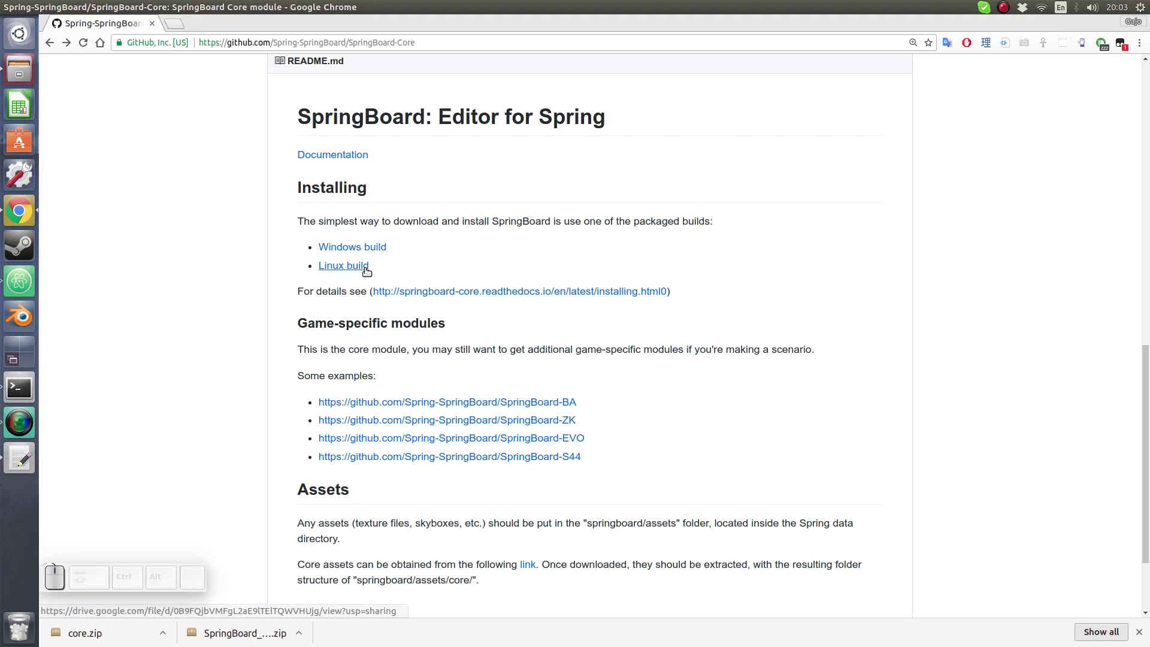
Open the packaged Linux build's download page from the SpringBoard README, and return to the README
click(329, 266)
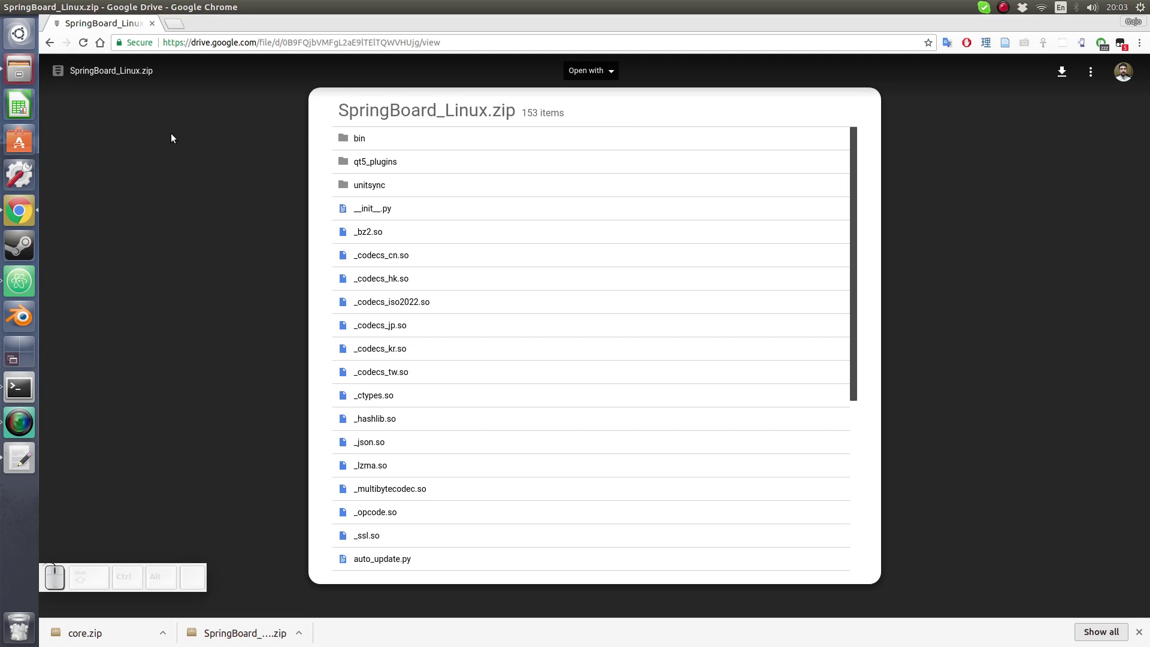
click(49, 43)
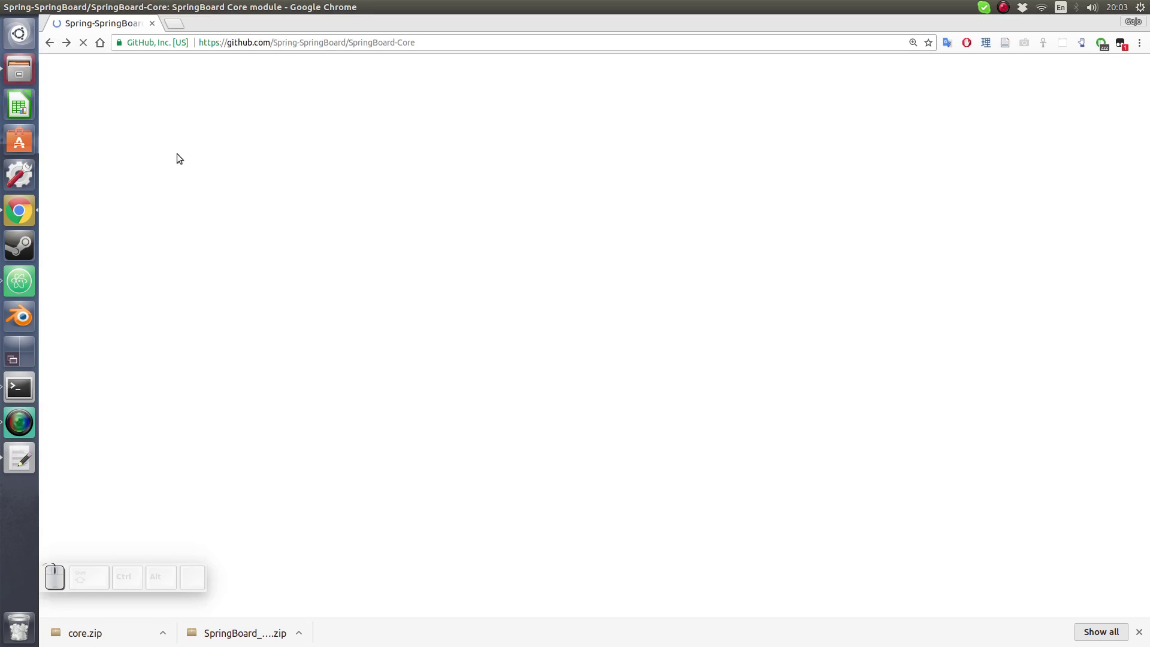
Switch to the file manager and open the Downloads folder to locate the downloaded SpringBoard_Linux.zip archive
click(30, 77)
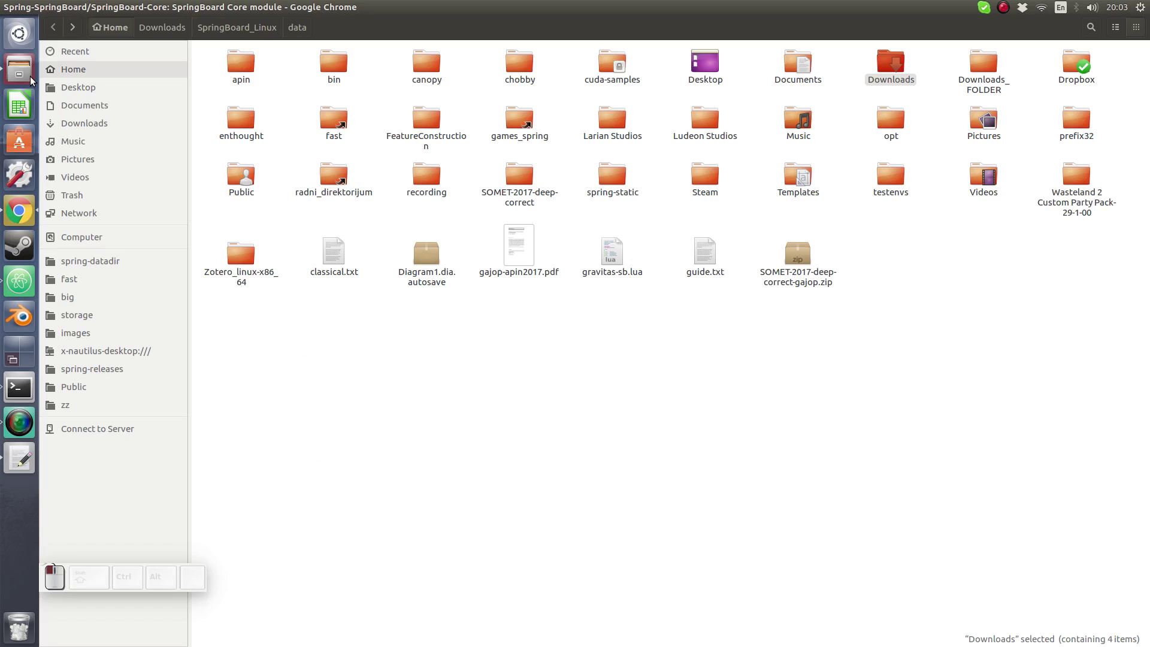
double_click(900, 61)
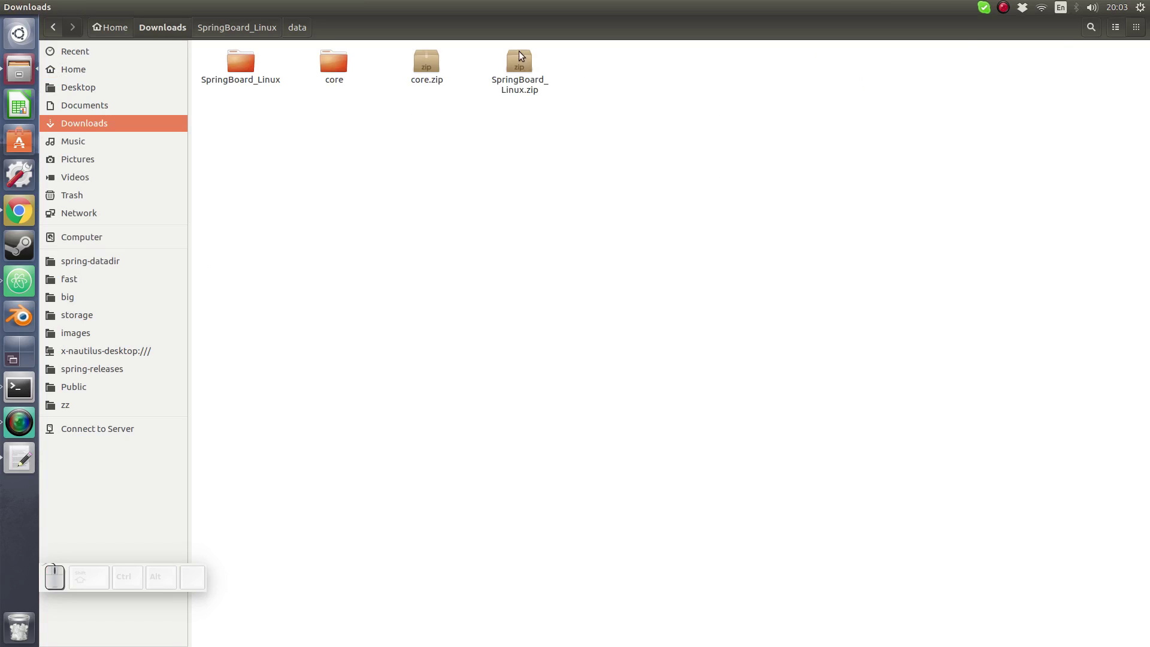
drag(483, 63, 529, 100)
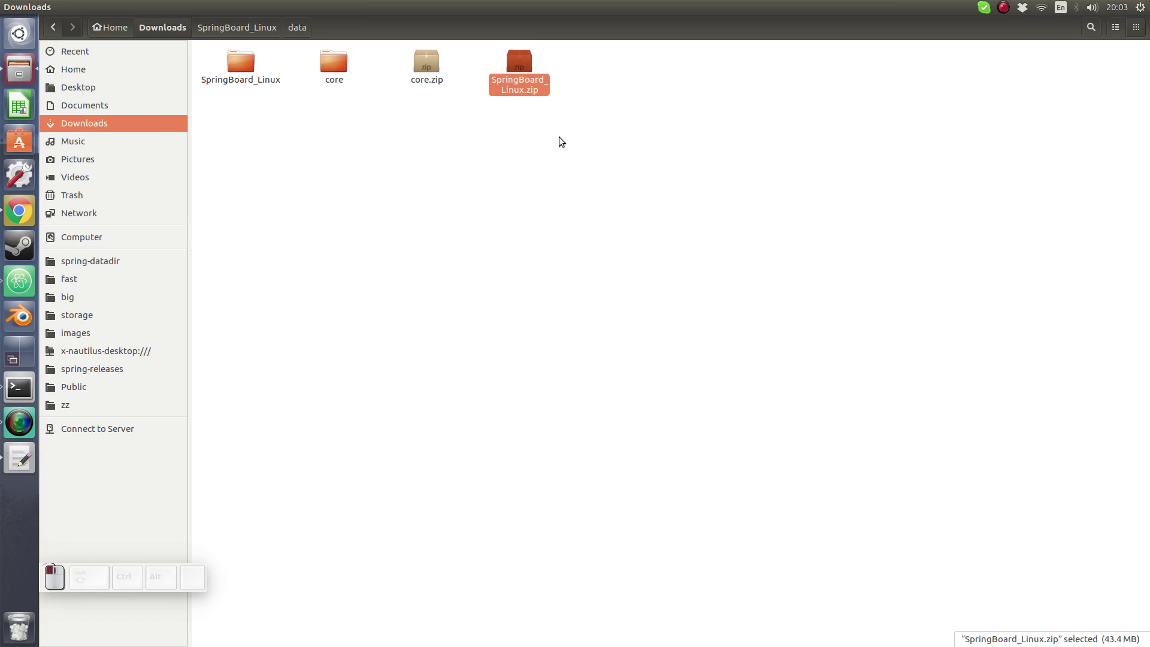
click(562, 139)
click(526, 82)
click(492, 116)
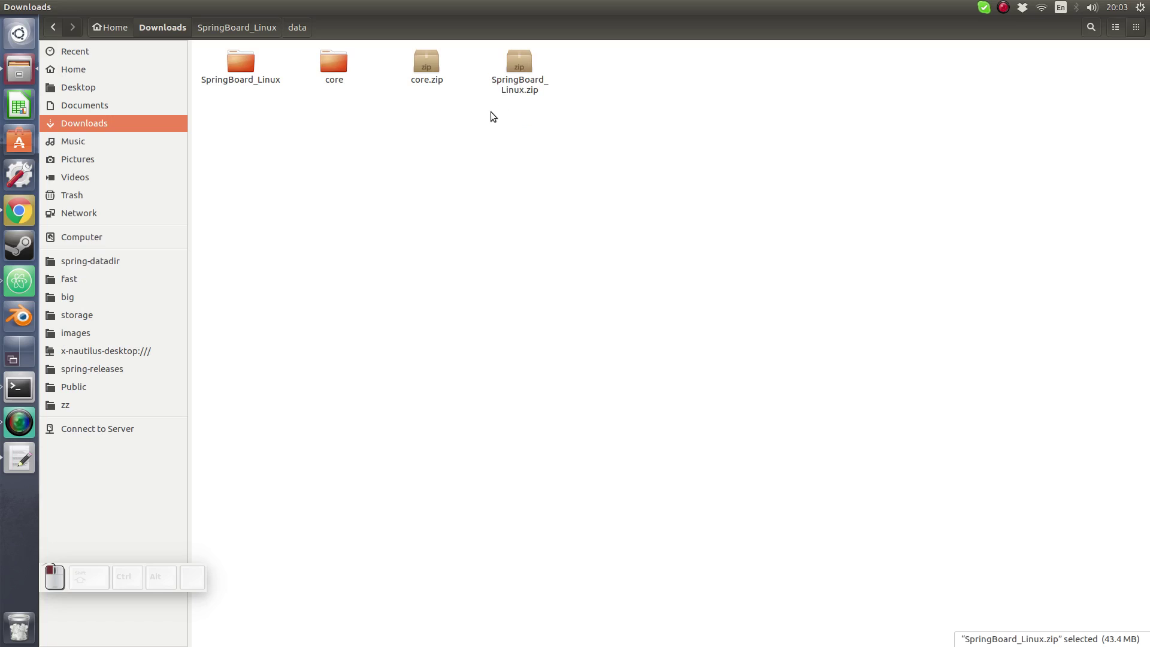
Open the extracted SpringBoard_Linux folder and launch the SpringBoard executable
double_click(239, 70)
scroll(375, 246, down, 3)
scroll(376, 246, down, 3)
scroll(375, 247, up, 5)
scroll(600, 173, down, 5)
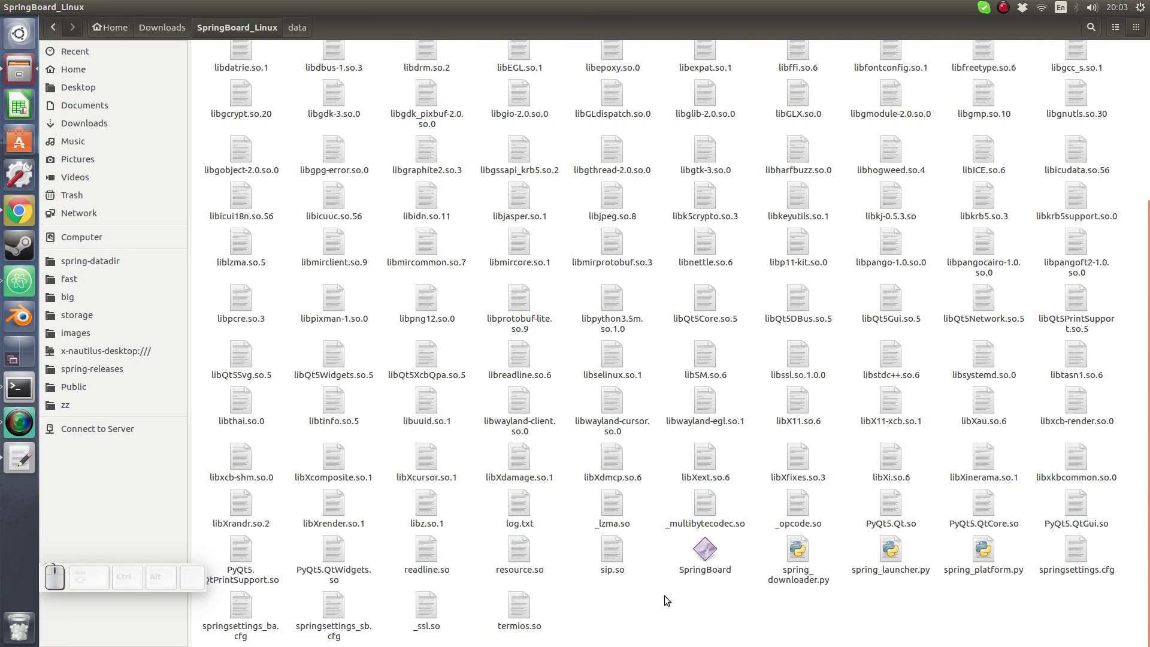
click(718, 563)
click(714, 584)
click(704, 554)
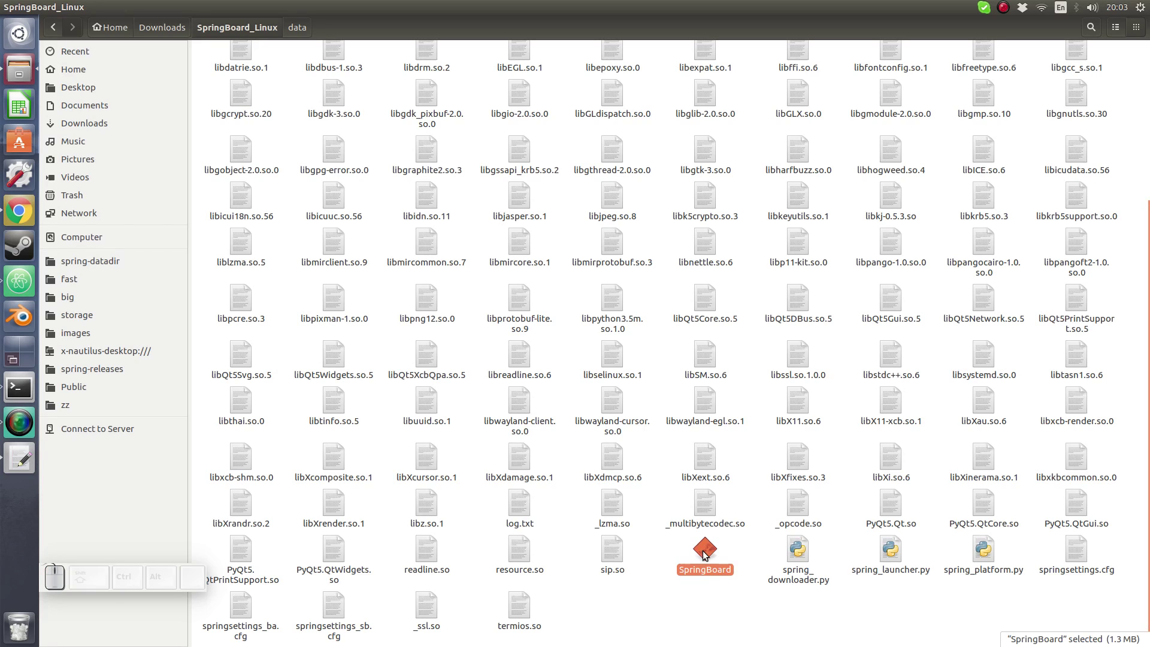
double_click(704, 553)
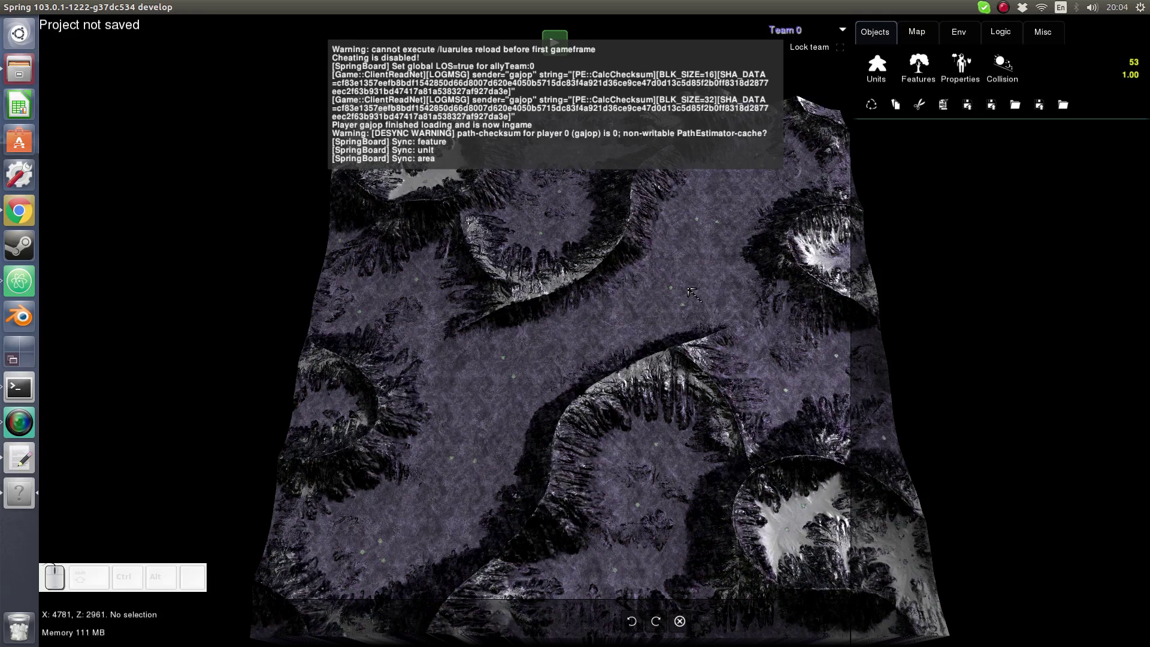
Examine the loaded map's overall terrain from a distance and its central ridges from closer up
scroll(664, 371, down, 1)
middle_drag(665, 372, 659, 343)
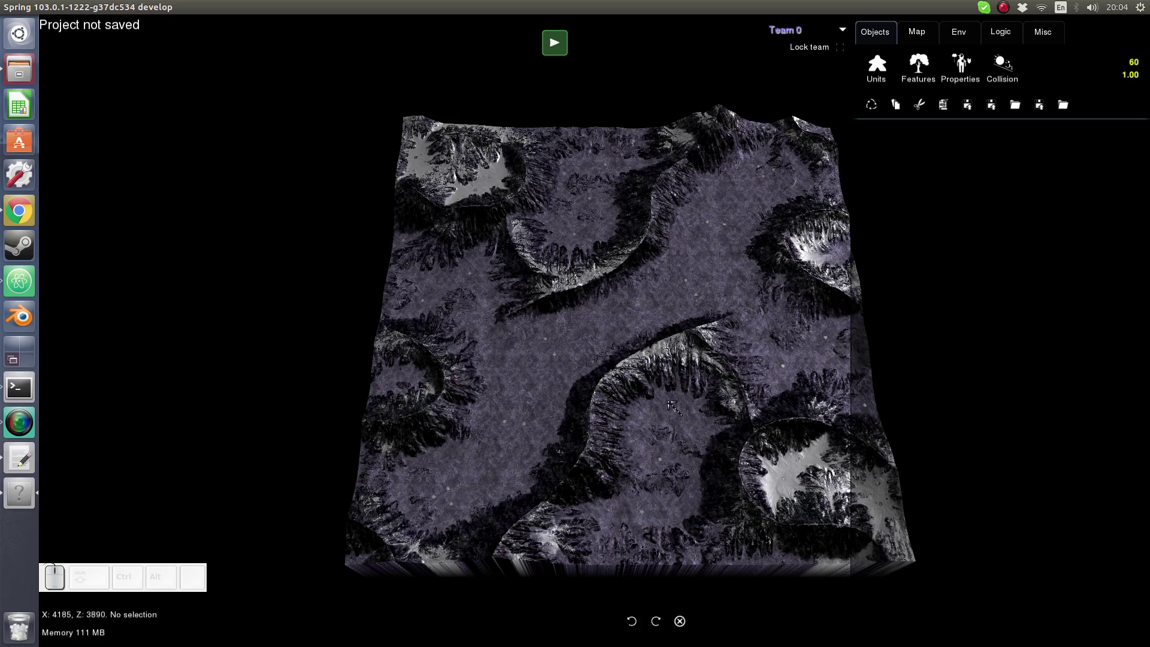
mouse_move(610, 335)
middle_down()
mouse_move(630, 324)
mouse_move(605, 329)
middle_up()
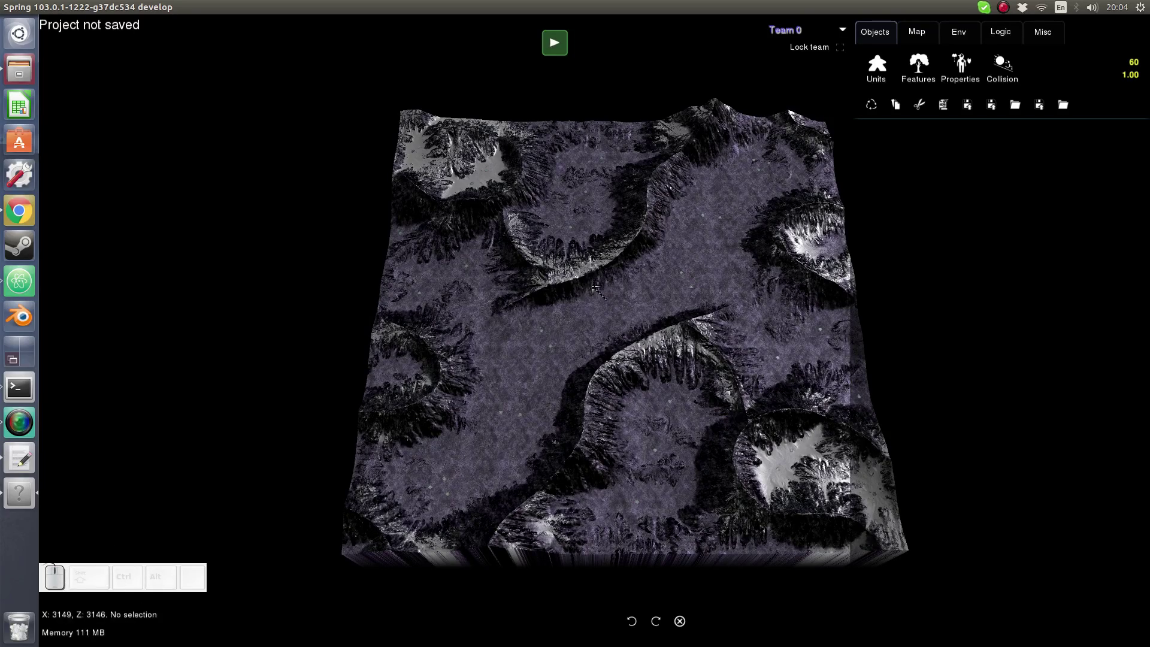
scroll(639, 326, up, 4)
scroll(640, 326, up, 5)
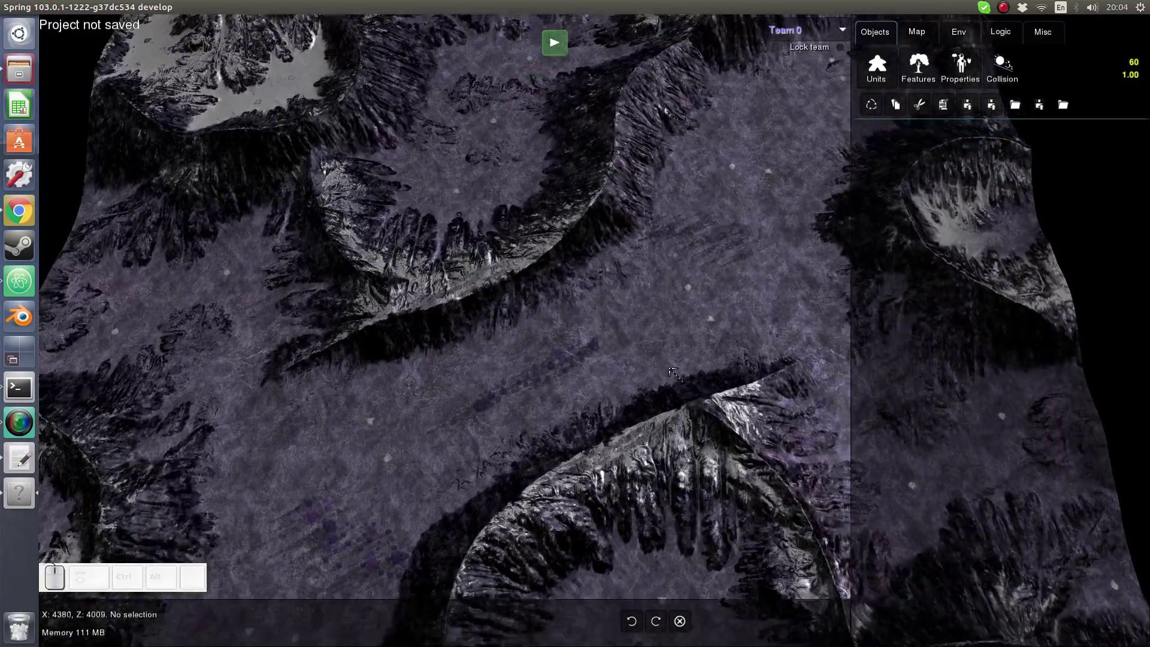
middle_drag(669, 368, 690, 349)
scroll(687, 346, down, 4)
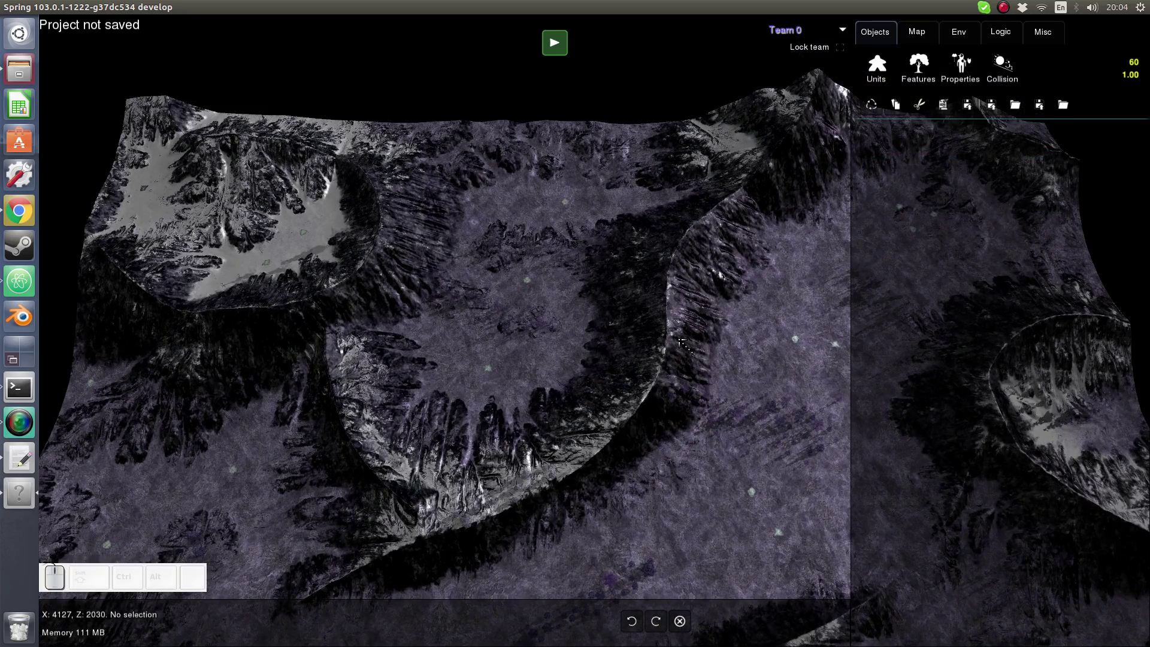
scroll(682, 344, up, 4)
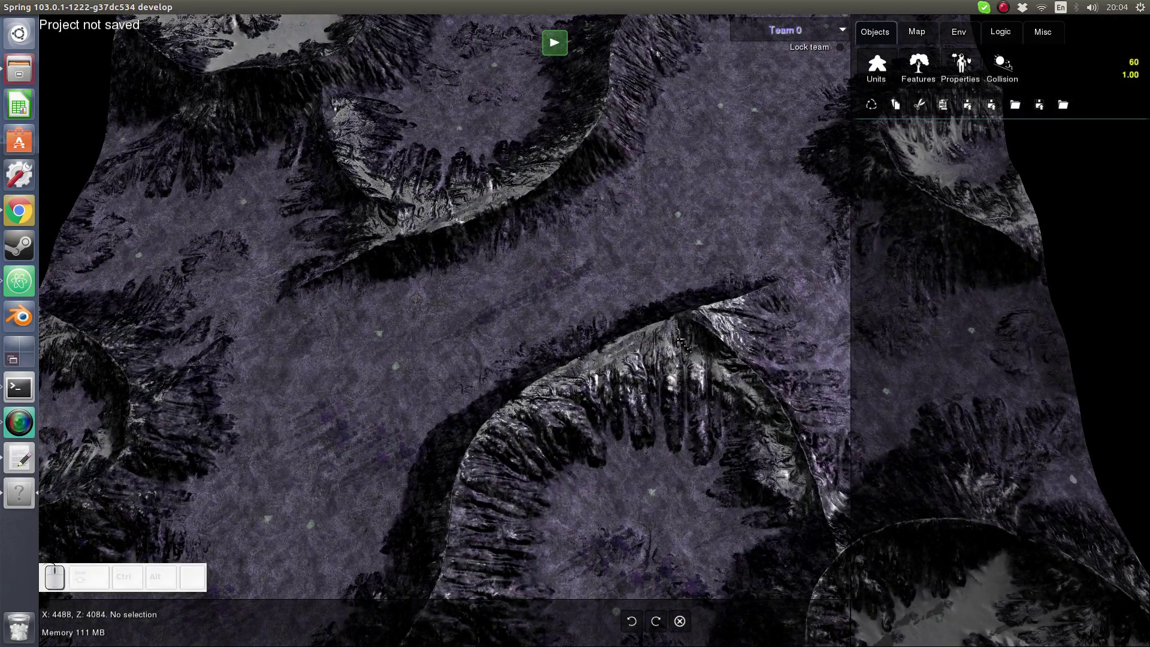
Examine the central valley and its row of trees from different camera positions and heights
key(ctrl+Right)
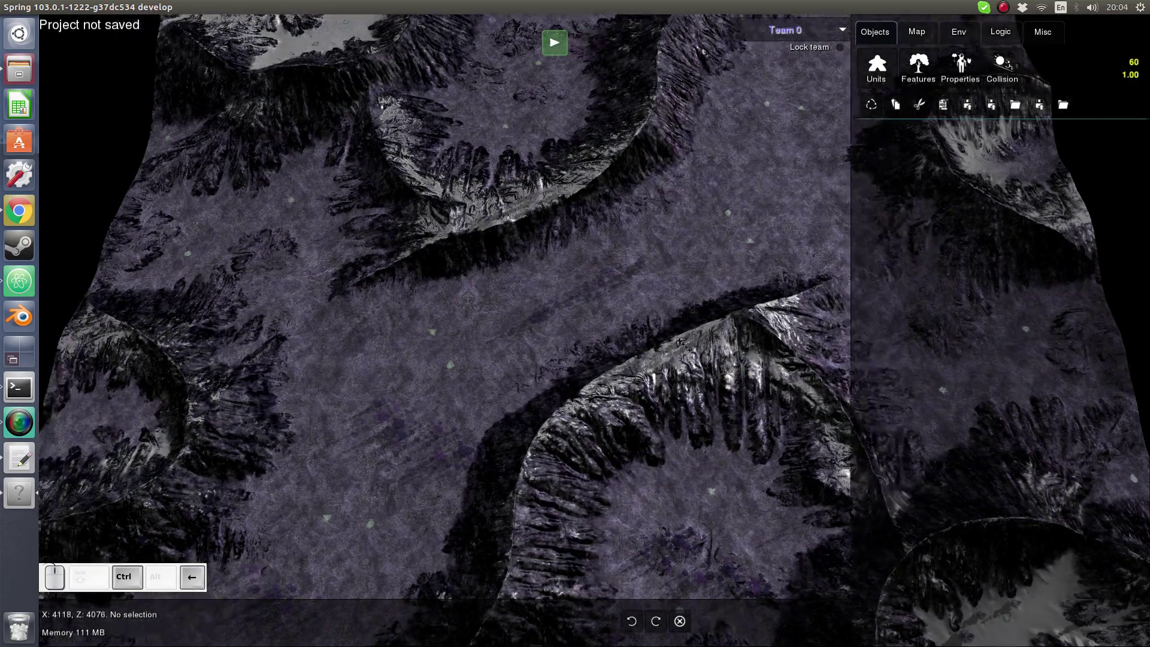
key(ctrl+Left)
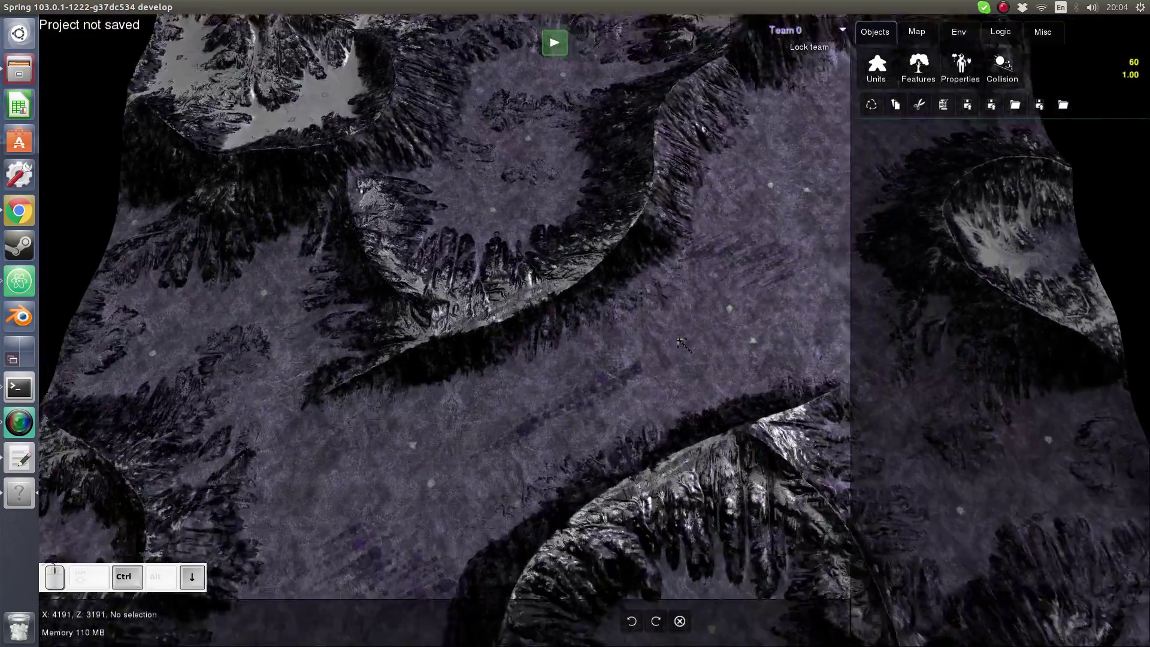
key(ctrl+Right)
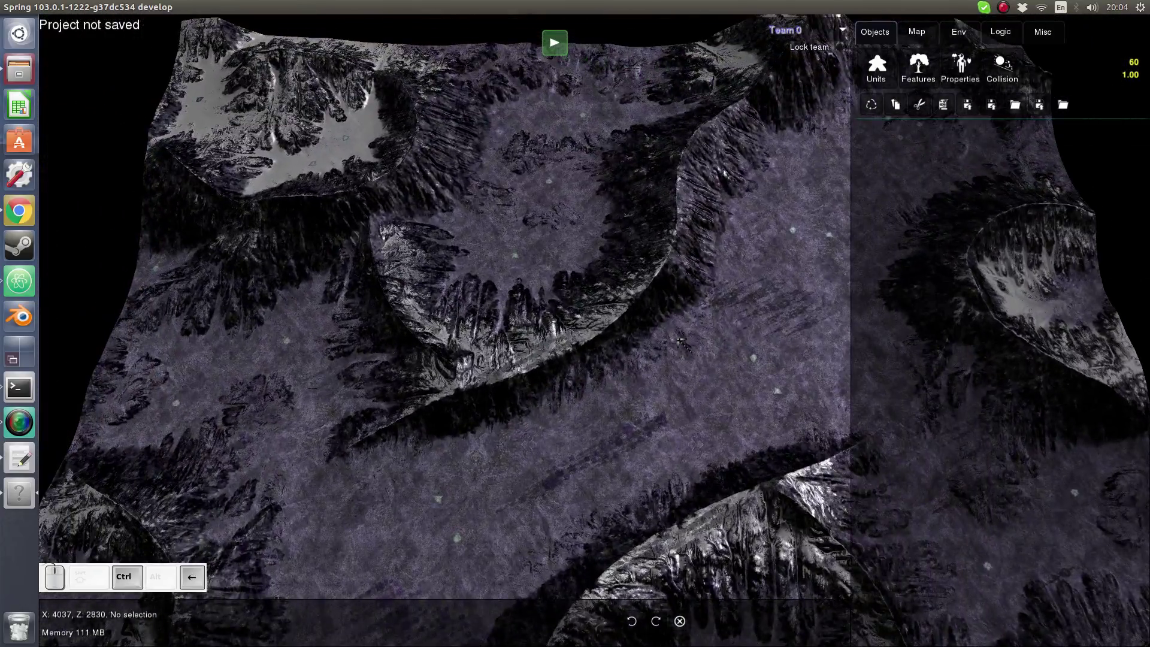
scroll(593, 490, down, 5)
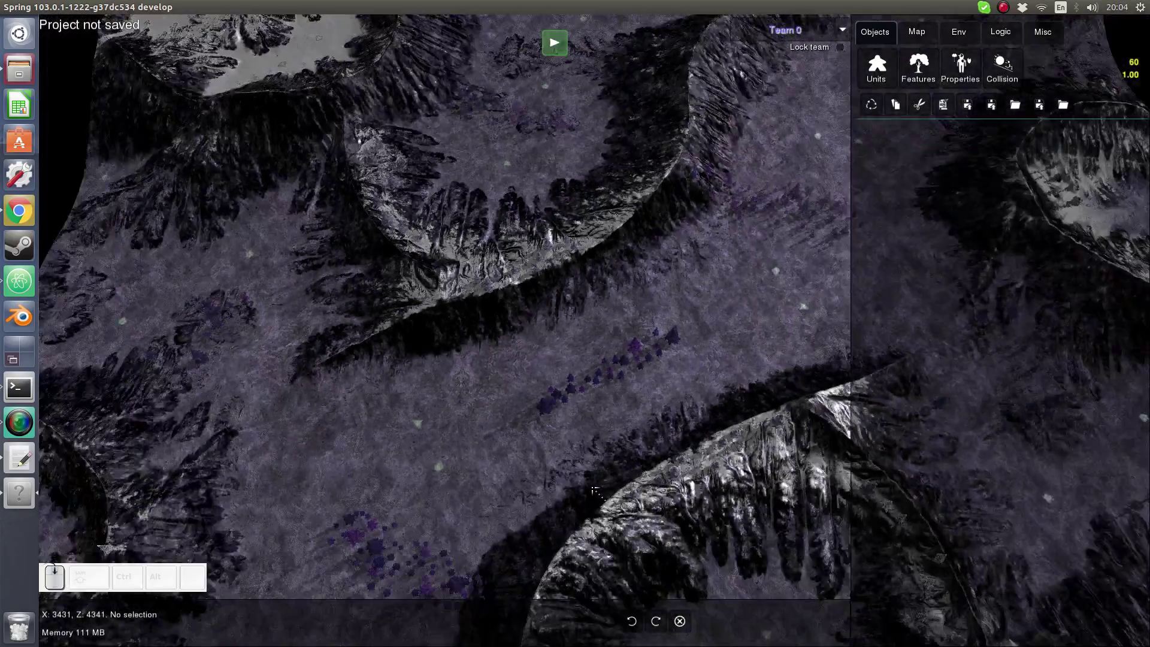
scroll(606, 276, up, 5)
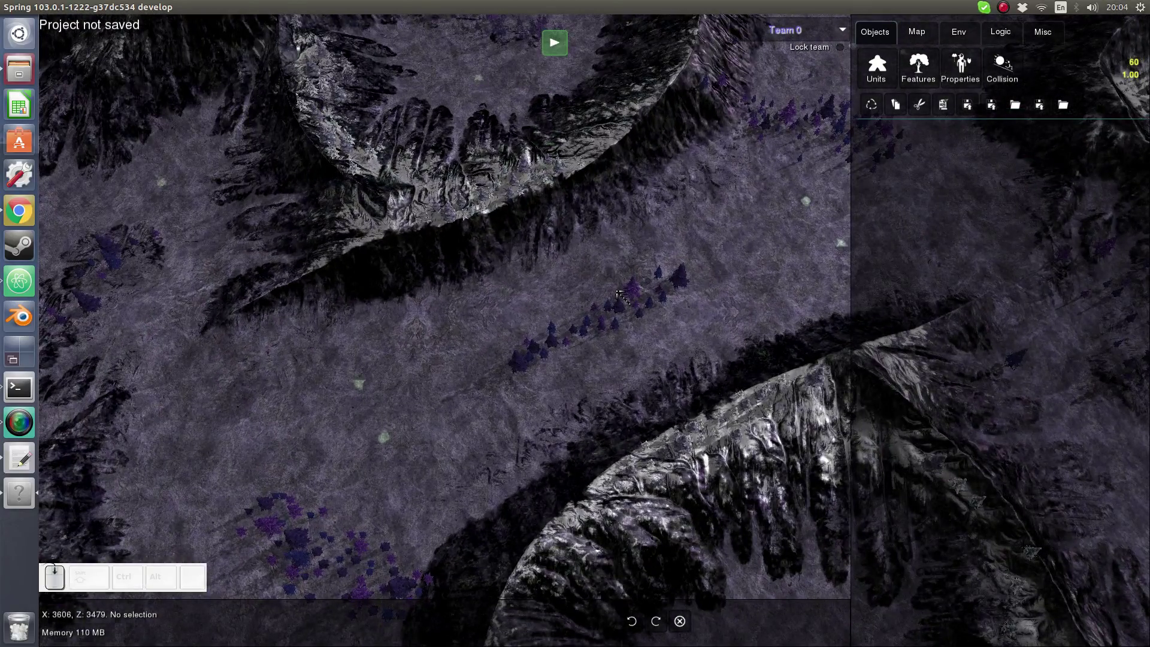
scroll(616, 292, down, 1)
scroll(715, 356, down, 2)
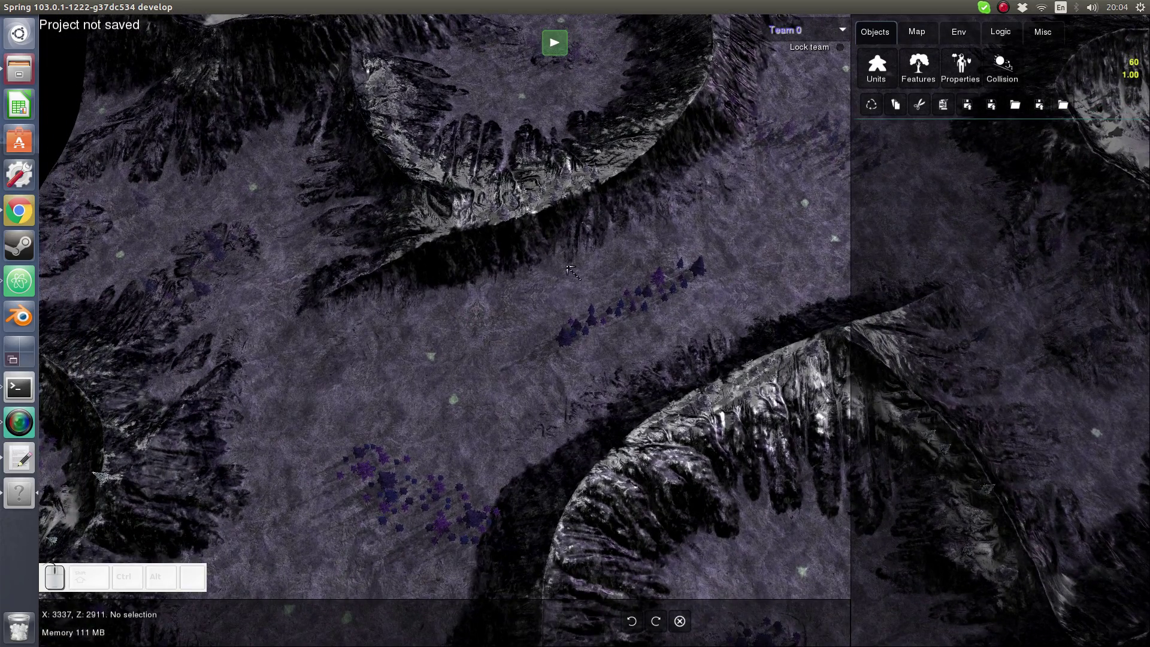
Box-select the trees at the lower end of the central valley's tree row, and clear the selection
middle_drag(487, 421, 462, 432)
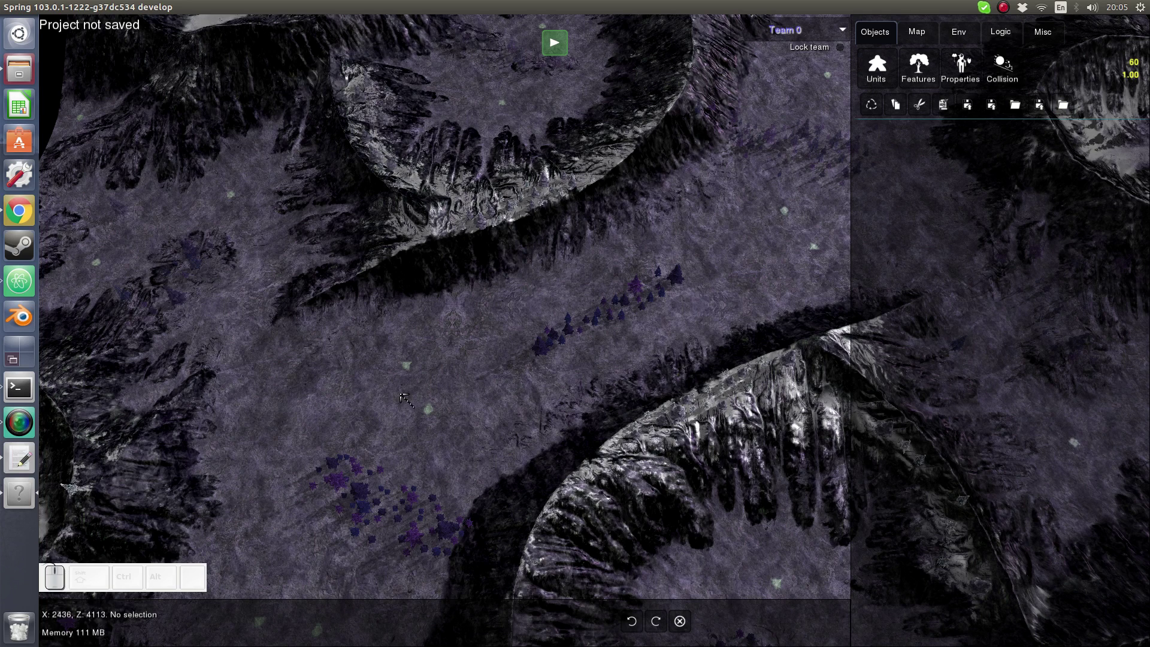
drag(496, 302, 587, 376)
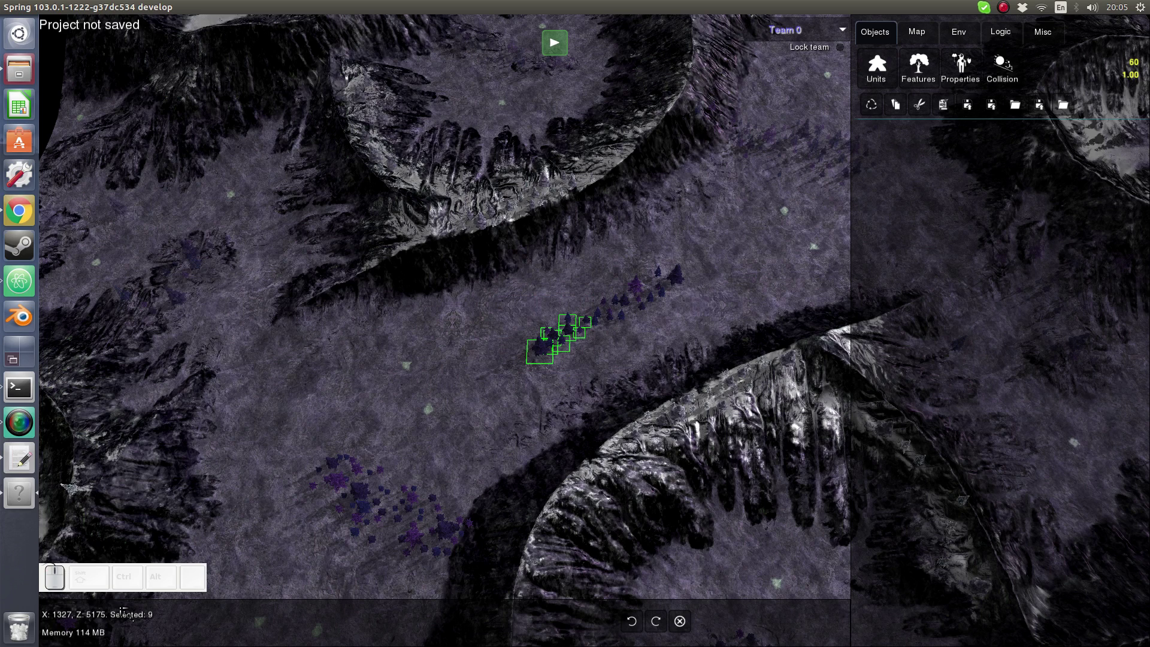
click(697, 486)
Examine the open valley ground between the tree row and the scattered tree cluster at close range
middle_drag(666, 417, 707, 486)
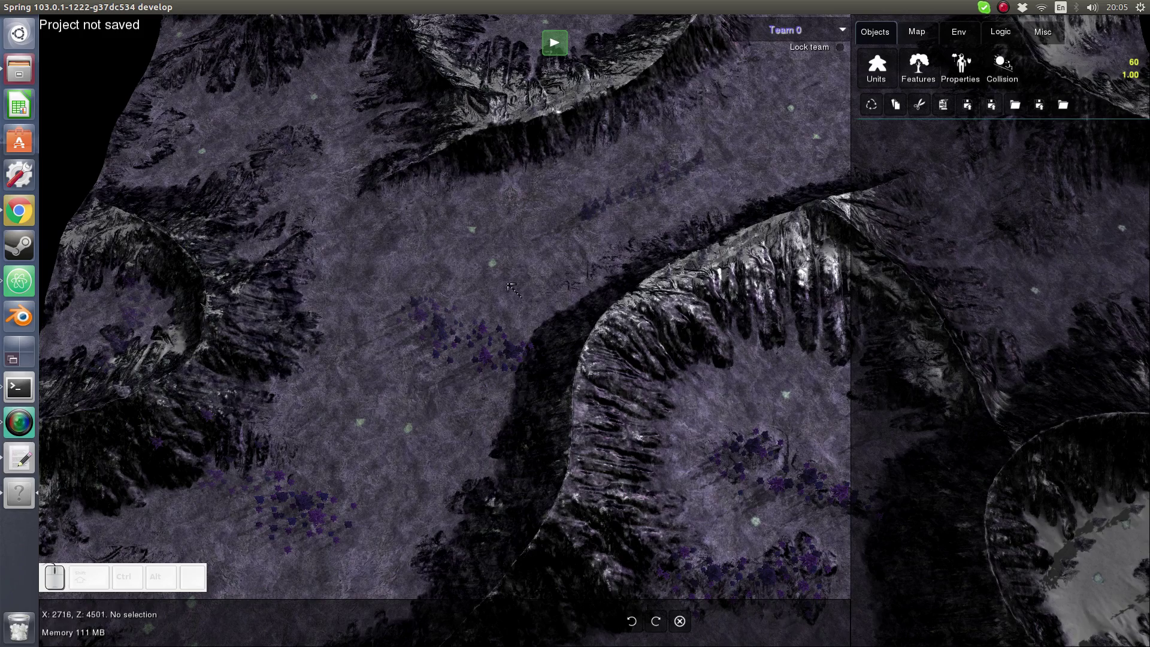
scroll(601, 205, up, 5)
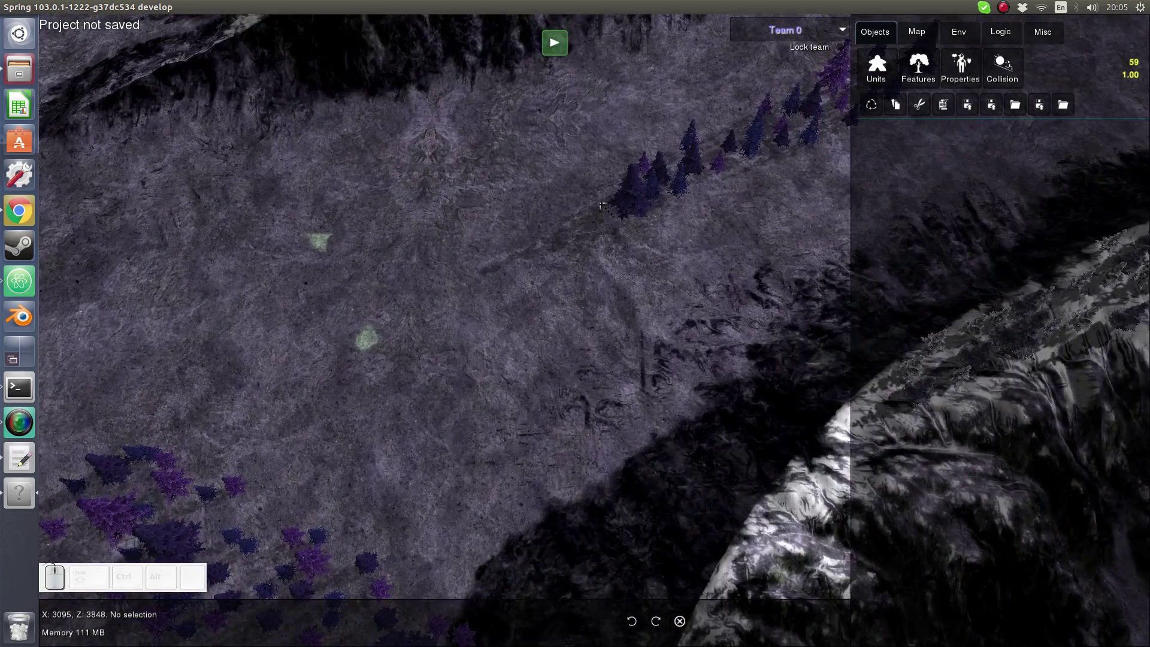
middle_drag(601, 205, 694, 632)
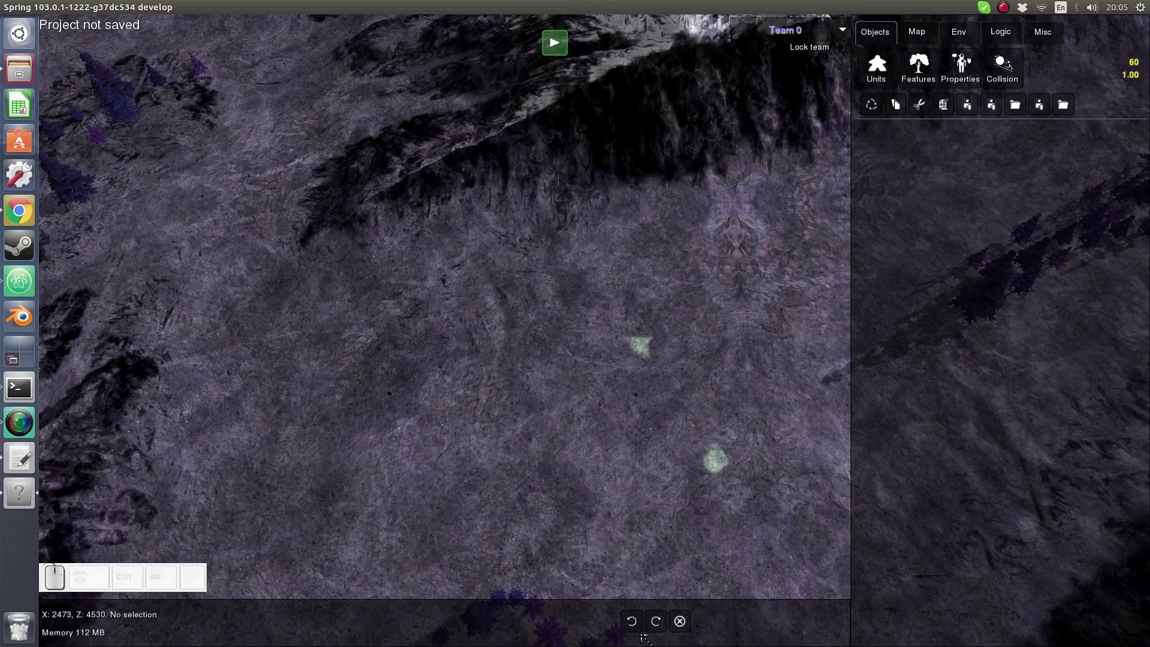
middle_drag(686, 481, 626, 334)
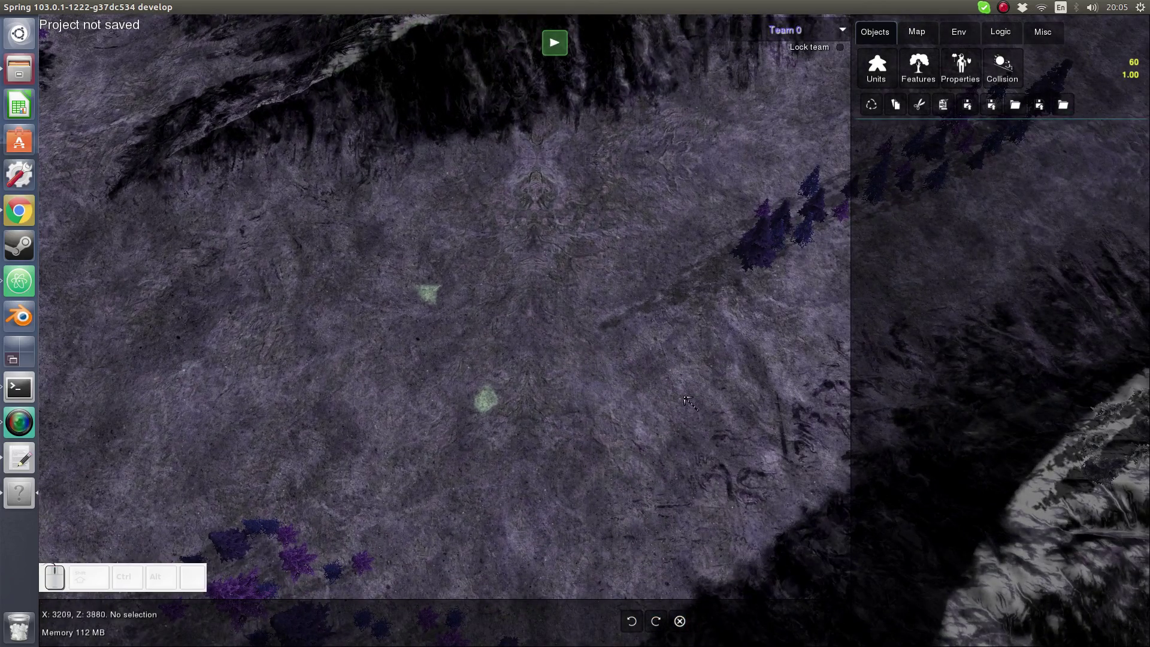
middle_drag(647, 563, 679, 473)
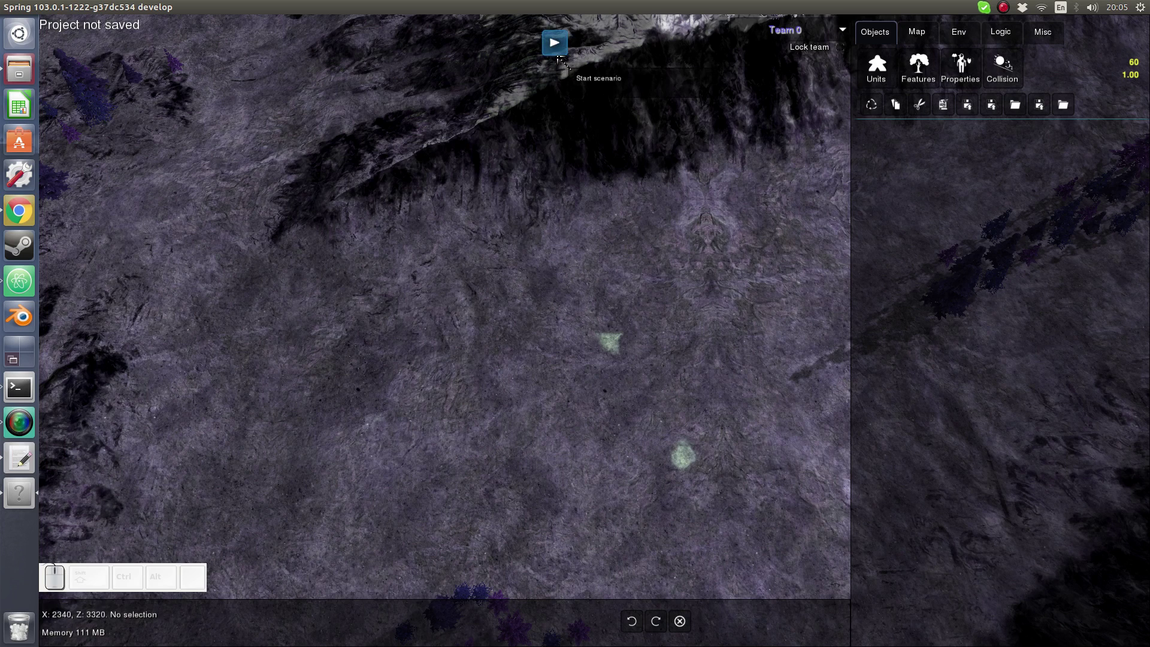
middle_drag(562, 67, 498, 218)
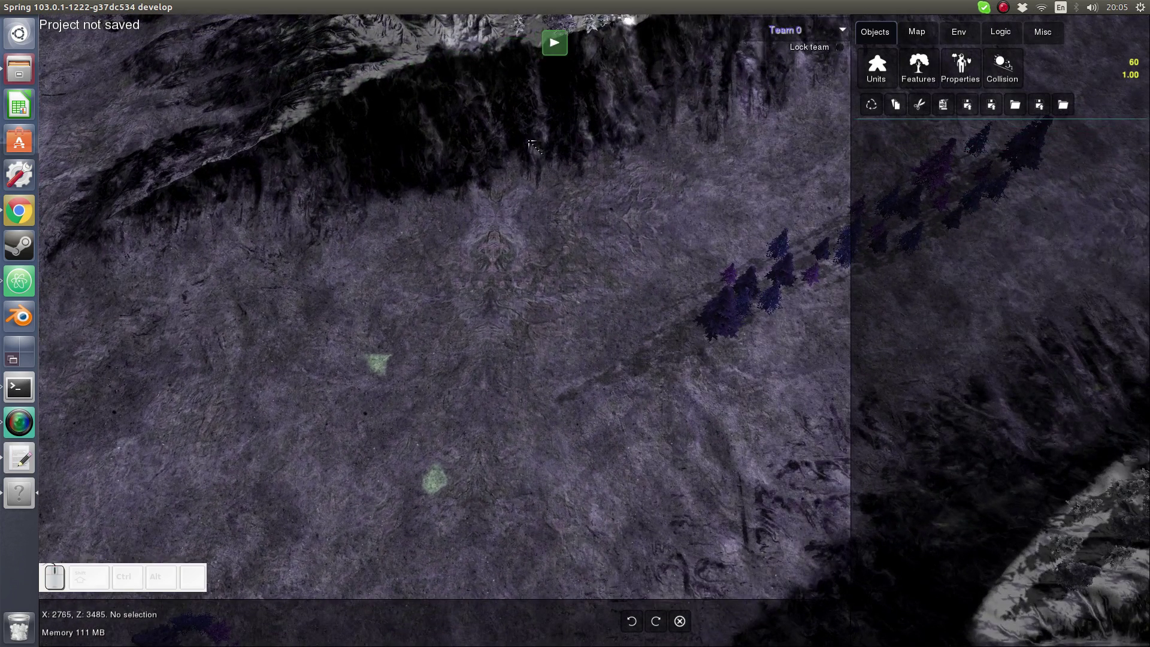
middle_drag(678, 343, 718, 178)
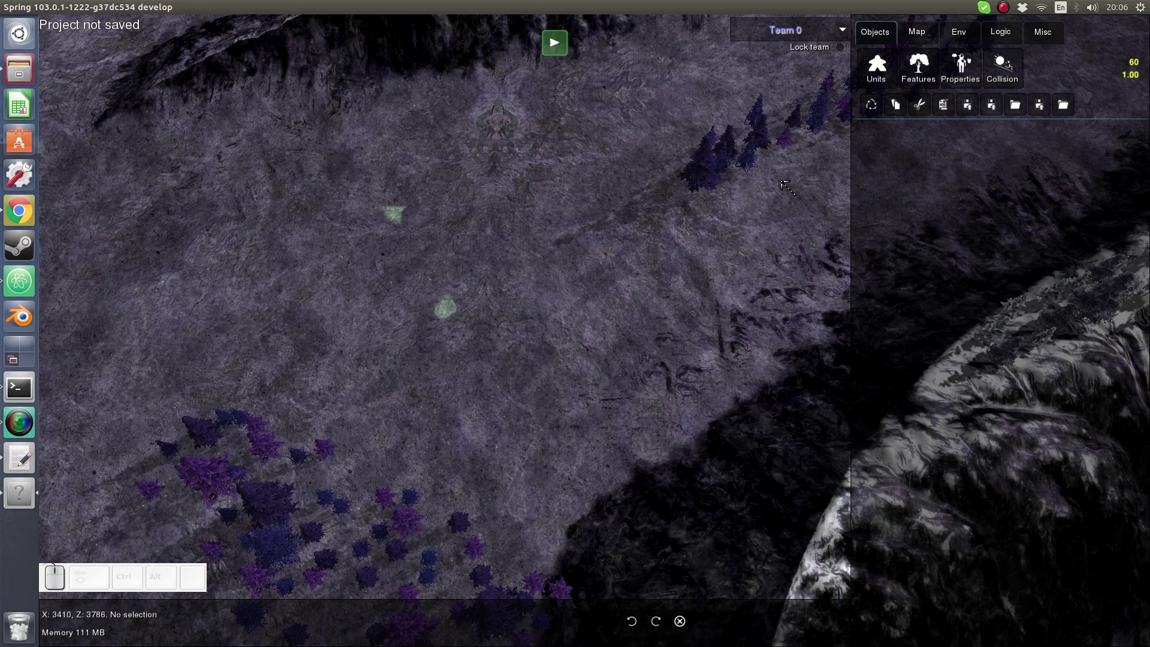
middle_drag(680, 212, 709, 204)
middle_drag(539, 158, 651, 236)
middle_drag(735, 227, 689, 277)
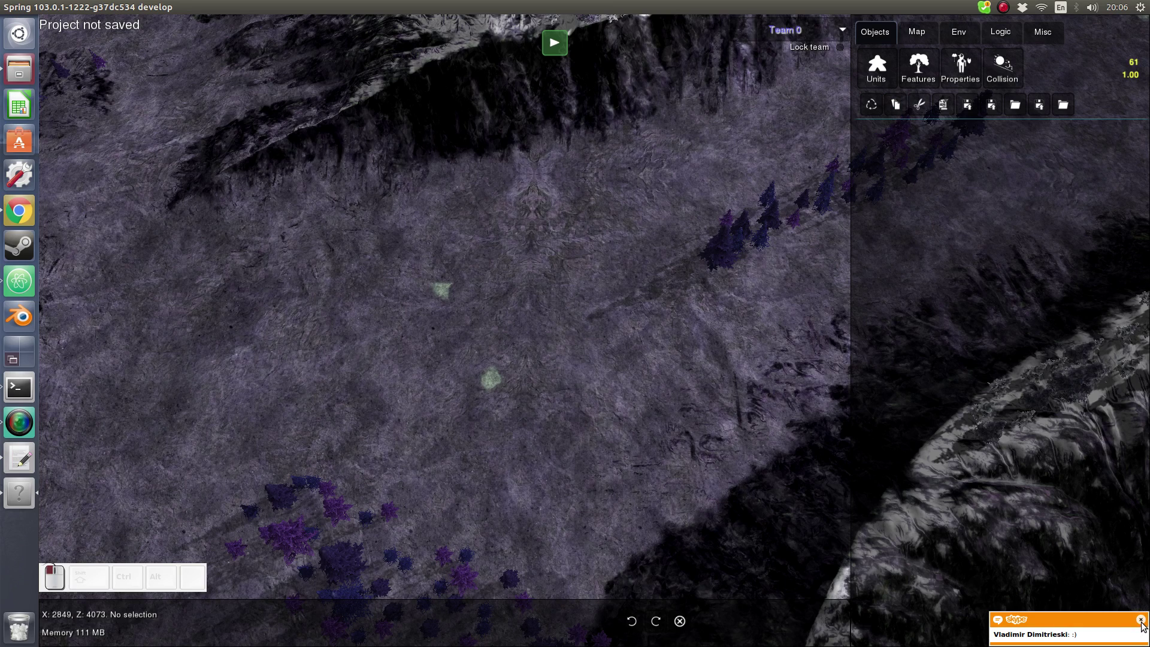
middle_drag(672, 157, 675, 171)
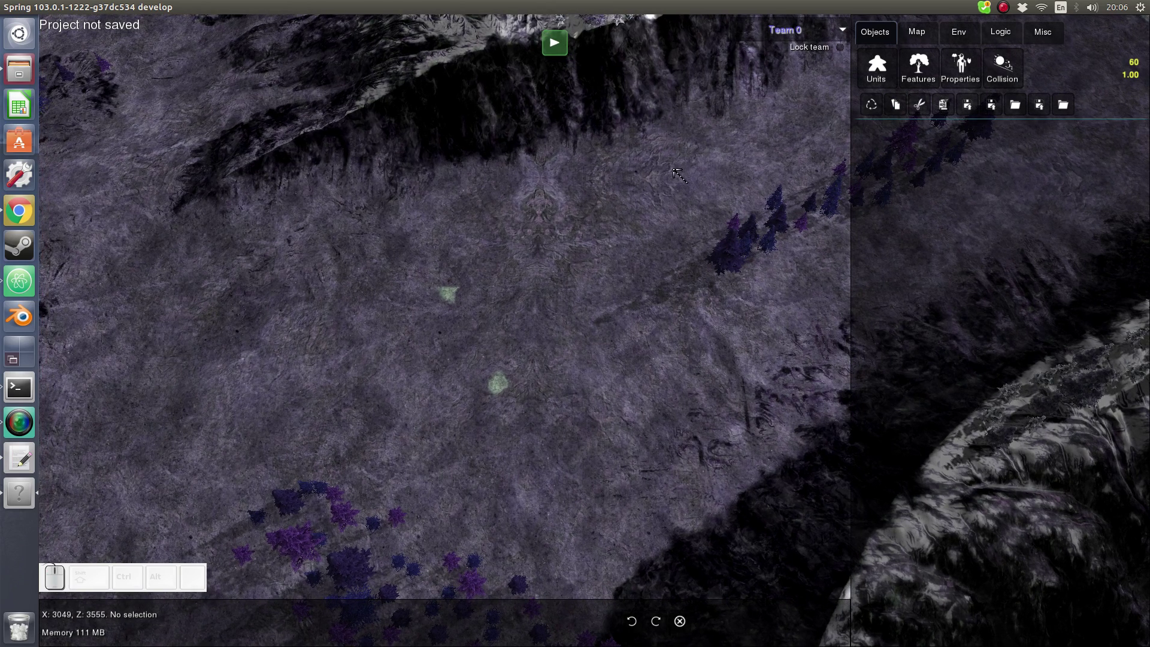
middle_drag(771, 162, 774, 176)
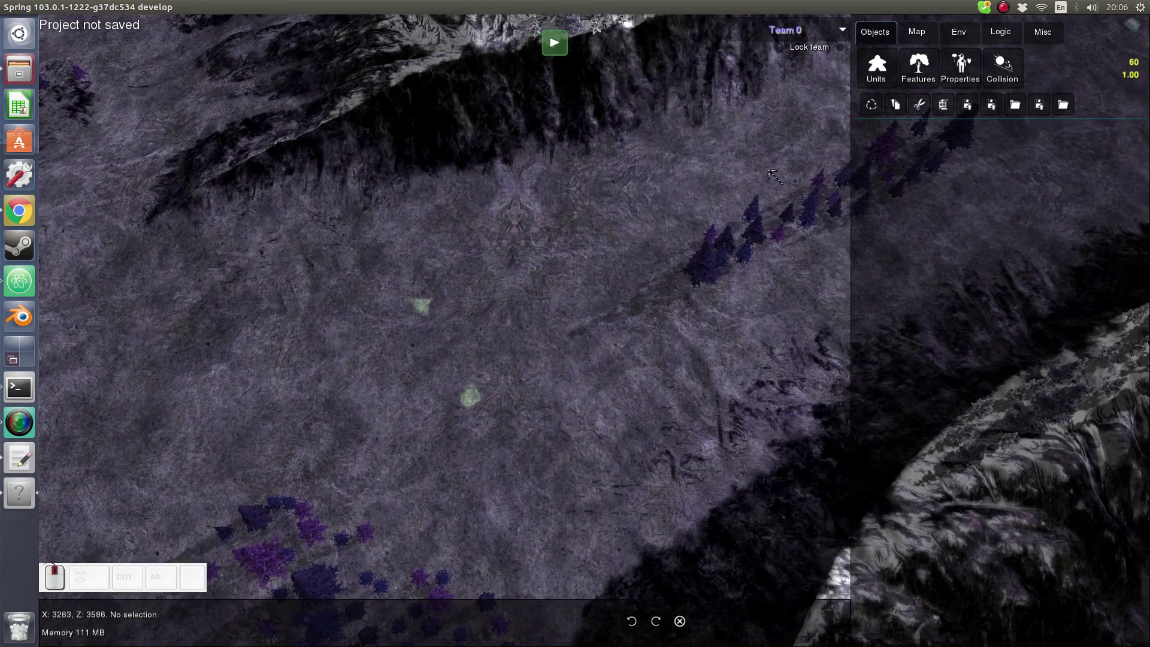
Open the Features editor for map objects and frame the open valley ground near the tree cluster
click(928, 86)
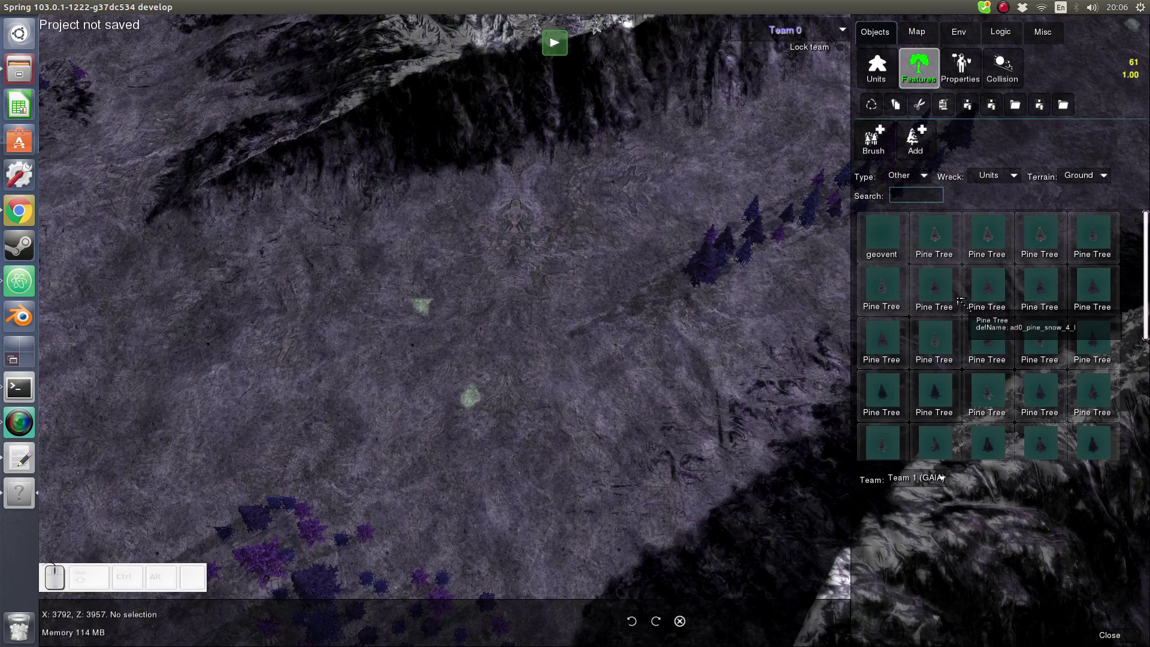
middle_drag(676, 363, 703, 289)
scroll(696, 272, up, 3)
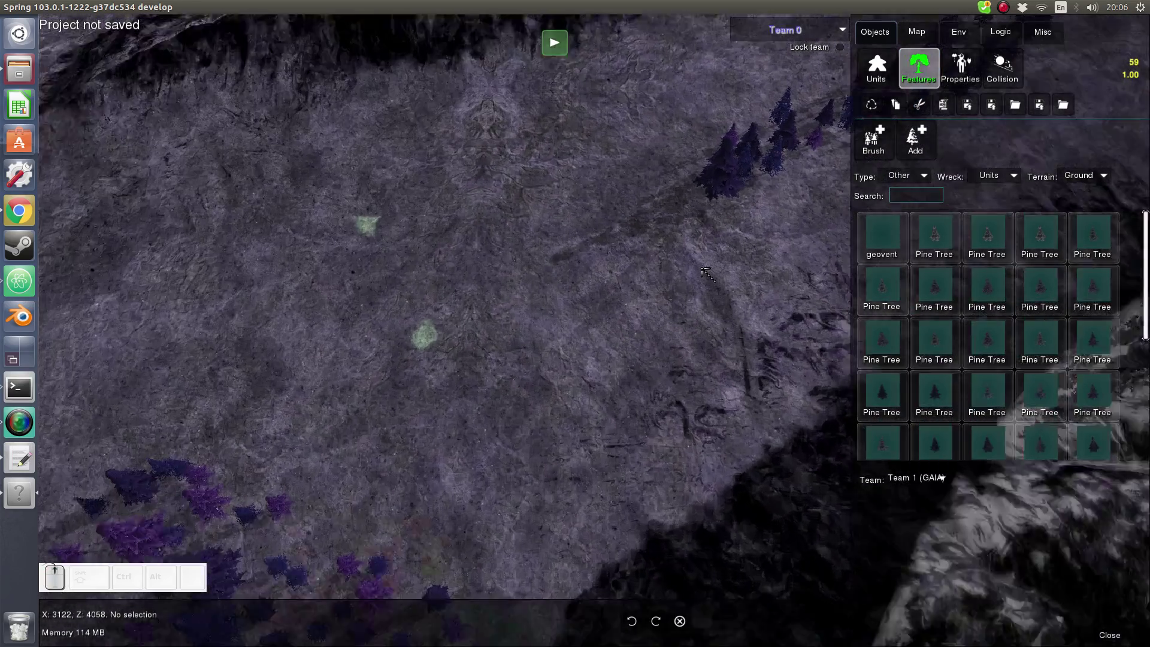
middle_drag(622, 293, 760, 261)
scroll(1000, 295, down, 3)
scroll(985, 390, up, 3)
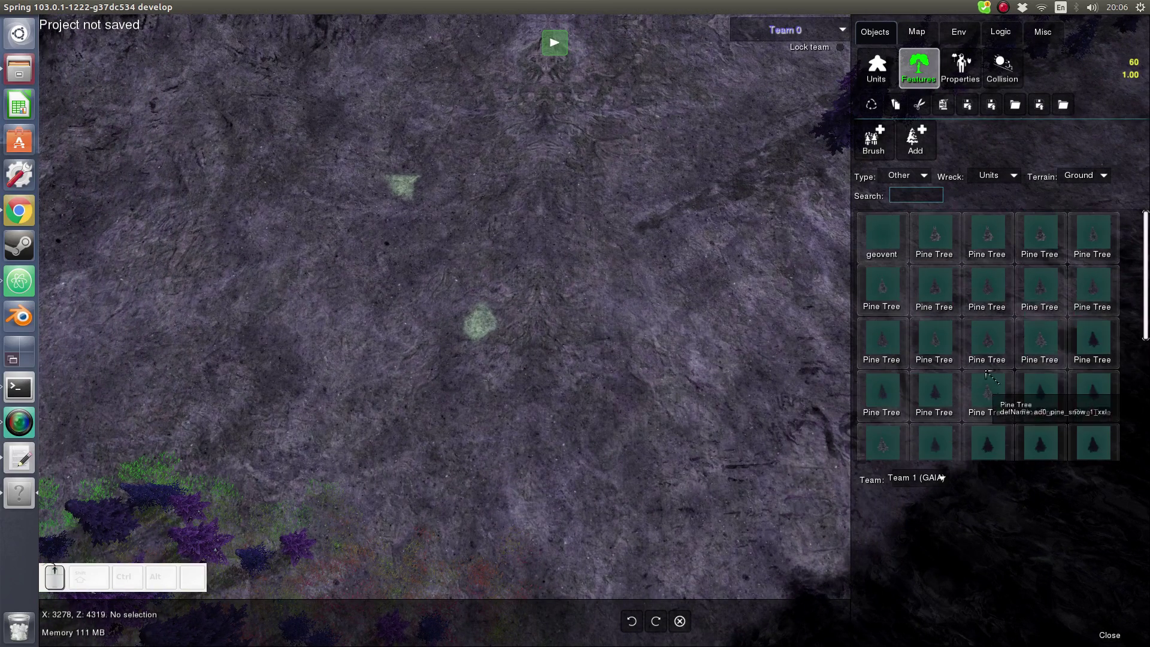
Choose a large snow-covered pine tree type for the feature brush, with the open valley ground in view
scroll(997, 339, up, 3)
middle_drag(778, 261, 338, 473)
middle_drag(723, 347, 677, 288)
scroll(433, 199, down, 3)
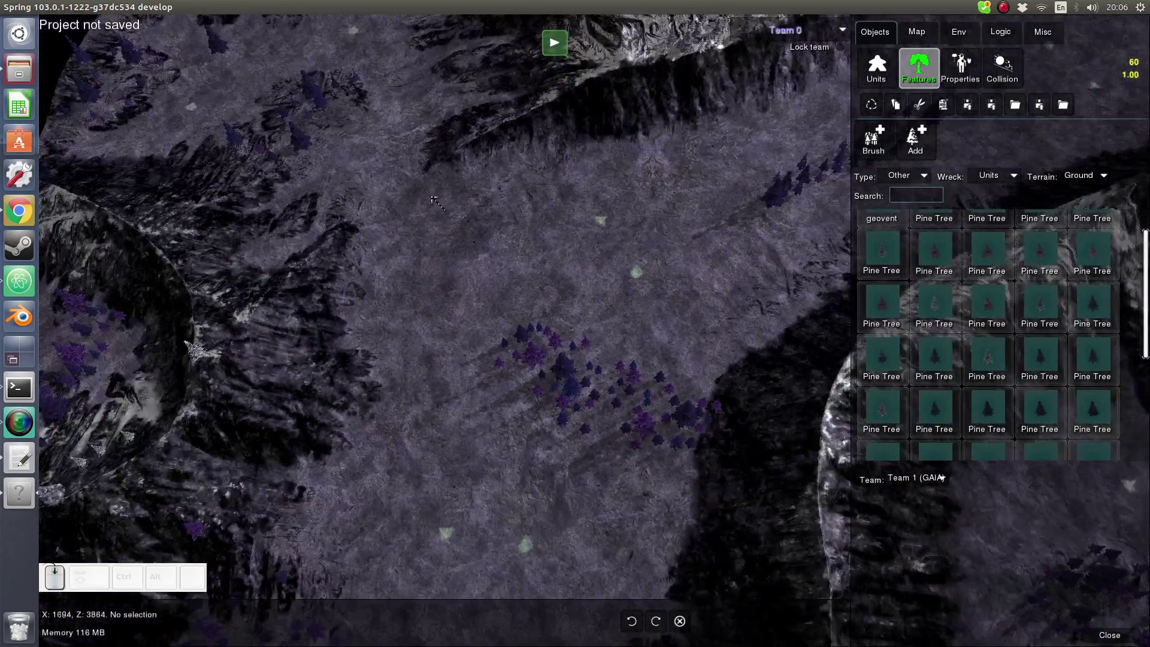
middle_drag(456, 185, 372, 206)
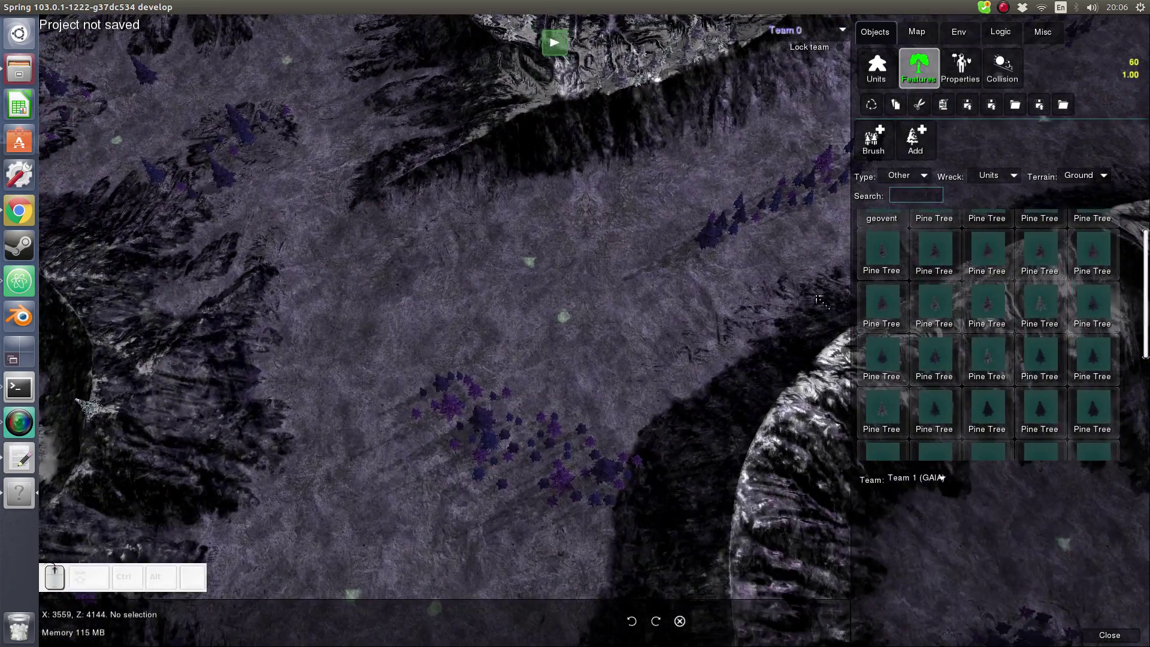
scroll(819, 299, up, 4)
middle_drag(599, 257, 786, 263)
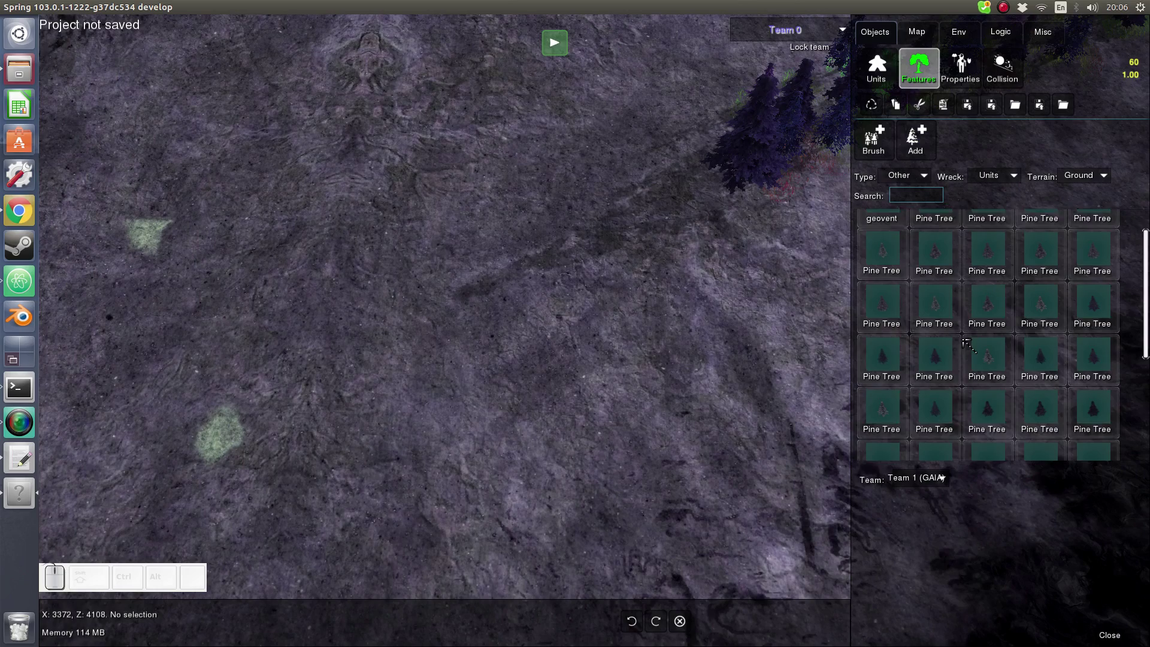
scroll(964, 342, down, 1)
click(1042, 278)
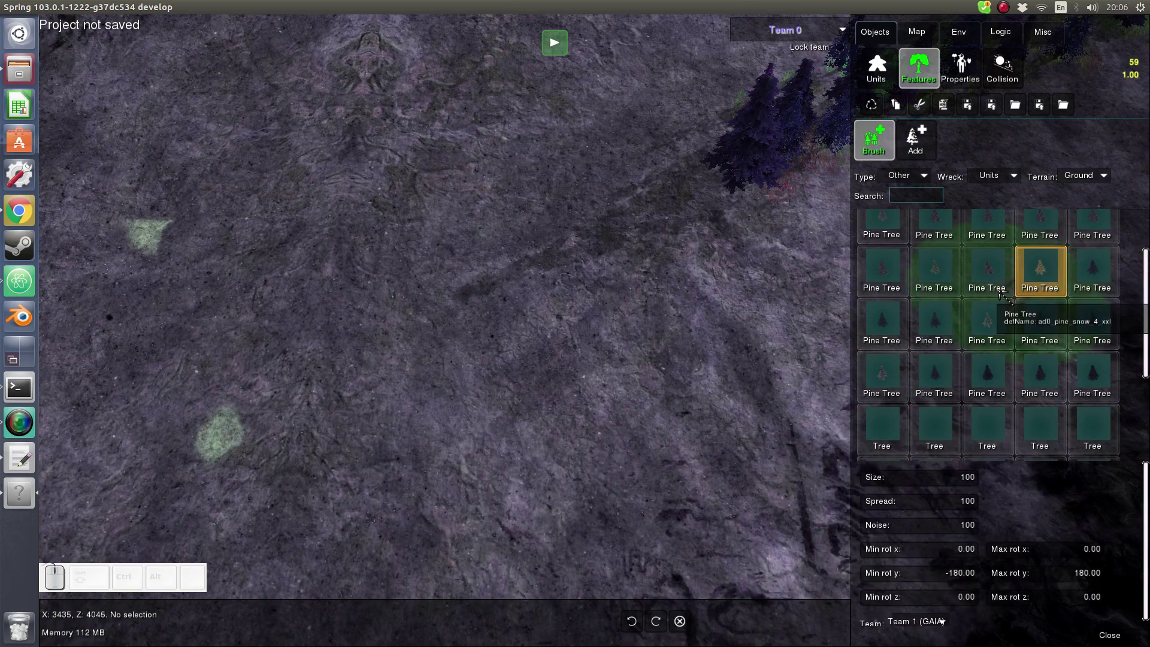
Brush a few sparse snowy pines onto the open valley ground at size 100 and spread 100, and erase them
scroll(501, 341, down, 2)
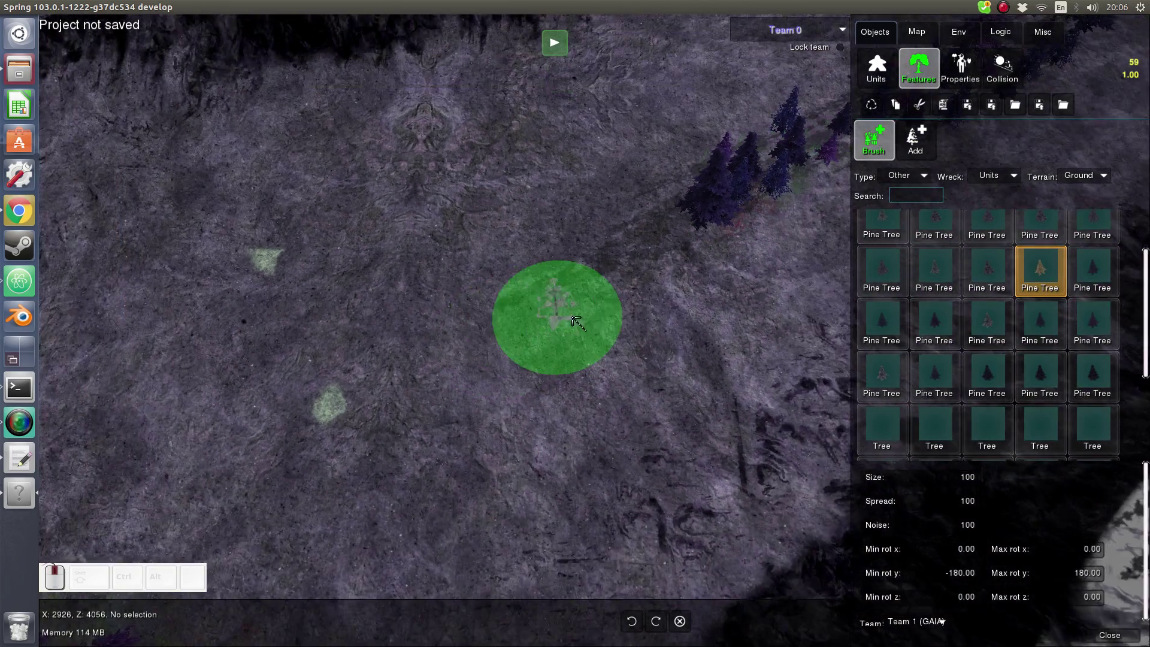
middle_drag(563, 317, 643, 320)
middle_drag(422, 245, 522, 229)
mouse_move(524, 190)
mouse_down()
mouse_move(437, 212)
mouse_move(414, 296)
mouse_move(536, 239)
mouse_move(626, 338)
mouse_move(744, 273)
mouse_move(422, 168)
mouse_move(408, 290)
mouse_move(522, 184)
mouse_up()
click(527, 187)
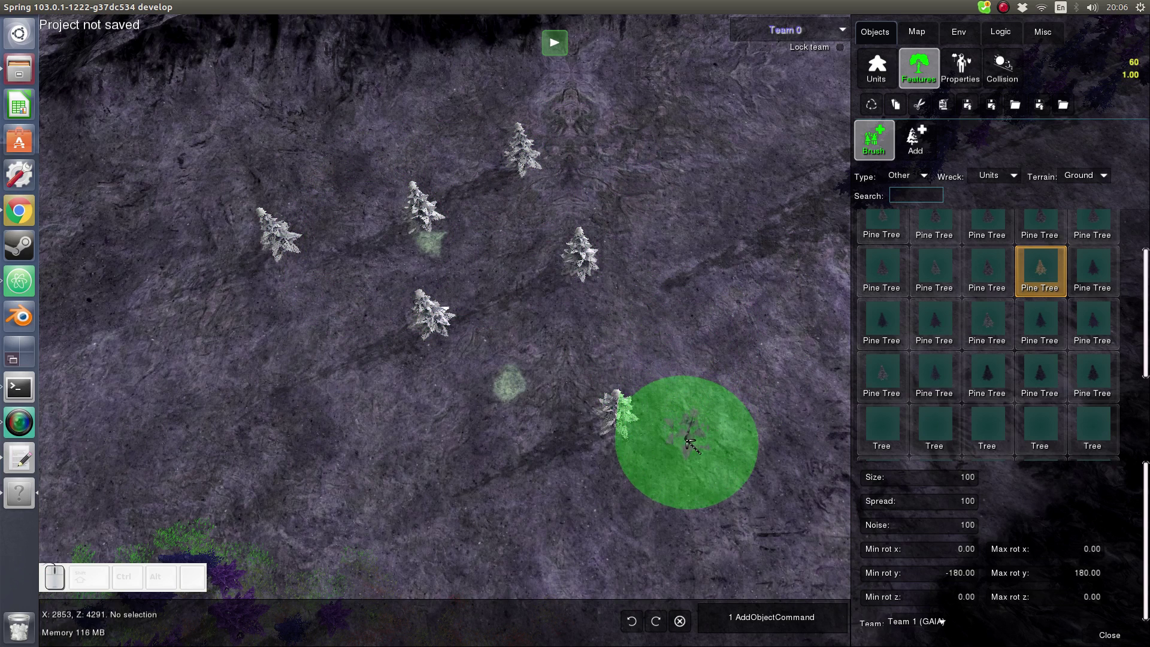
mouse_move(668, 446)
right_down()
mouse_move(649, 328)
mouse_move(471, 193)
mouse_move(287, 226)
mouse_move(551, 411)
mouse_move(673, 313)
right_up()
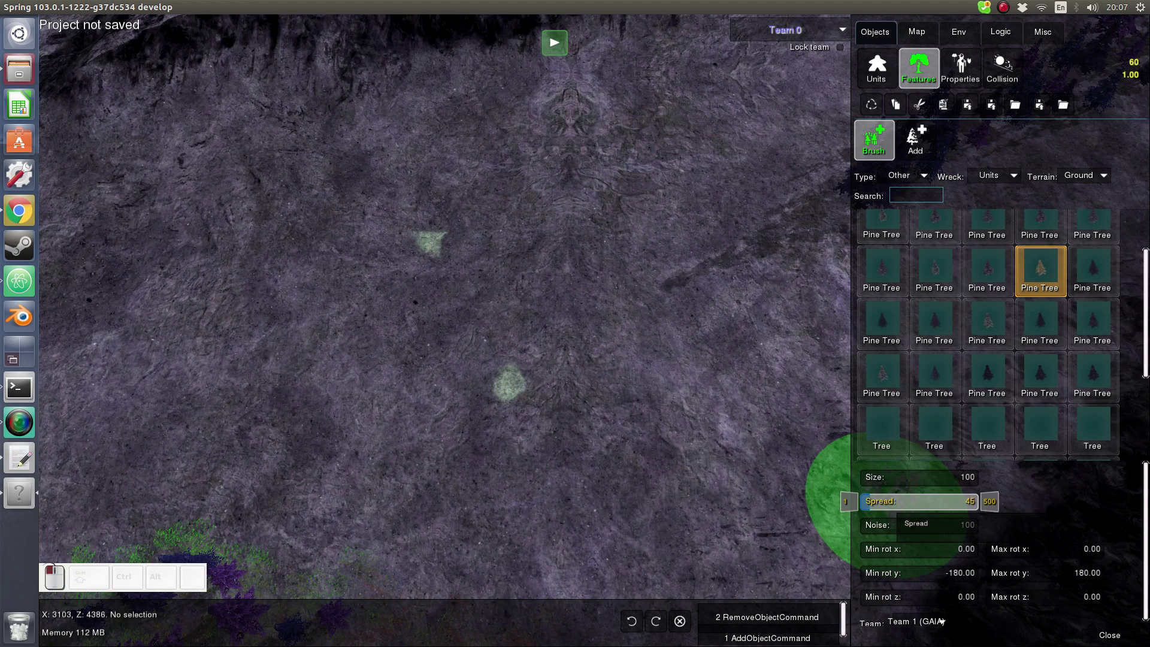
Brush snowy pines across the valley ground with the spread at 39, and again more densely with the spread at 9
drag(885, 503, 882, 504)
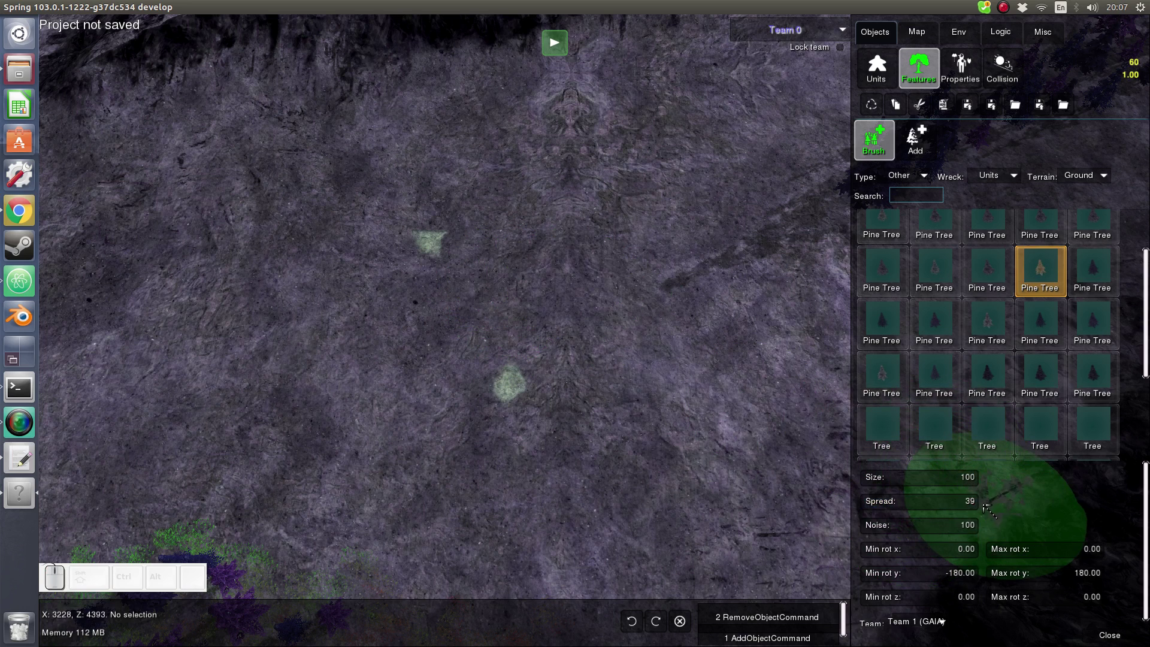
mouse_move(512, 176)
mouse_down()
mouse_move(503, 180)
mouse_move(527, 281)
mouse_move(532, 210)
mouse_move(628, 135)
mouse_move(526, 267)
mouse_move(688, 311)
mouse_up()
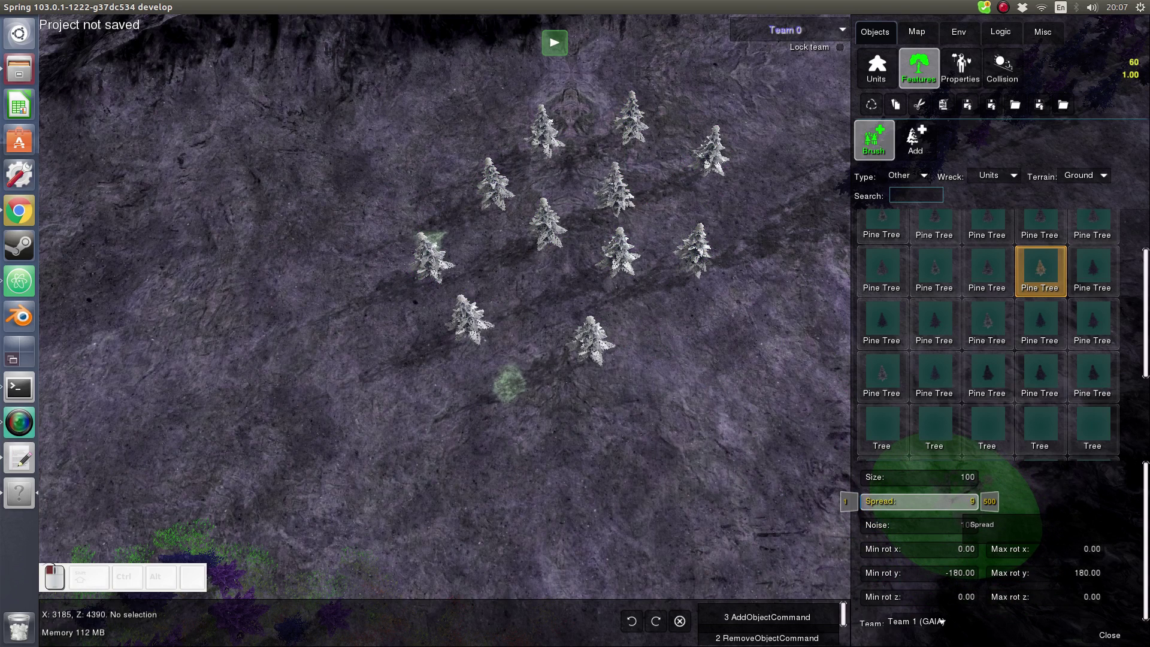
mouse_move(658, 281)
mouse_down()
mouse_move(556, 320)
mouse_move(411, 231)
mouse_move(637, 254)
mouse_move(706, 390)
mouse_move(772, 303)
mouse_move(616, 159)
mouse_move(441, 248)
mouse_move(497, 299)
mouse_up()
mouse_move(677, 345)
middle_down()
mouse_move(555, 341)
mouse_move(526, 304)
middle_up()
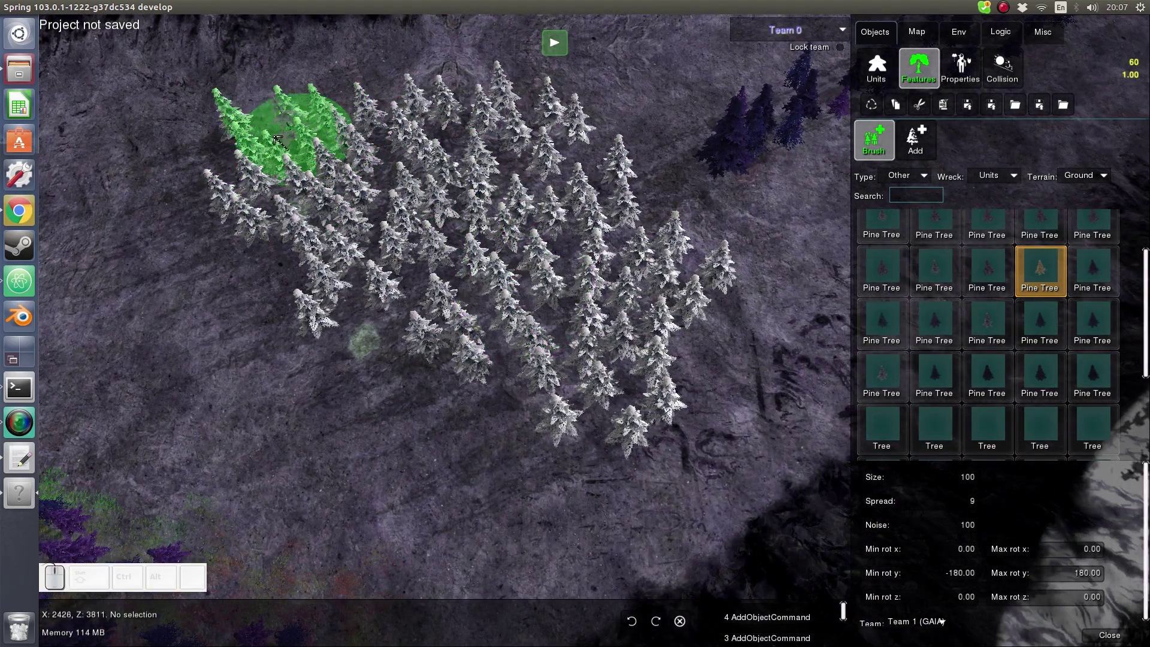
Enlarge the brush to size 148 and erase all the brushed snowy pines
shift+scroll(661, 406, up, 5)
mouse_move(659, 403)
right_down()
mouse_move(461, 190)
mouse_move(295, 280)
mouse_move(350, 314)
right_up()
Add seven more pine tree types, both snowy and dark, to the brush's feature selection
mouse_move(350, 314)
middle_down()
mouse_move(725, 335)
mouse_move(343, 385)
mouse_move(757, 57)
middle_up()
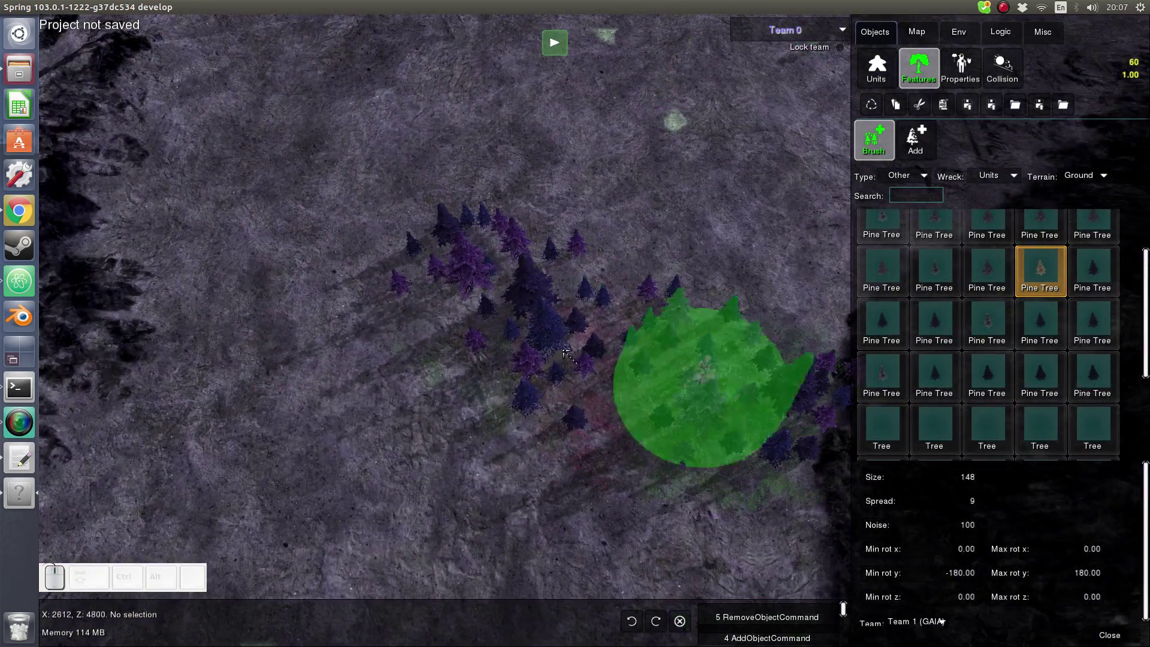
scroll(730, 207, up, 1)
scroll(674, 270, up, 1)
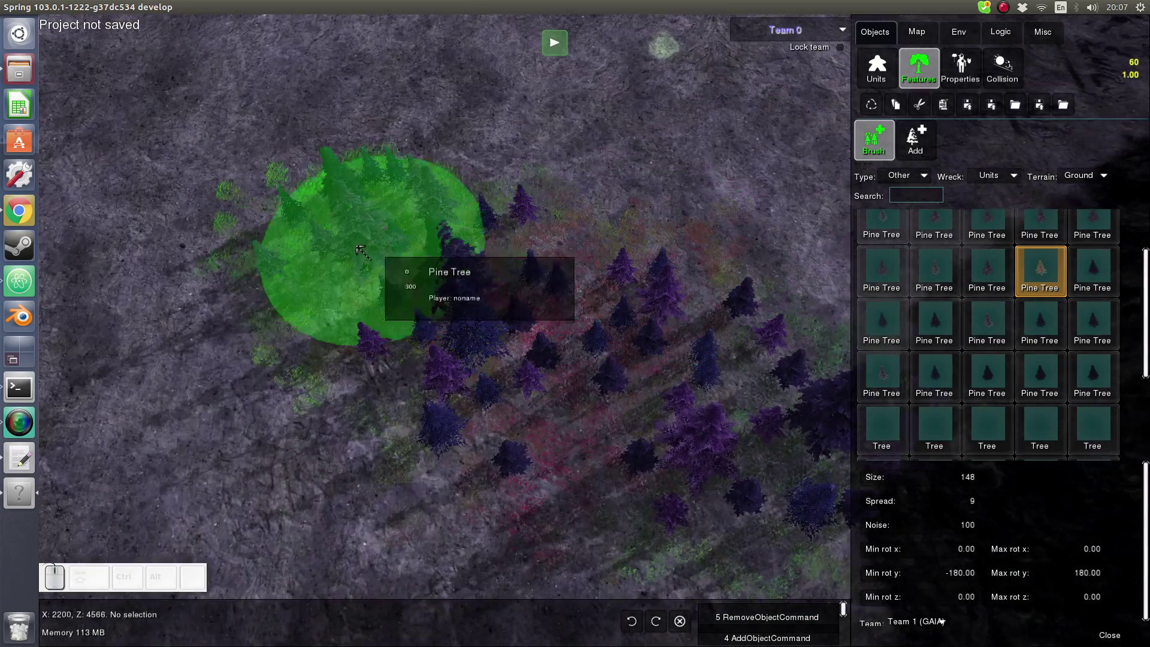
middle_drag(734, 132, 547, 344)
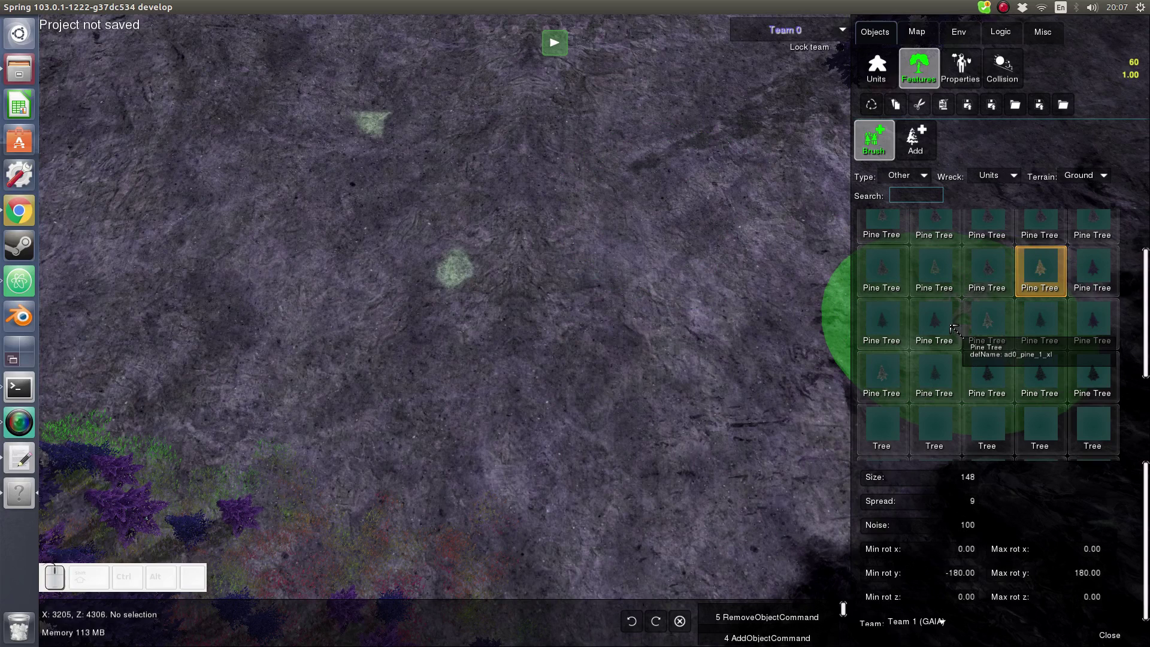
ctrl+click(934, 269)
ctrl+click(1040, 321)
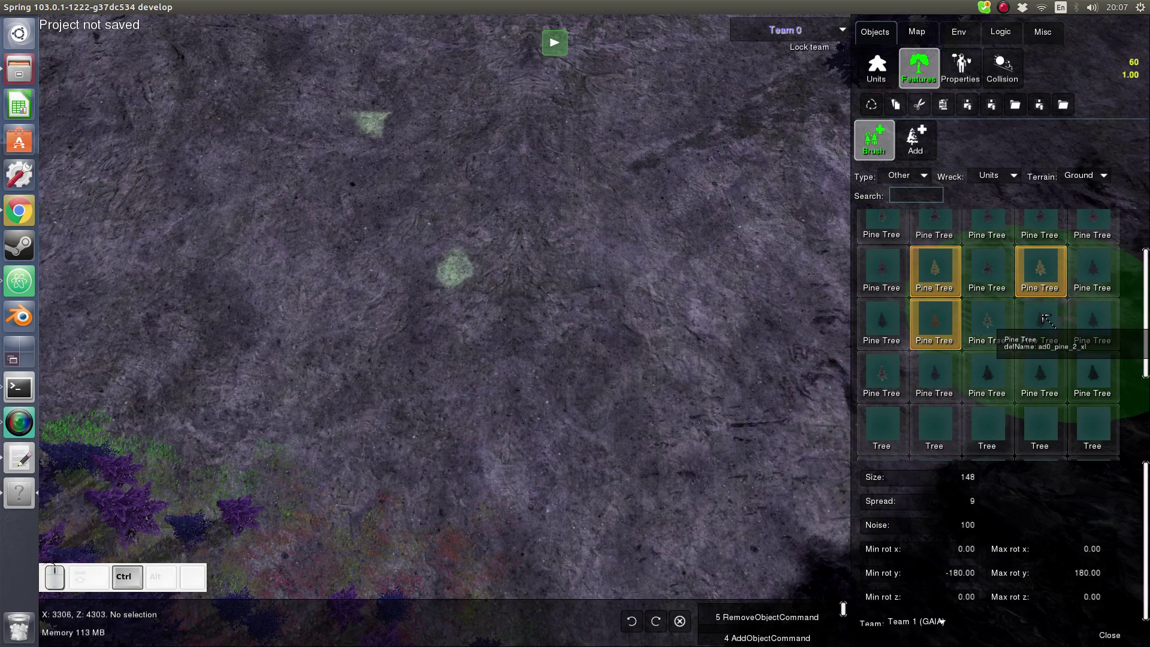
ctrl+click(1091, 326)
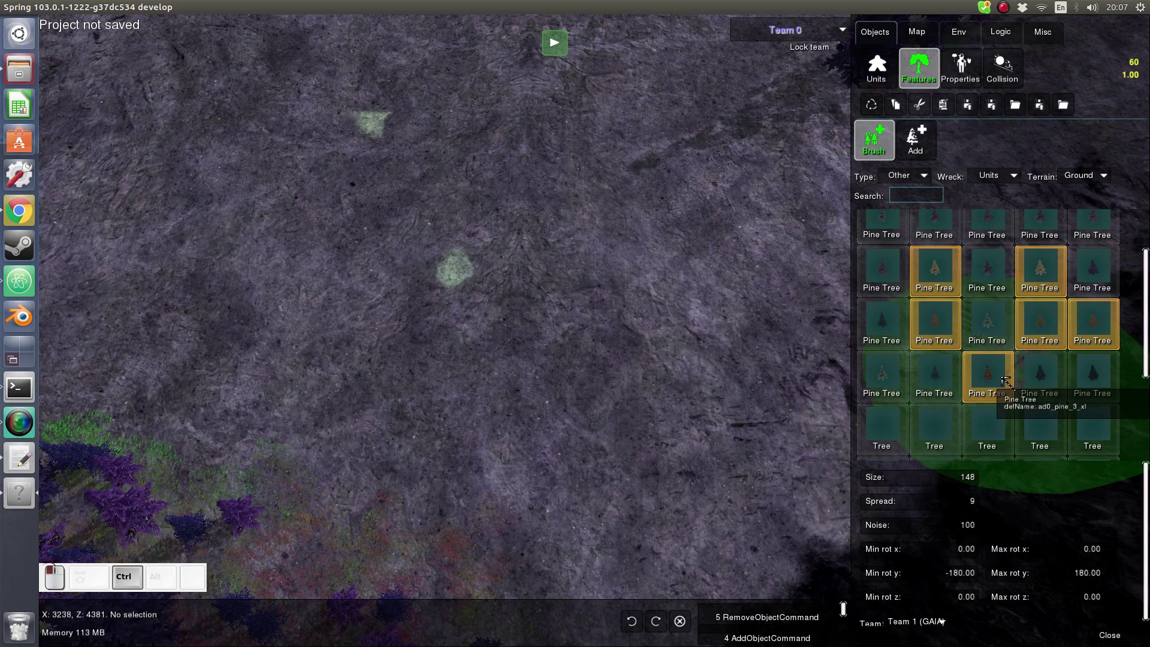
scroll(936, 260, down, 1)
ctrl+click(1040, 255)
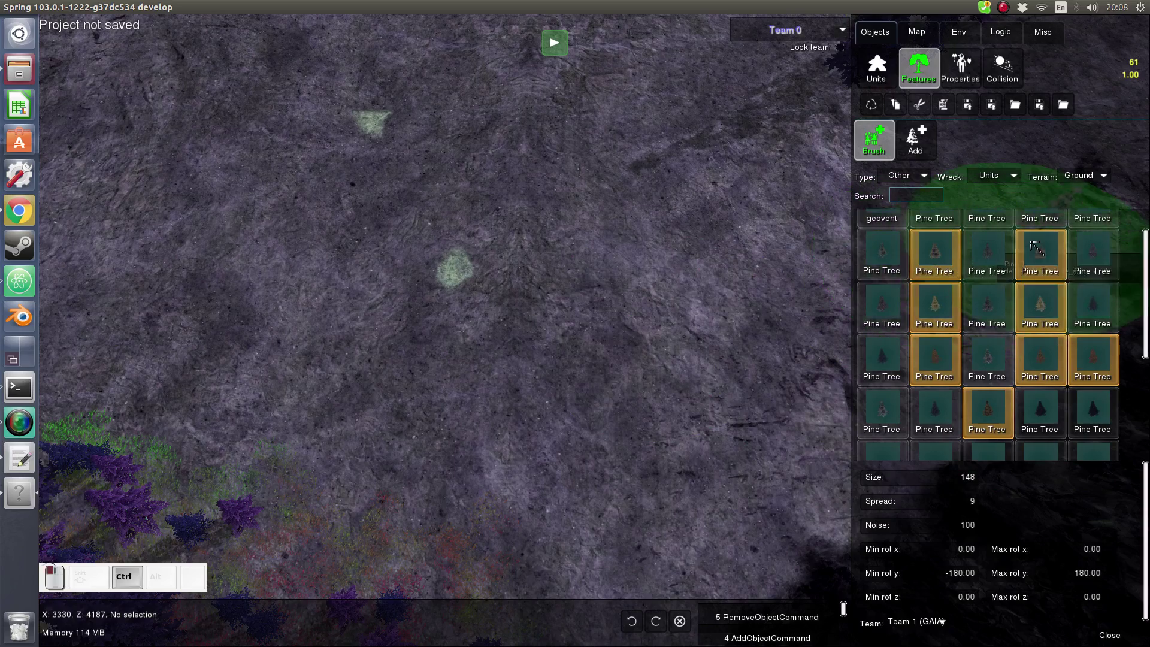
Brush a dense forest of mixed snowy, blue and purple pines over the open valley ground
scroll(563, 277, down, 2)
mouse_move(479, 162)
mouse_down()
mouse_move(458, 150)
mouse_move(431, 287)
mouse_move(554, 254)
mouse_move(658, 334)
mouse_move(767, 347)
mouse_move(646, 119)
mouse_up()
scroll(263, 189, up, 2)
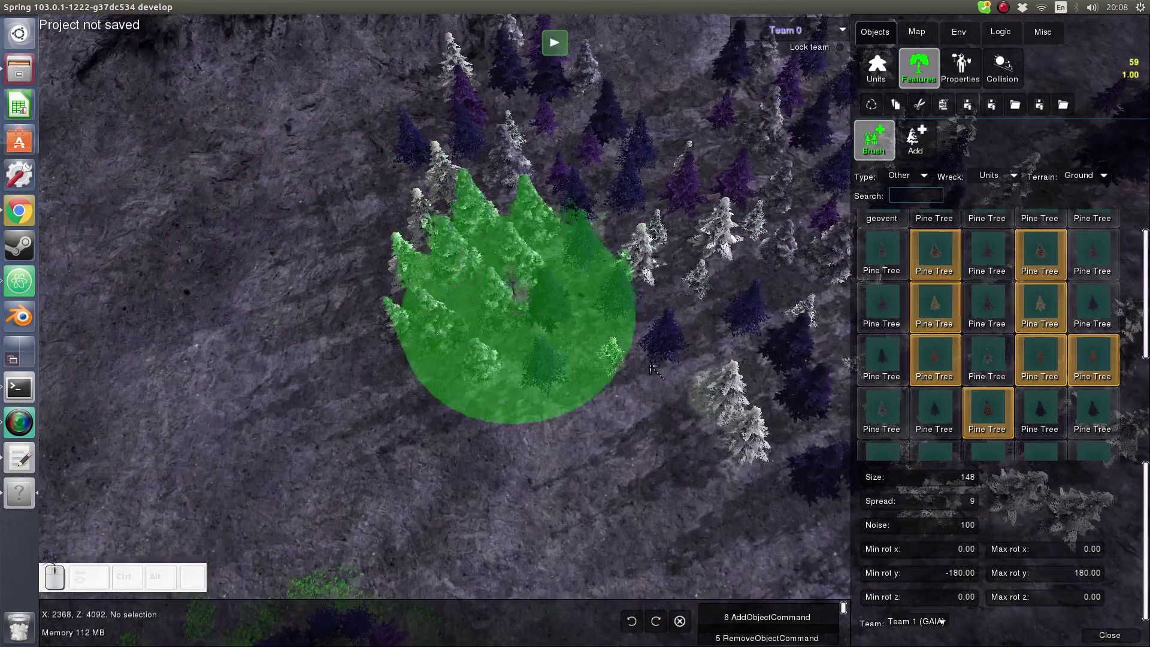
scroll(742, 436, down, 1)
mouse_move(366, 263)
mouse_down()
mouse_move(326, 279)
mouse_move(568, 297)
mouse_move(664, 230)
mouse_move(682, 302)
mouse_up()
Erase the whole forest of mixed pines with the feature brush
scroll(707, 308, down, 2)
middle_drag(638, 299, 484, 300)
mouse_move(282, 264)
right_down()
mouse_move(418, 147)
mouse_move(523, 136)
right_up()
scroll(953, 546, down, 1)
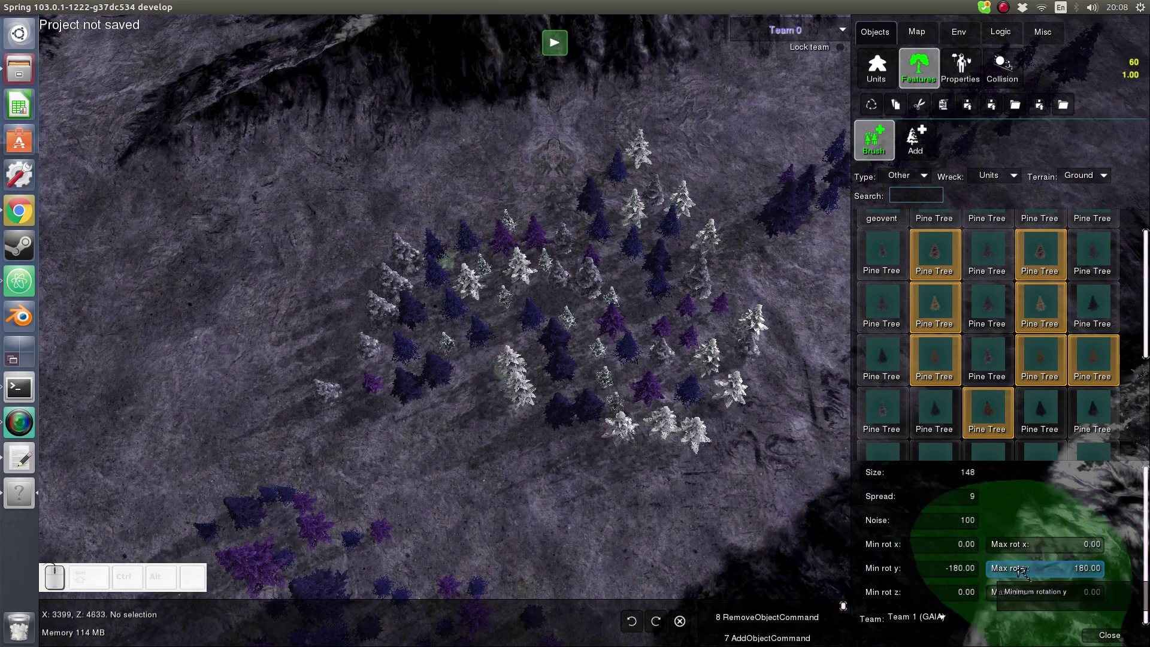
mouse_move(624, 346)
right_down()
mouse_move(385, 329)
mouse_move(707, 380)
mouse_move(569, 277)
right_up()
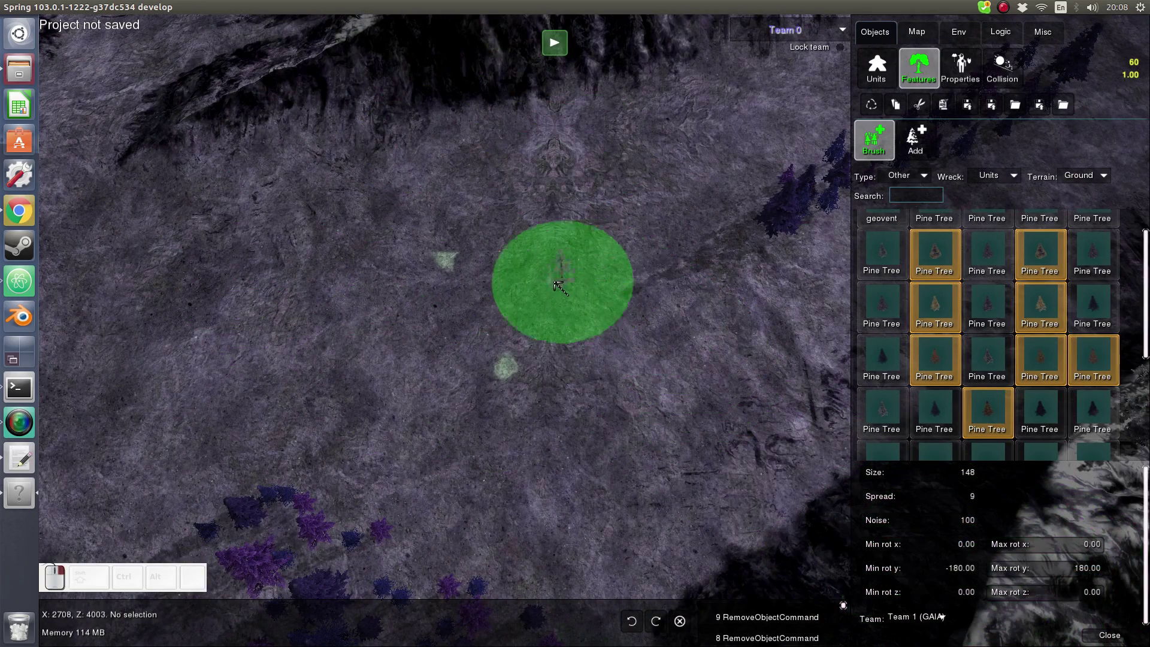
Enlarge the brush to size 264 and brush a broad patch of mixed pines onto the valley ground
middle_drag(569, 277, 645, 300)
scroll(645, 299, up, 1)
shift+scroll(583, 294, up, 3)
shift+drag(584, 294, 476, 330)
Erase the broad patch of mixed pines with the enlarged brush
mouse_move(432, 326)
right_down()
mouse_move(460, 279)
mouse_move(655, 349)
right_up()
scroll(656, 349, down, 1)
middle_drag(656, 349, 583, 319)
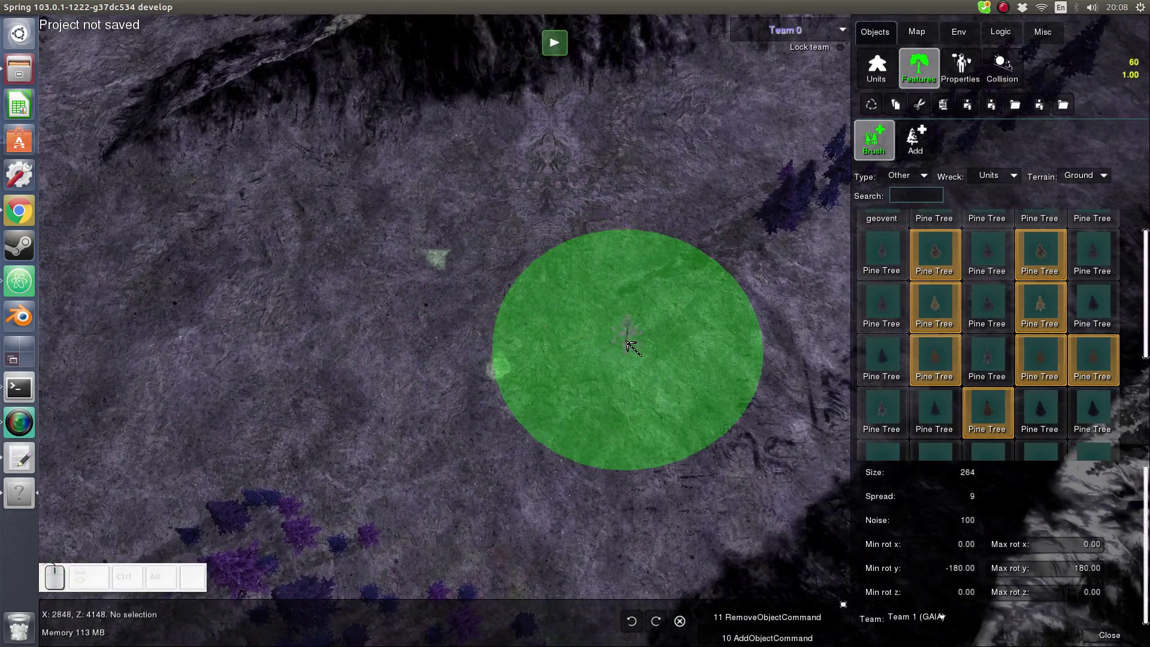
Use the Add tool with an amount of 1 to place individual pines of the selected types around the two pale ground patches
click(913, 146)
scroll(563, 289, up, 3)
middle_drag(507, 321, 603, 323)
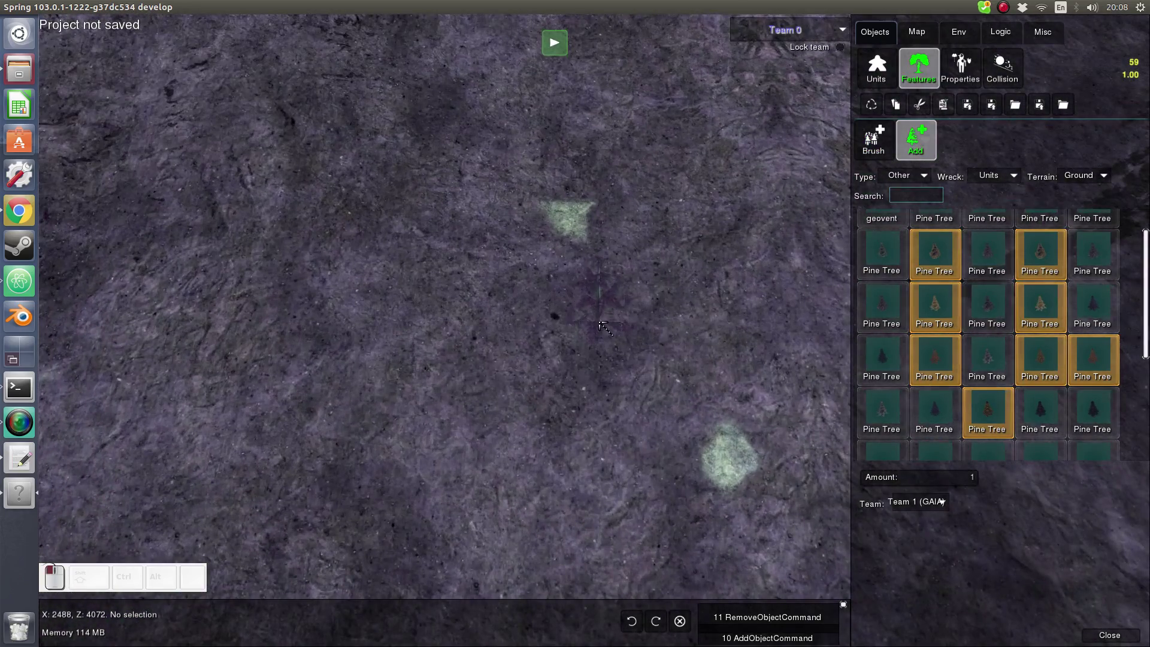
click(596, 296)
click(498, 405)
click(654, 440)
click(755, 189)
click(583, 257)
click(651, 395)
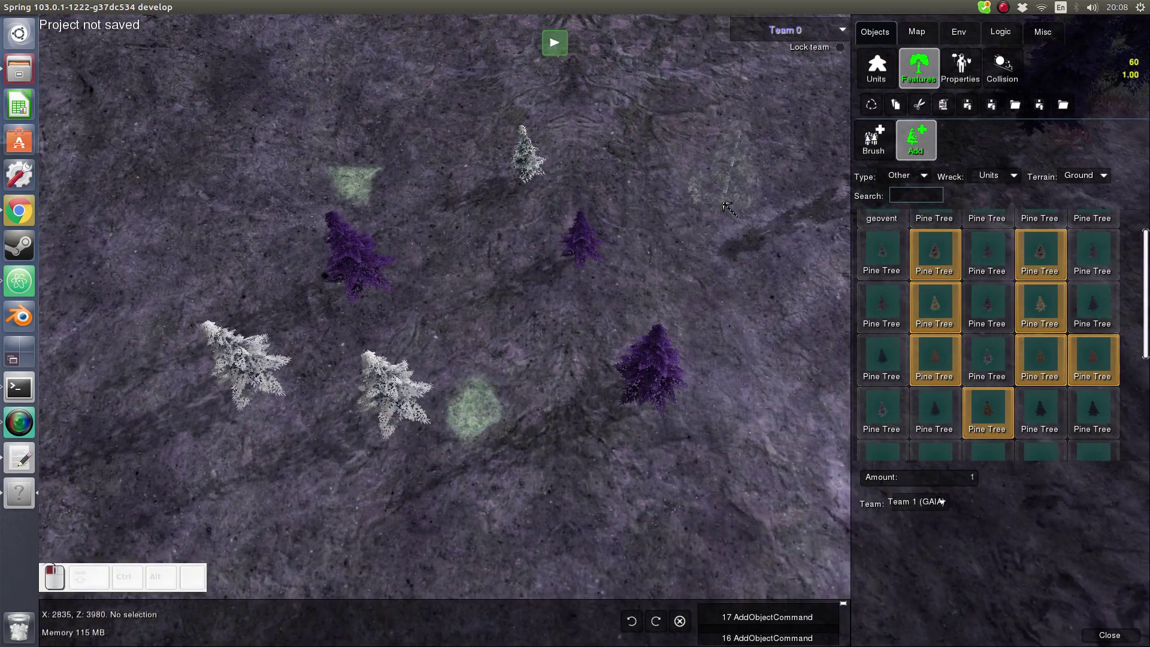
click(724, 198)
click(556, 294)
click(578, 396)
click(533, 535)
click(823, 506)
click(758, 269)
click(652, 258)
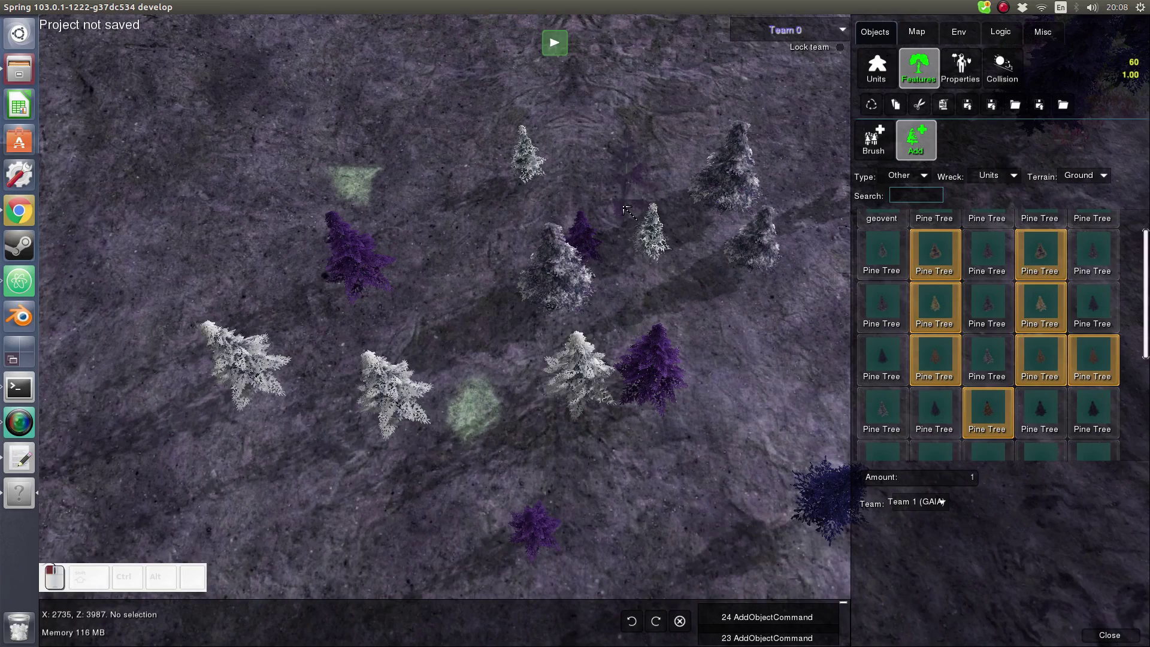
click(621, 202)
click(400, 127)
click(157, 235)
scroll(530, 488, down, 2)
click(594, 485)
Place two more single pines on the empty ground beside the scattered trees and leave the Add tool
middle_drag(470, 216, 470, 264)
middle_drag(708, 238, 737, 208)
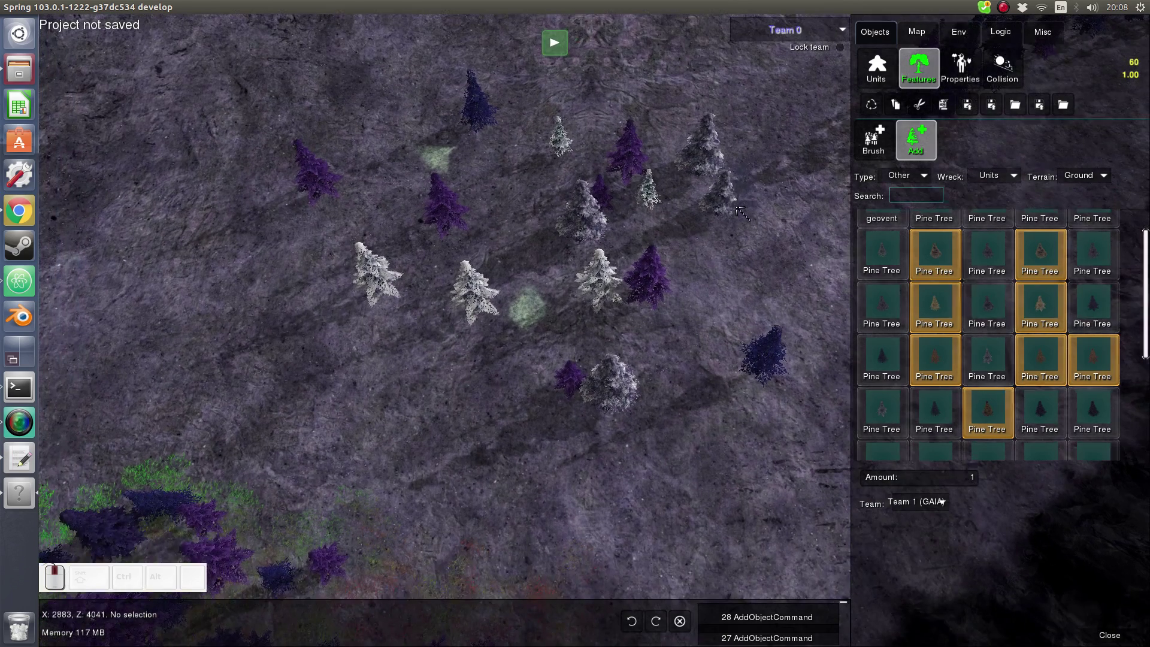
scroll(1025, 268, up, 1)
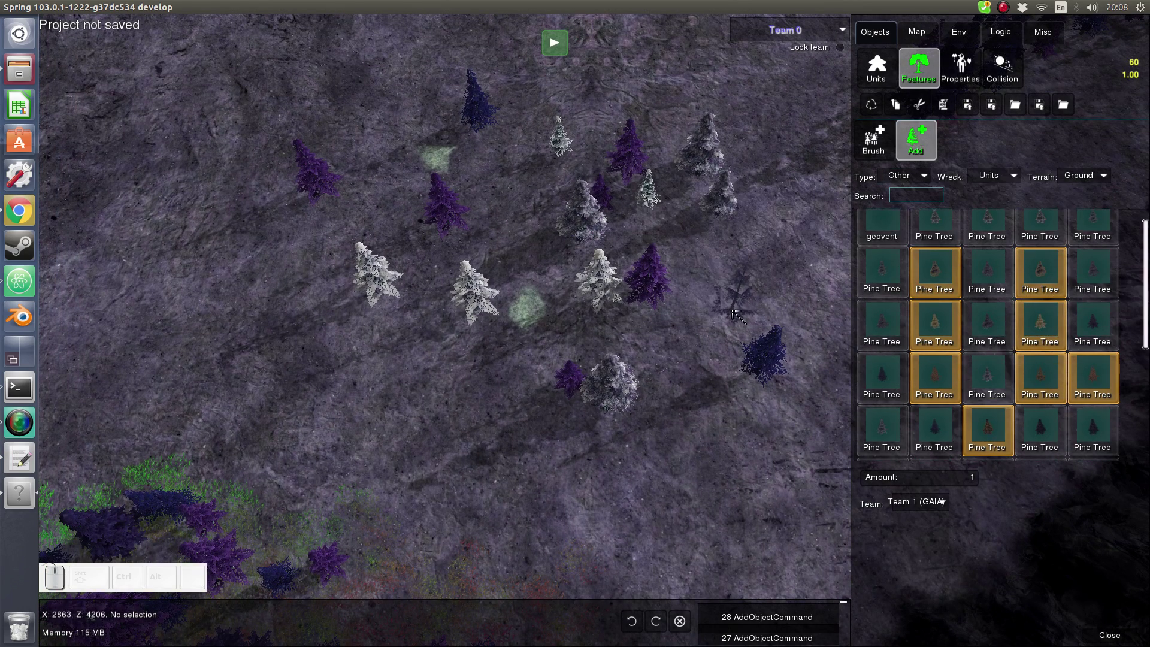
middle_drag(717, 299, 850, 297)
click(802, 413)
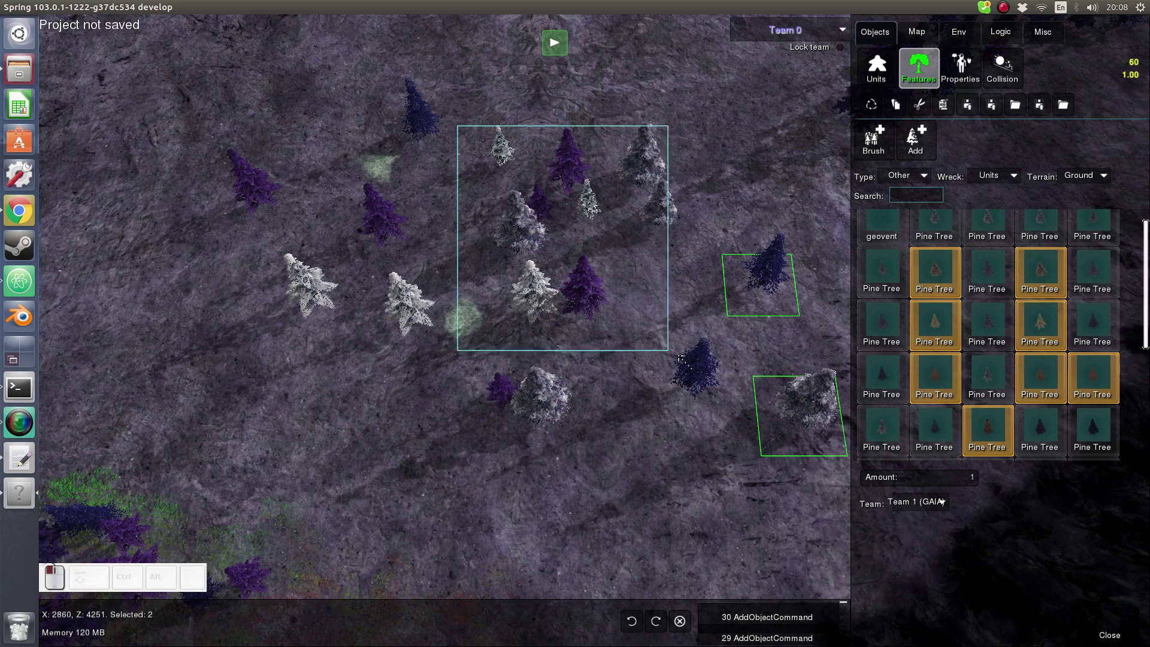
Box-select the central group of nine pines and move it a short distance across the ground
scroll(627, 223, up, 1)
drag(665, 218, 697, 228)
scroll(716, 232, up, 1)
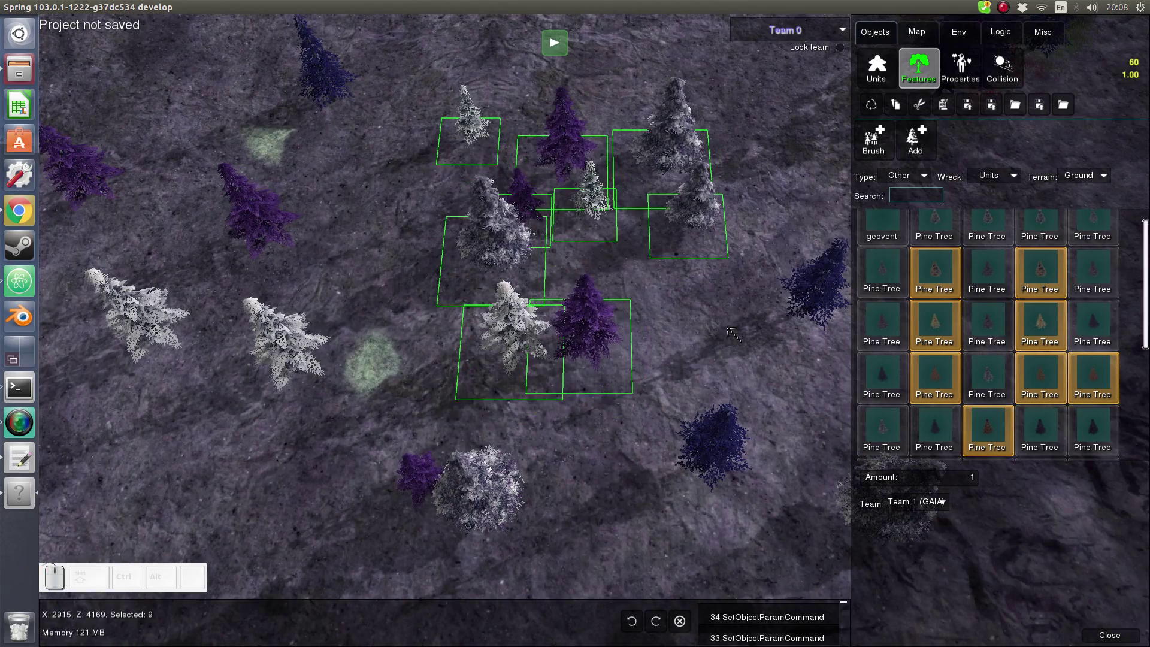
Rotate the selected group of pines around its centre
middle_drag(718, 289, 604, 233)
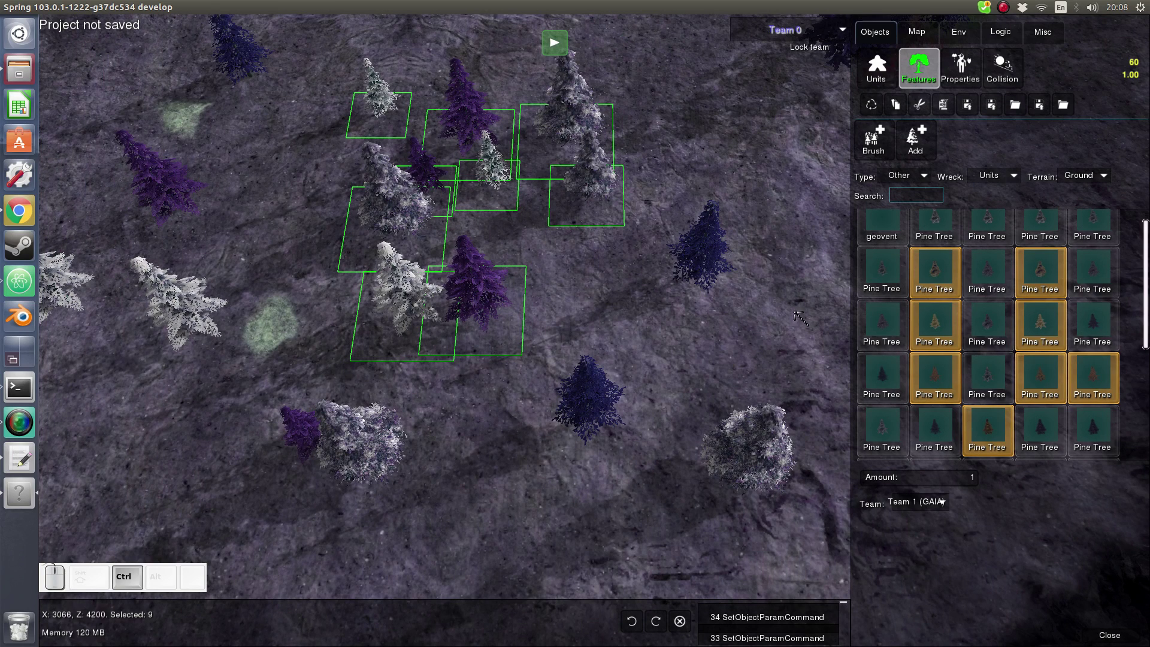
ctrl+drag(784, 232, 363, 352)
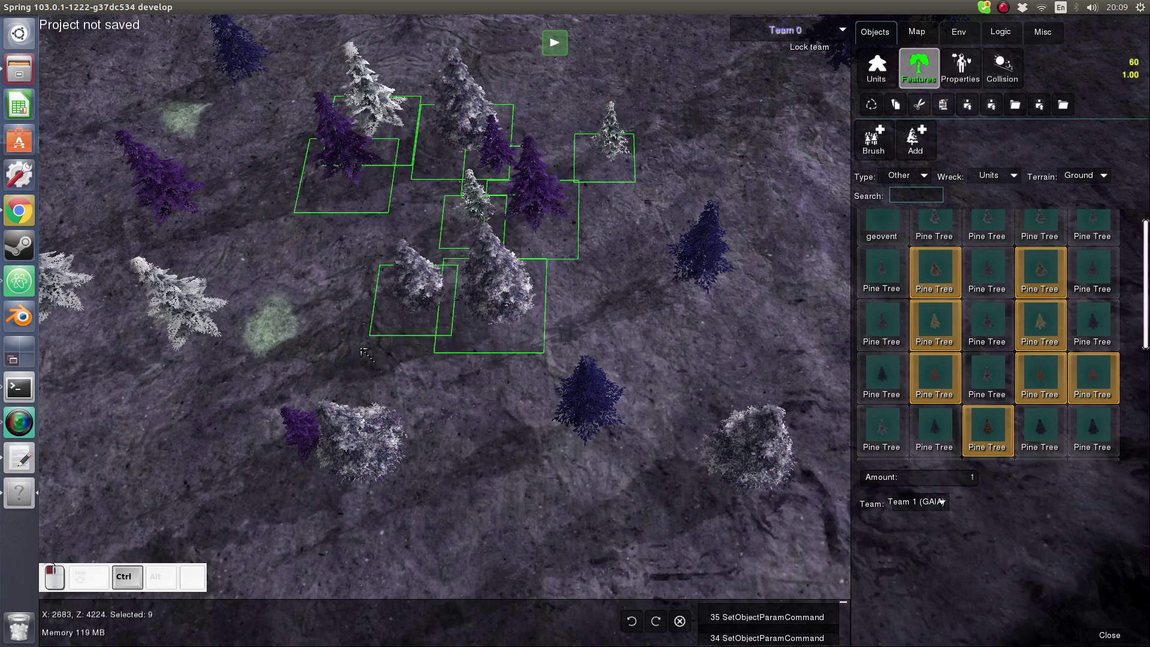
ctrl+drag(509, 410, 454, 271)
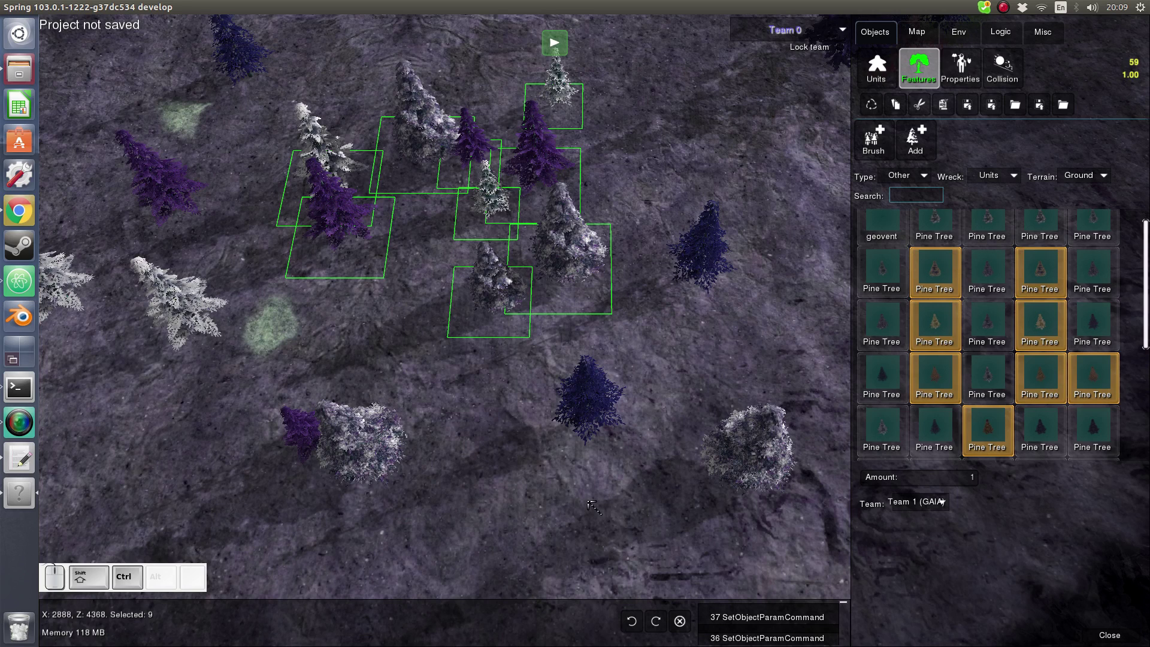
Raise the selected pines above the ground, checking their height from a lower viewing angle
drag(766, 348, 796, 291)
ctrl+scroll(797, 290, down, 5)
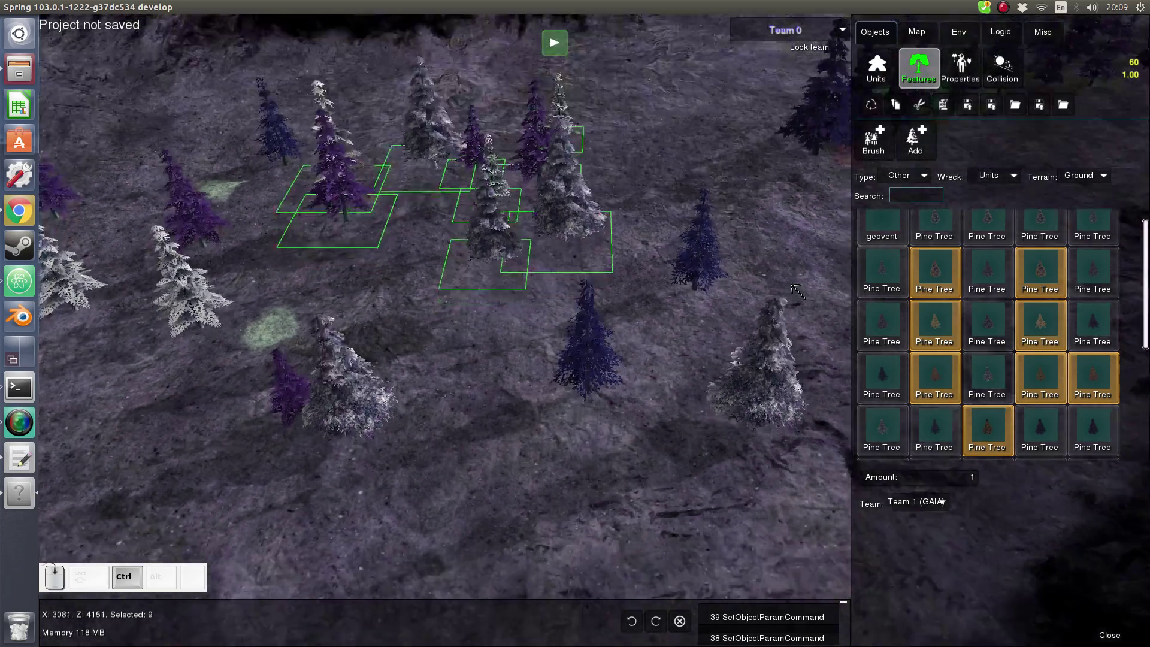
ctrl+shift+drag(696, 312, 734, 323)
ctrl+shift+scroll(725, 338, up, 2)
ctrl+scroll(725, 338, up, 5)
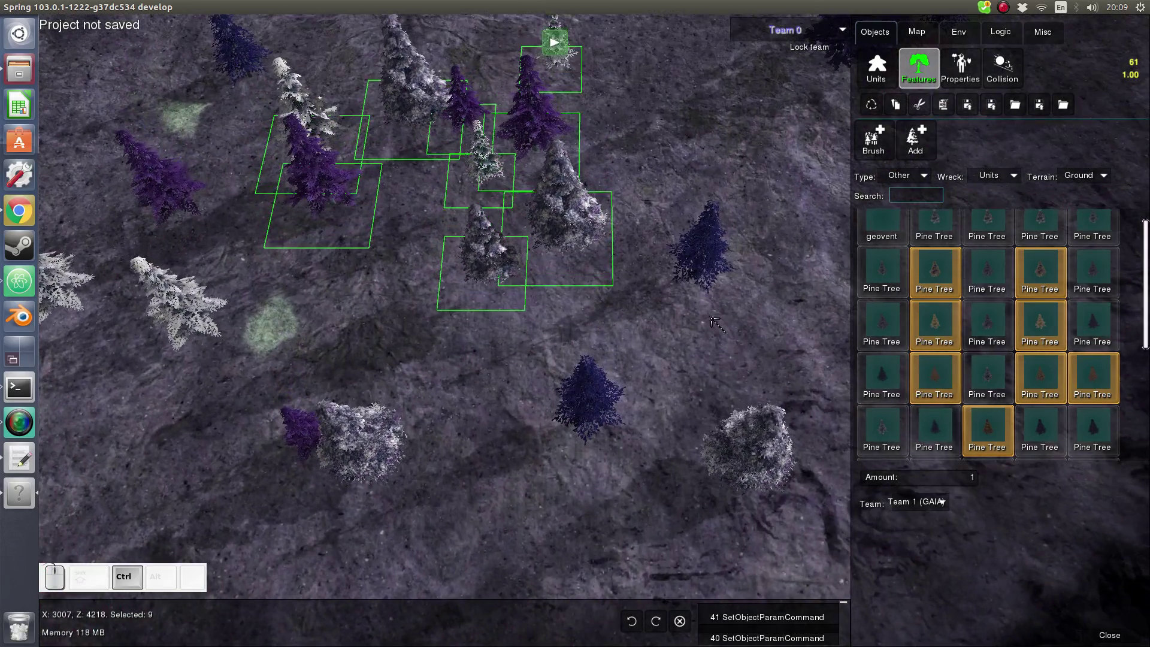
Delete the selected central group of pines
middle_drag(546, 321, 679, 362)
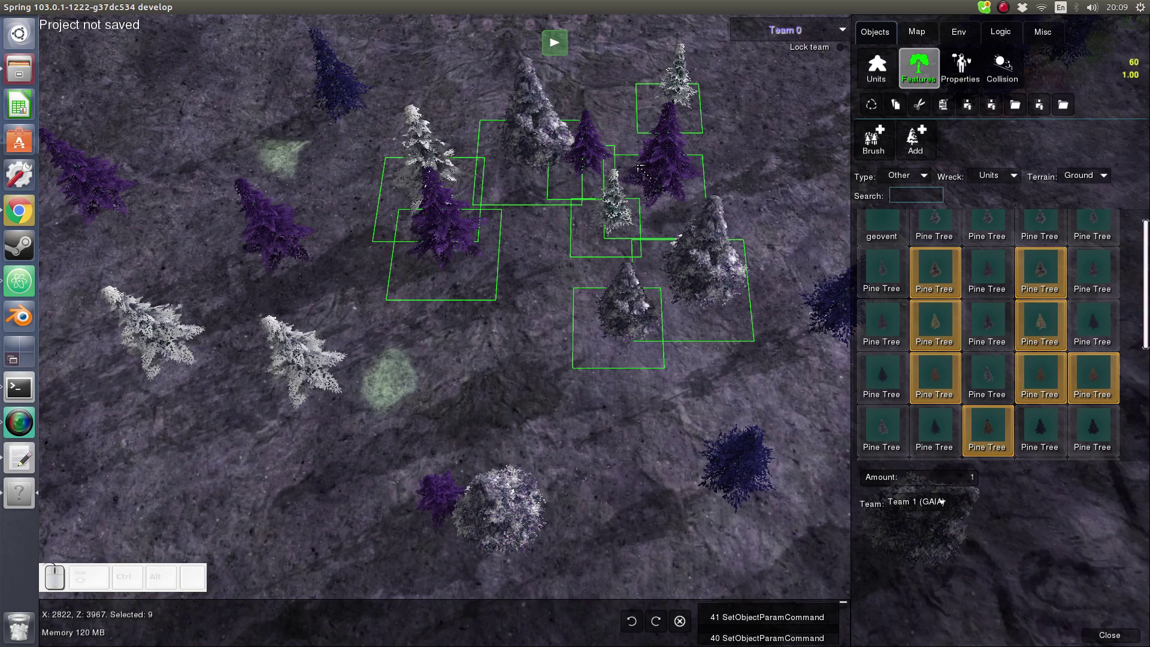
middle_drag(640, 223, 606, 193)
key(Delete)
Box-select the two blue pines and the neighbouring snowy pine beside the cleared area
scroll(650, 263, down, 1)
drag(665, 236, 814, 353)
scroll(776, 265, up, 3)
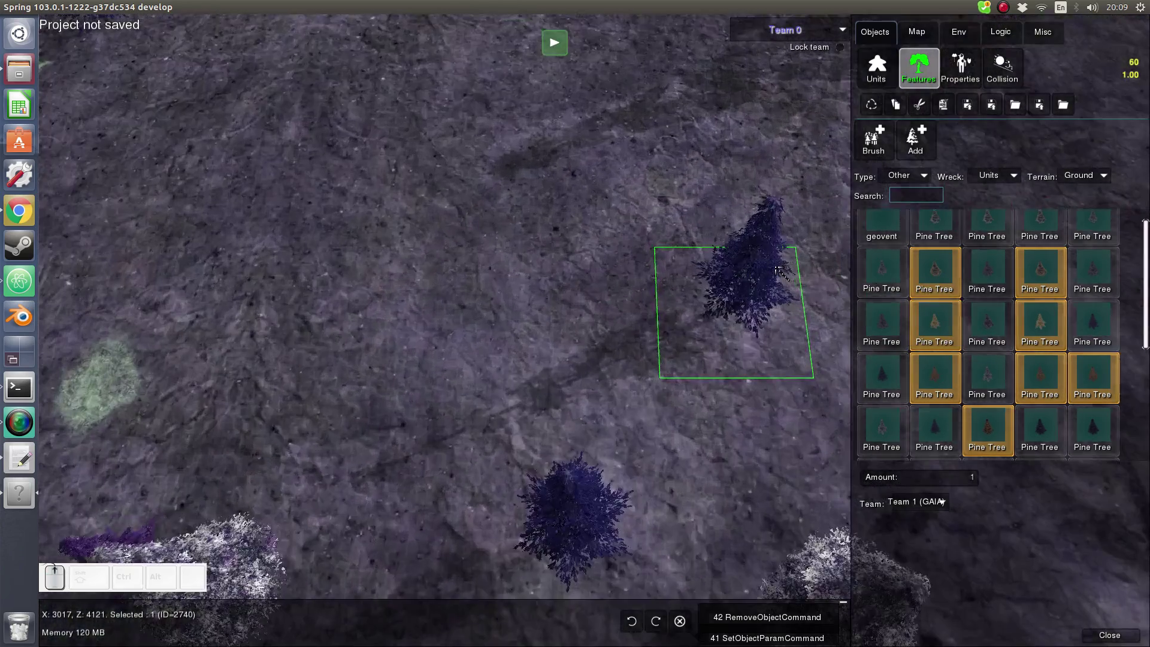
scroll(673, 311, down, 3)
drag(539, 211, 810, 511)
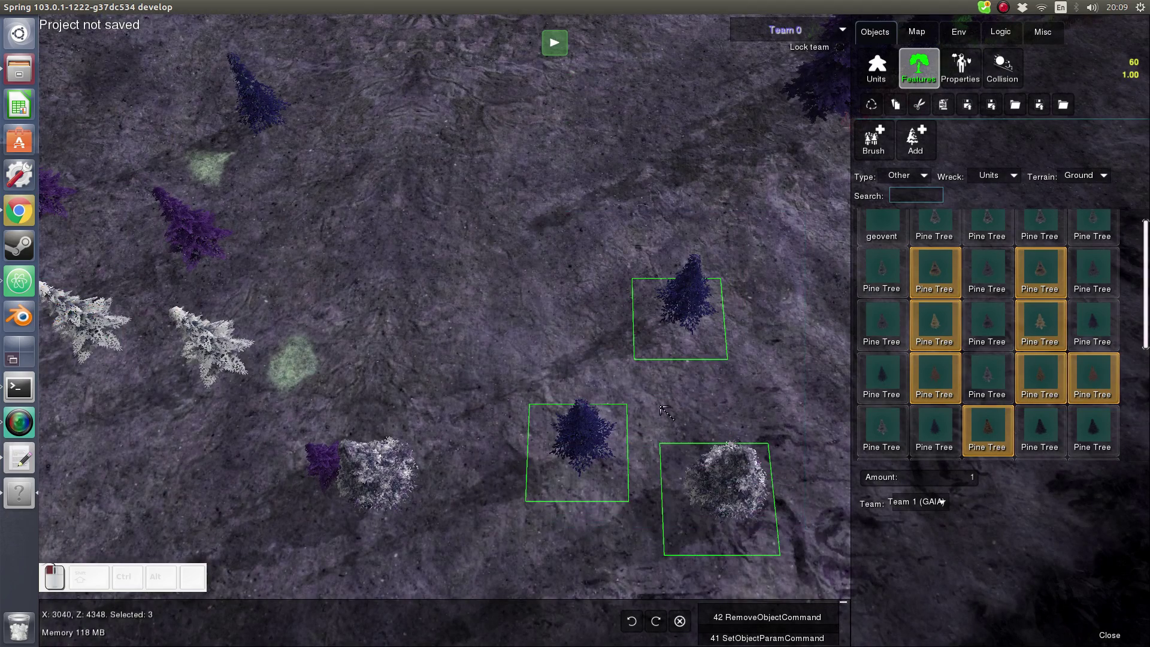
Copy the three selected pines and paste several copies around the cleared area
middle_drag(666, 351, 690, 363)
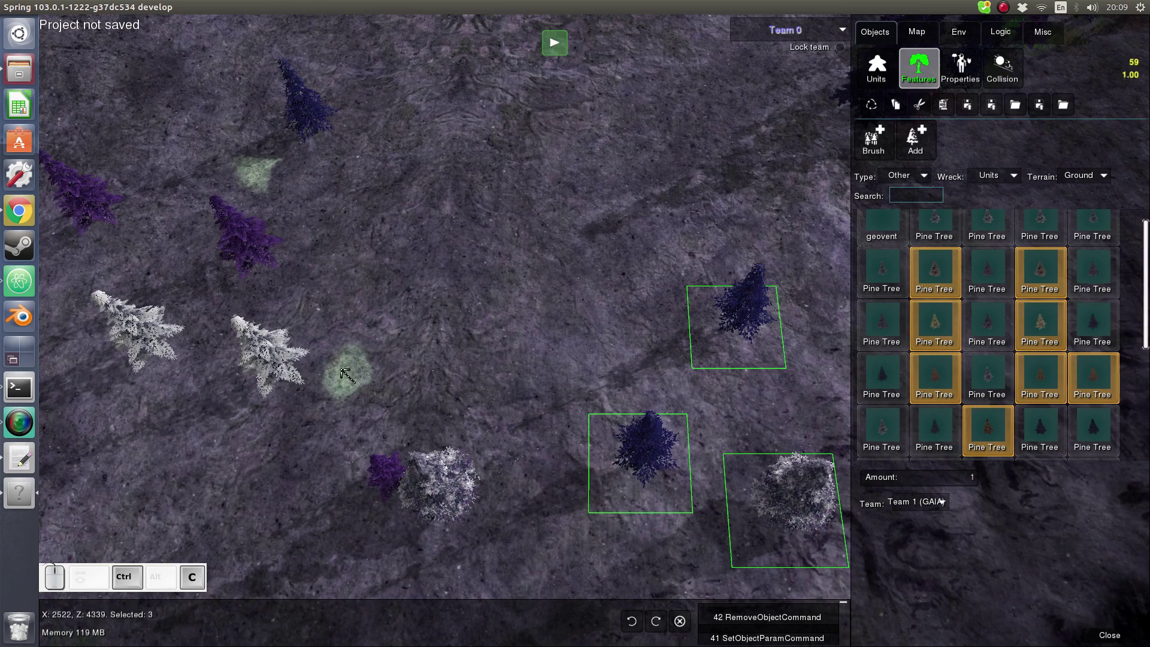
key(ctrl+v)
key(ctrl+v)
key(ctrl+v)
key(ctrl+v)
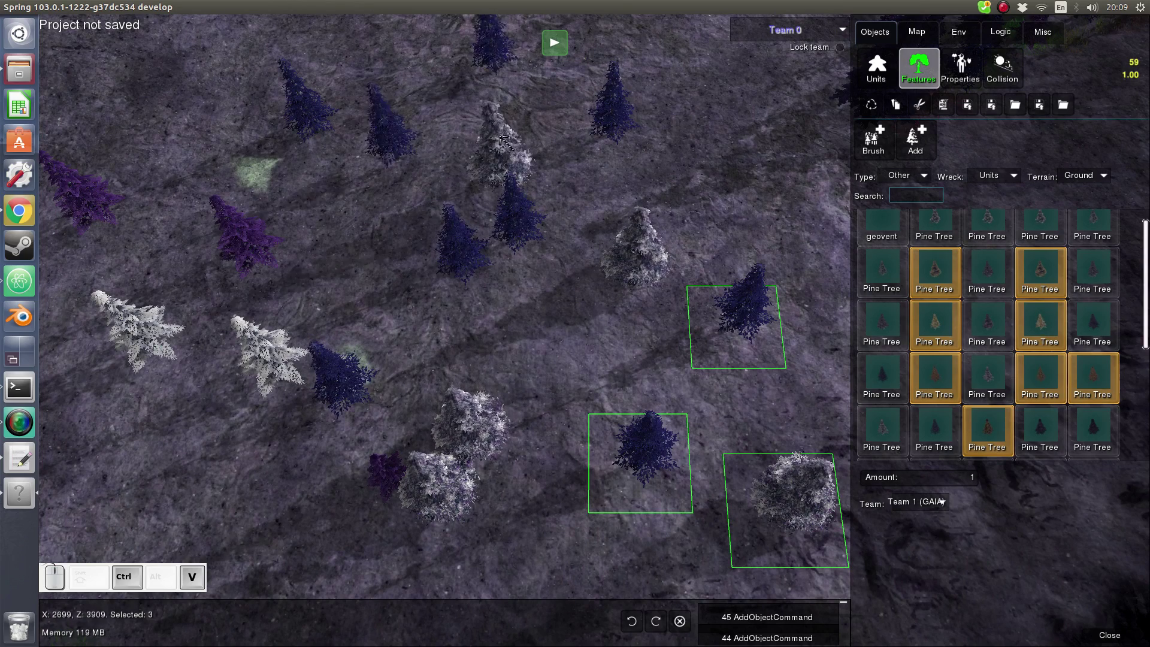
Paste more copies of the three pines at further spots across the clearing
scroll(623, 250, down, 2)
middle_drag(597, 261, 624, 257)
key(ctrl+v)
key(ctrl+v)
key(ctrl+v)
key(ctrl+v)
key(ctrl+v)
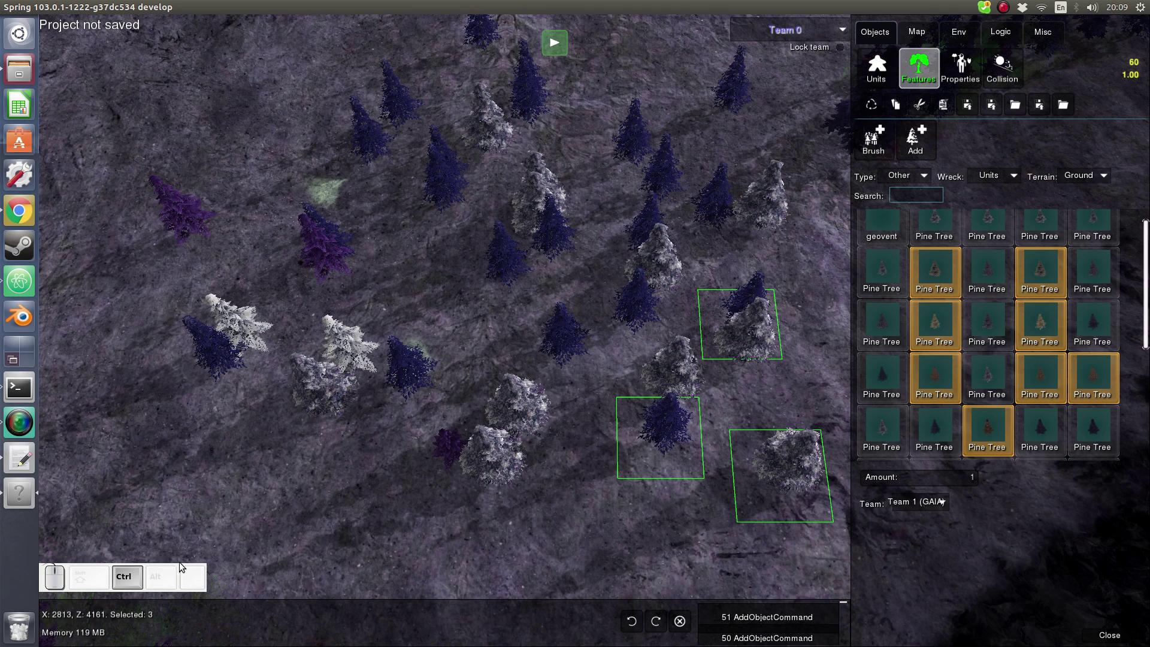
Undo all the pasted pine copies and the earlier deletion of the central pine group
key(ctrl+z)
key(ctrl+z)
key(ctrl+z)
key(ctrl+z)
key(ctrl+z)
key(ctrl+z)
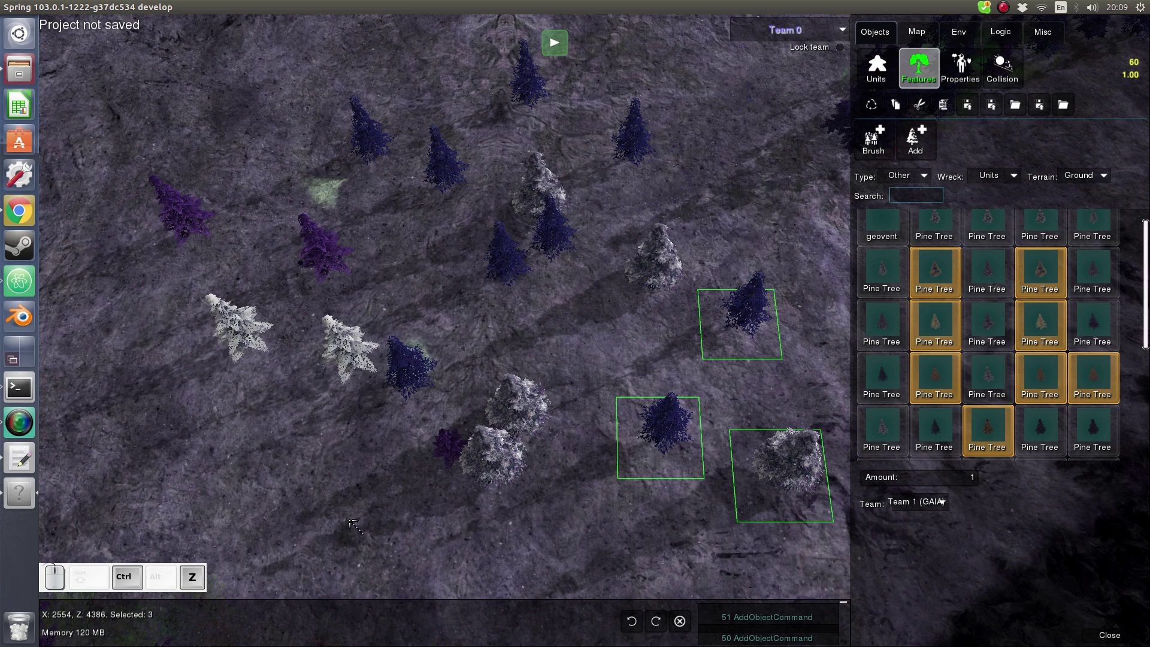
key(ctrl+z)
key(ctrl+z)
key(ctrl+z)
key(ctrl+z)
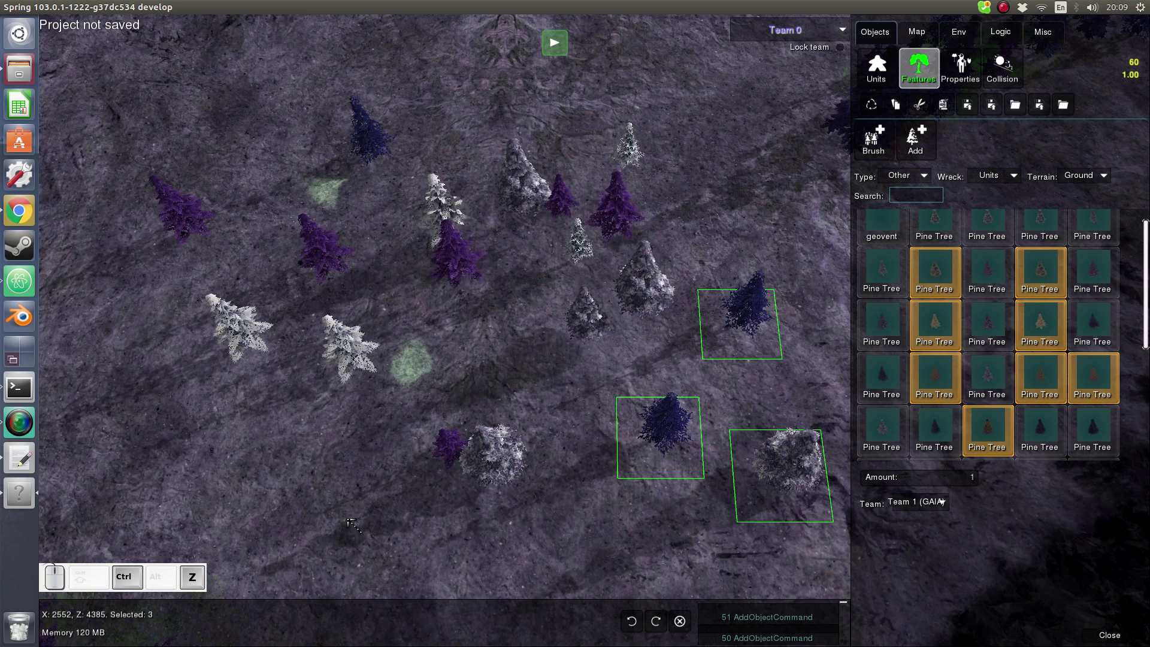
Redo the deletion of the central group and the pasted pine copies
key(ctrl+y)
key(ctrl+y)
key(ctrl+y)
key(ctrl+y)
key(ctrl+y)
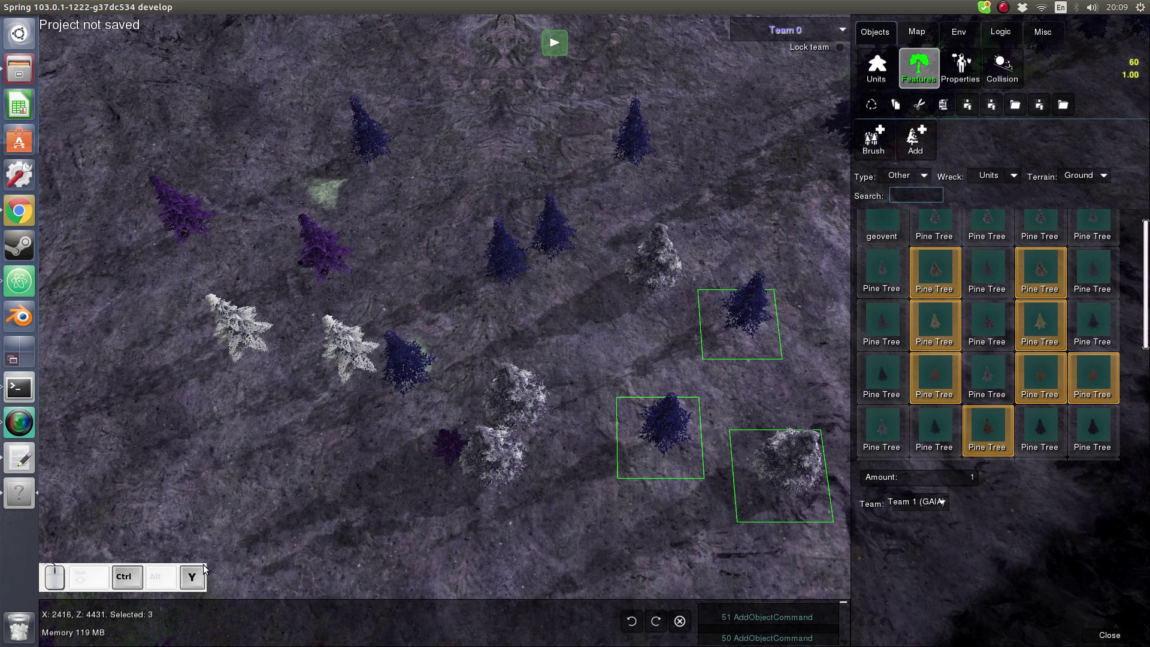
key(ctrl+y)
key(ctrl+y)
key(ctrl+y)
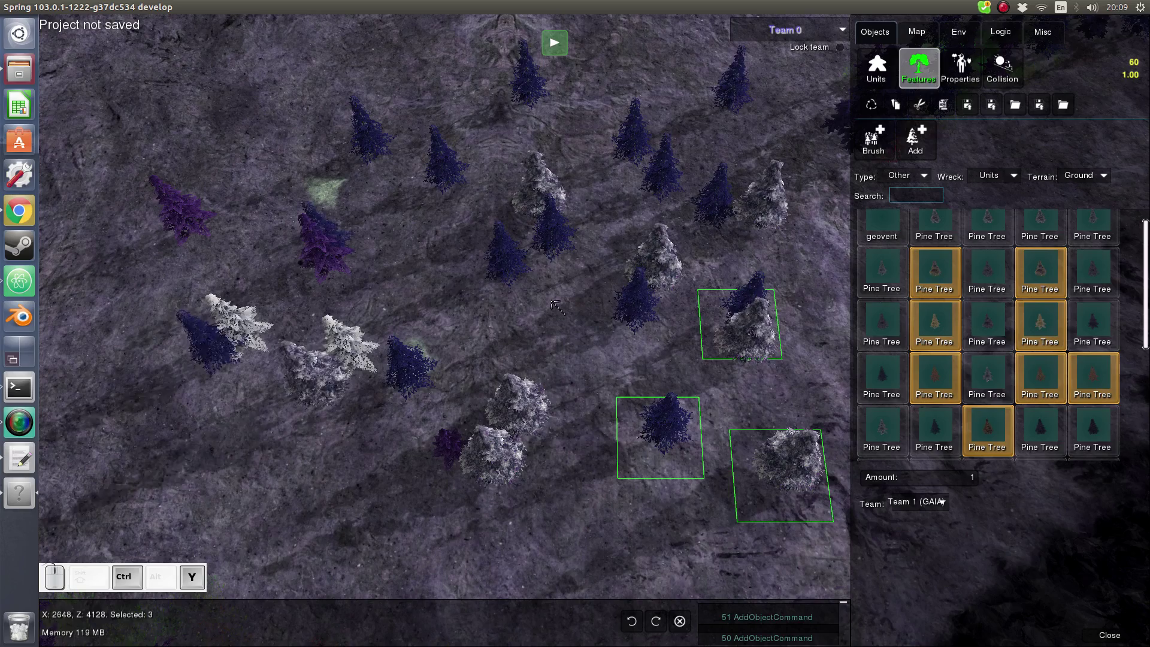
Undo the latest pastes so that only the first few pasted groups of pines are kept
key(ctrl+z)
key(ctrl+z)
key(ctrl+z)
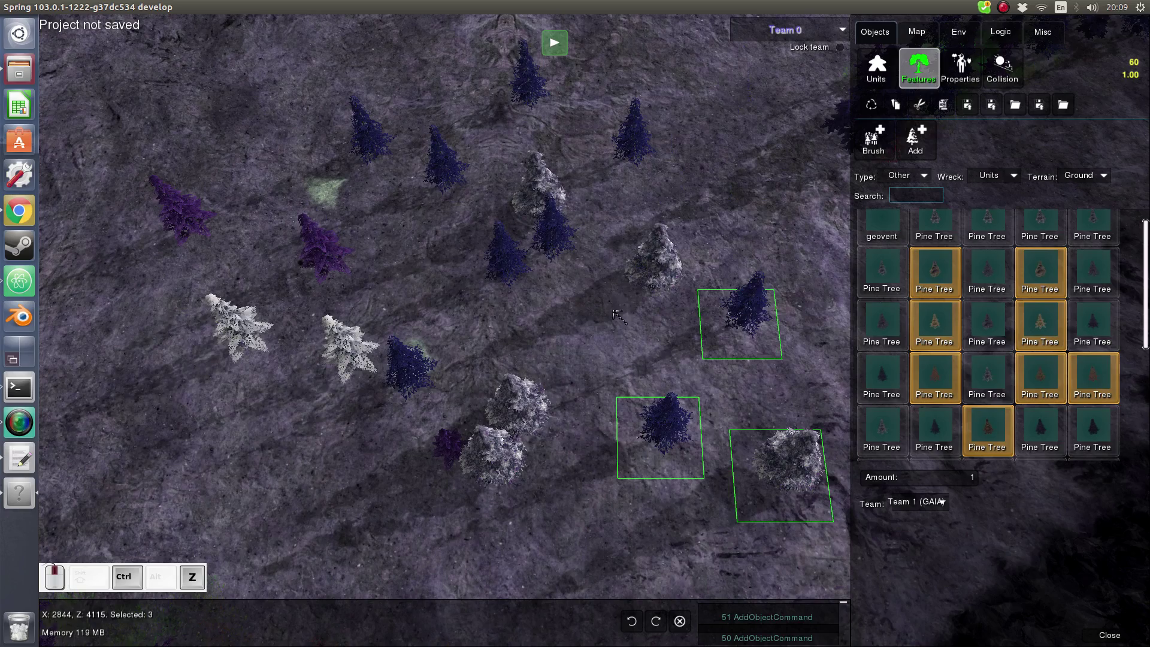
Clear the selection and set the Add tool to place 12 features at once
middle_drag(612, 311, 612, 325)
click(673, 303)
middle_drag(673, 303, 690, 288)
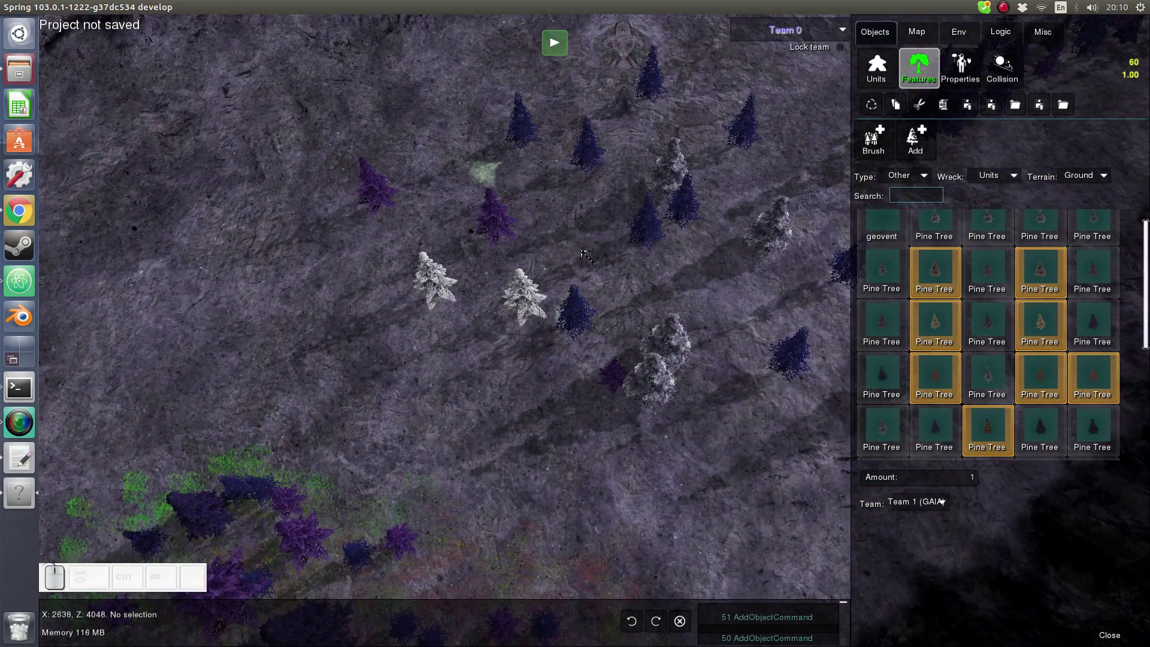
scroll(679, 203, up, 2)
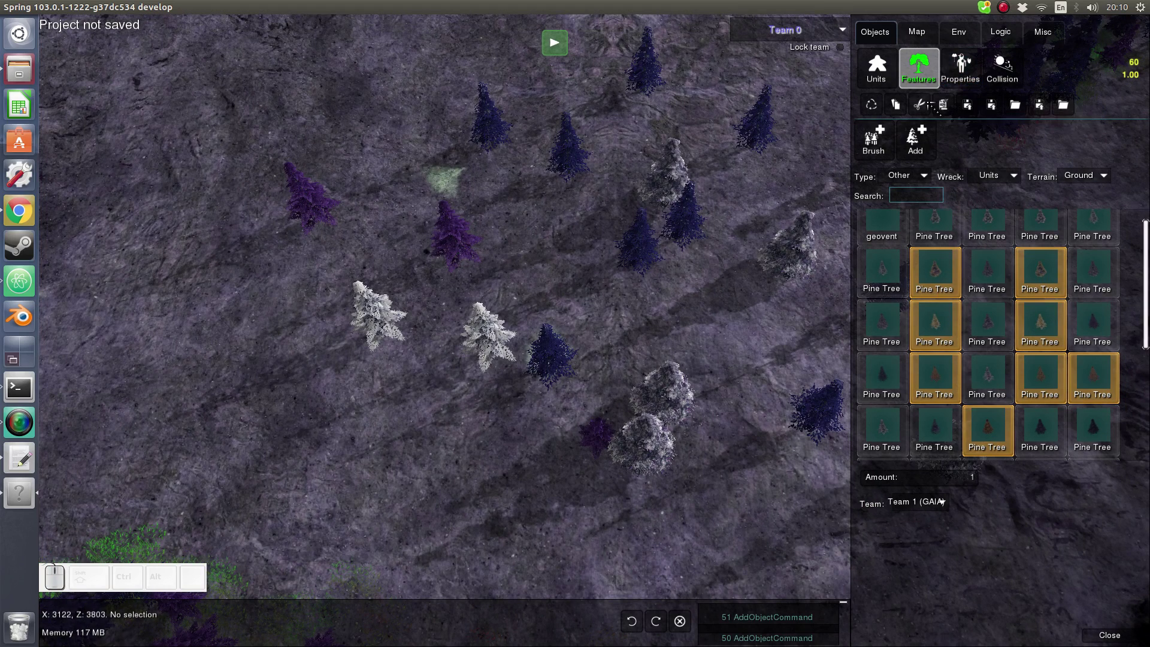
click(923, 479)
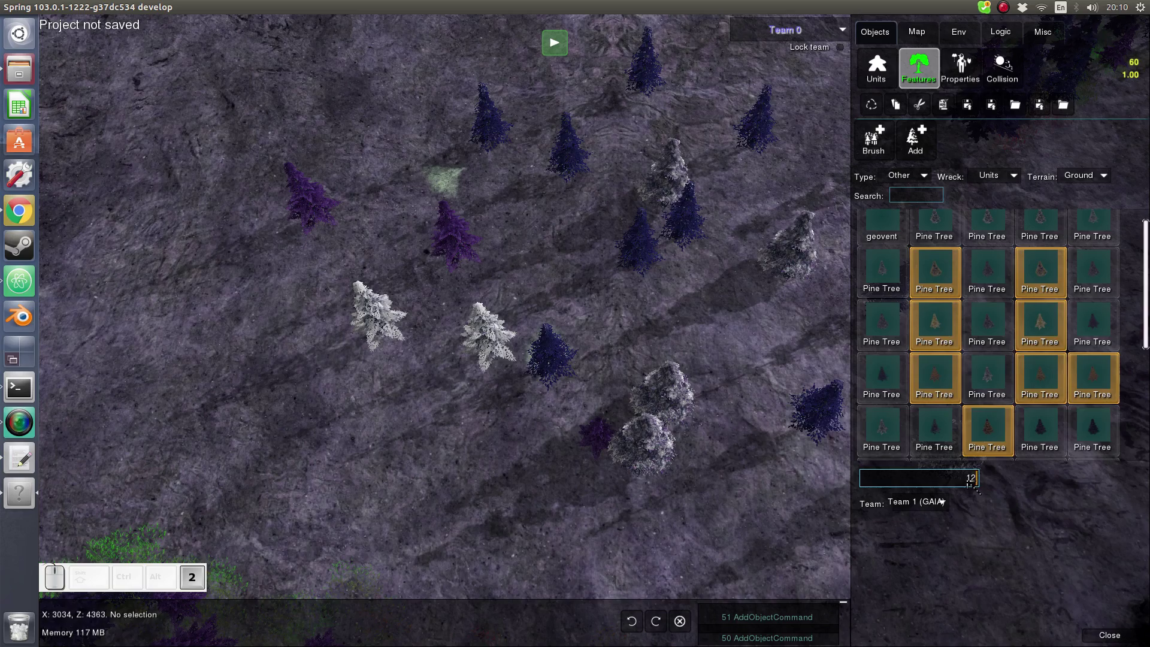
text(12)
key(Return)
click(915, 139)
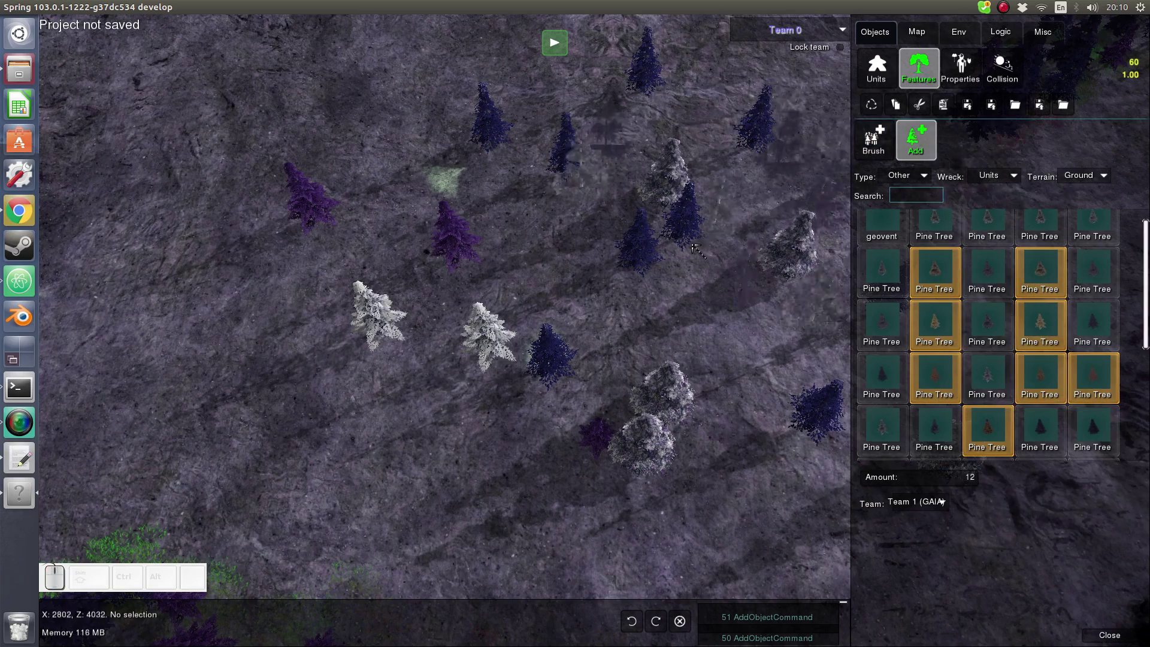
Place several random groups of 12 pines on the open ground beside the existing trees
scroll(689, 251, down, 5)
middle_drag(671, 270, 479, 270)
scroll(617, 306, up, 2)
click(461, 287)
click(384, 347)
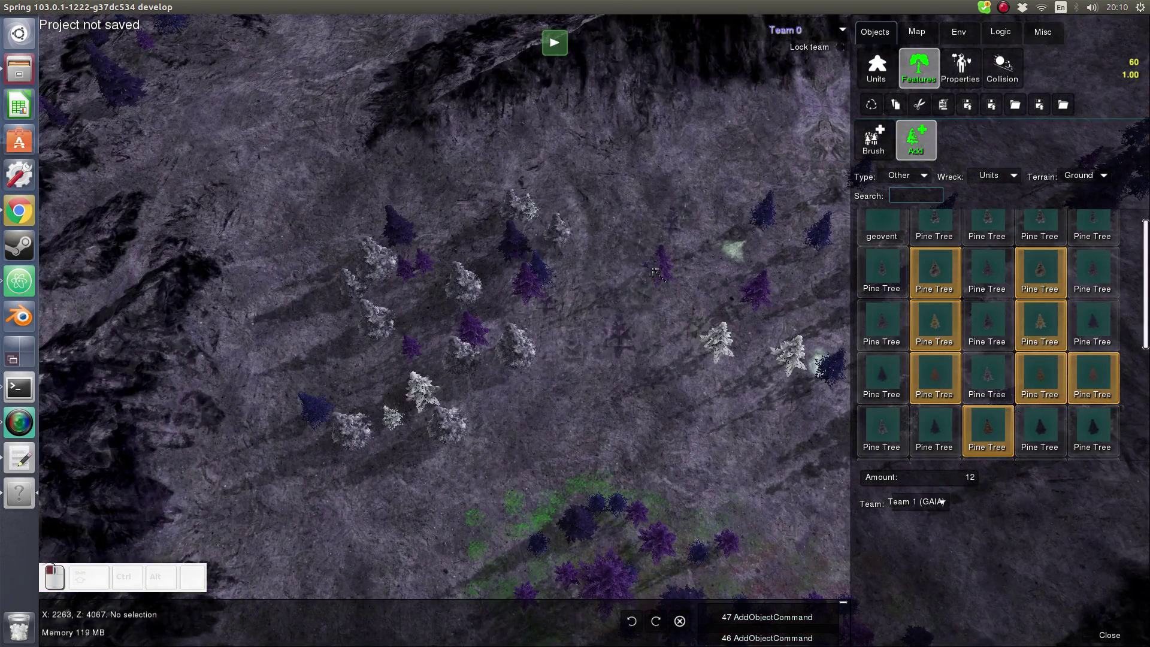
click(644, 290)
click(607, 210)
middle_drag(608, 210, 347, 245)
key(Escape)
scroll(258, 240, down, 2)
middle_drag(157, 217, 221, 146)
drag(223, 151, 563, 333)
middle_drag(507, 256, 624, 261)
scroll(624, 261, up, 2)
click(250, 154)
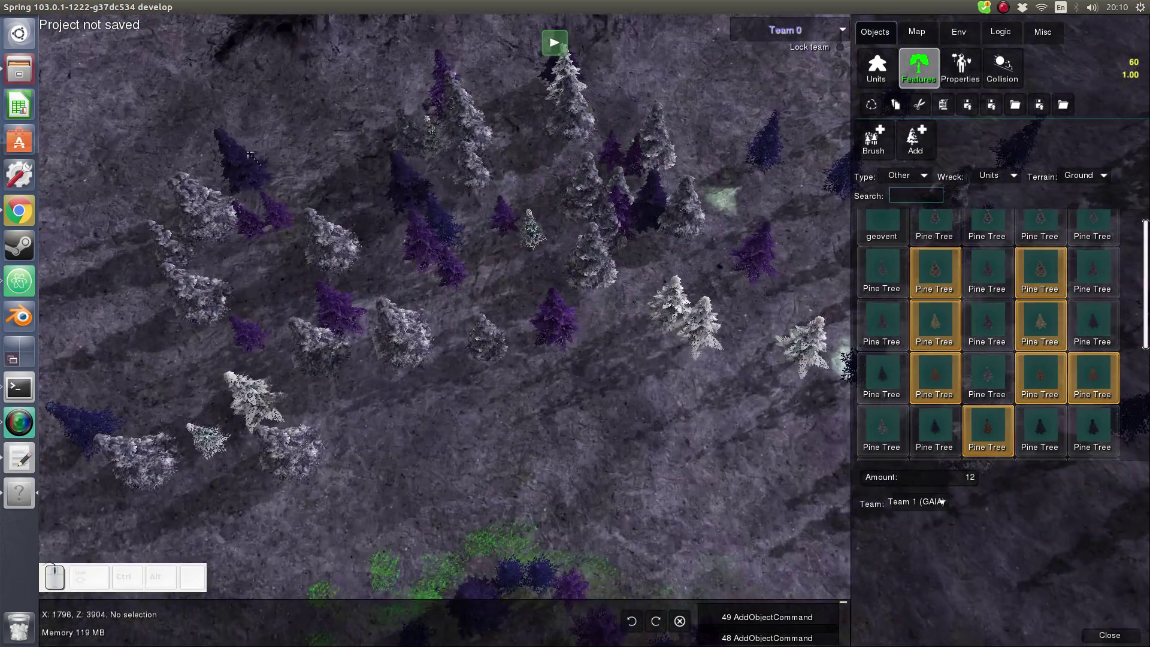
Show the object properties, move a snowy pine away from the dense cluster towards the cliff and select it
click(960, 67)
scroll(736, 165, down, 4)
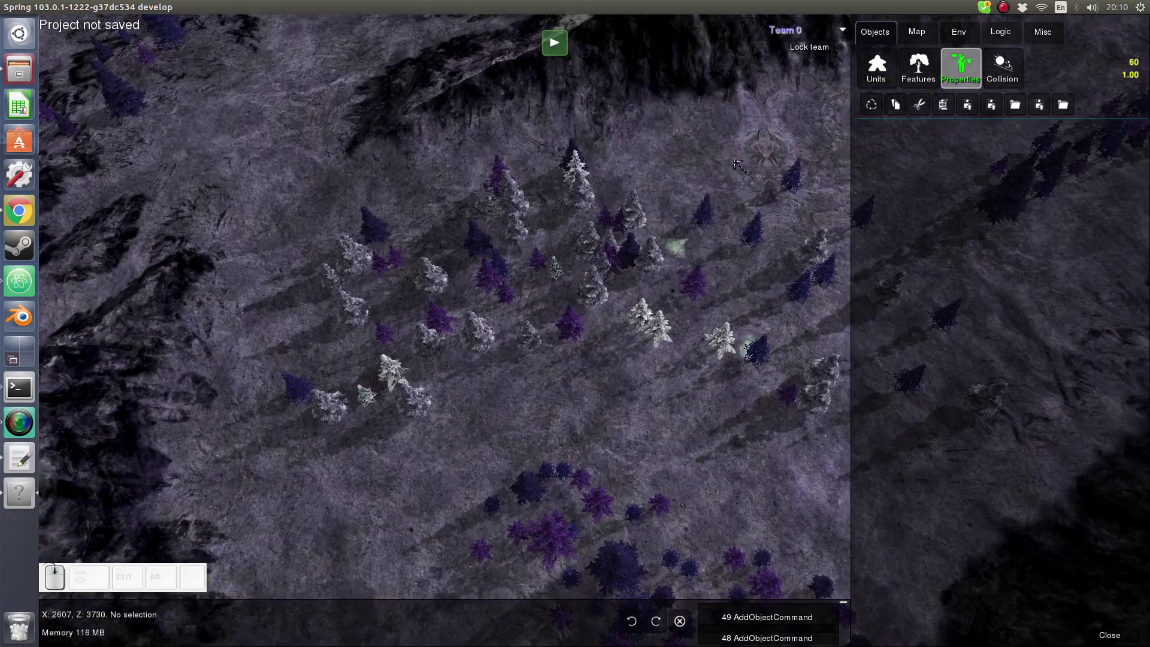
click(634, 222)
drag(634, 224, 666, 186)
middle_drag(793, 222, 665, 263)
drag(788, 366, 542, 174)
click(636, 171)
click(549, 213)
scroll(552, 204, up, 2)
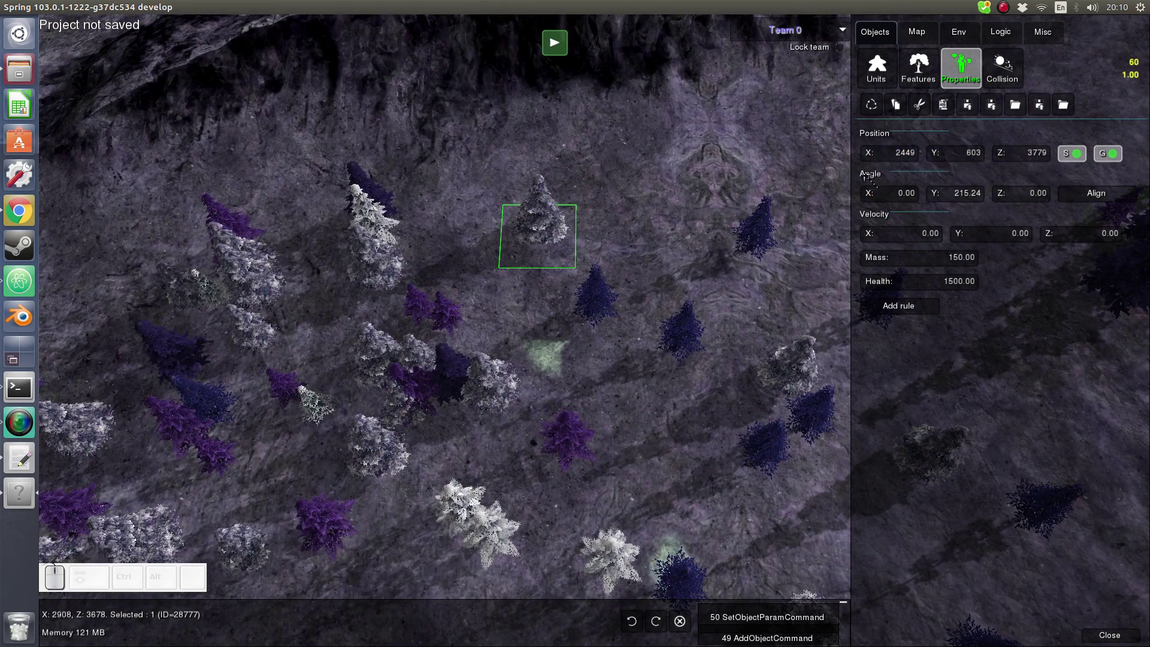
Set the selected snowy pine's X position to 2600
scroll(574, 233, up, 2)
drag(893, 159, 872, 220)
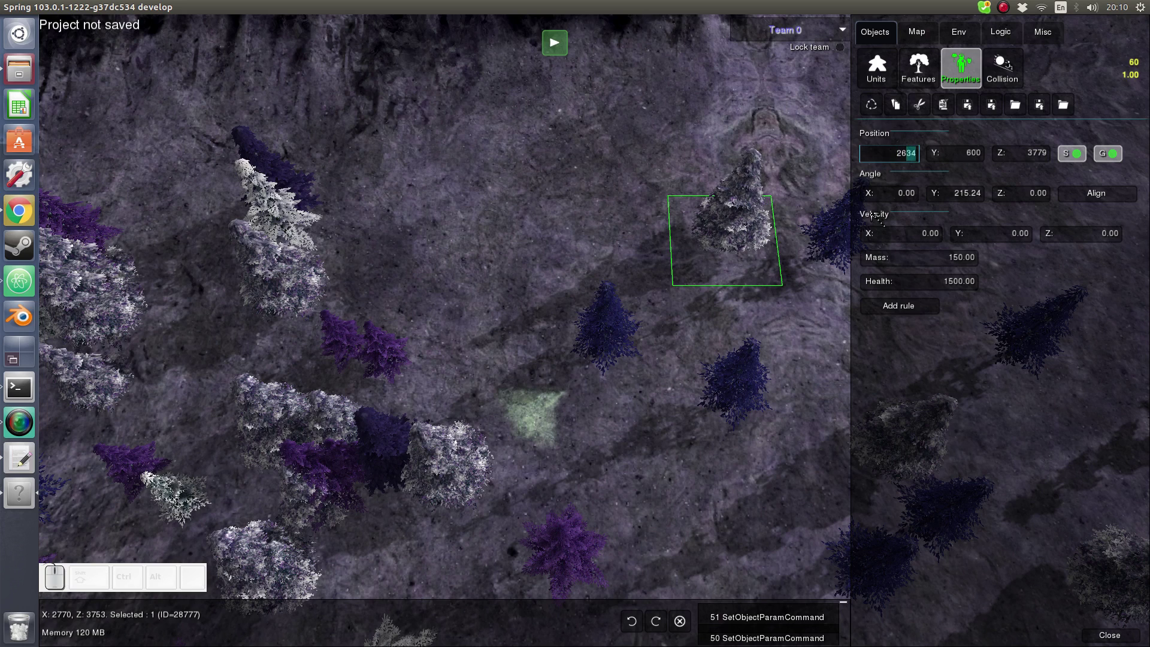
text(00)
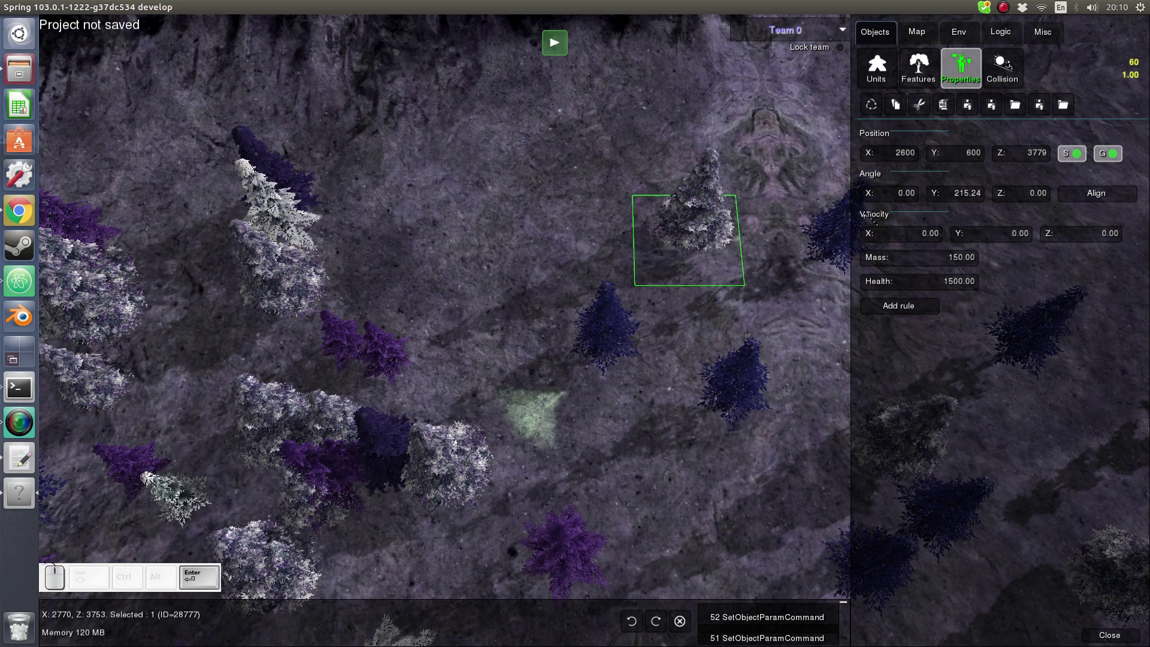
Set the selected snowy pine's X angle to -16.20 and its health to 1140
middle_drag(583, 268, 460, 258)
middle_drag(622, 315, 637, 317)
mouse_move(911, 201)
mouse_down()
mouse_move(930, 200)
mouse_move(896, 194)
mouse_up()
middle_drag(566, 238, 831, 251)
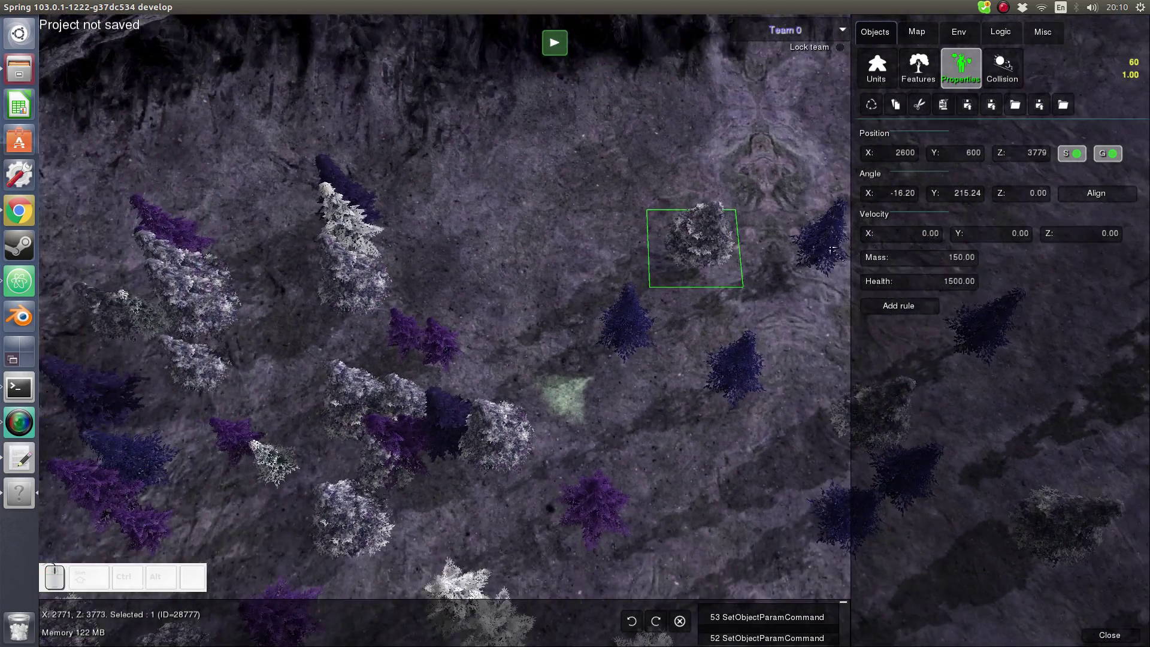
scroll(803, 247, up, 3)
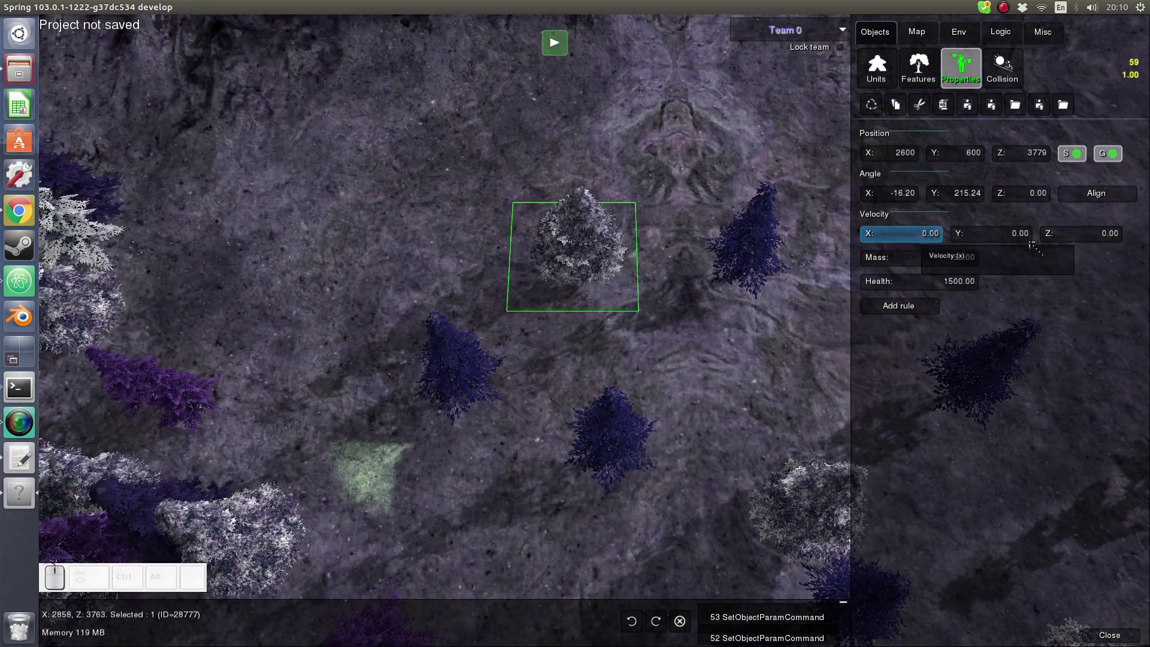
drag(927, 283, 915, 283)
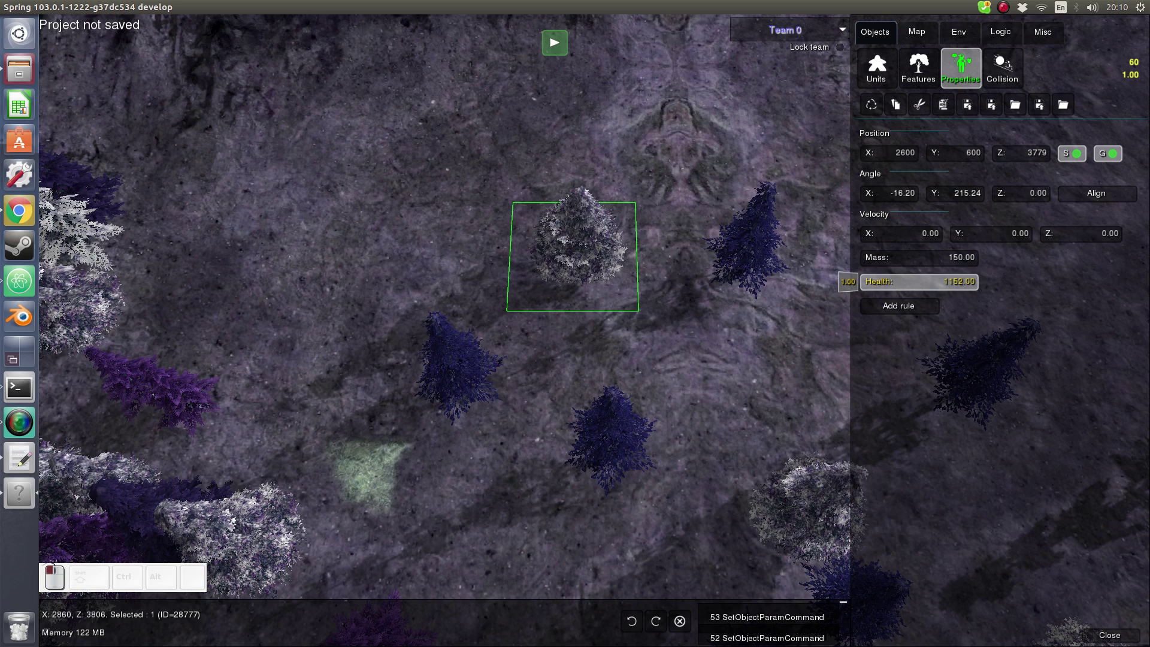
drag(746, 270, 737, 269)
Select the snowy pine together with the blue pine beside it and raise both to a Y position of 780
drag(484, 152, 774, 379)
ctrl+shift+drag(662, 332, 657, 275)
ctrl+shift+scroll(658, 275, down, 2)
ctrl+shift+scroll(658, 275, down, 1)
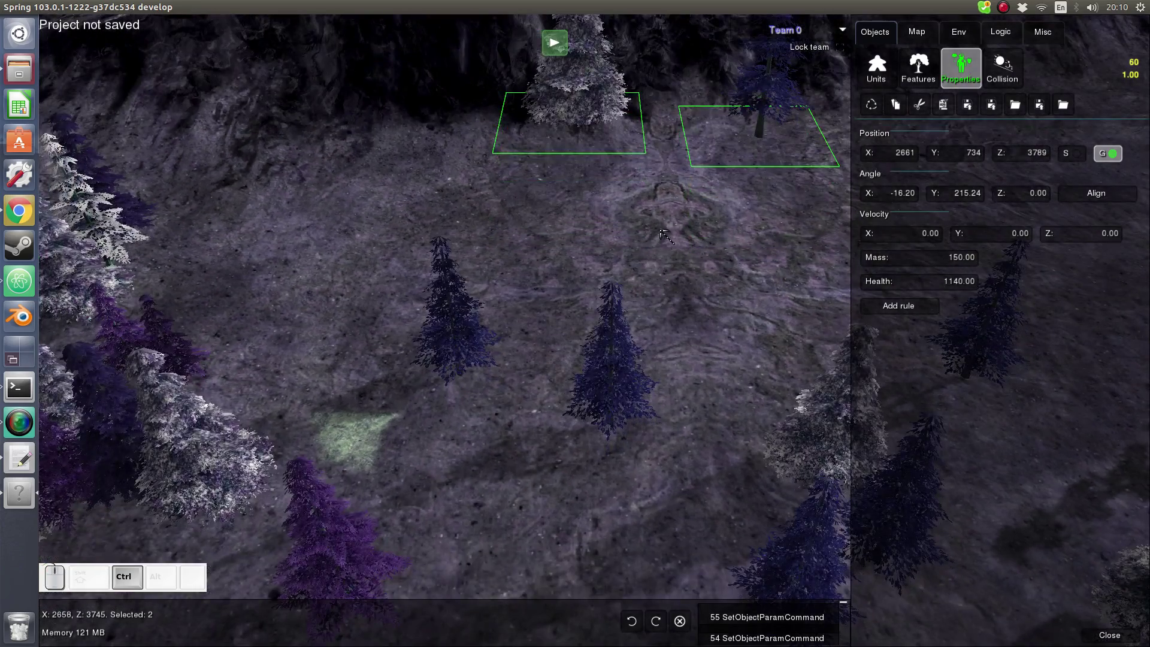
ctrl+scroll(661, 249, up, 5)
drag(976, 151, 1003, 152)
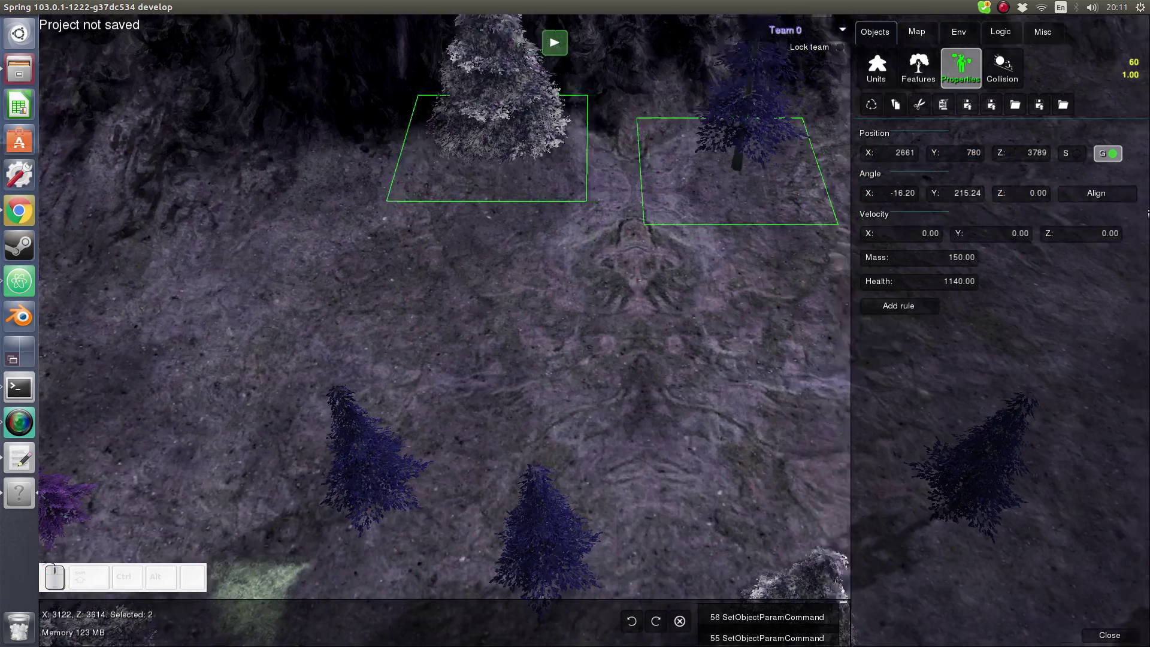
Stick the two raised pines back to the ground
scroll(578, 192, down, 3)
ctrl+scroll(578, 193, up, 3)
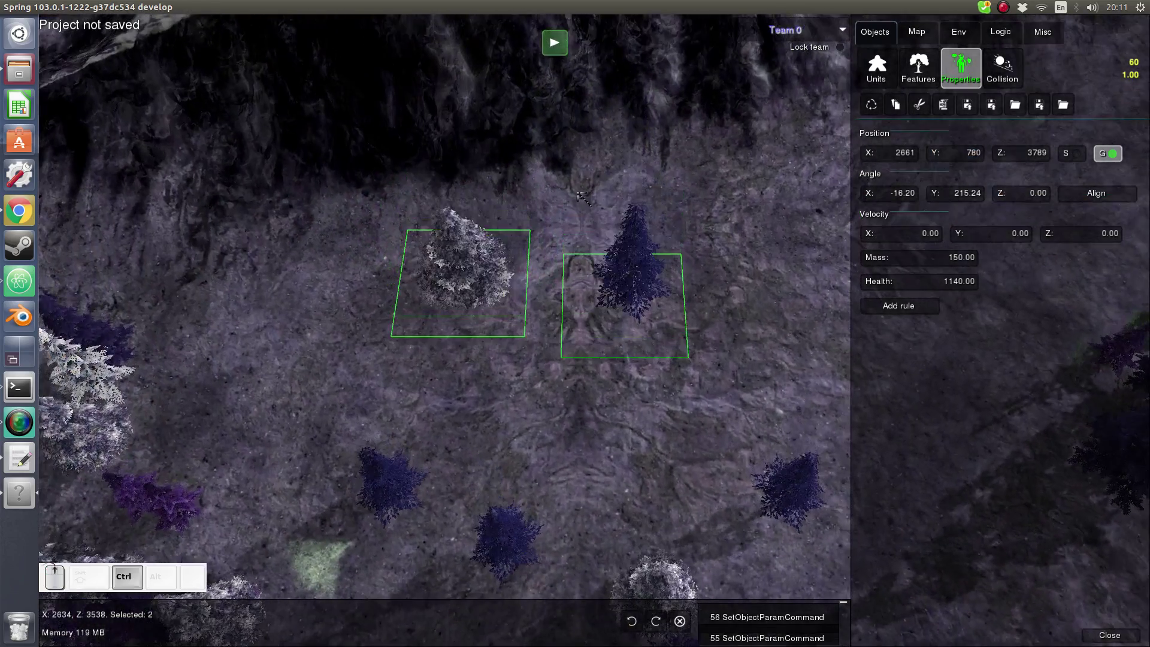
click(1069, 154)
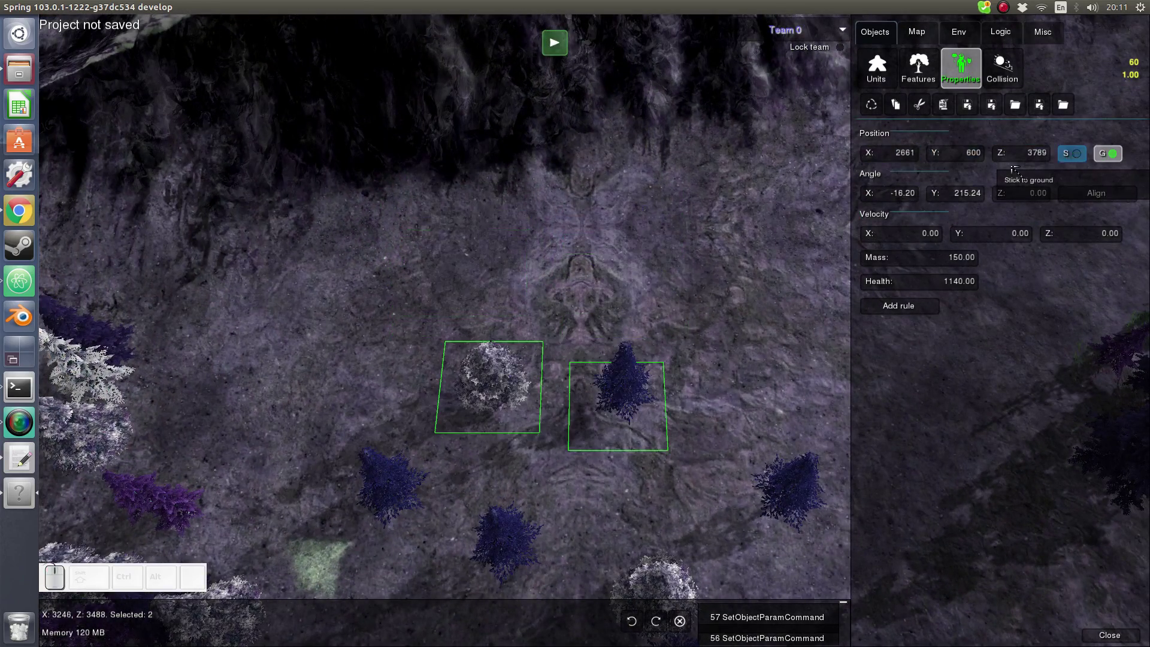
scroll(615, 193, up, 3)
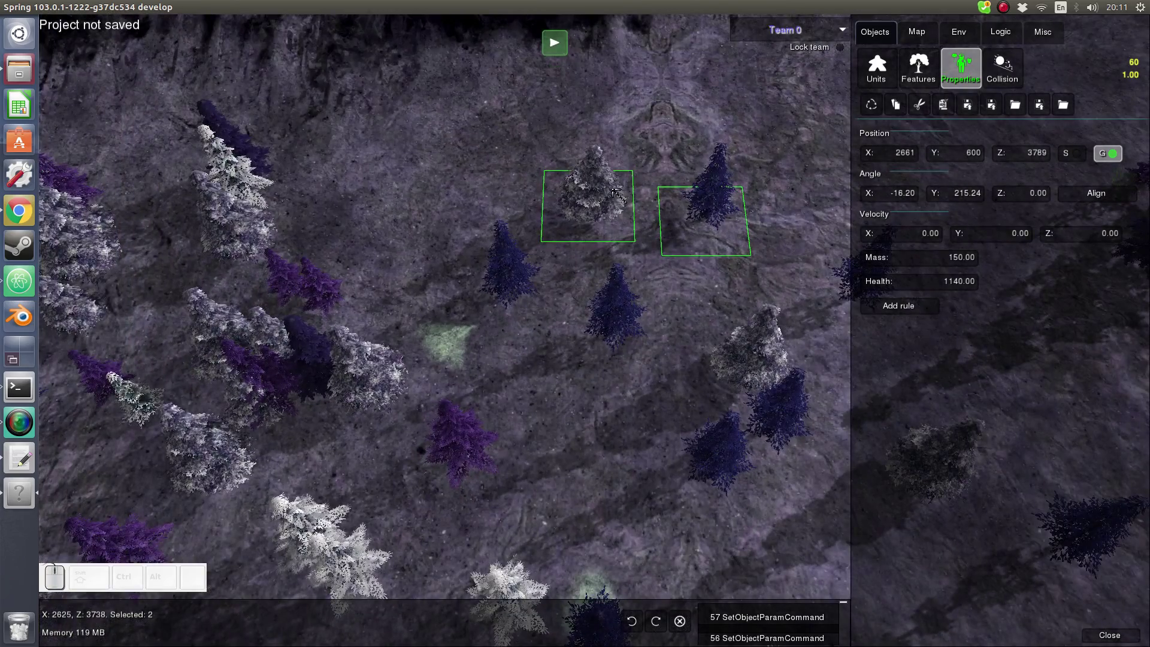
Box-select the five pines near the cliff to view their shared properties, and clear the selection
click(610, 139)
scroll(609, 139, down, 3)
drag(416, 147, 716, 414)
click(803, 286)
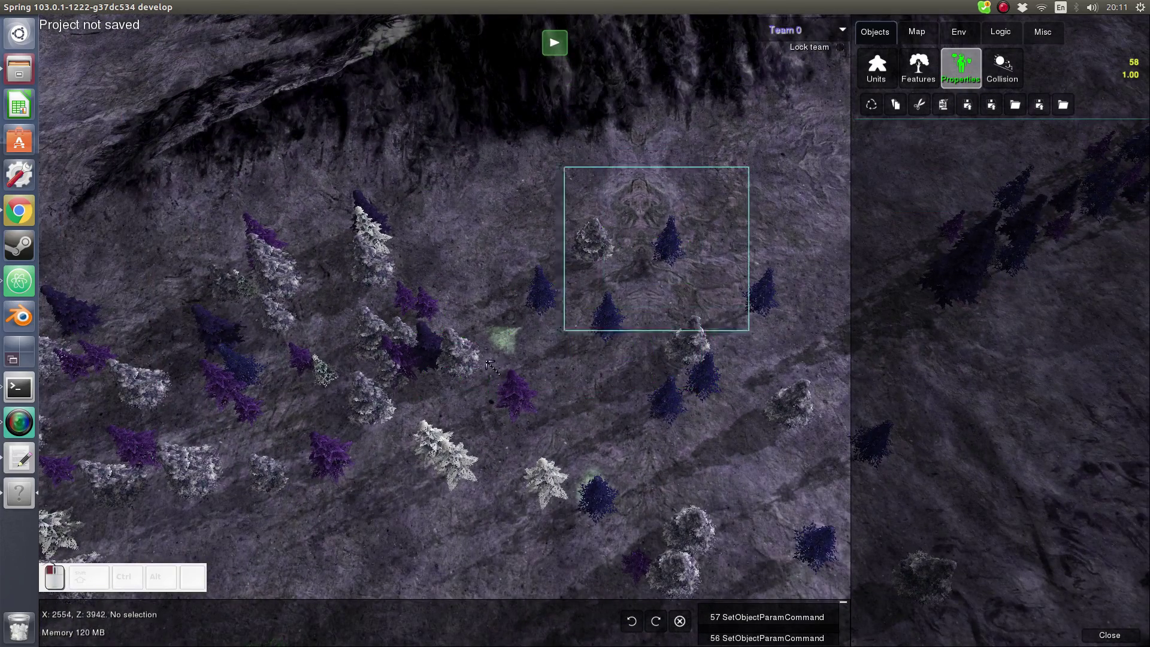
drag(502, 361, 504, 361)
middle_drag(666, 269, 597, 272)
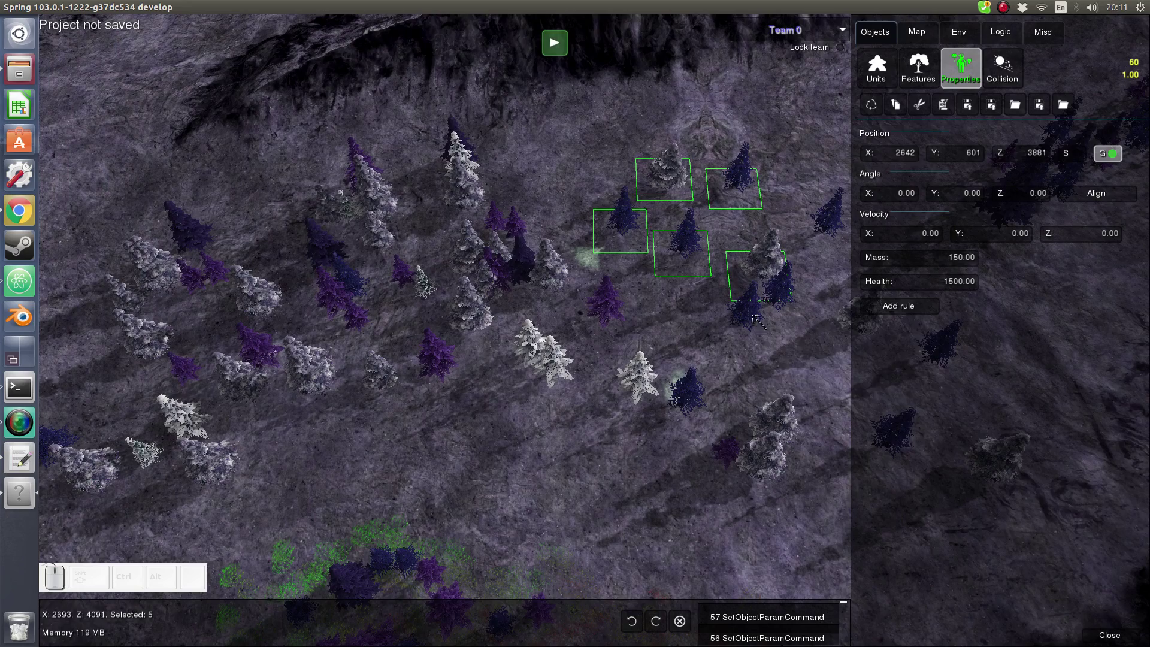
middle_drag(537, 284, 572, 249)
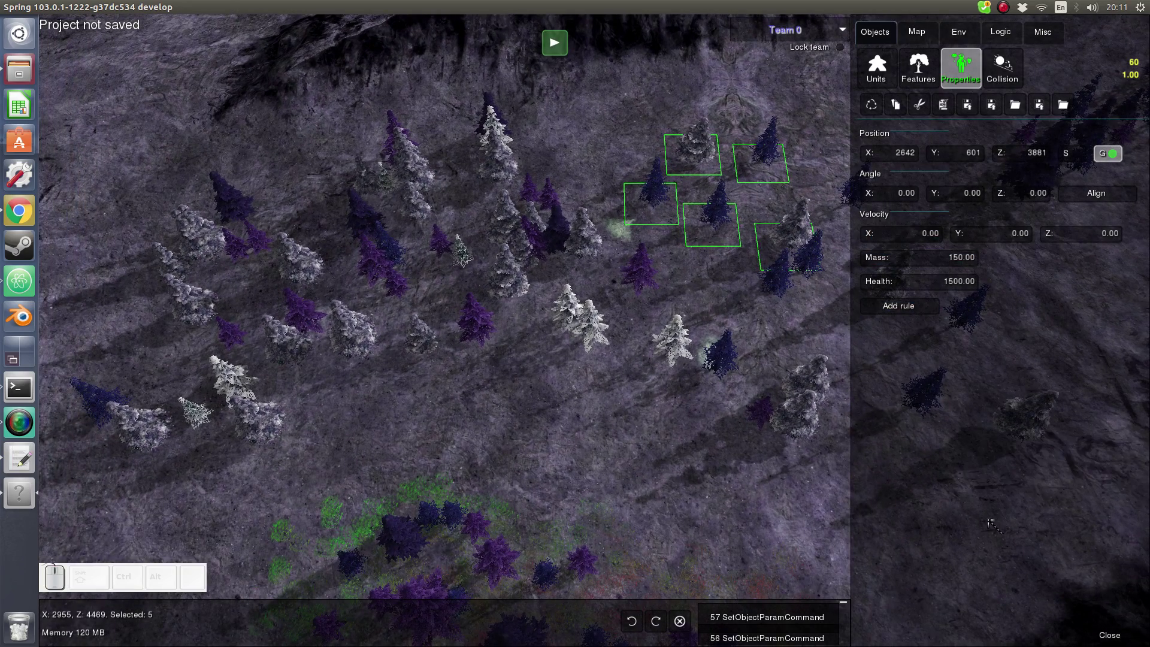
middle_drag(639, 358, 764, 348)
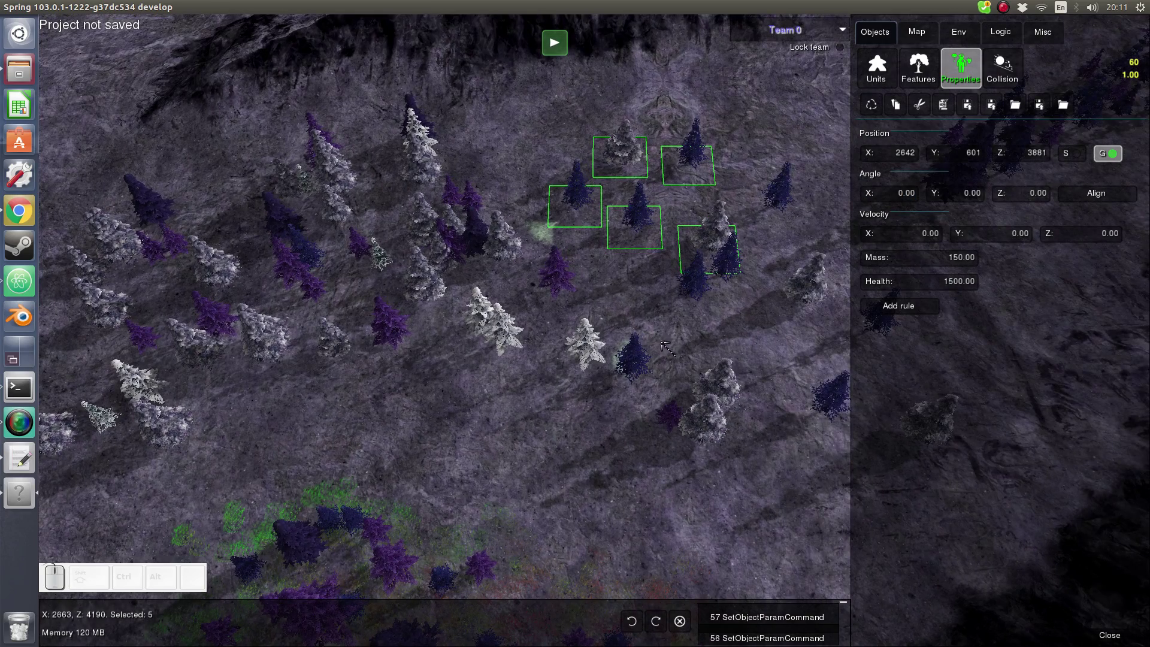
middle_drag(665, 347, 626, 295)
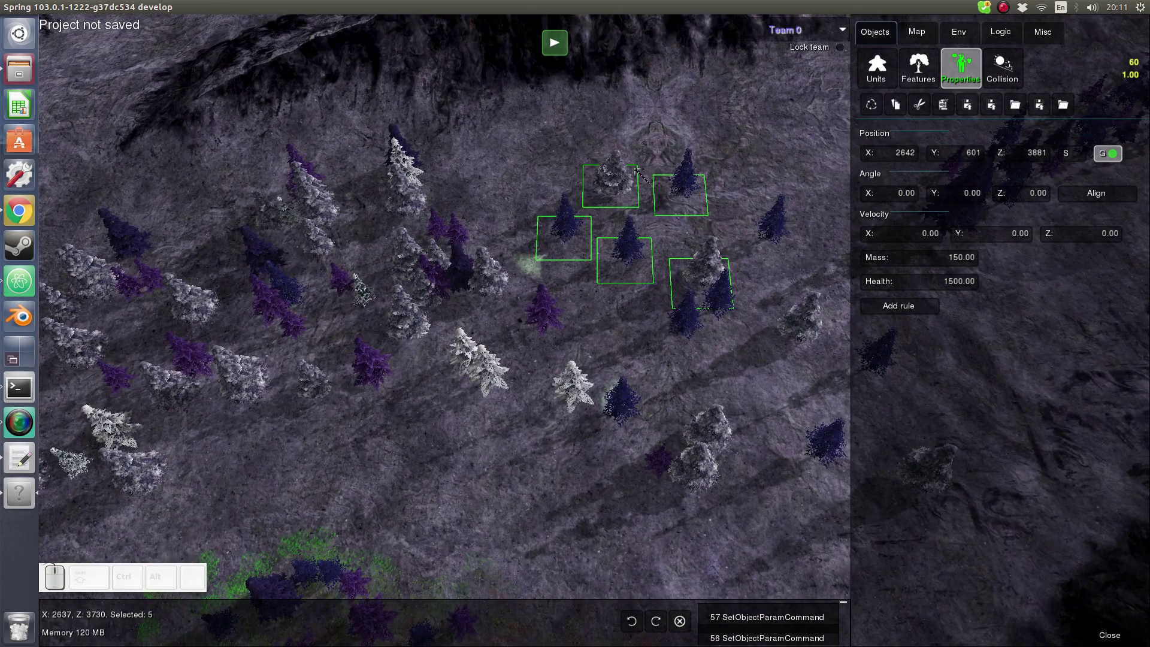
click(701, 164)
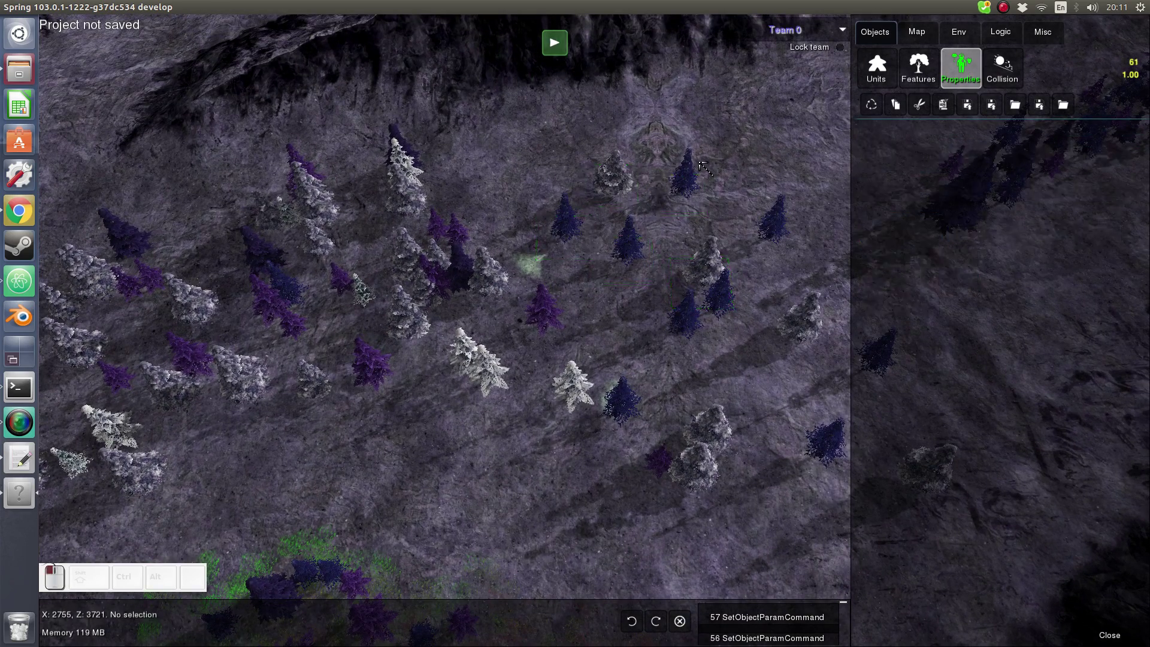
Open the collision settings and show the collision volumes of the features on the map
click(1001, 67)
middle_drag(700, 247, 668, 280)
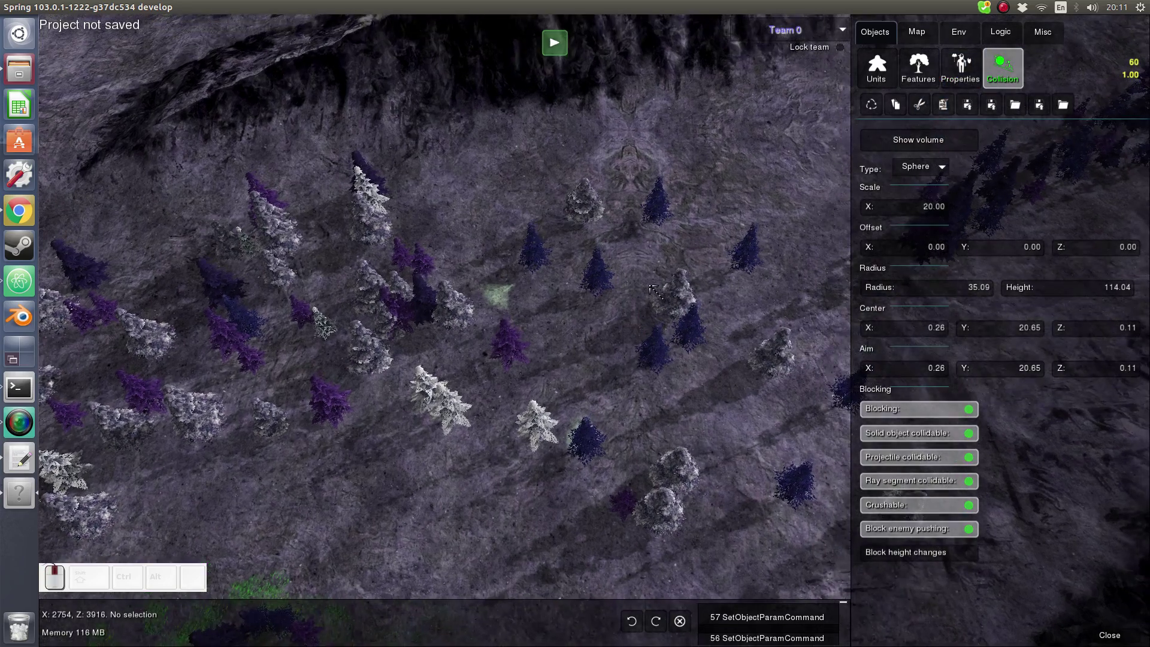
middle_drag(489, 338, 746, 255)
middle_drag(554, 278, 564, 246)
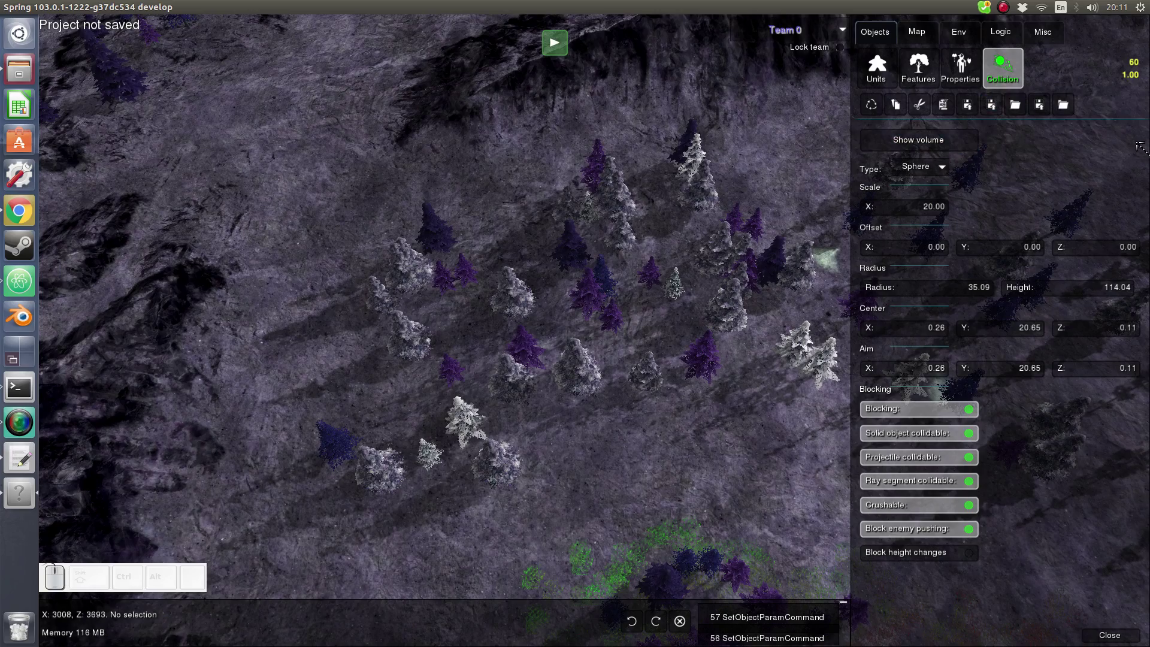
click(903, 141)
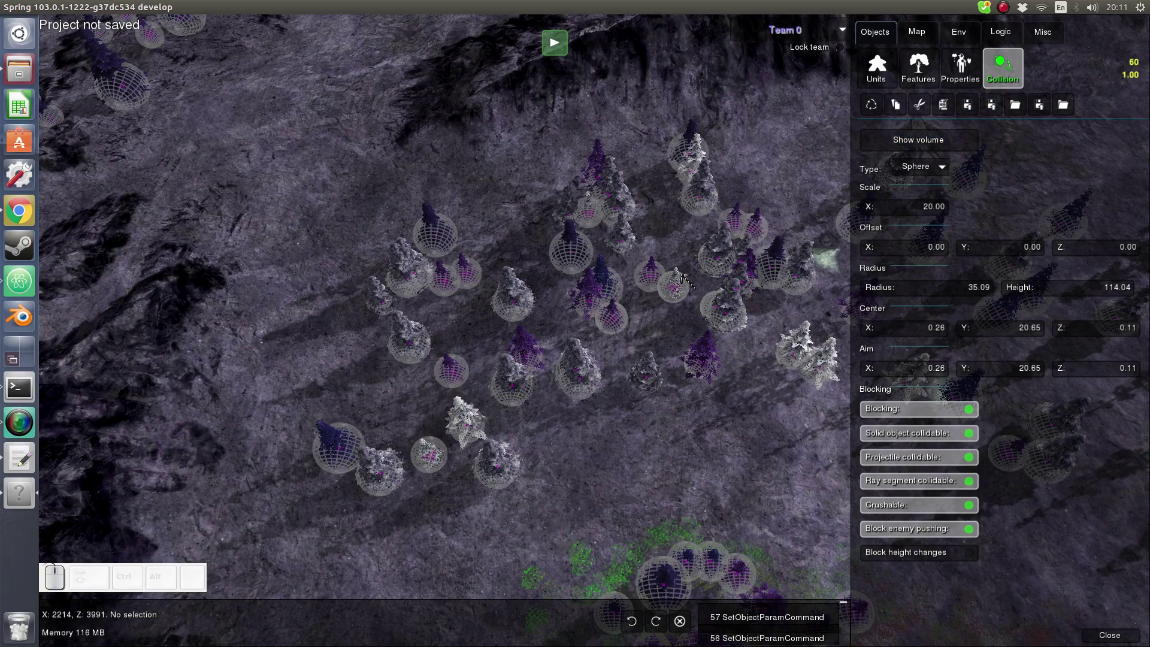
Box-select the four neighbouring pines on the open slope and set their collision radius to 55.09
scroll(505, 314, down, 3)
middle_drag(590, 359, 477, 188)
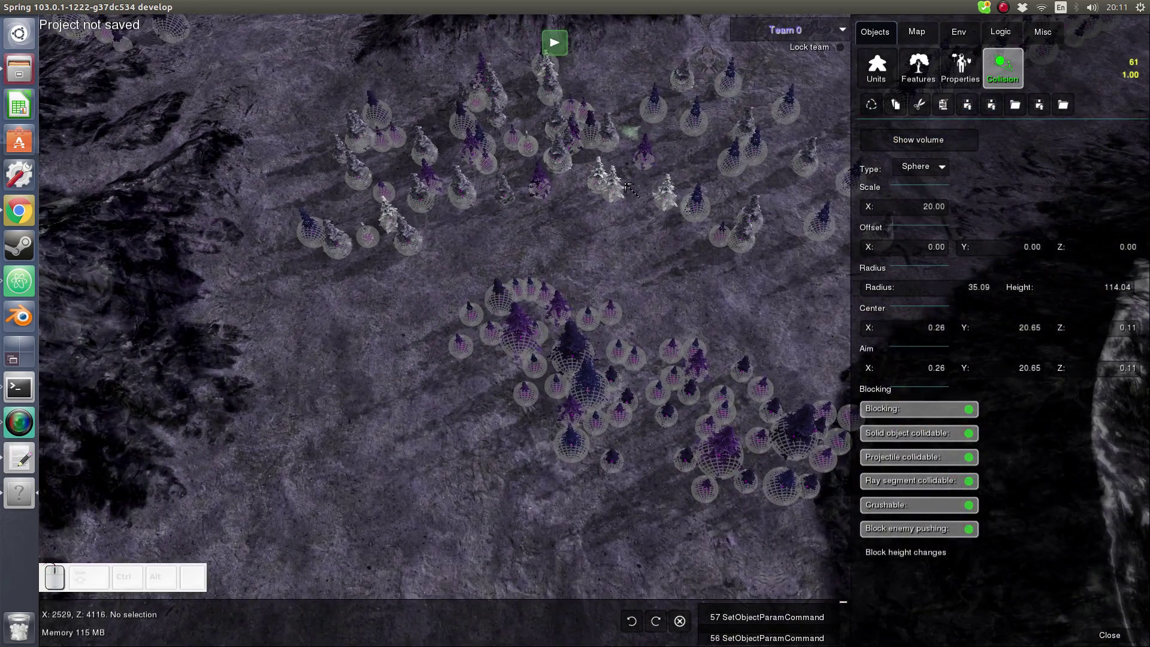
scroll(516, 360, up, 3)
scroll(738, 268, up, 3)
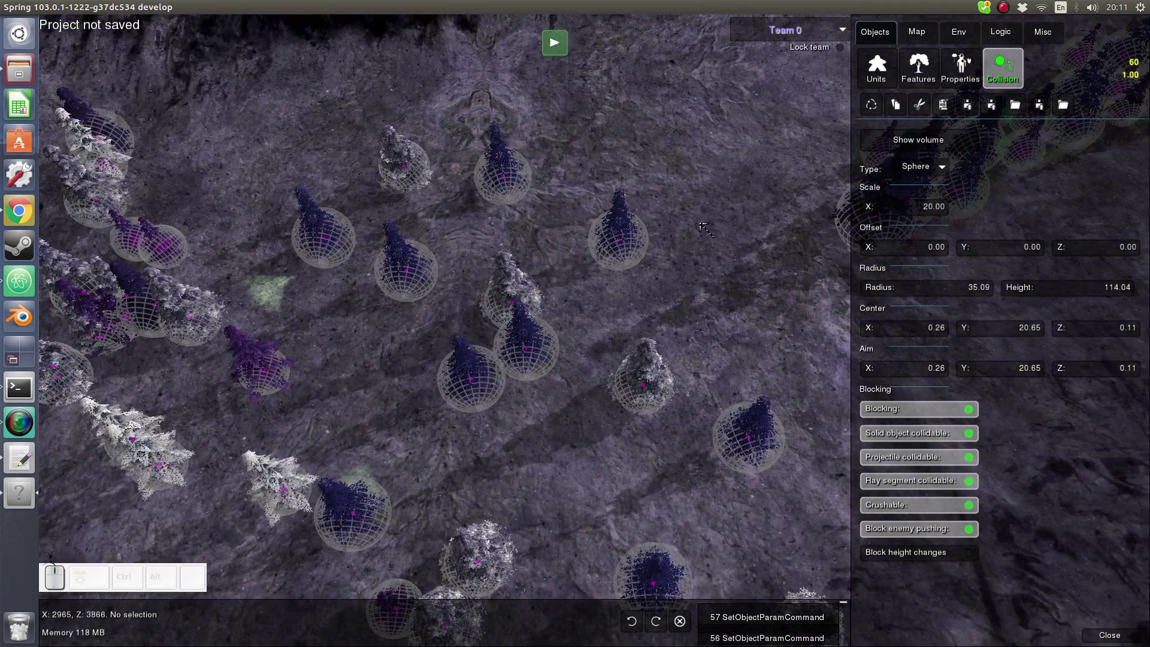
scroll(507, 146, up, 2)
drag(550, 294, 550, 294)
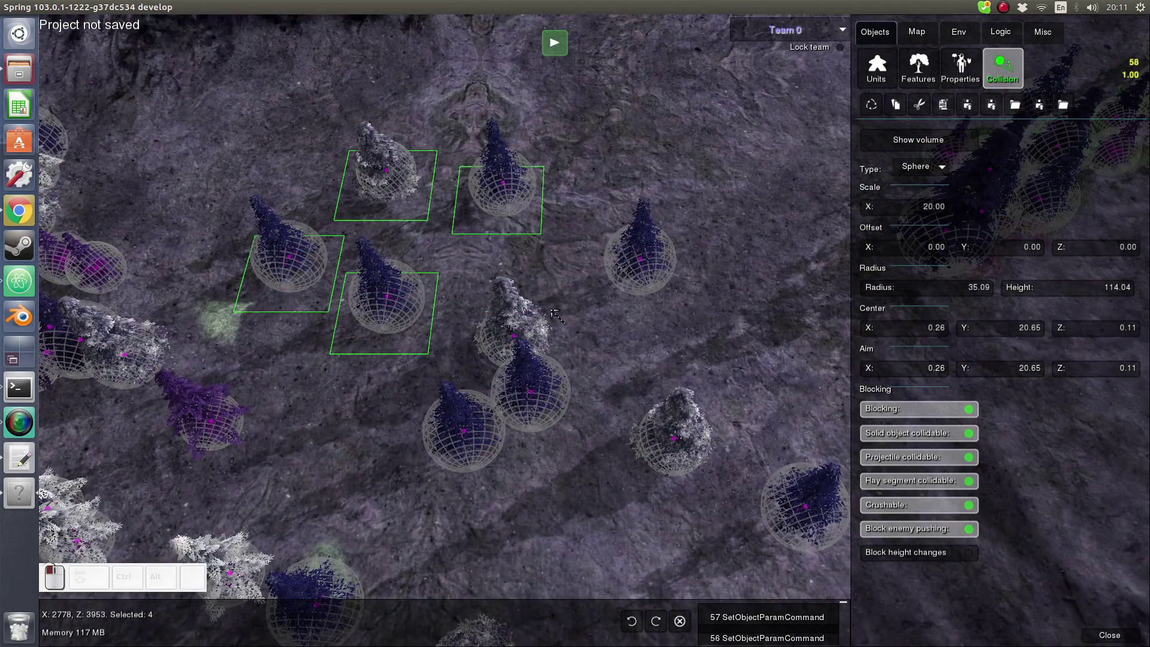
middle_drag(408, 149, 534, 159)
scroll(759, 299, up, 2)
scroll(759, 299, down, 1)
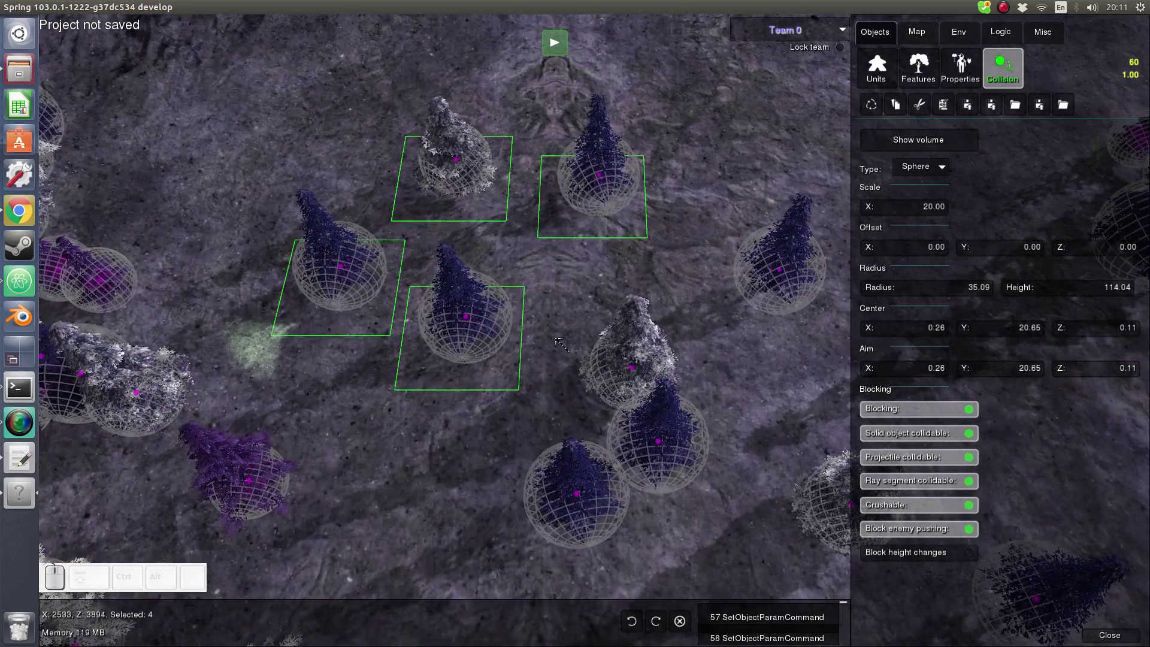
scroll(934, 318, up, 1)
middle_drag(612, 221, 761, 243)
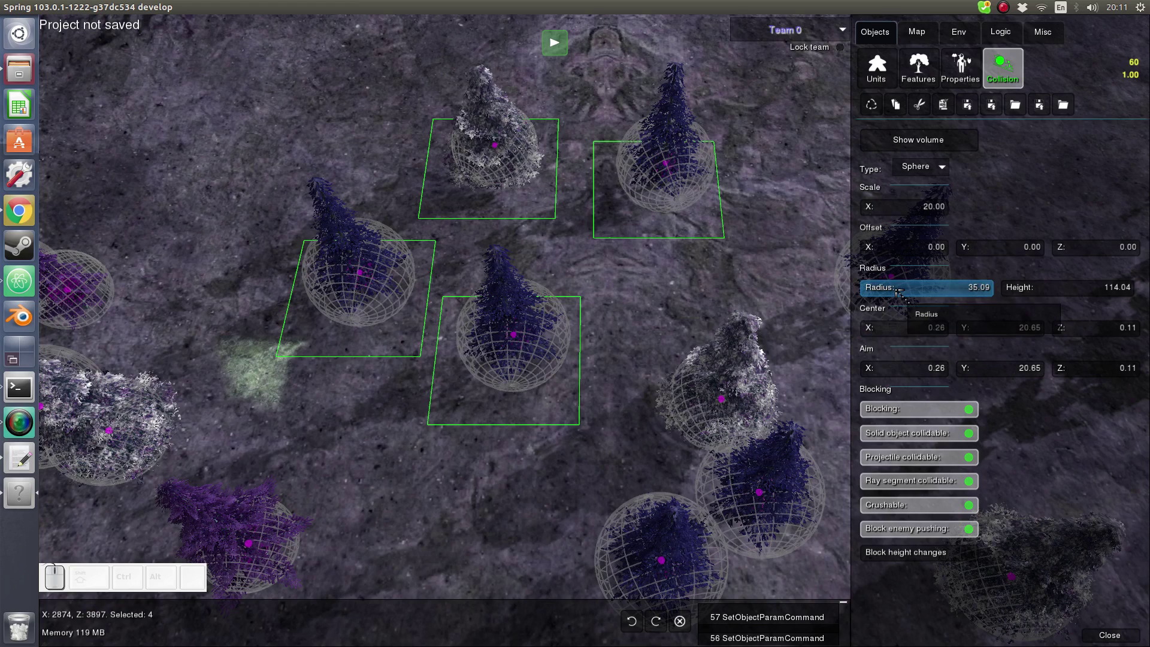
drag(910, 288, 946, 288)
Set the four selected pines' center X to 1.26, aim X to 2.26 and collision scale to 70
drag(882, 329, 1054, 352)
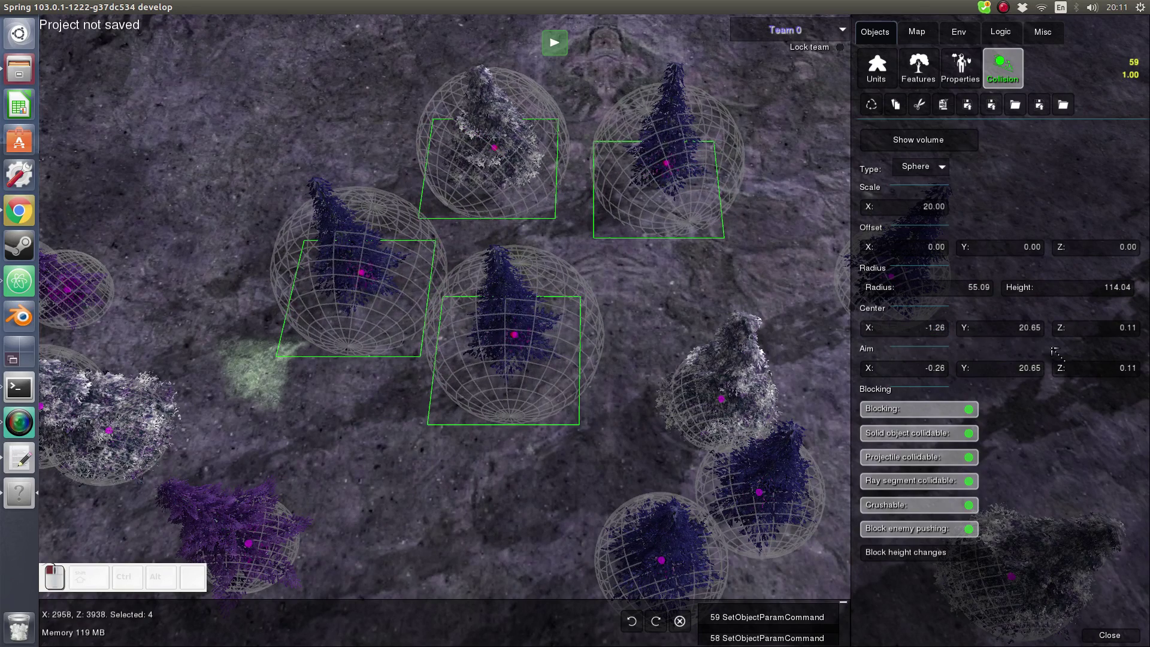
mouse_move(910, 368)
mouse_down()
mouse_move(940, 367)
mouse_move(903, 371)
mouse_up()
mouse_move(924, 209)
mouse_down()
mouse_move(1000, 209)
mouse_move(925, 213)
mouse_up()
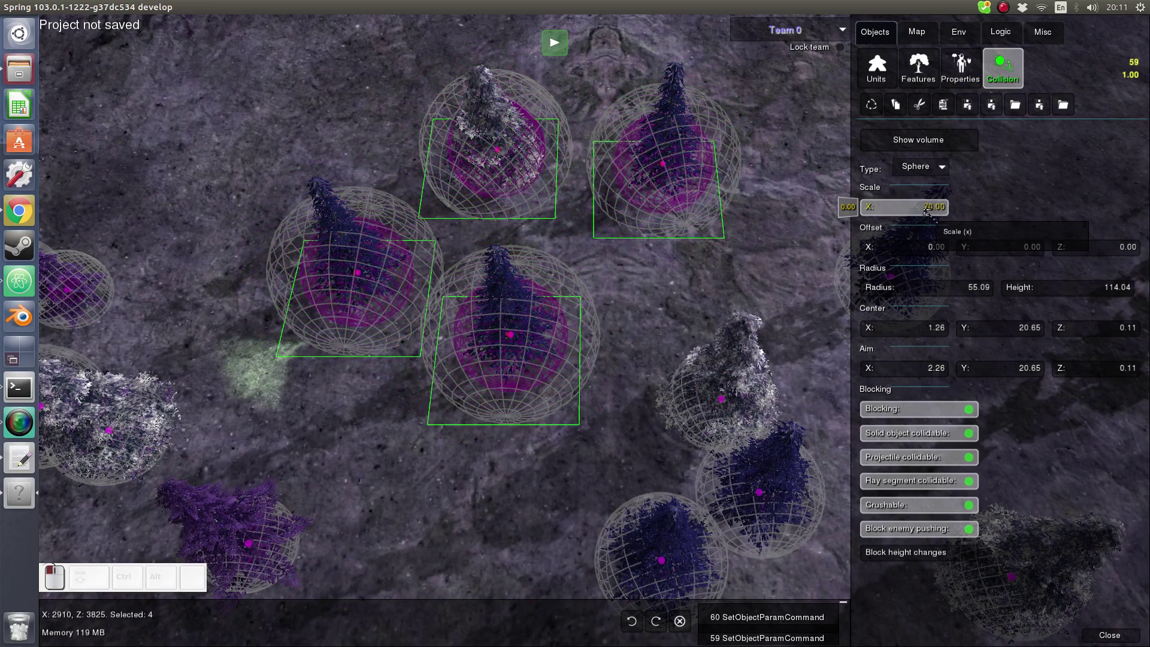
scroll(637, 243, down, 10)
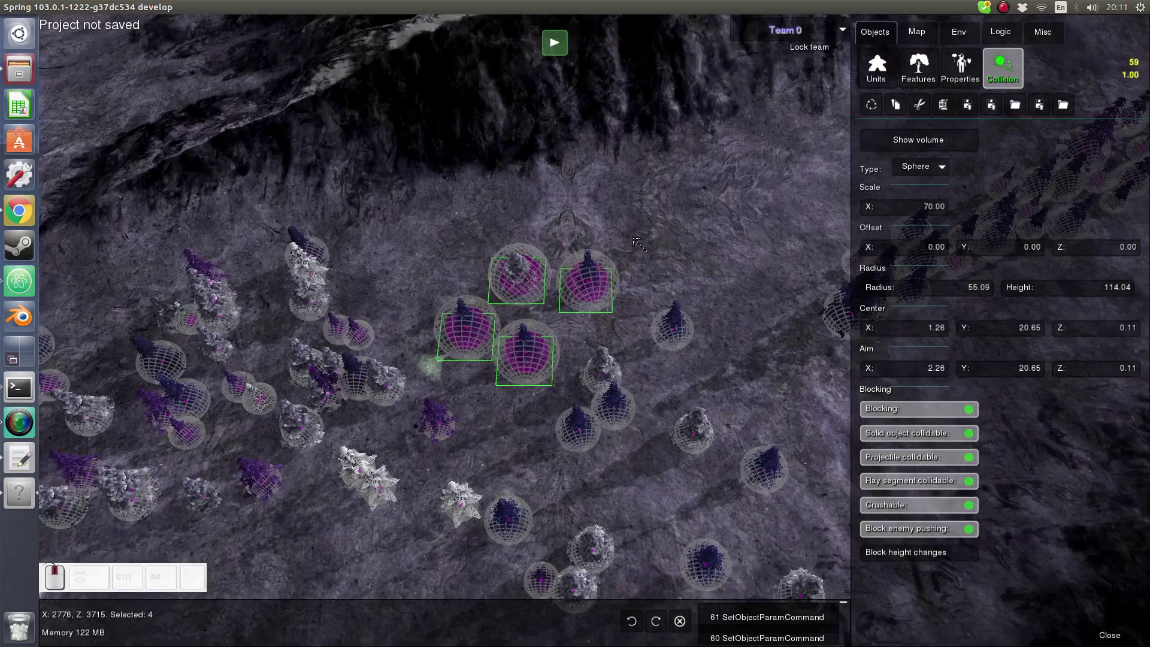
scroll(638, 243, up, 10)
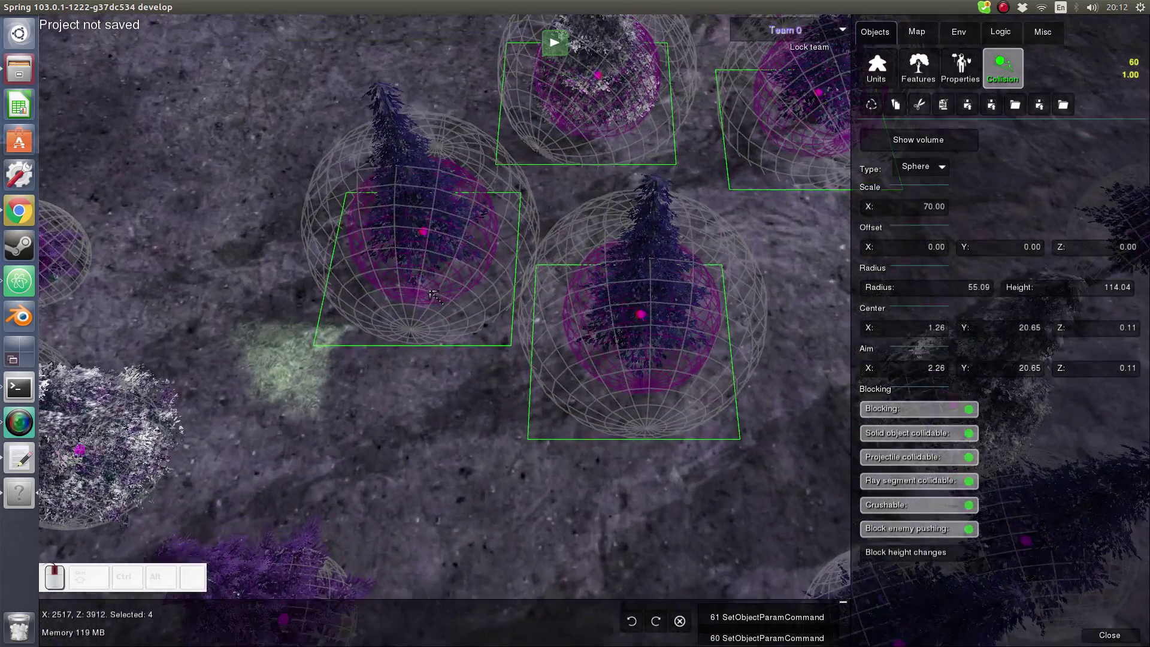
middle_drag(633, 136, 478, 140)
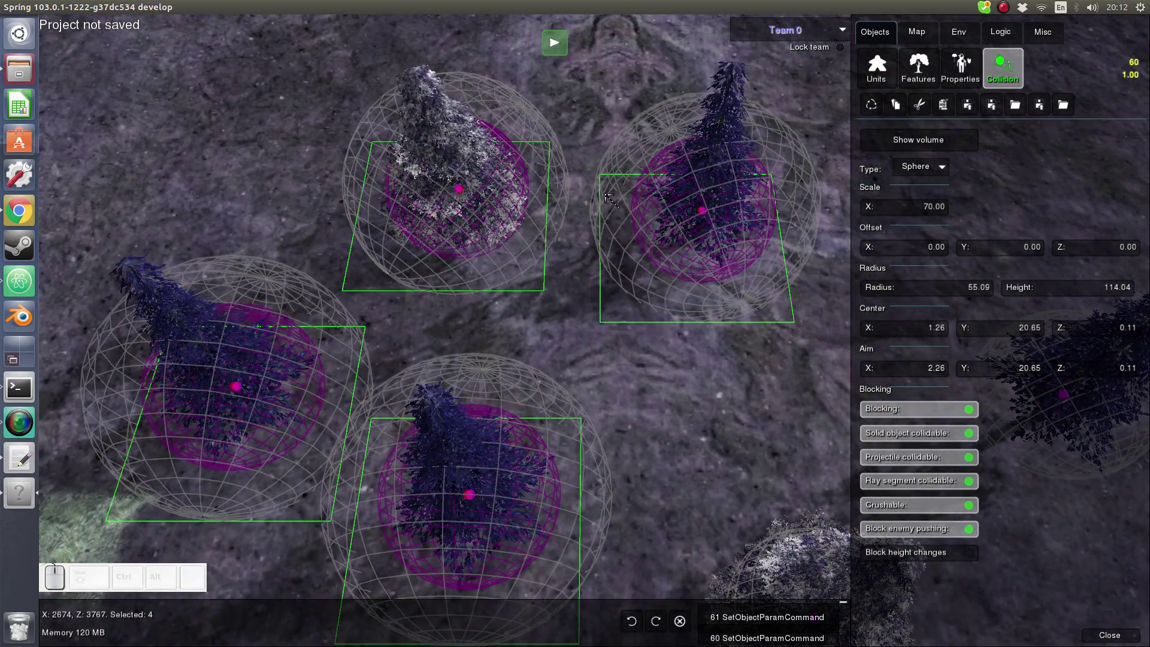
scroll(698, 299, down, 5)
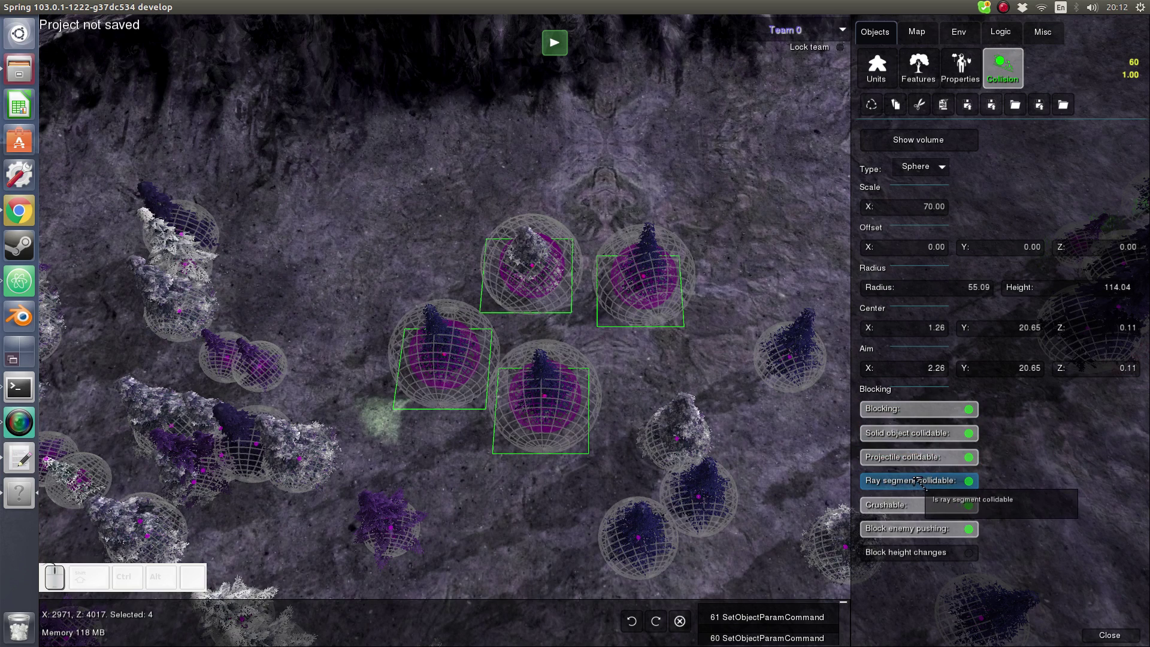
Deselect the four pines and hide the collision volumes of all features on the map
click(702, 329)
scroll(688, 335, down, 1)
middle_drag(689, 336, 739, 186)
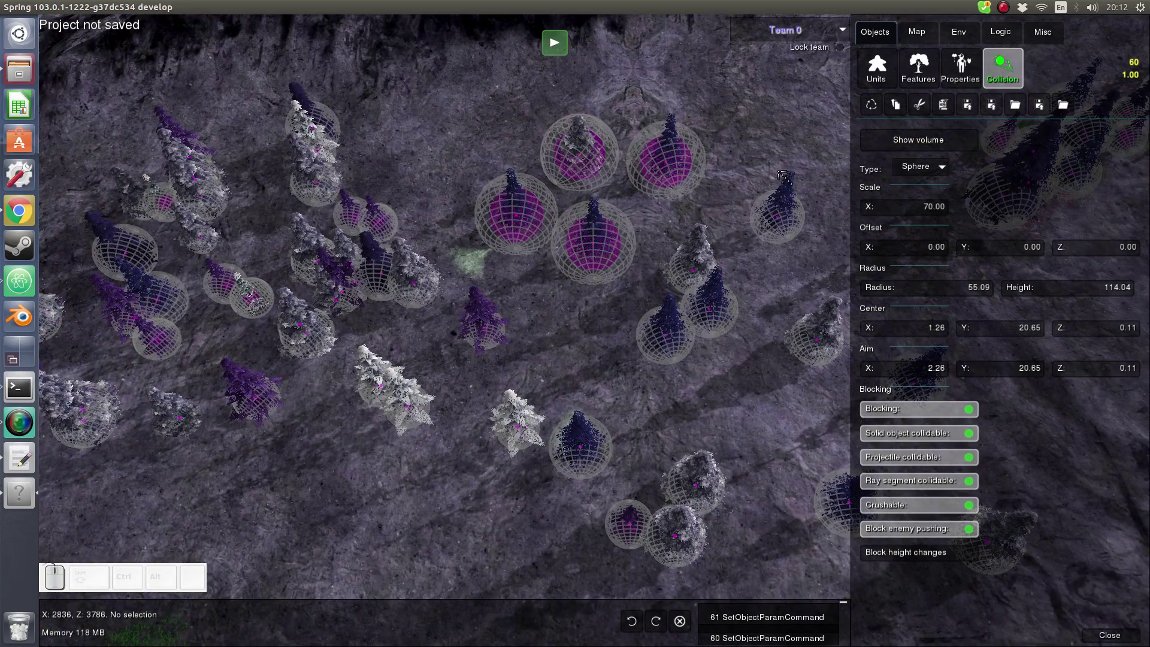
click(904, 143)
middle_drag(476, 420, 661, 369)
middle_drag(620, 302, 612, 320)
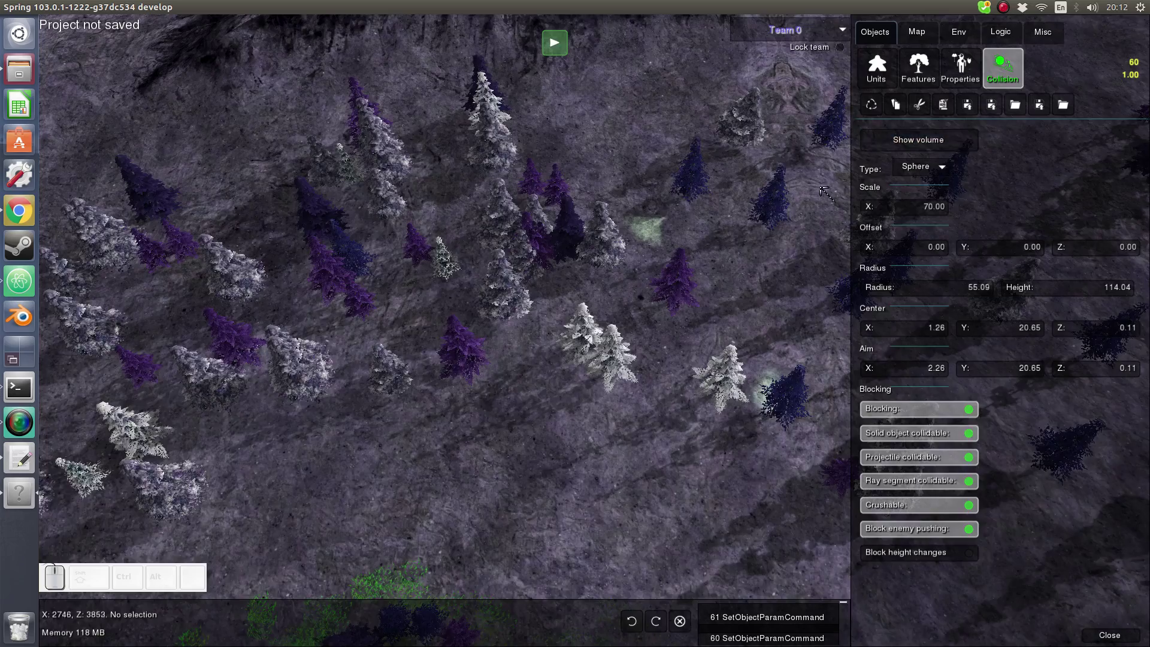
scroll(806, 192, down, 2)
middle_drag(683, 270, 616, 211)
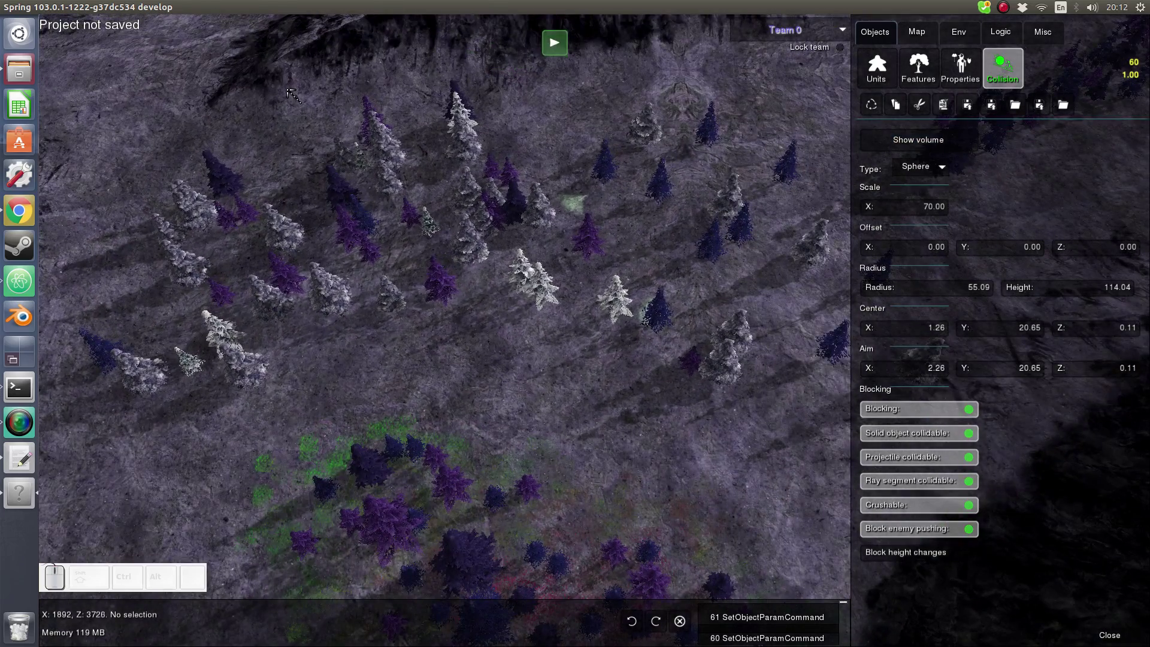
scroll(589, 404, down, 2)
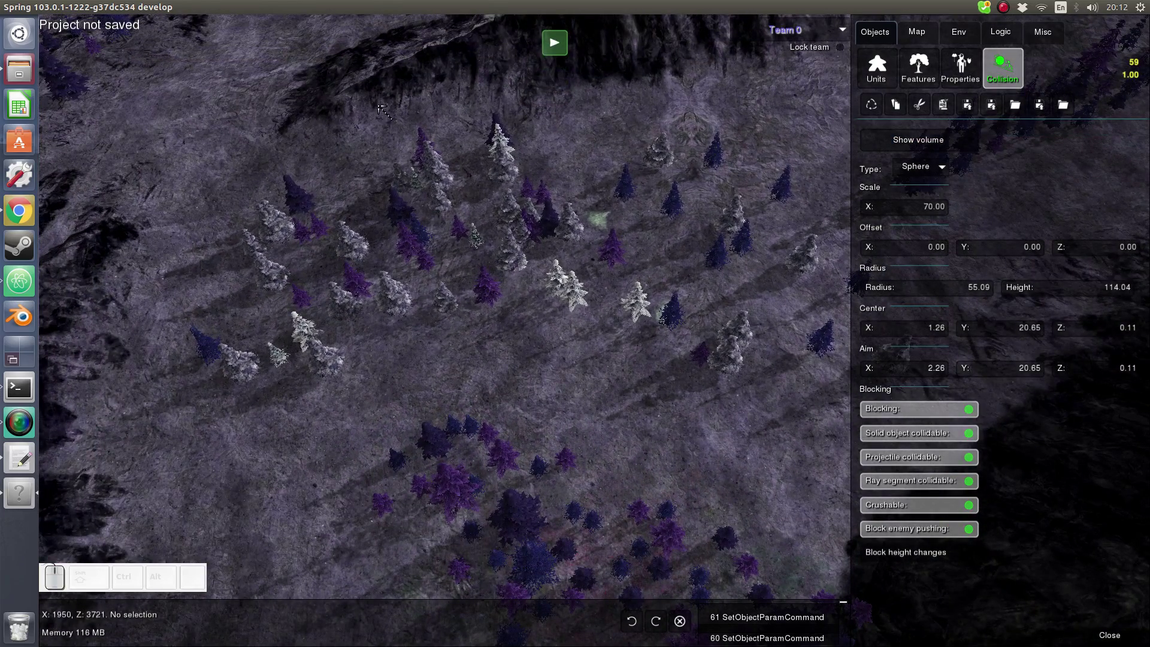
drag(552, 354, 552, 354)
click(496, 276)
middle_drag(367, 220, 477, 108)
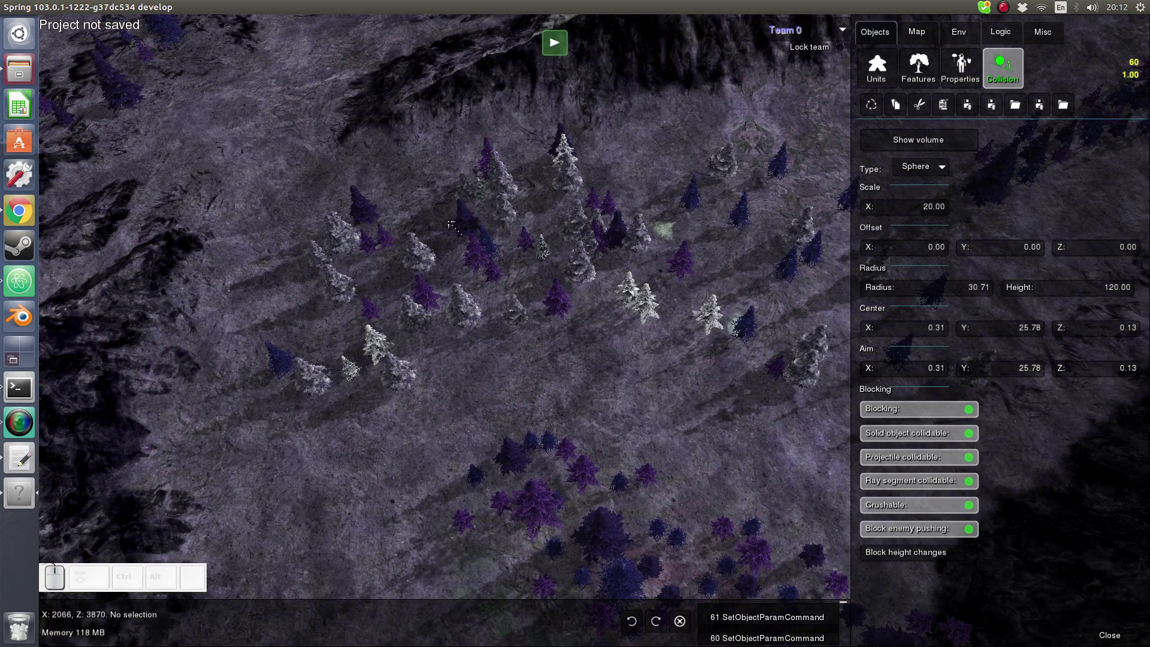
Box-select the seven trees around the tall snowy pine below the cliff and copy them
scroll(452, 226, up, 3)
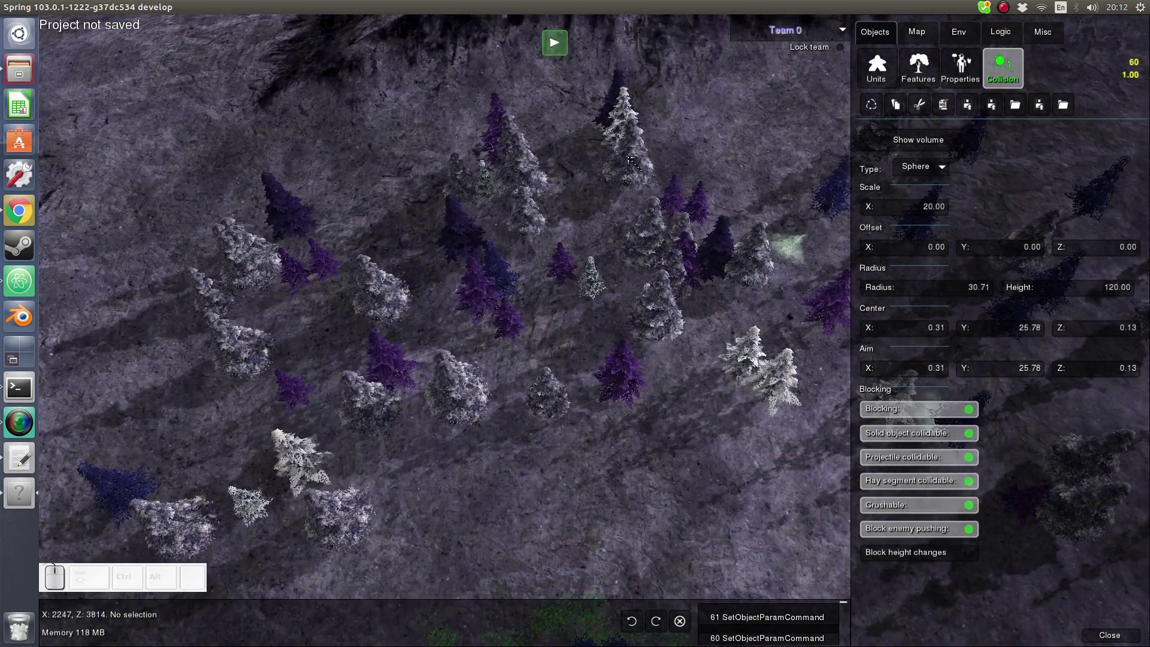
click(629, 171)
middle_drag(653, 245, 555, 163)
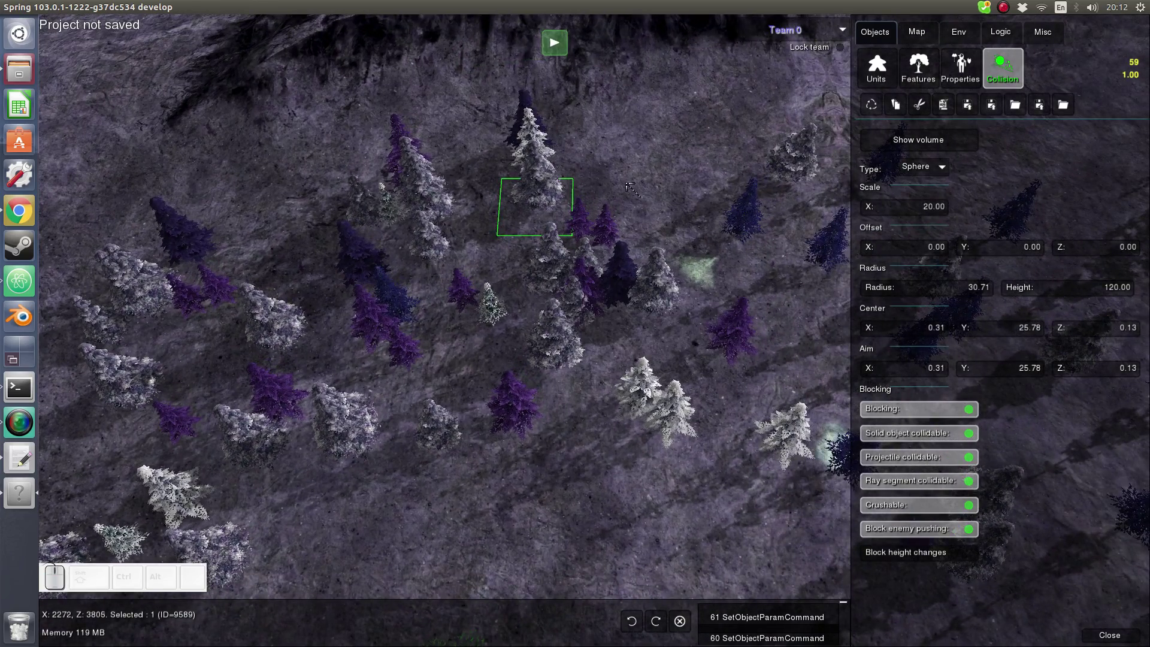
scroll(597, 180, down, 2)
drag(527, 160, 652, 284)
key(ctrl+c)
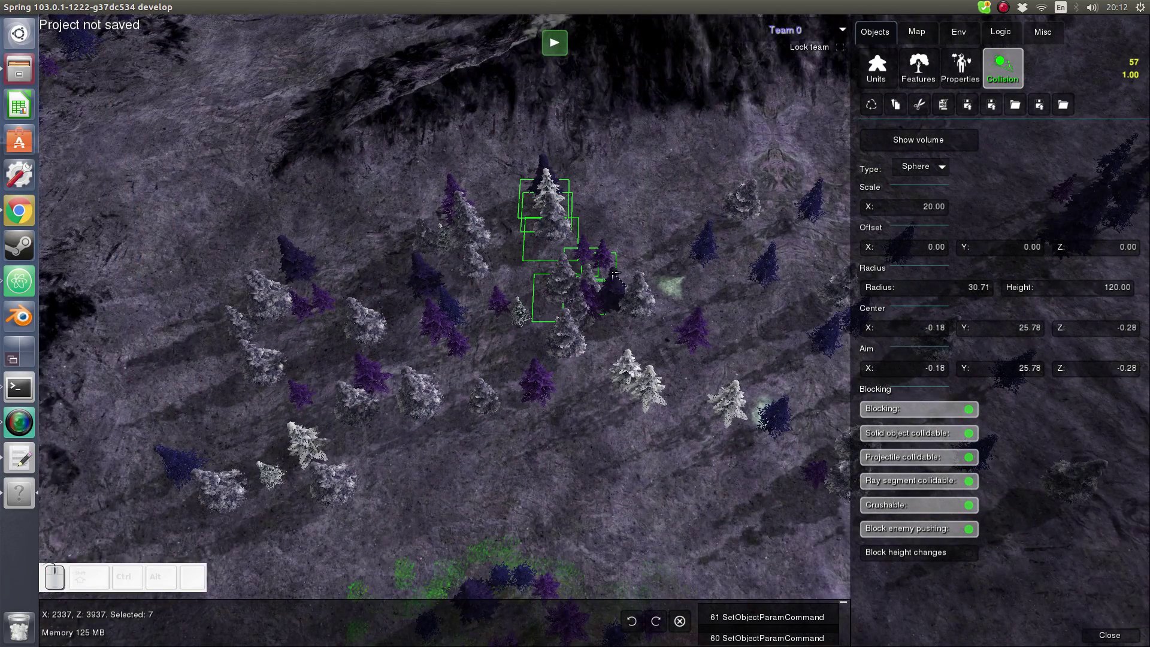
Switch to the Atom text editor and paste the copied tree data into the untitled file
middle_drag(146, 303, 60, 353)
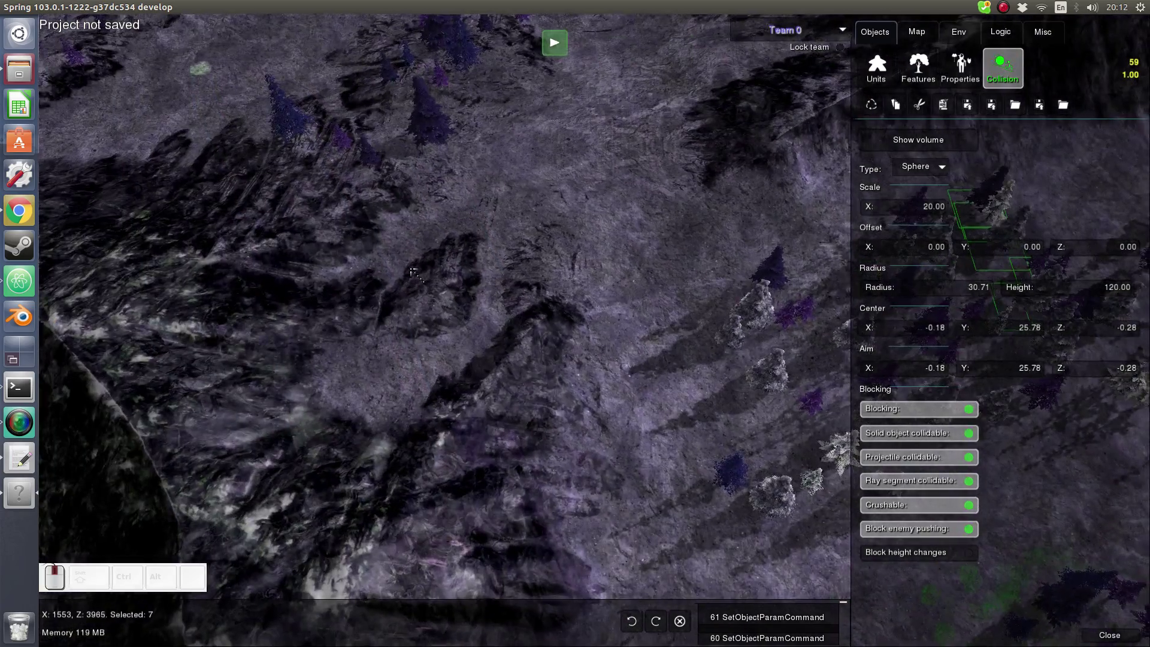
middle_drag(179, 317, 584, 221)
key(alt+Tab)
key(alt+Tab)
key(alt+Tab)
key(alt+Tab)
key(alt+Tab)
key(alt+Tab)
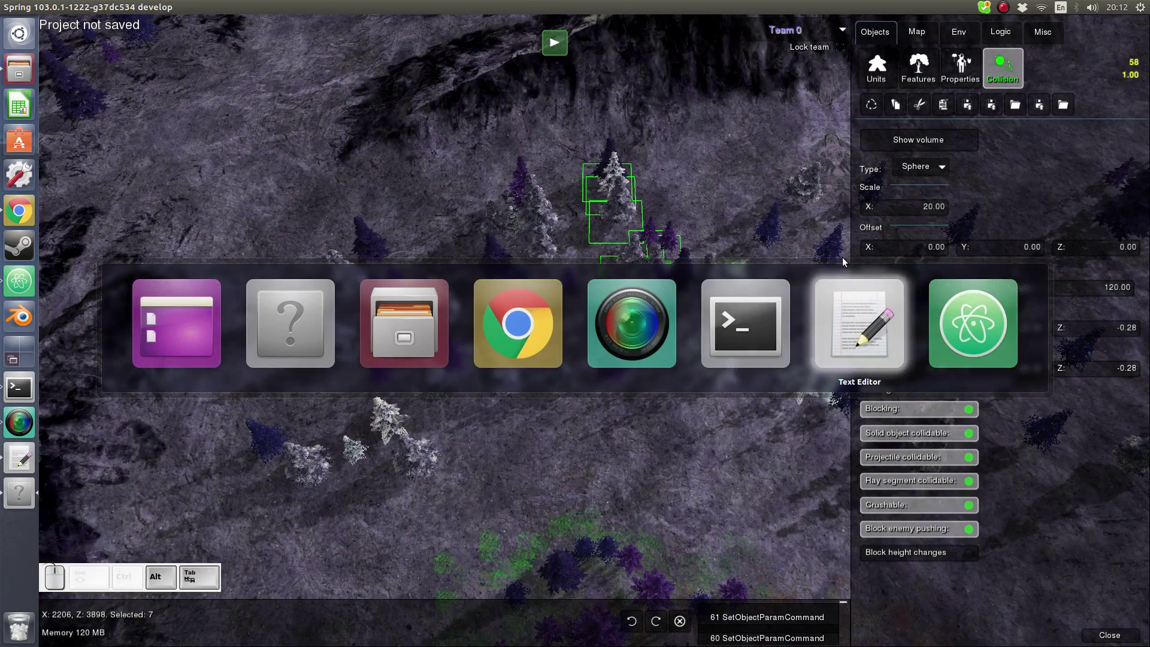
key(Escape)
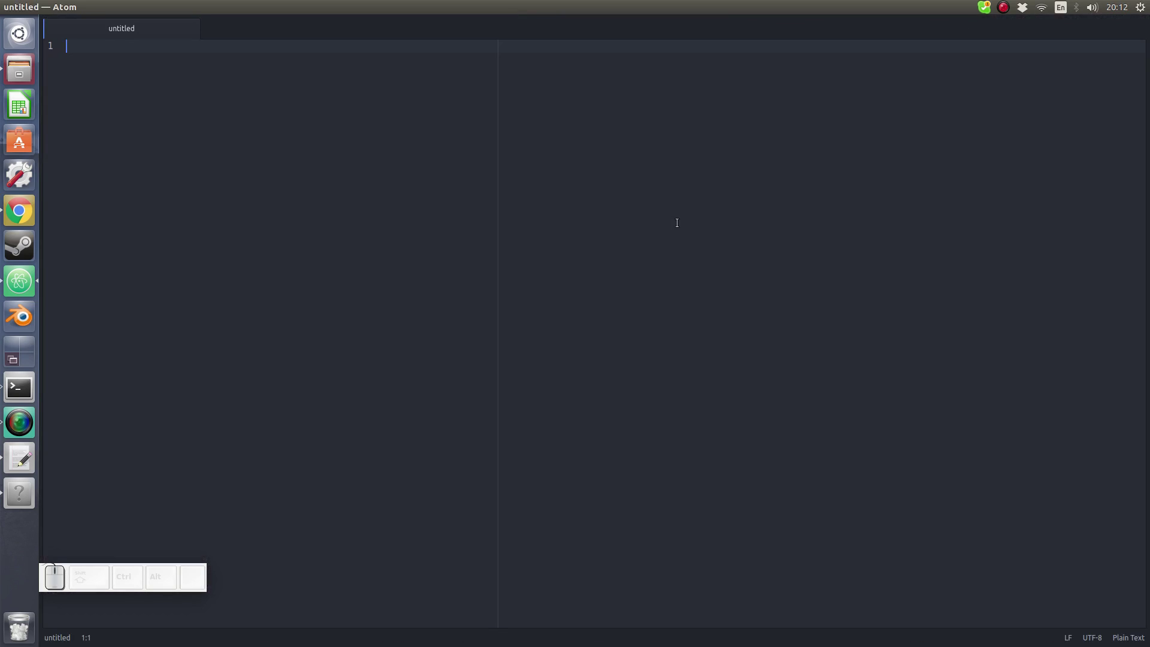
key(ctrl+v)
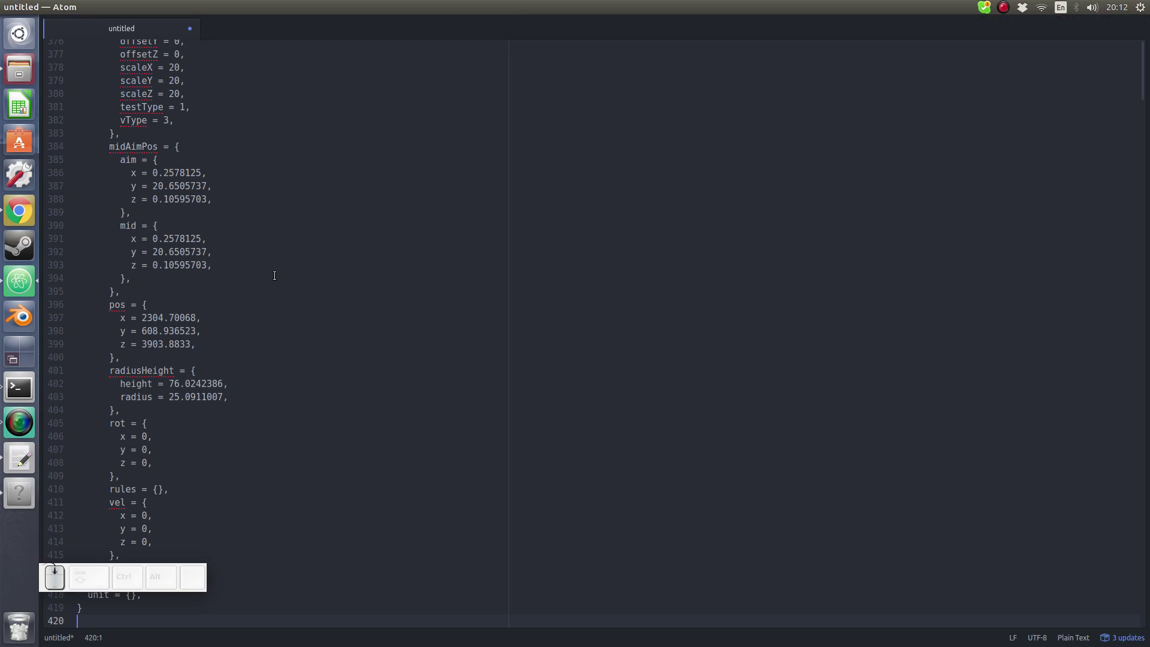
Read through the pasted feature table from its beginning, examining the blocking, collision, position, radius and rotation entries
scroll(274, 275, up, 20)
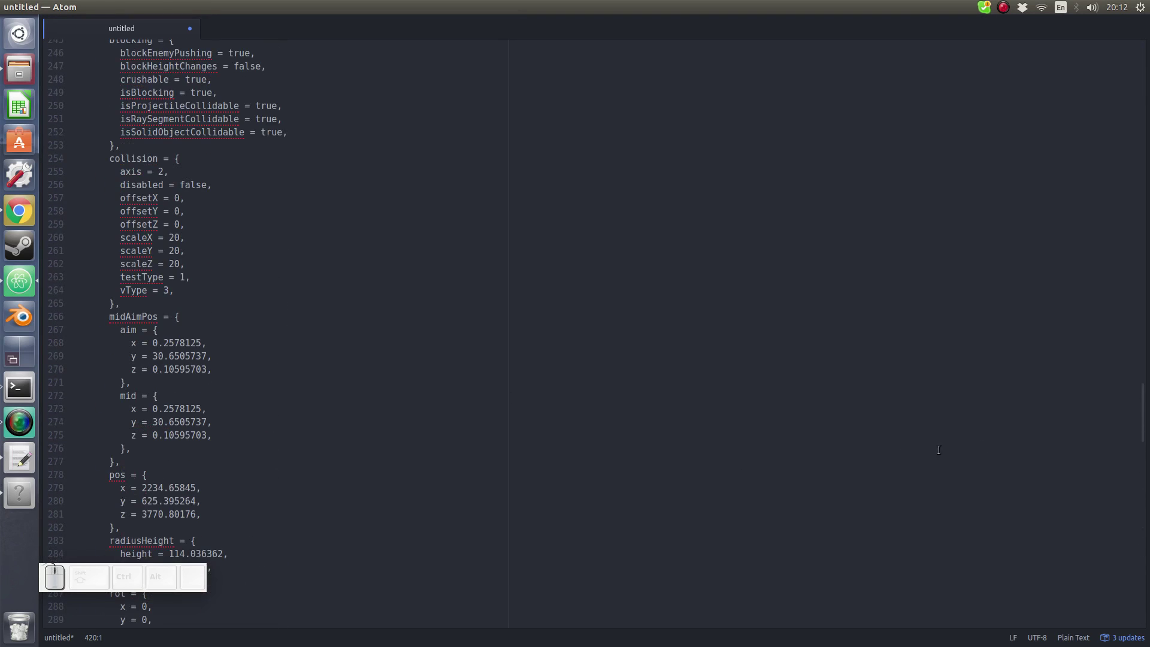
drag(1144, 413, 1100, 138)
scroll(1108, 57, up, 4)
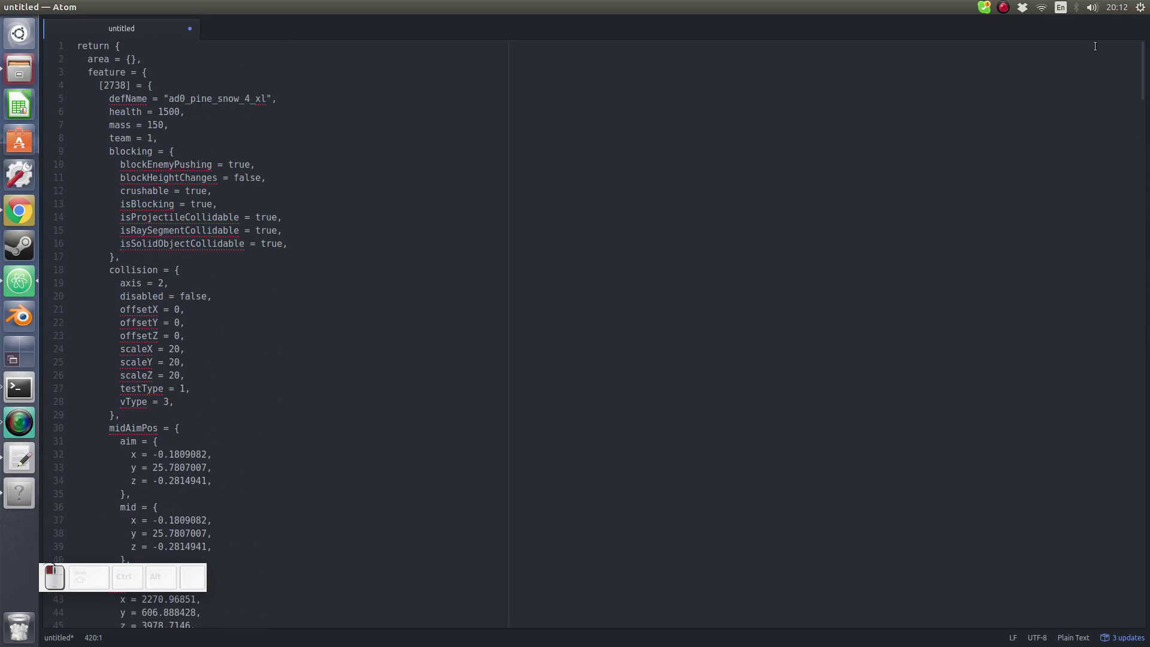
scroll(202, 157, down, 20)
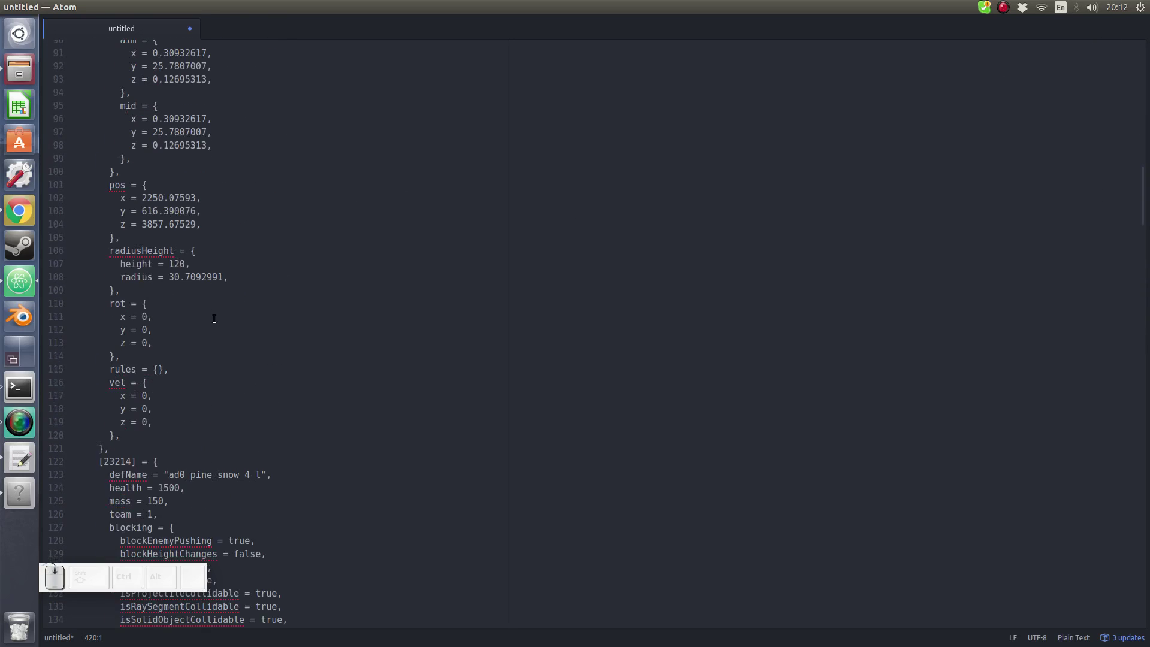
scroll(146, 274, down, 19)
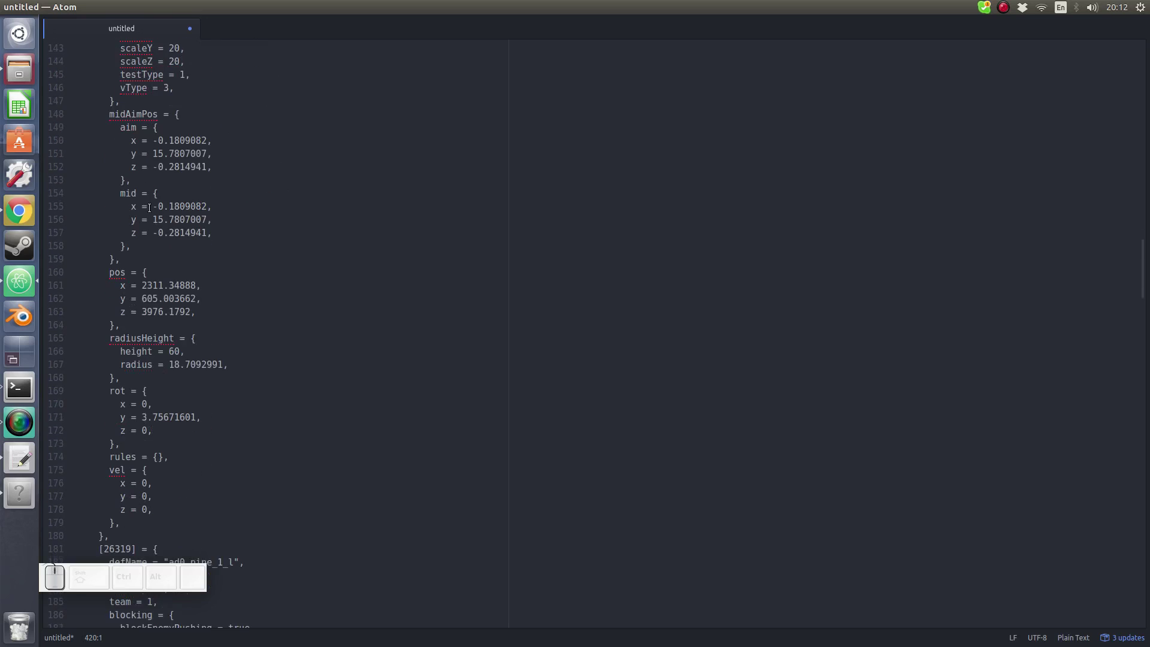
scroll(106, 93, down, 20)
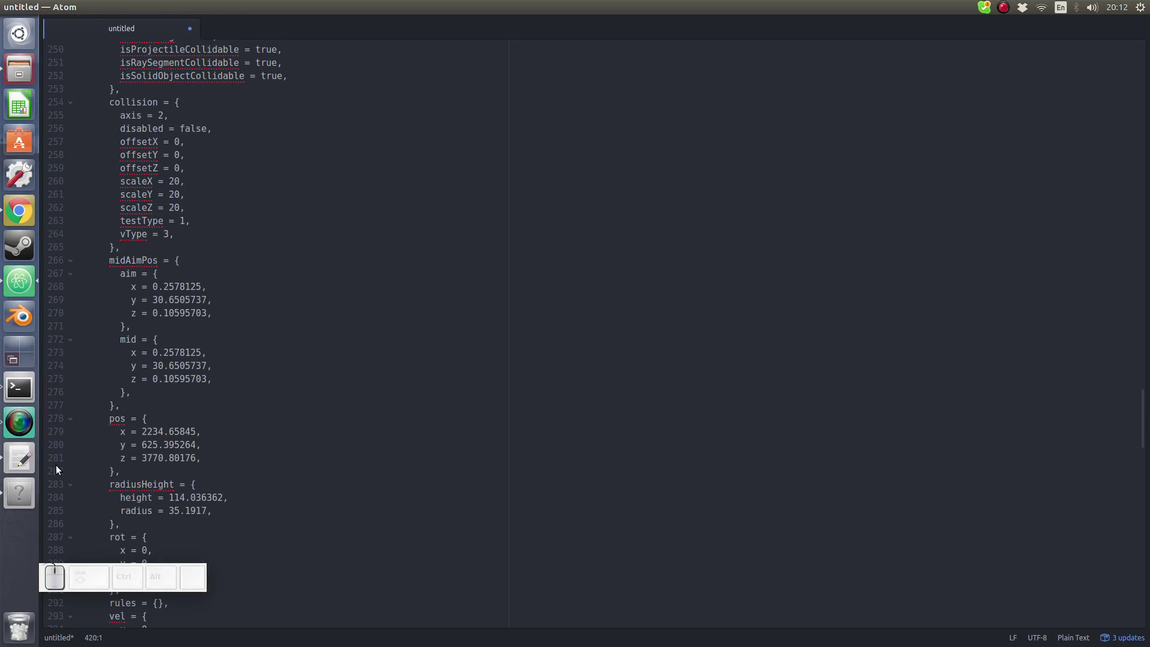
Switch back to the SpringBoard editor, clear the tree selection and open the map editing tools
click(30, 491)
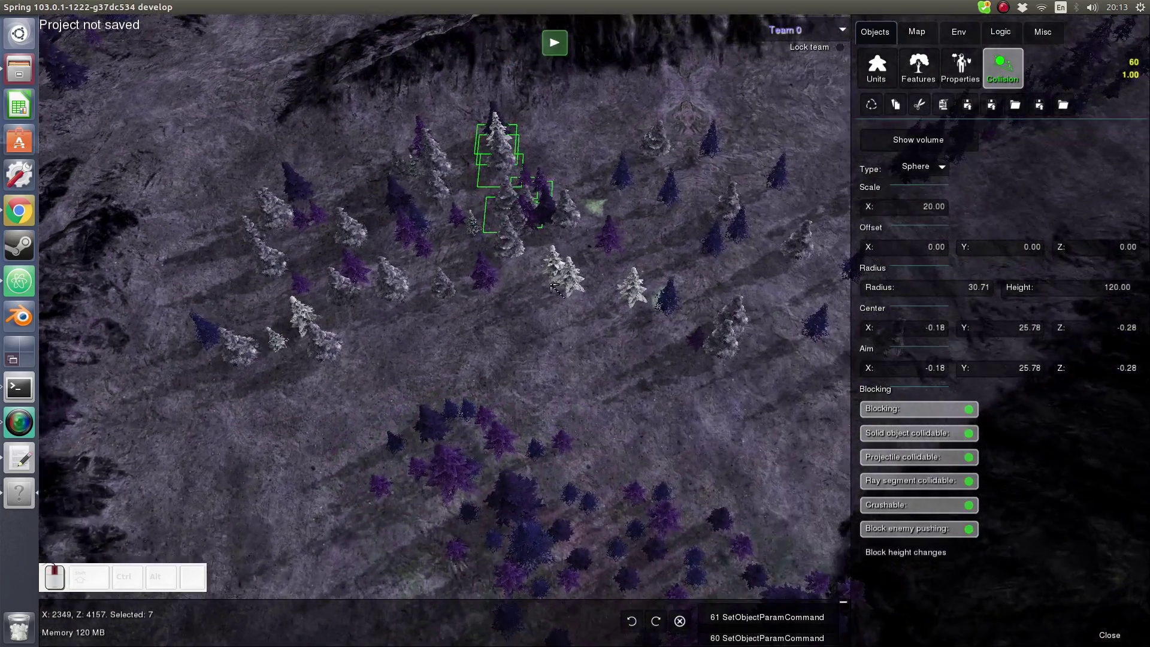
click(597, 120)
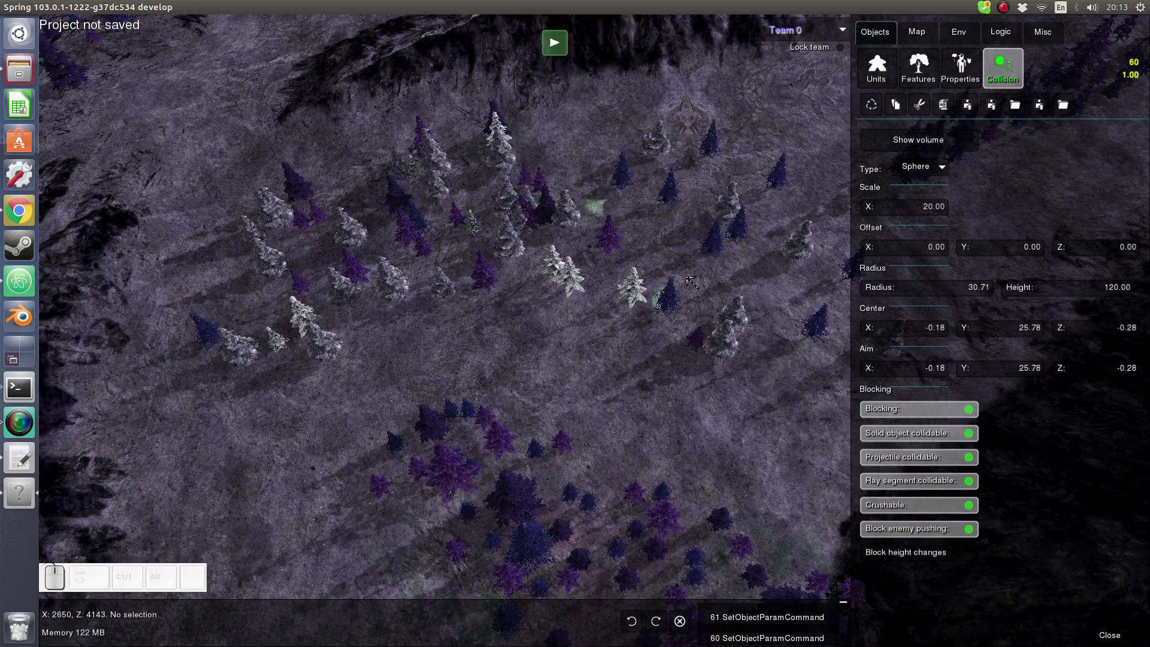
click(917, 32)
Box-select and delete the large forest on the slope and the purple and blue tree cluster below it
scroll(750, 355, down, 5)
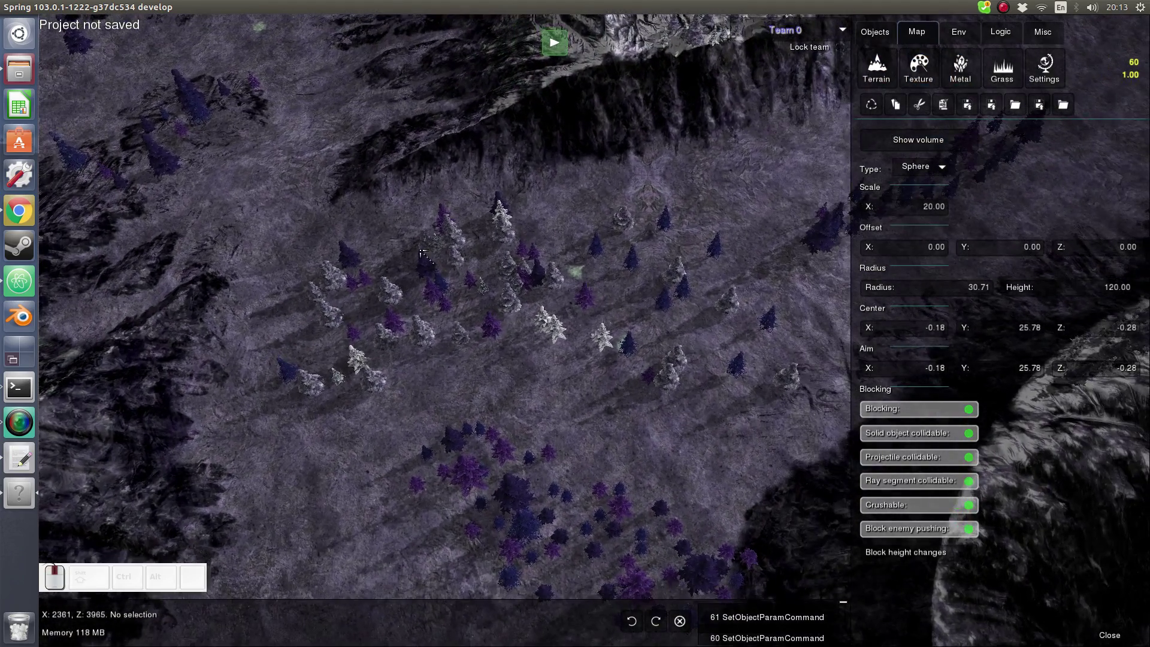
drag(271, 178, 695, 410)
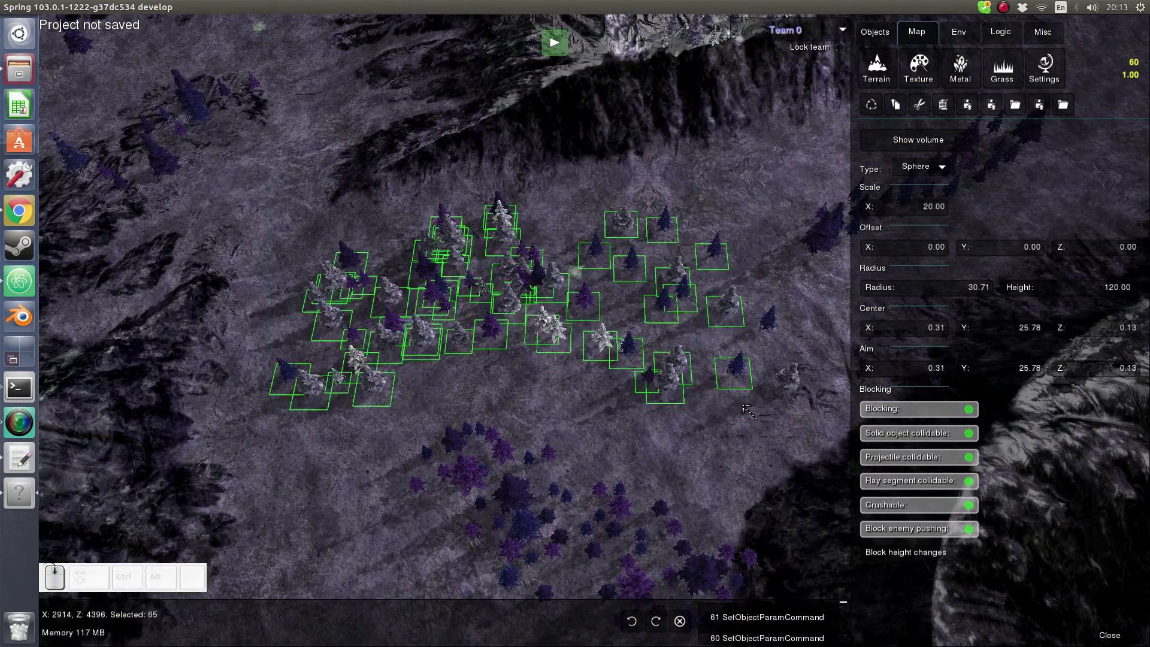
key(Delete)
drag(372, 236, 752, 552)
key(Delete)
scroll(565, 223, up, 3)
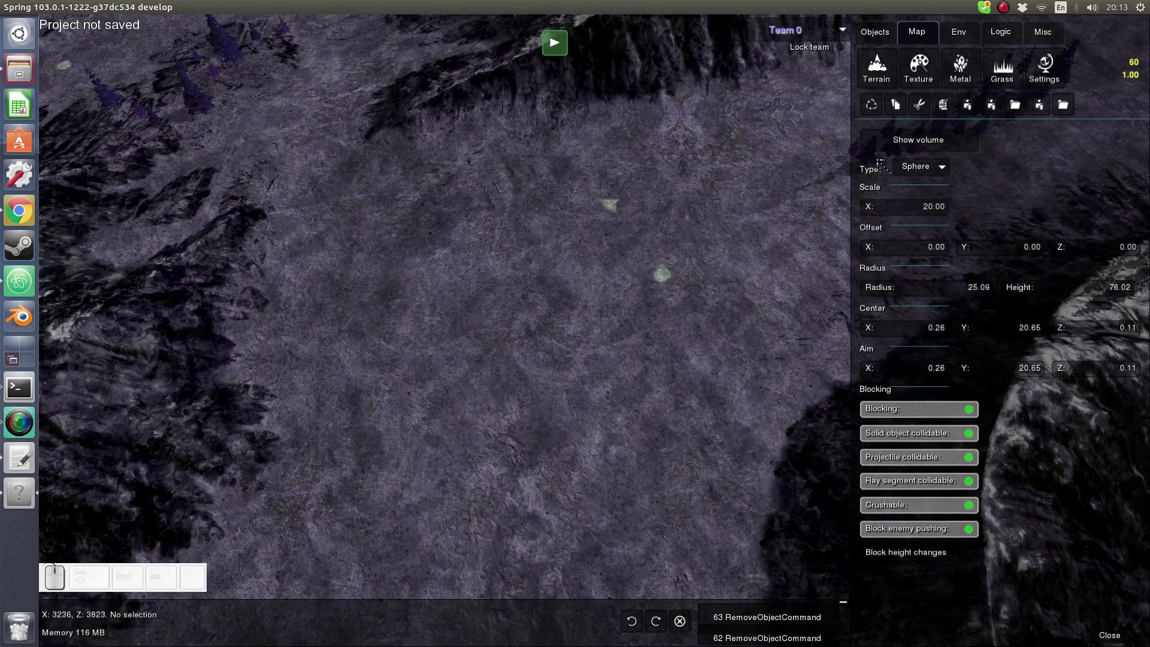
Open the terrain editing tools with the cleared slope in view
click(876, 67)
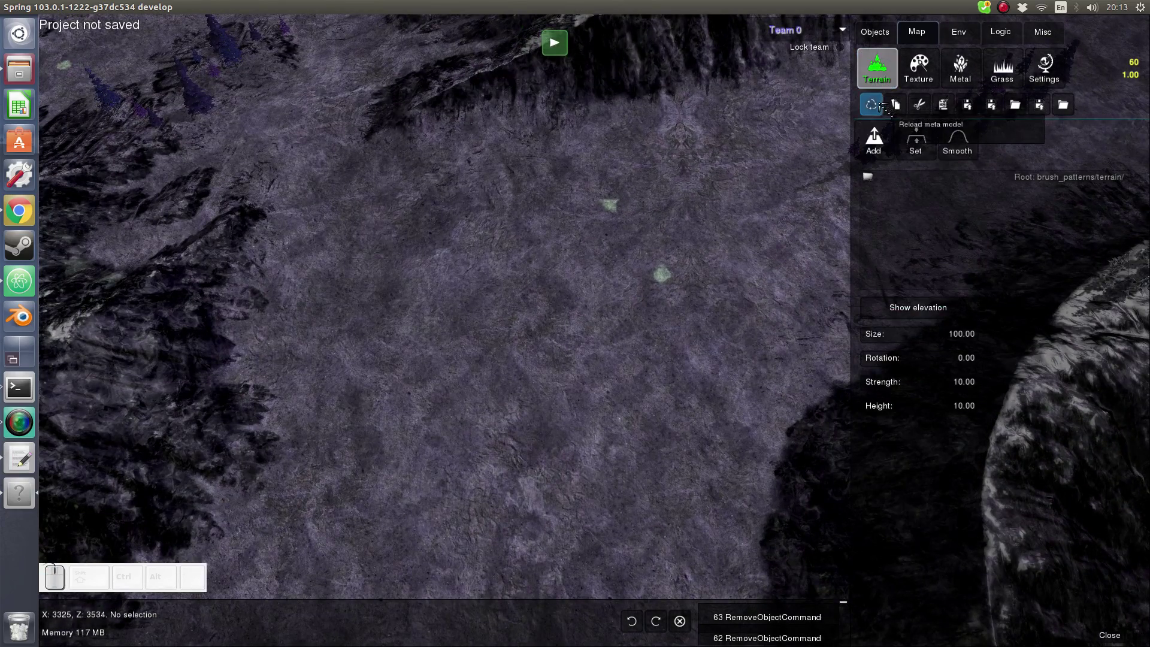
scroll(692, 238, up, 1)
scroll(785, 223, up, 1)
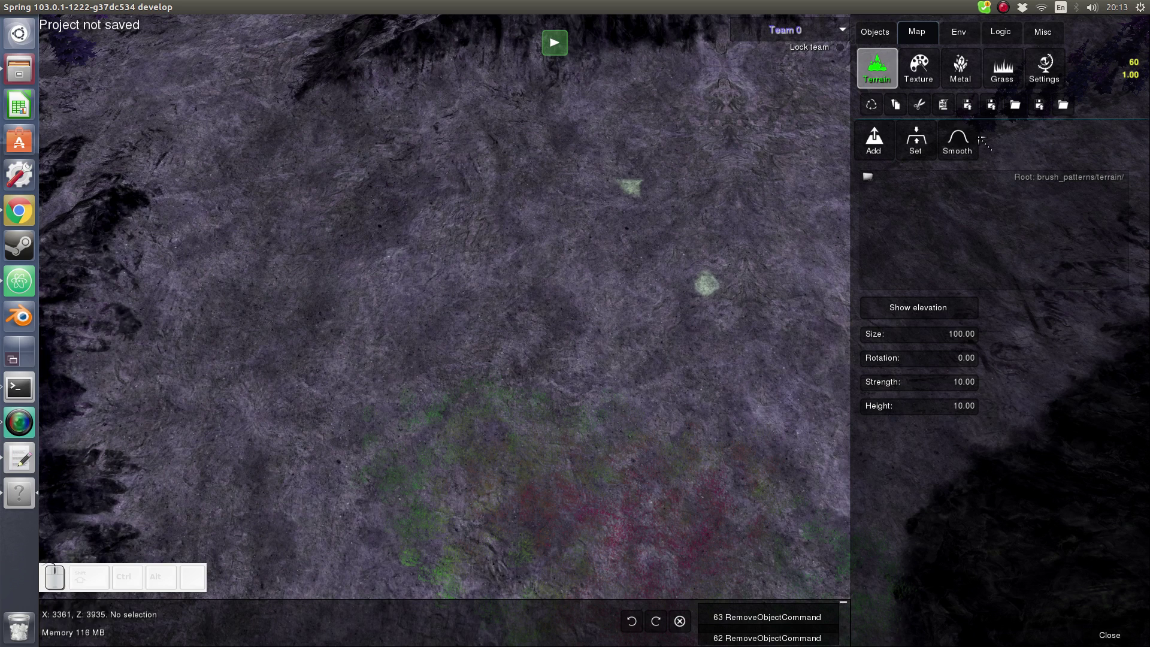
Look through the texture, metal, map settings and grass editing tools and return to the terrain tools
click(918, 66)
click(960, 67)
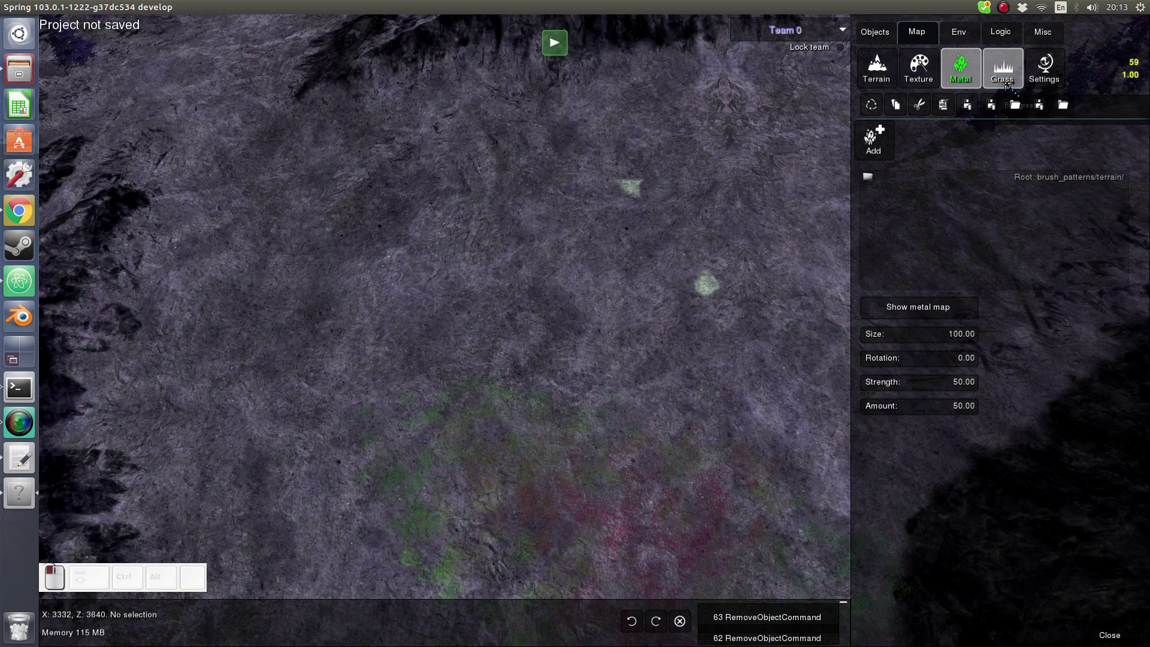
click(1044, 66)
click(1002, 68)
click(876, 67)
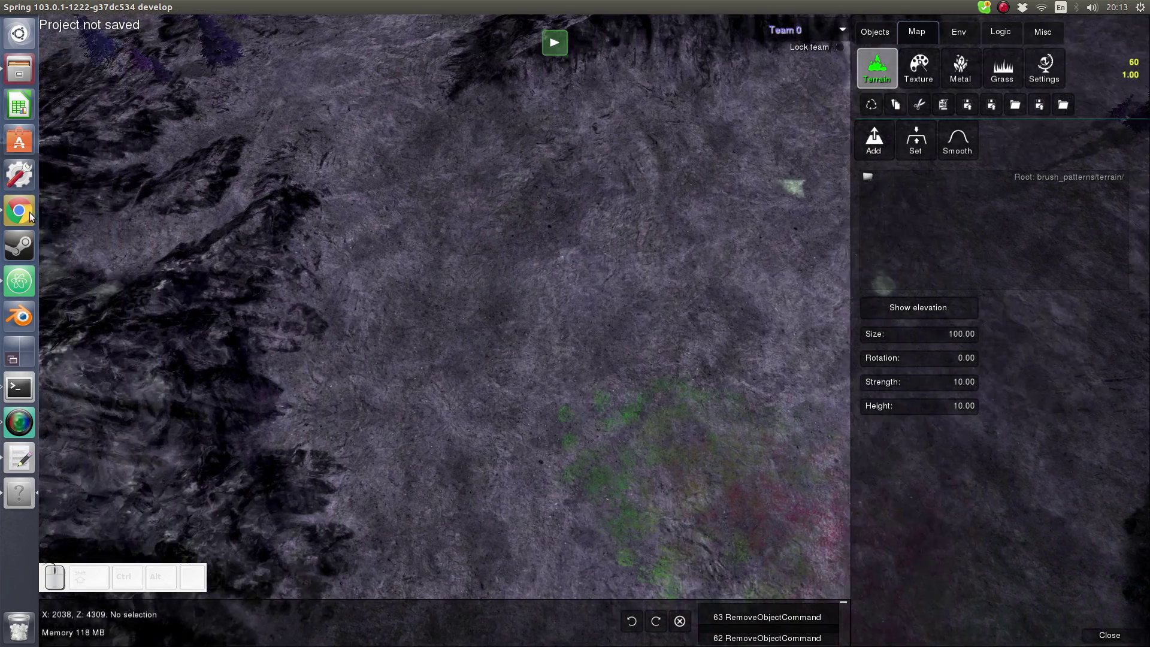
Switch to Chrome and open the core assets link in the Assets section of the SpringBoard-Core GitHub README
click(19, 211)
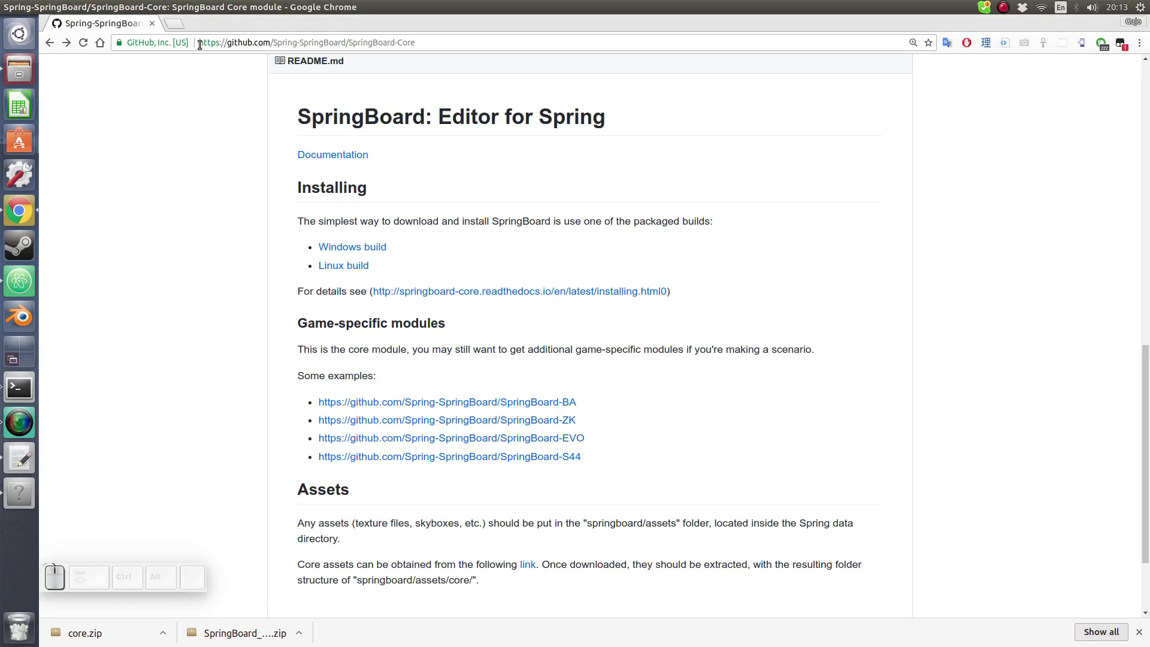
drag(200, 45, 442, 42)
click(503, 208)
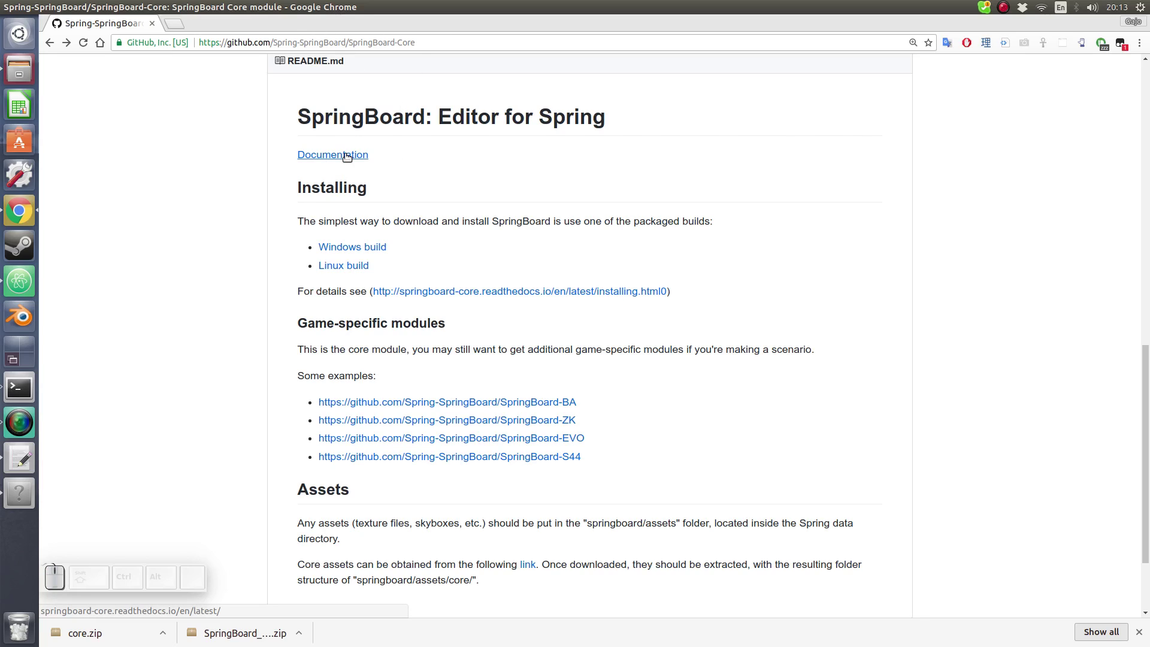
scroll(308, 426, down, 3)
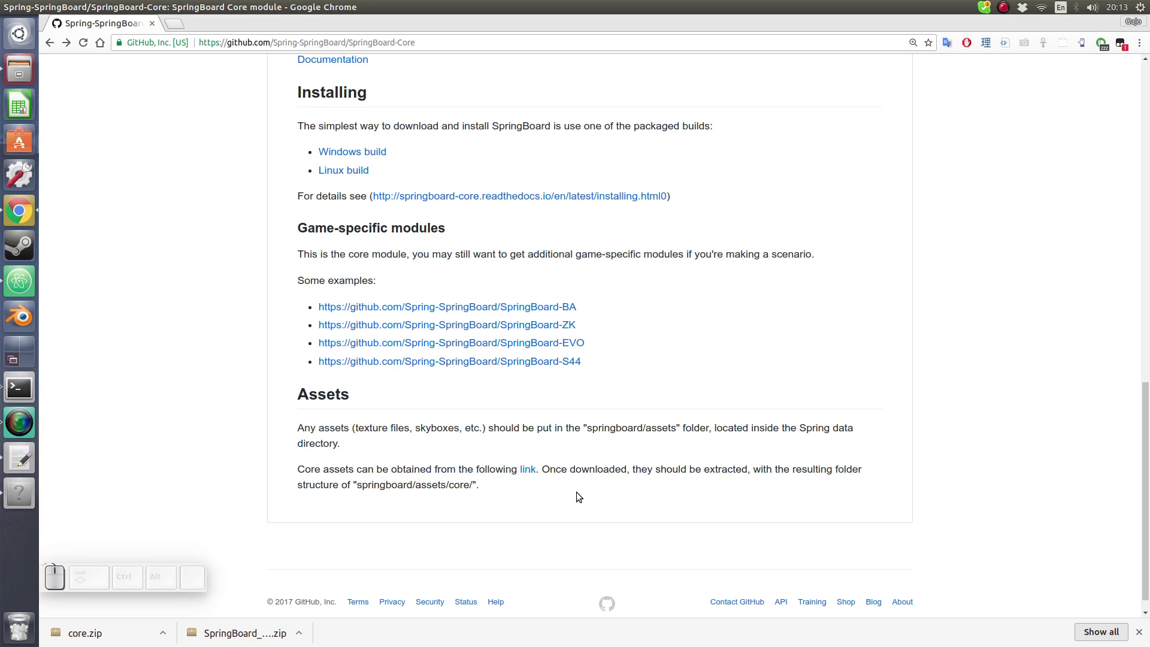
click(529, 470)
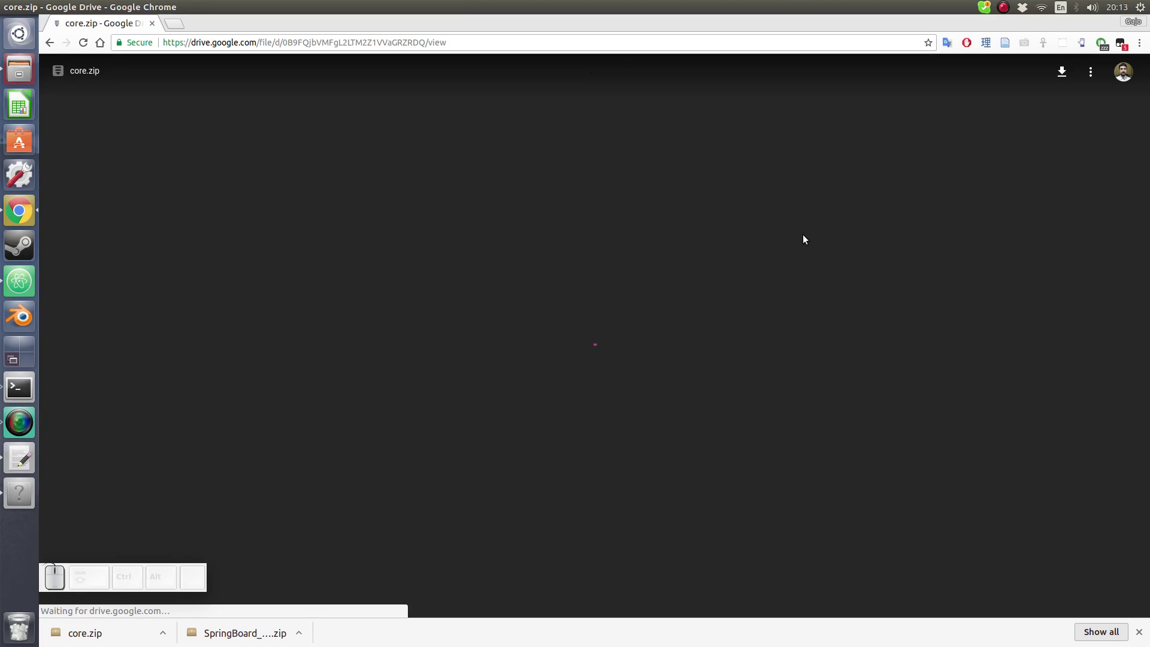
Request the core.zip download from Google Drive and check the archive's size on the virus scan warning page
click(1064, 72)
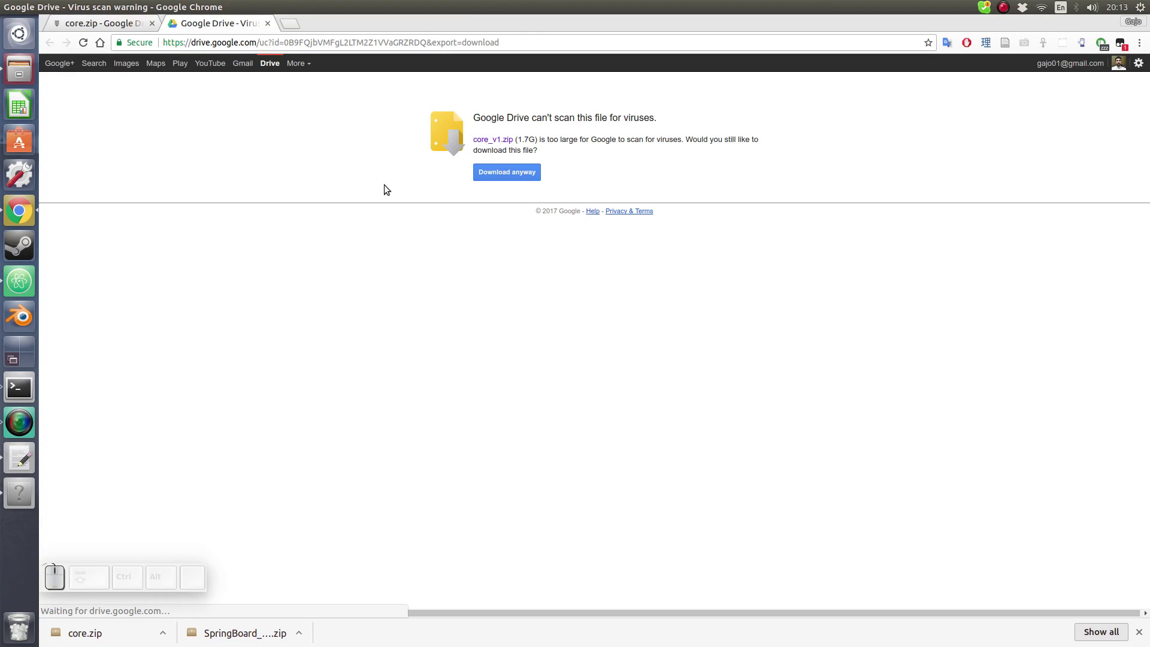
drag(518, 139, 541, 138)
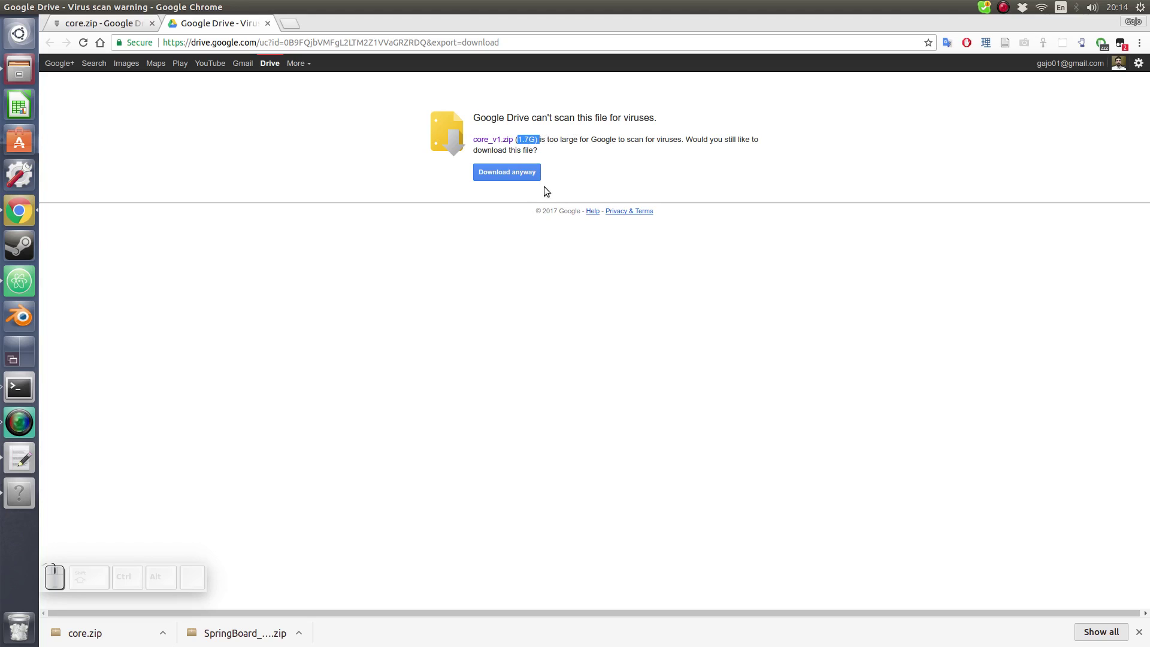
click(241, 365)
Switch to the file manager and cut the extracted core folder from Downloads
click(30, 80)
key(alt+Left)
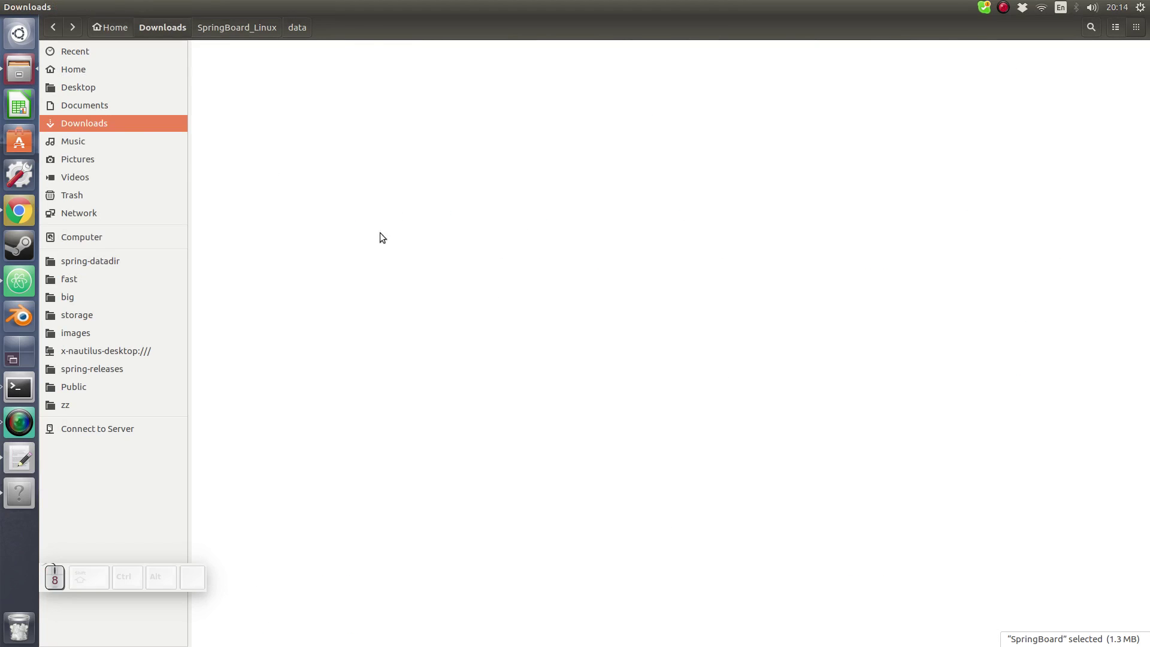
click(408, 150)
drag(440, 106, 443, 60)
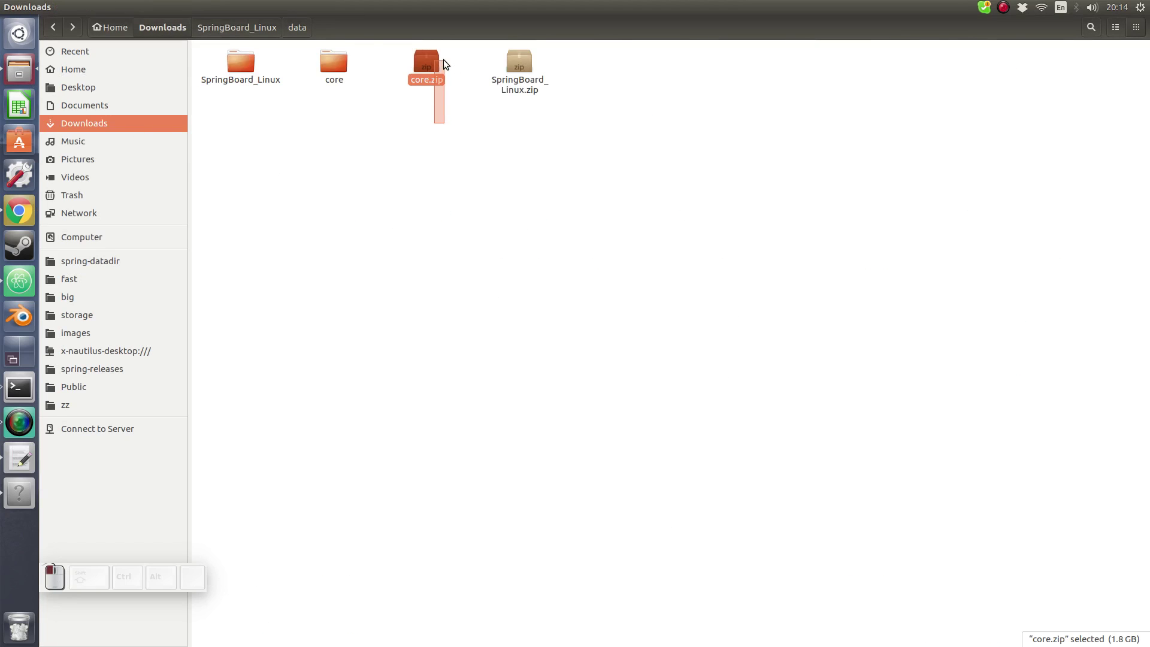
drag(405, 105, 451, 57)
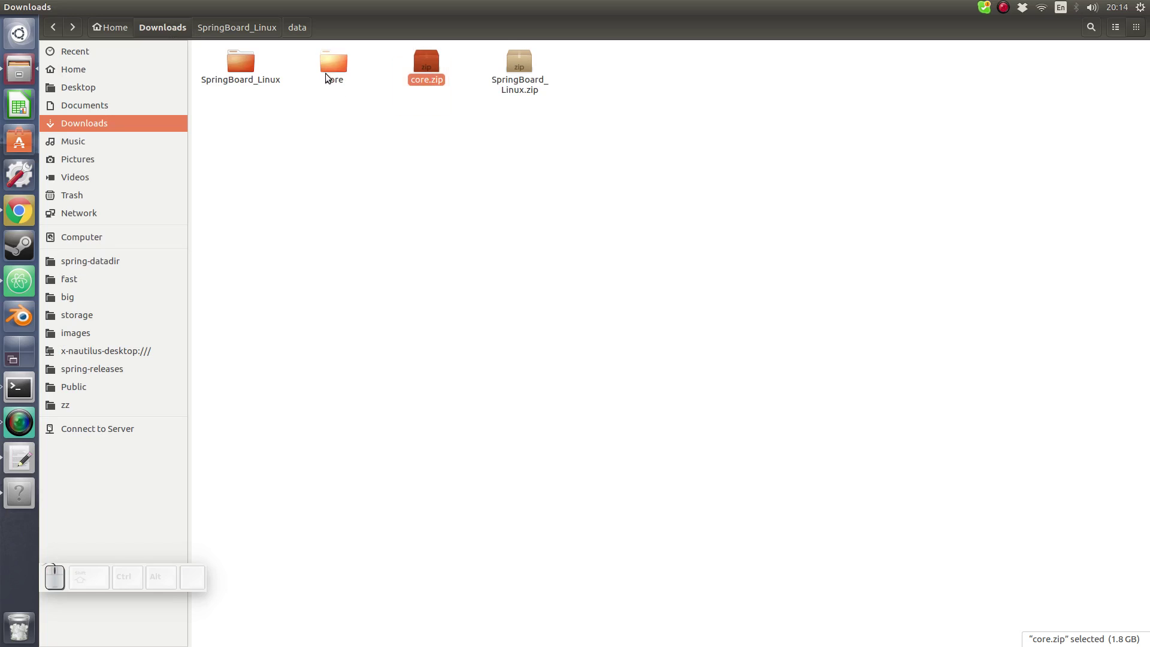
drag(349, 53, 319, 91)
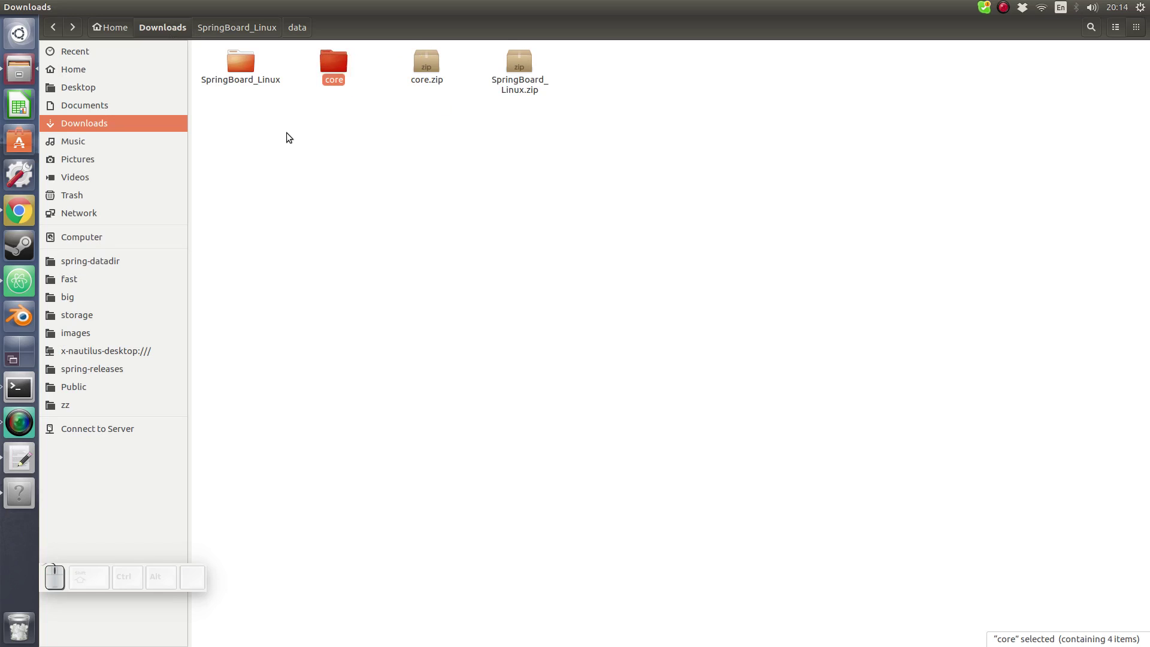
key(ctrl+x)
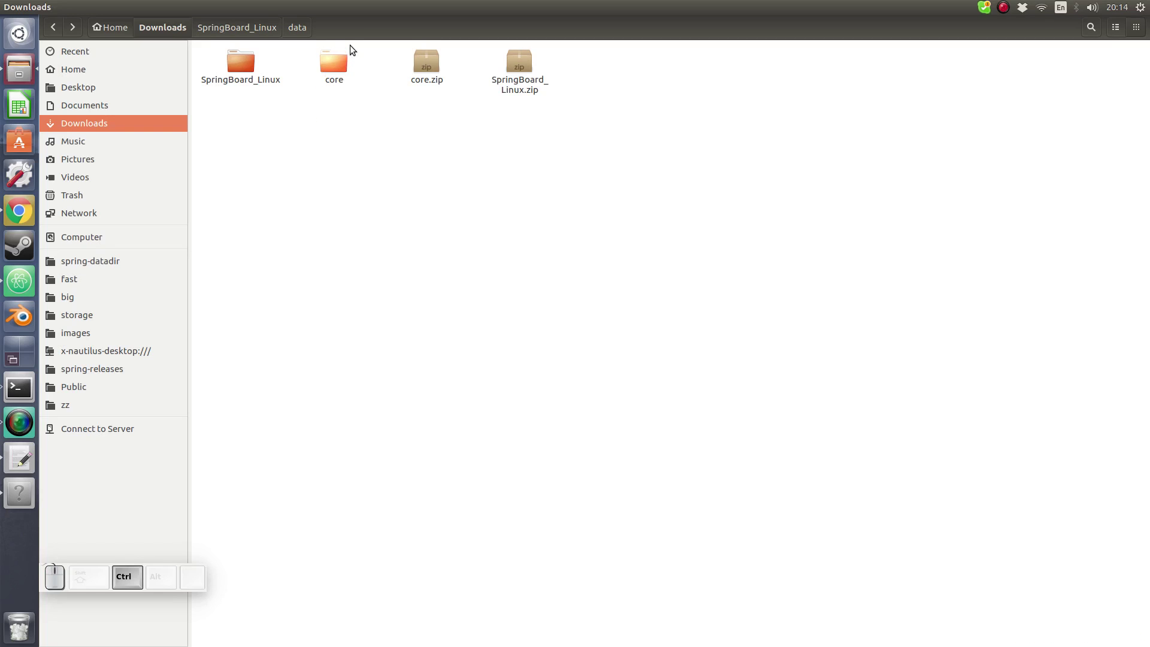
Open the data folder inside SpringBoard_Linux and create a new folder named springboard in it
double_click(238, 75)
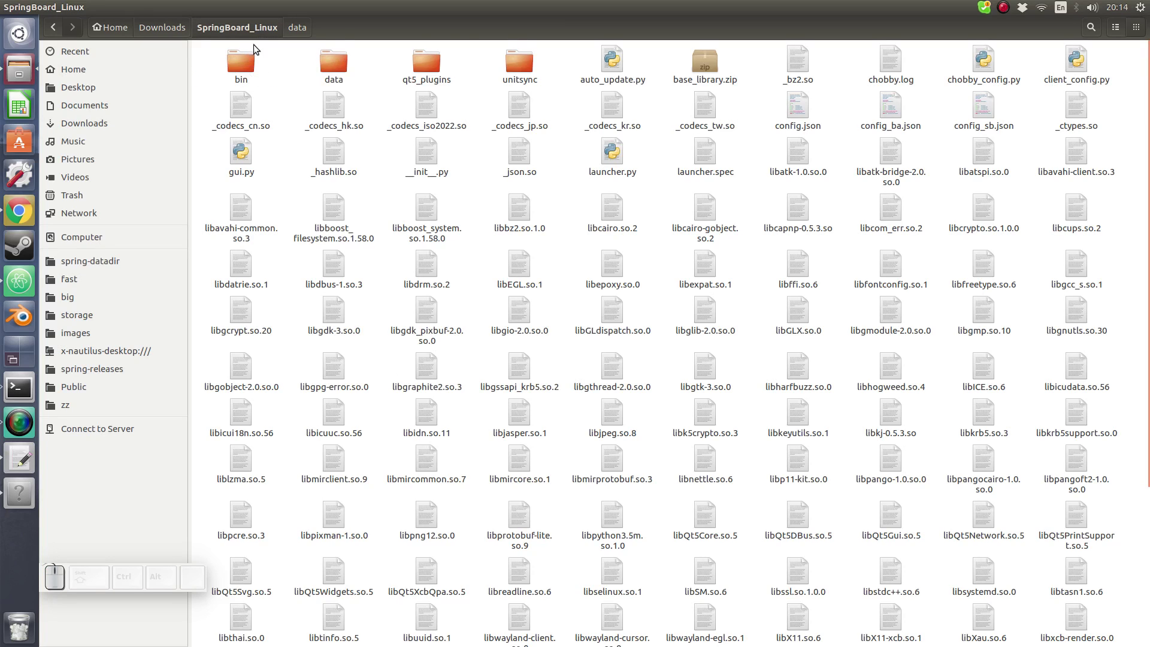
double_click(323, 63)
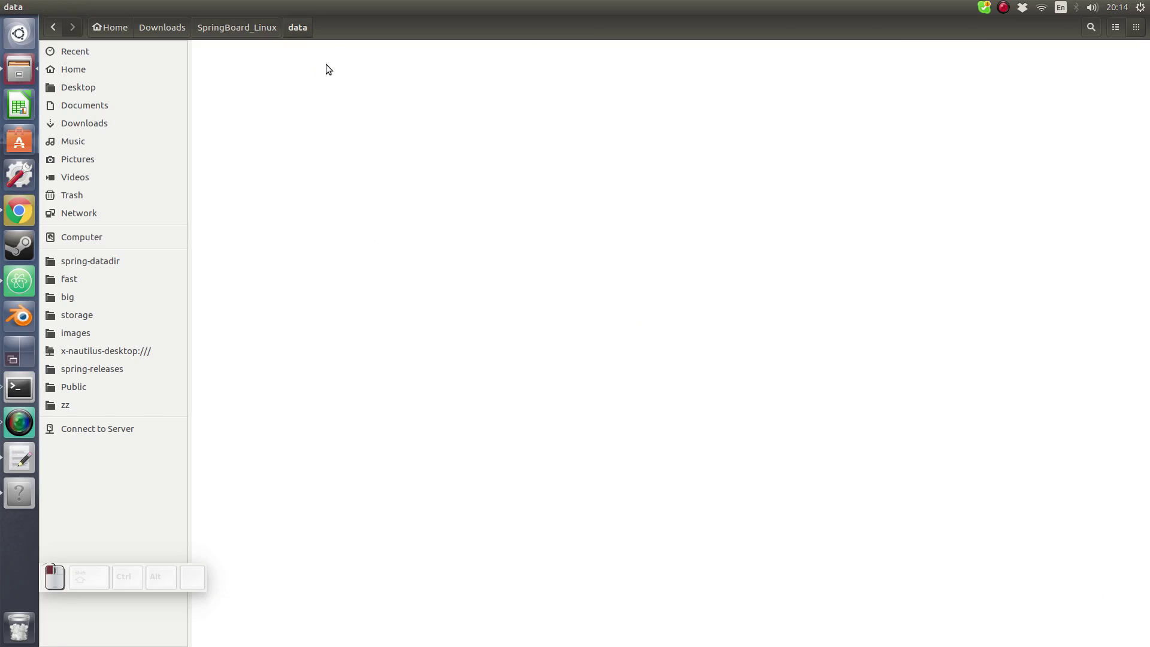
right_click(420, 143)
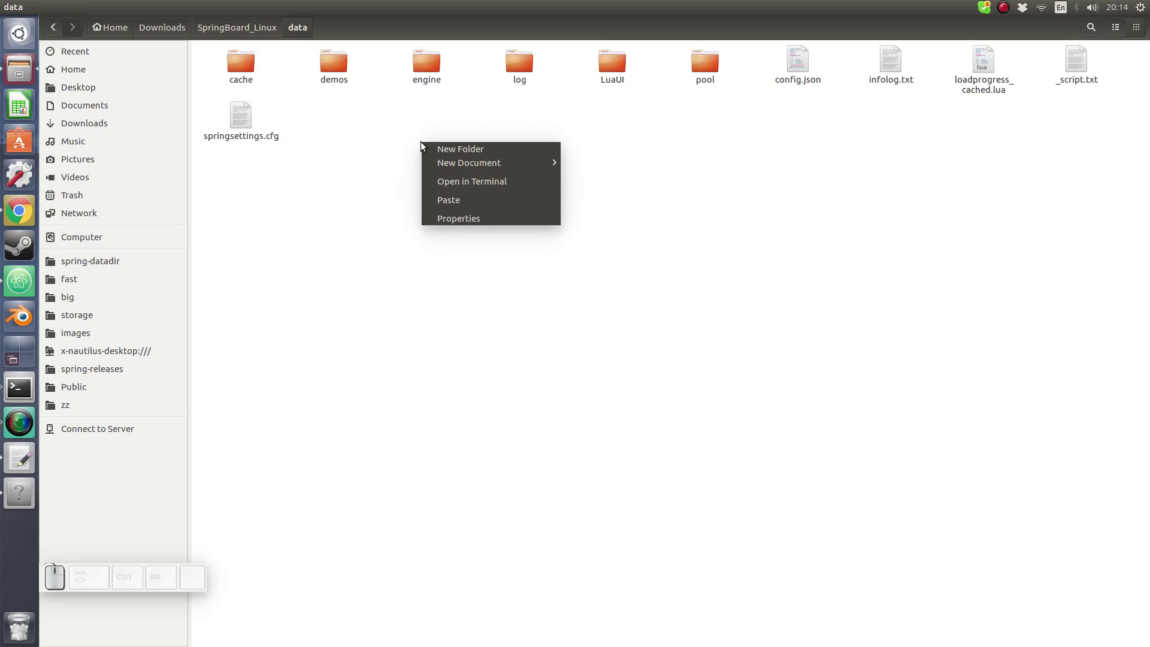
click(407, 154)
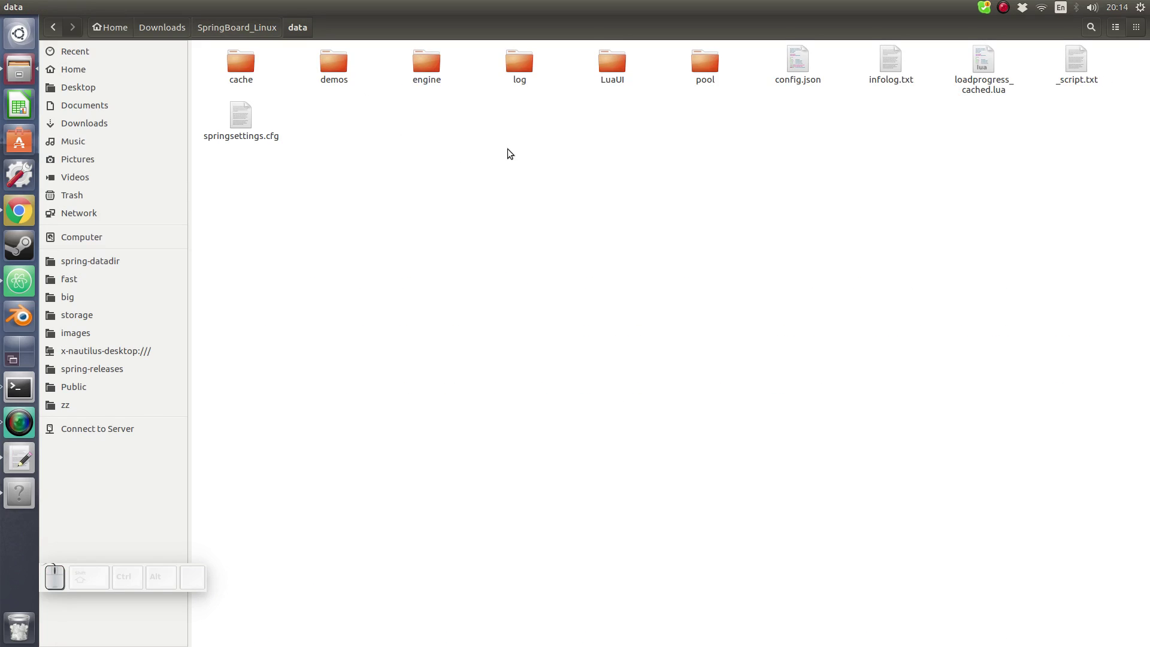
right_click(543, 112)
click(641, 116)
text(springboard)
key(Return)
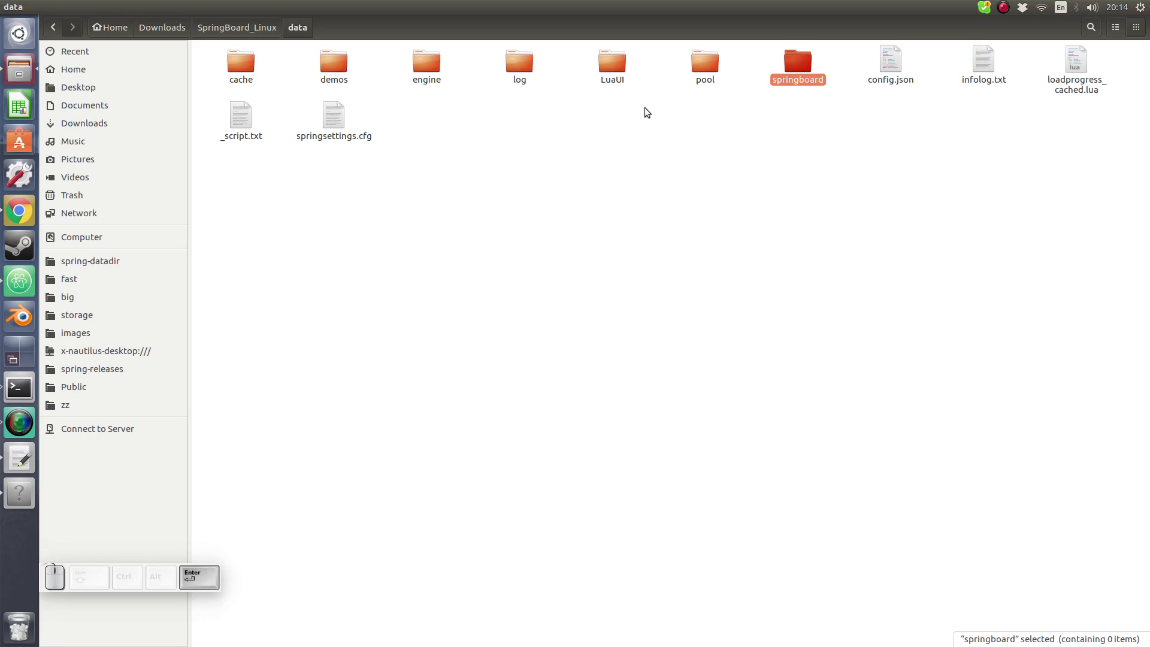
Create an assets folder inside the springboard folder and paste the cut core folder into it
key(Return)
right_click(645, 108)
click(662, 117)
text(assets)
key(Return)
key(Return)
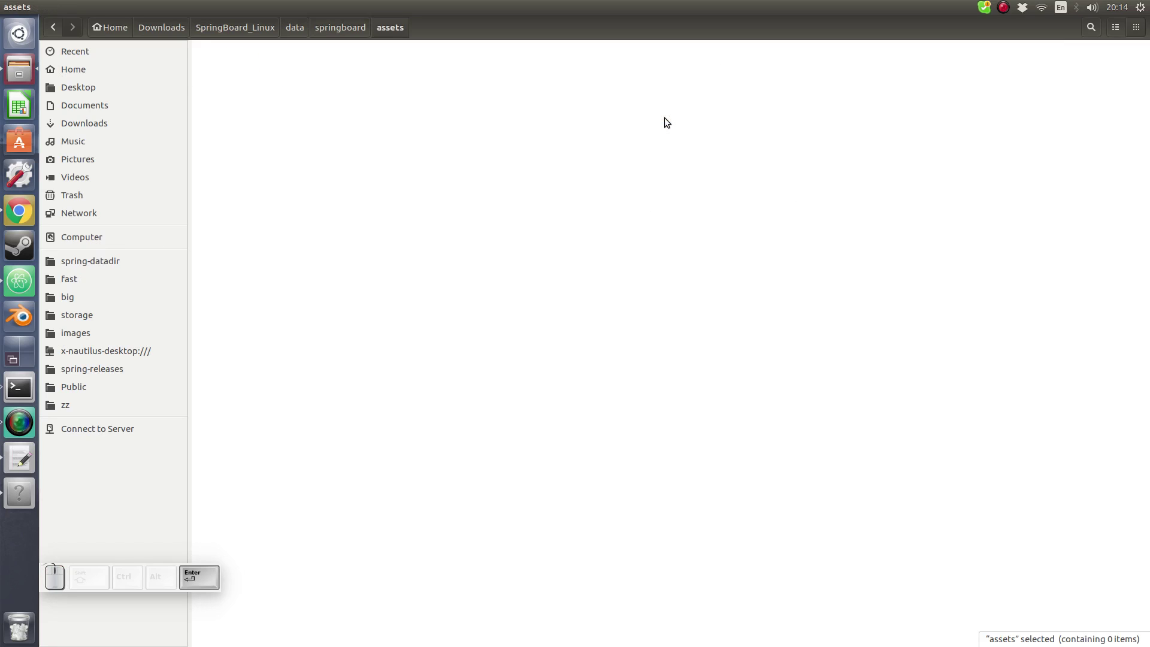
key(ctrl+v)
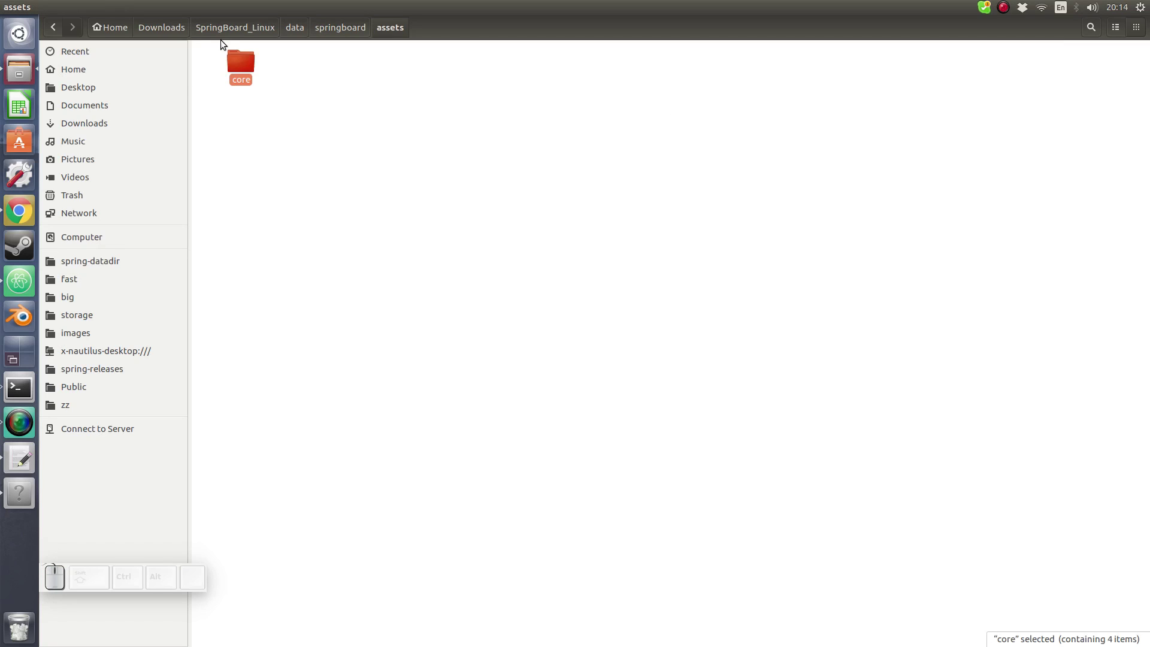
Open the pasted core folder and examine the circle and rectangle images in brush_patterns/terrain
double_click(243, 55)
key(BackSpace)
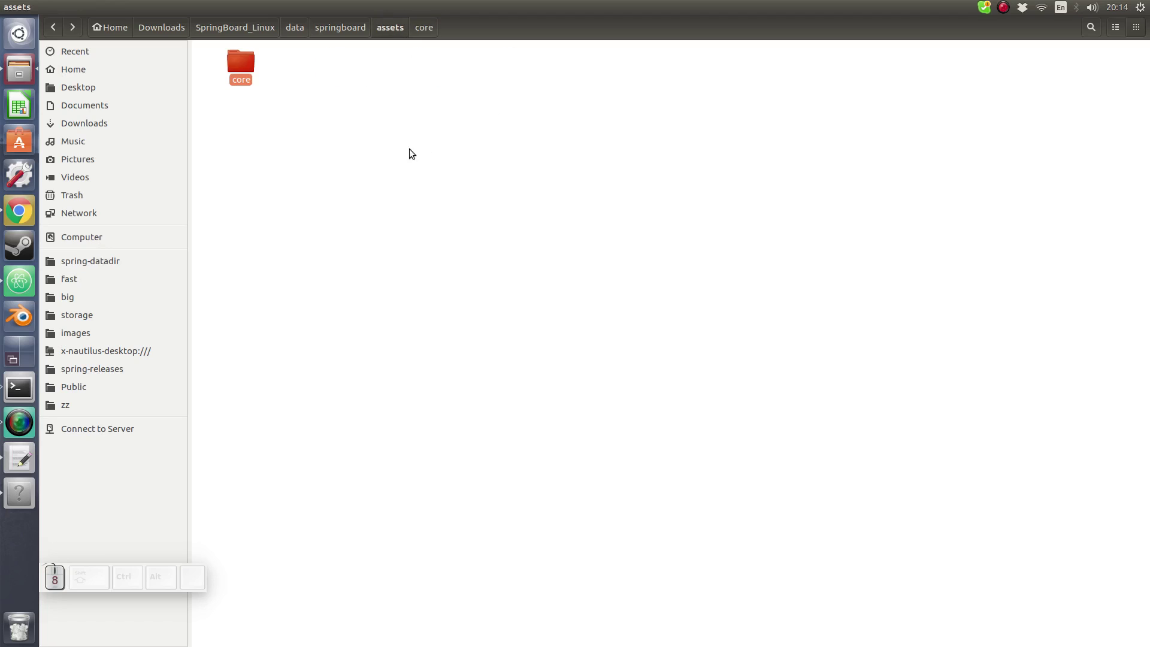
click(465, 74)
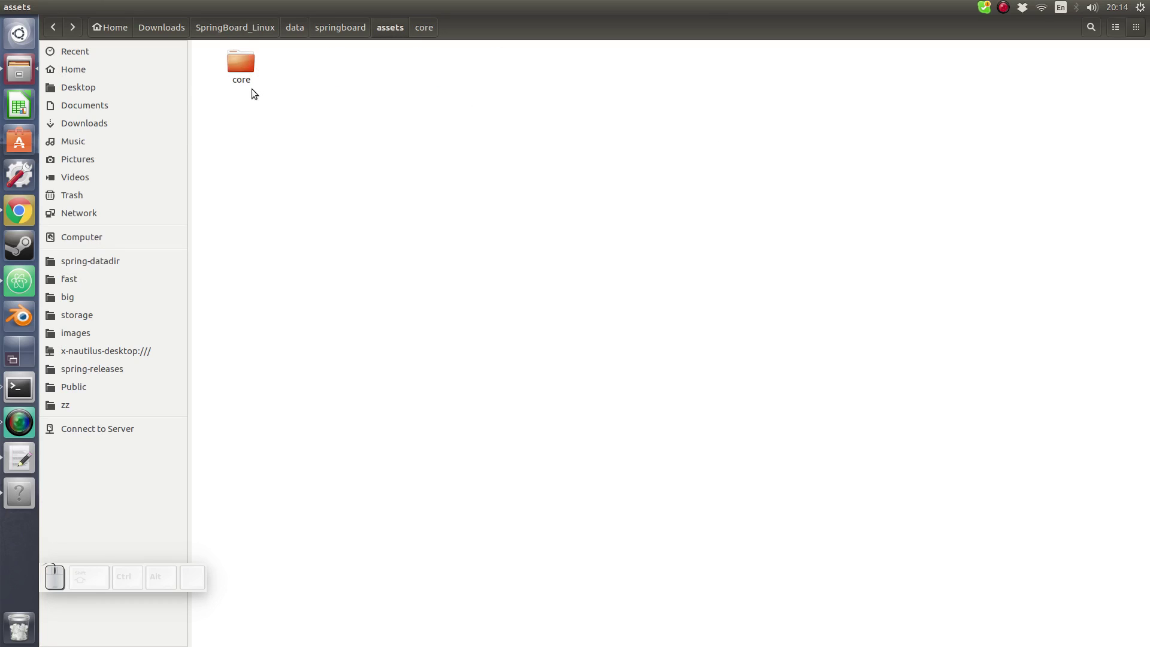
click(295, 81)
drag(315, 56, 286, 56)
double_click(247, 57)
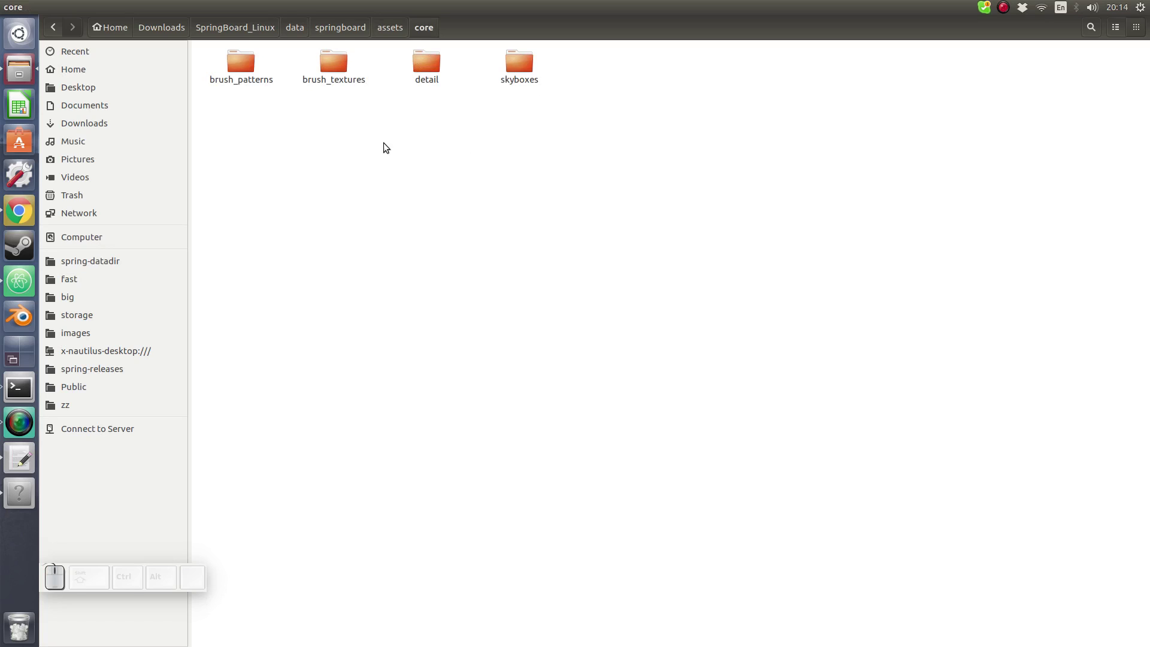
double_click(247, 81)
double_click(243, 69)
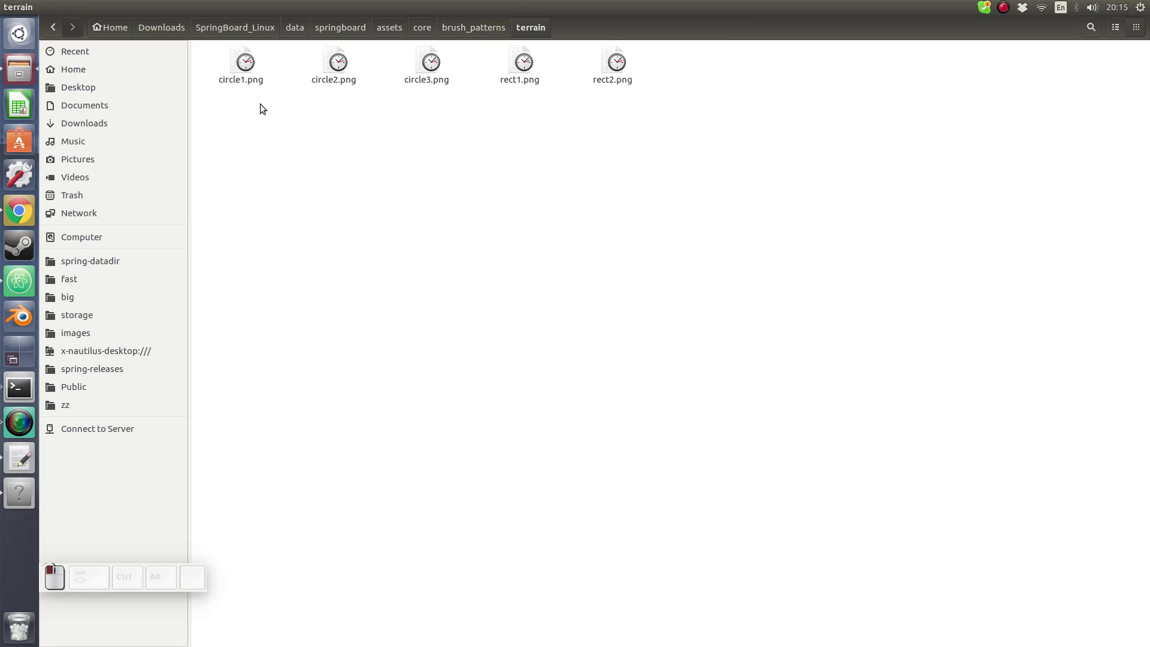
drag(245, 127, 561, 181)
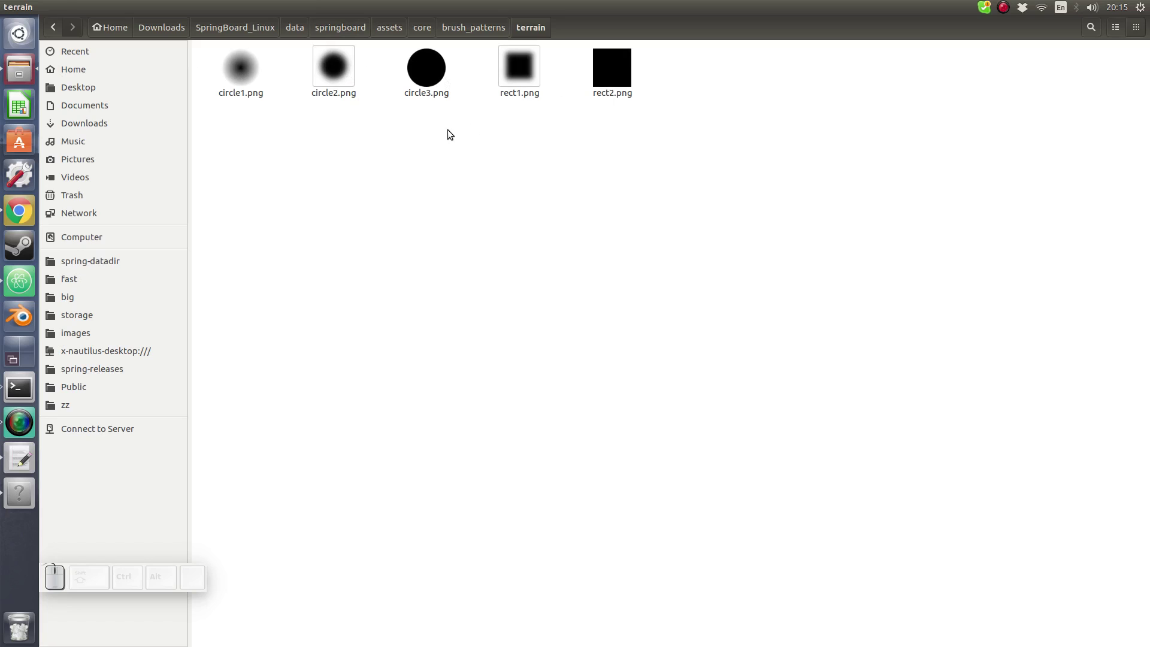
Go back to the core folder and open brush_textures/nobiax/cement to see its texture files
key(BackSpace)
key(BackSpace)
double_click(318, 62)
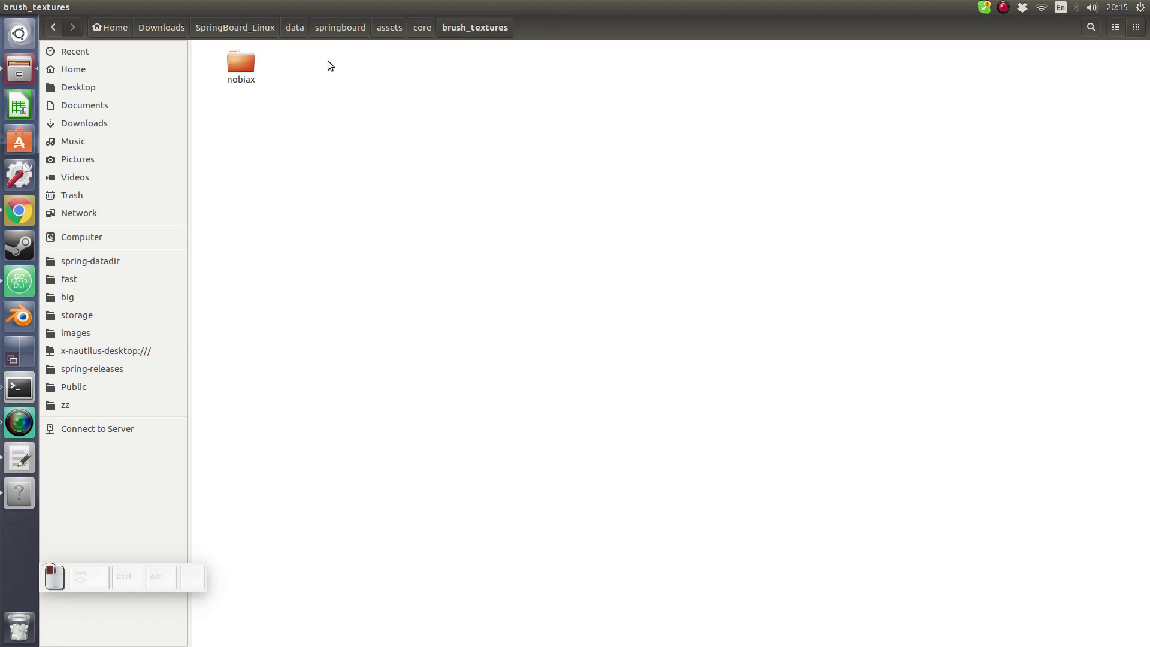
double_click(246, 67)
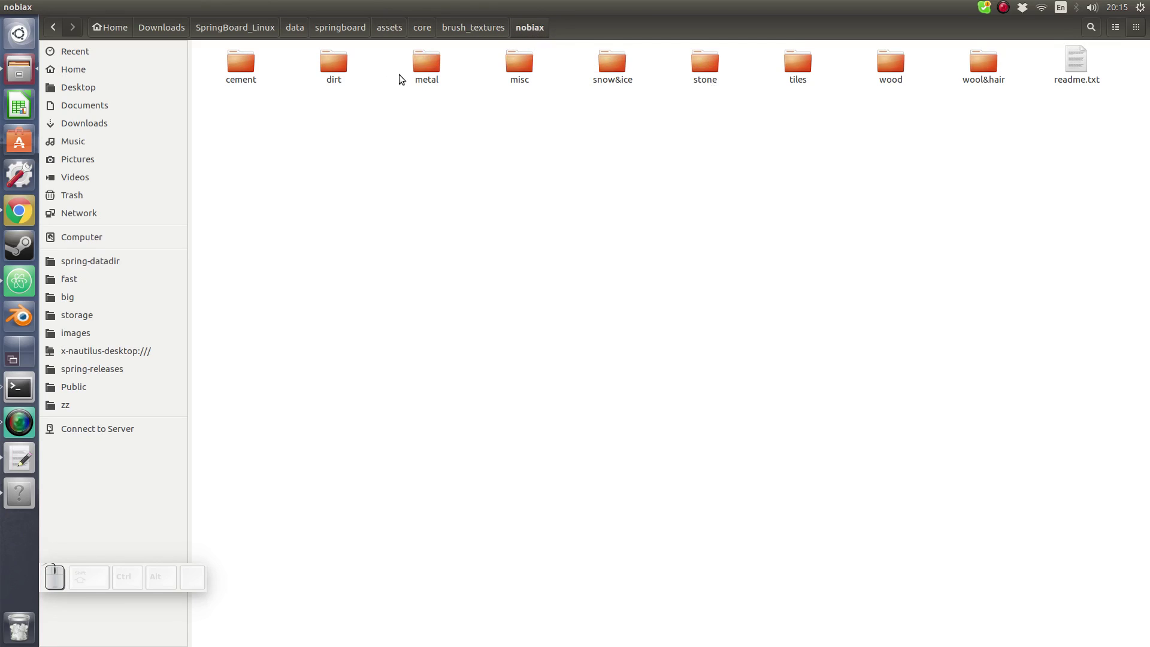
click(235, 67)
double_click(235, 67)
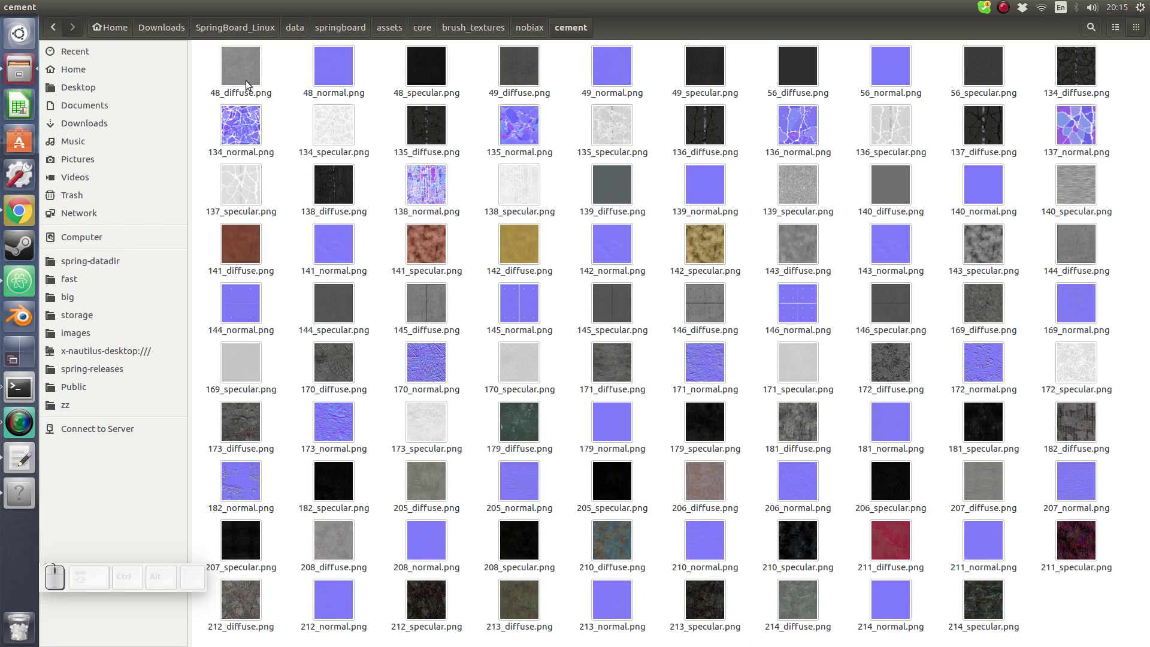
Preview 48_diffuse.png, 48_normal.png and 48_specular.png one after another, closing each image after viewing
double_click(266, 91)
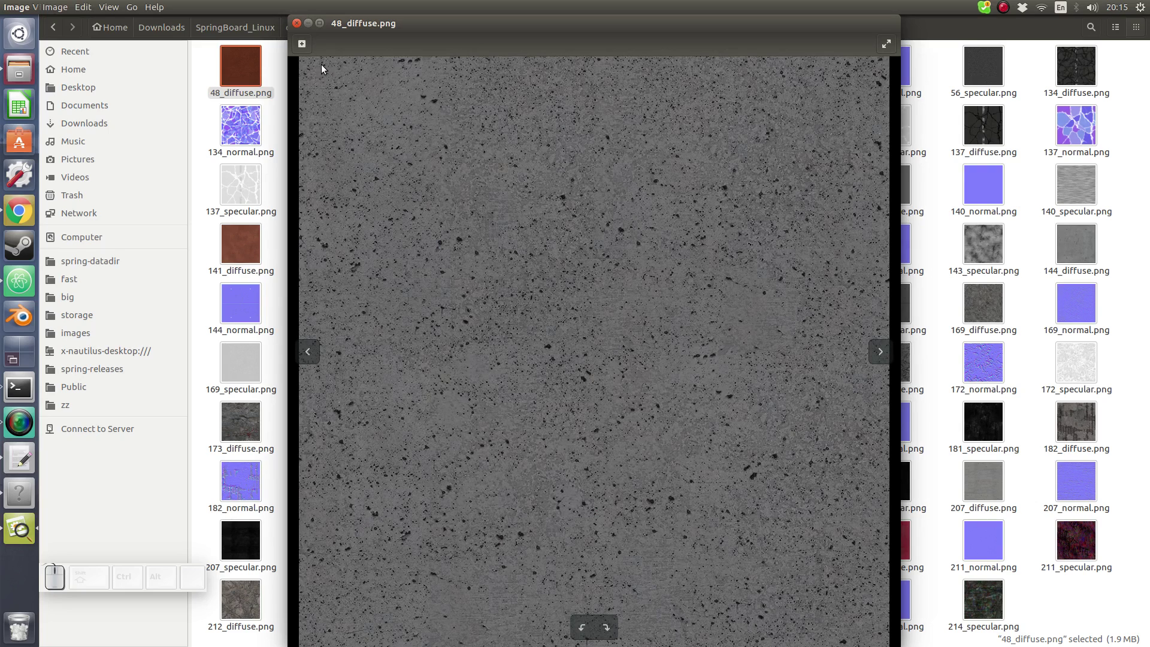
click(297, 23)
click(333, 67)
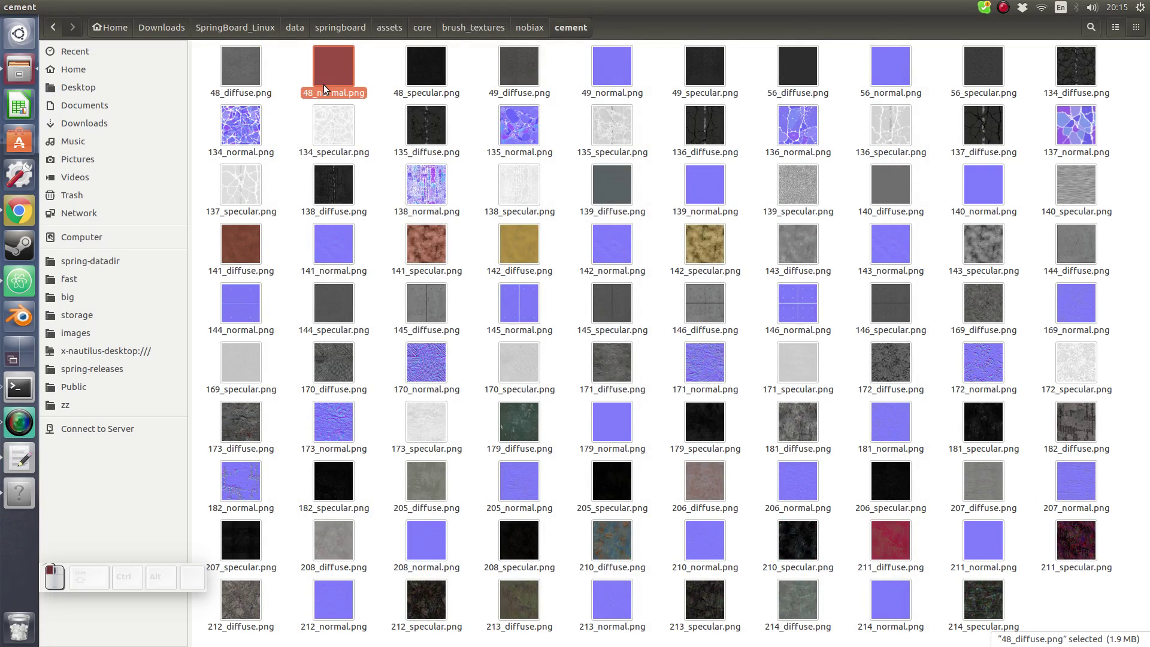
key(Return)
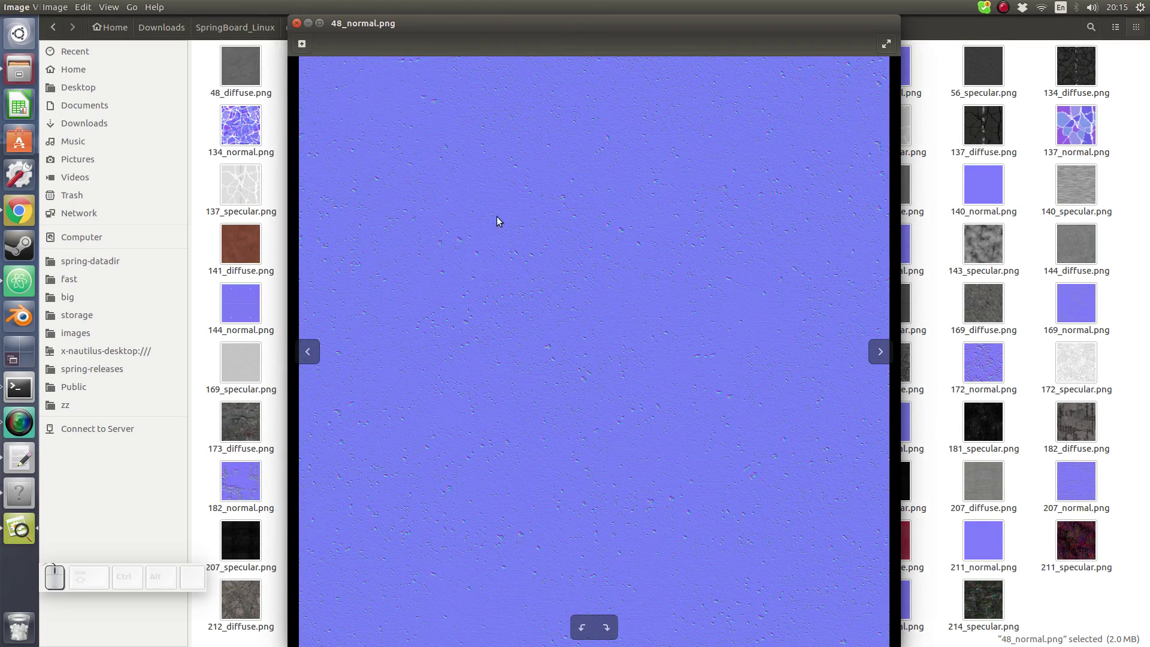
click(297, 24)
click(415, 90)
key(Return)
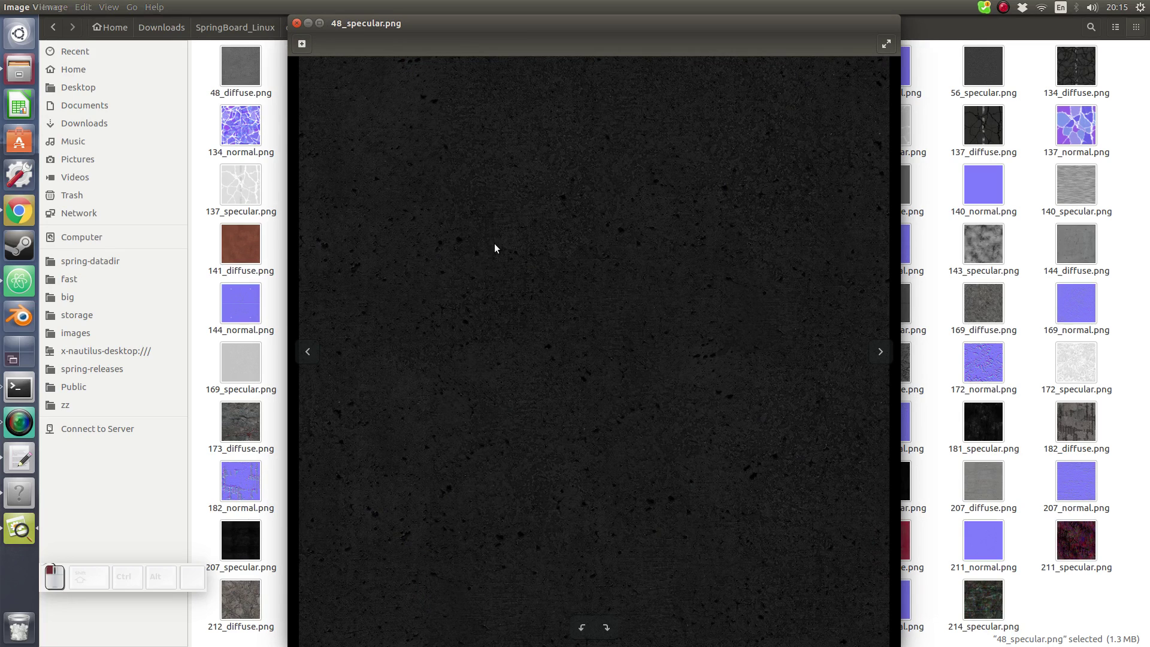
click(297, 23)
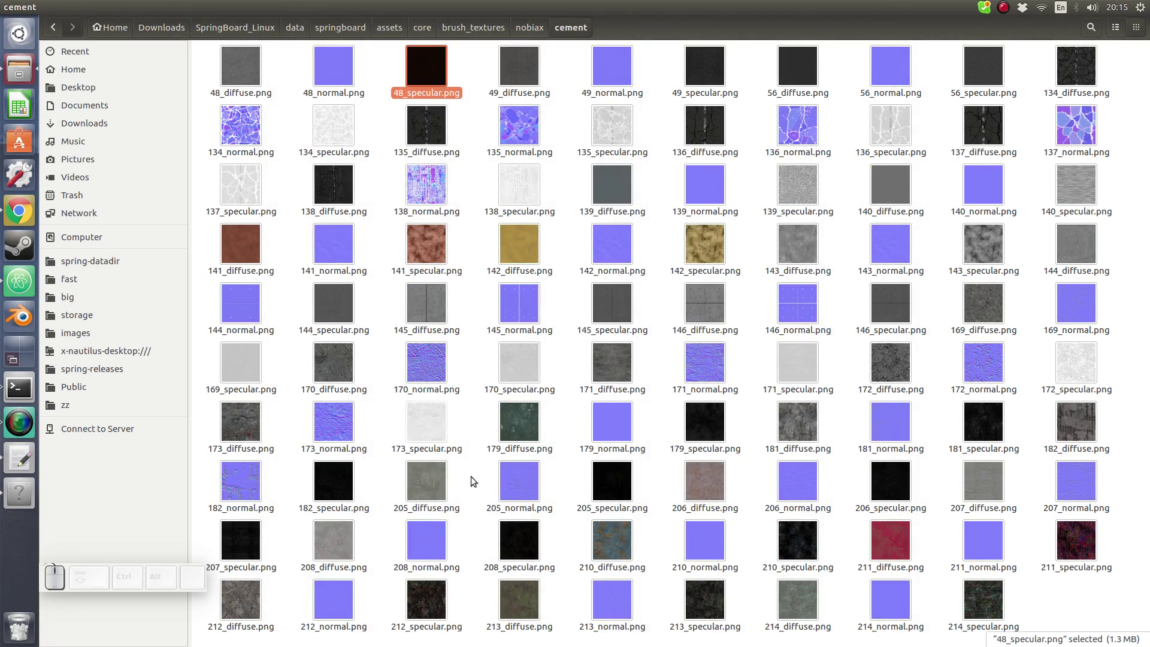
Go back to the core folder, look inside its detail and skyboxes folders, and return to the springboard folder
key(BackSpace)
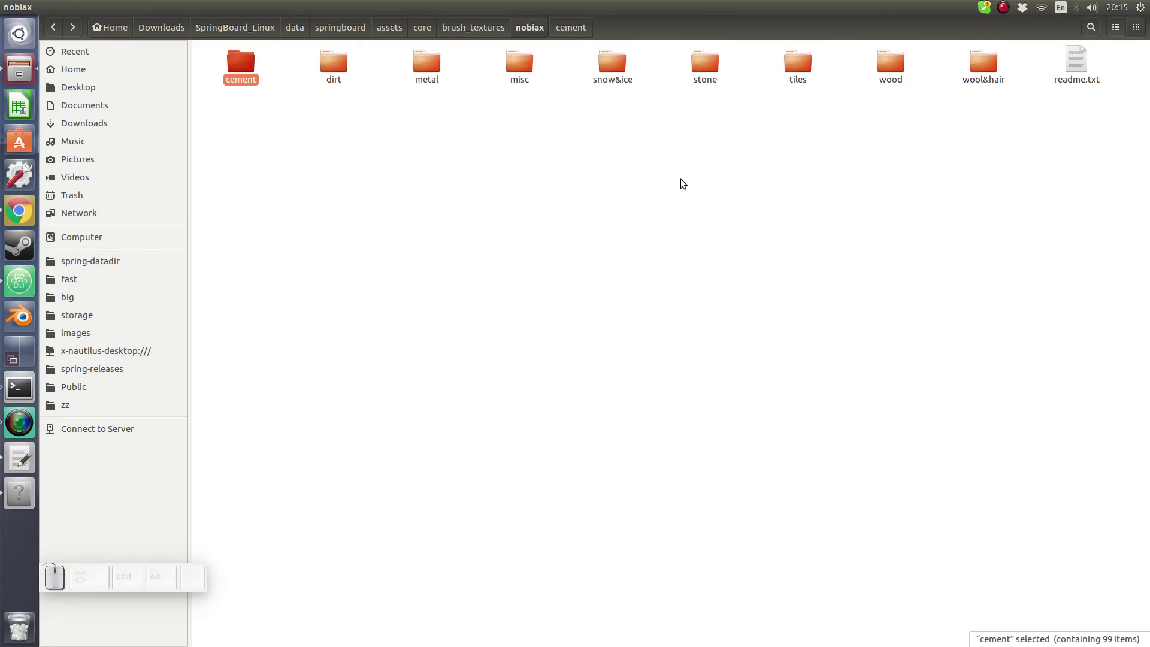
key(BackSpace)
key(BackSpace)
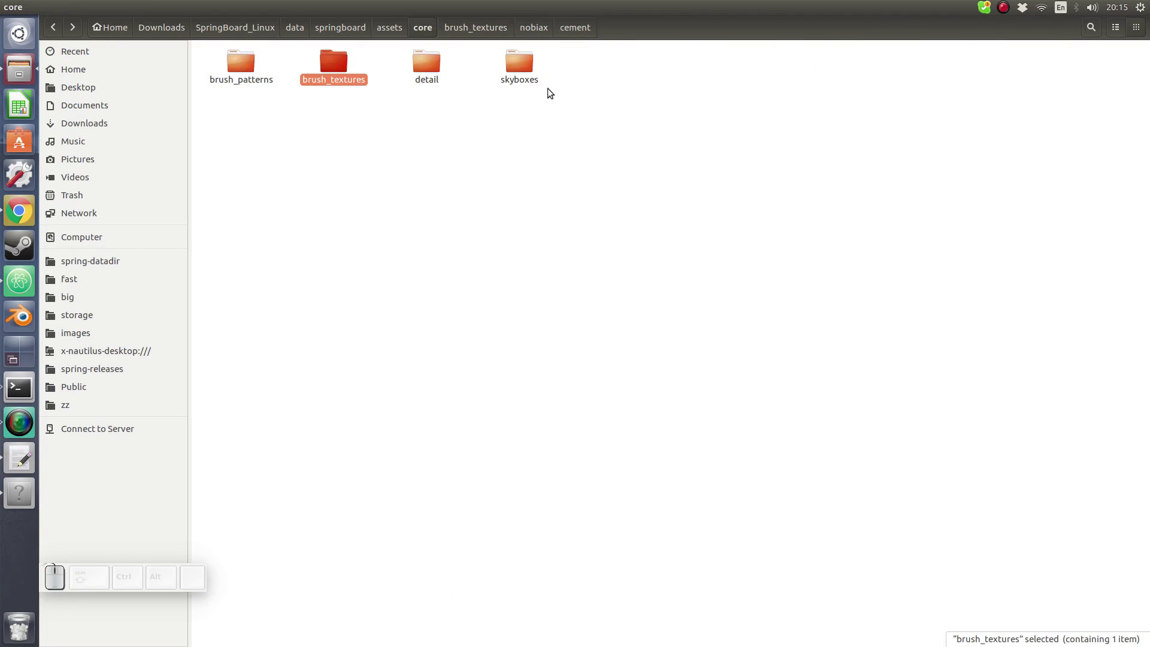
double_click(414, 67)
drag(245, 116, 468, 150)
key(BackSpace)
double_click(529, 77)
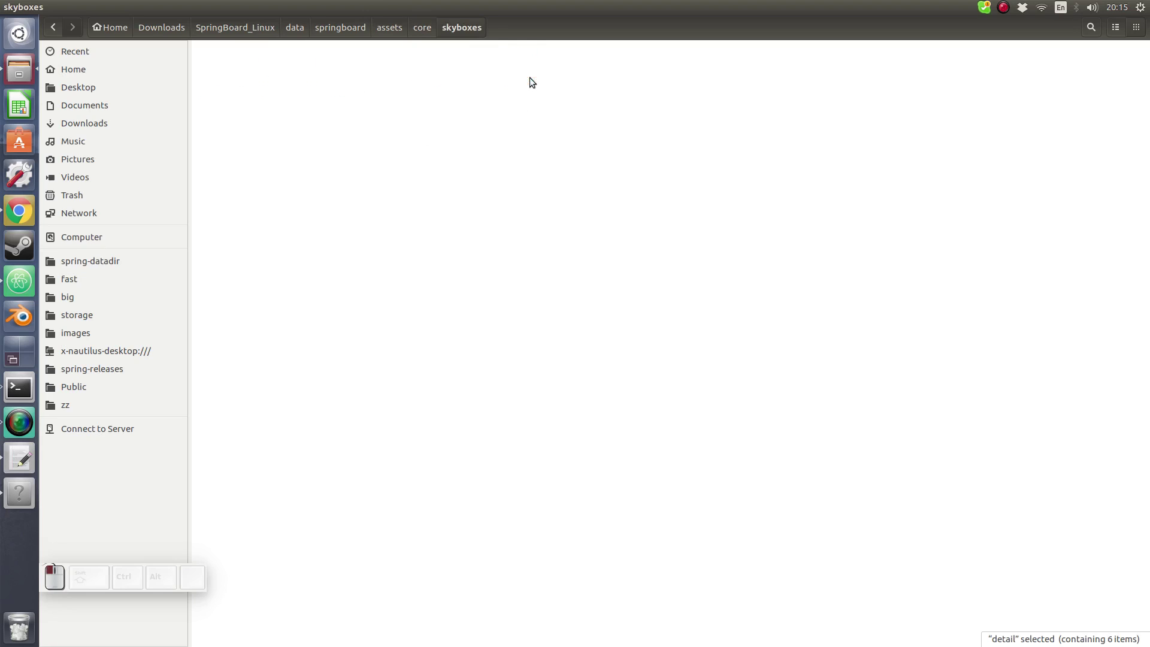
key(BackSpace)
key(BackSpace)
key(BackSpace)
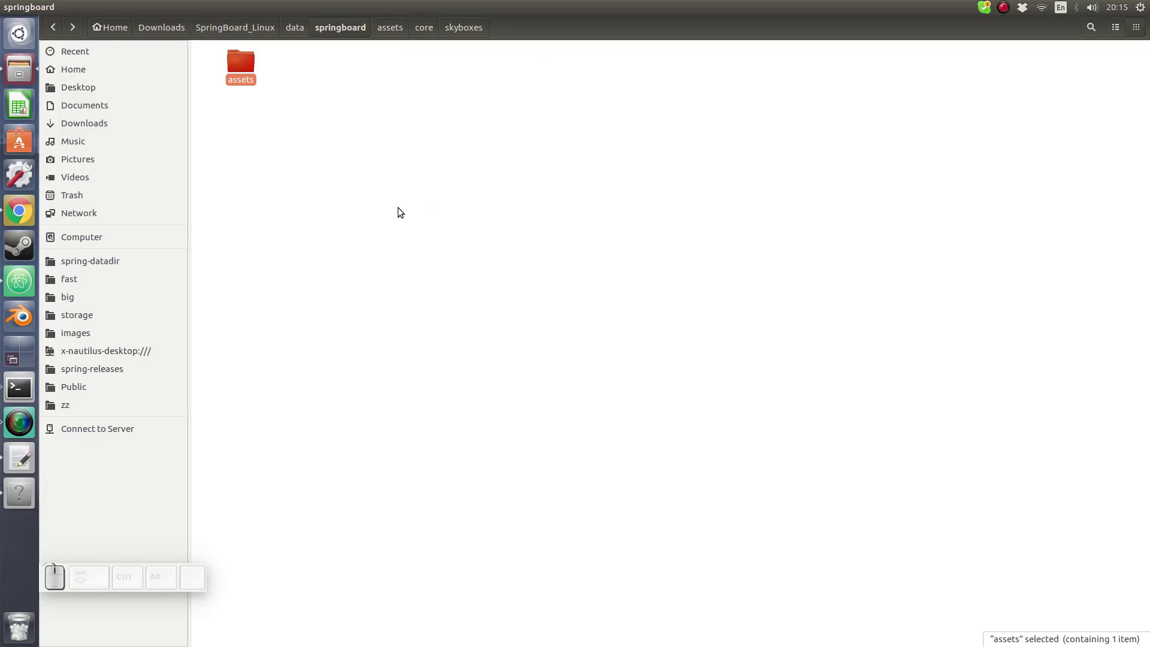
Close the running SpringBoard editor and relaunch it from the SpringBoard_Linux folder
click(20, 492)
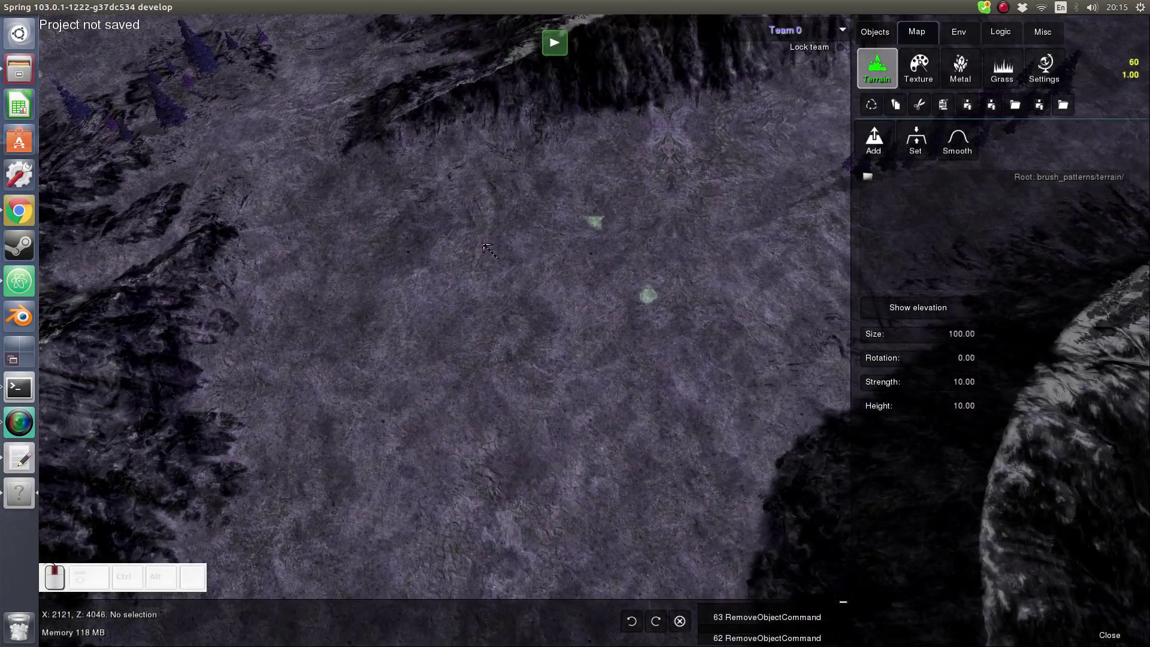
click(104, 2)
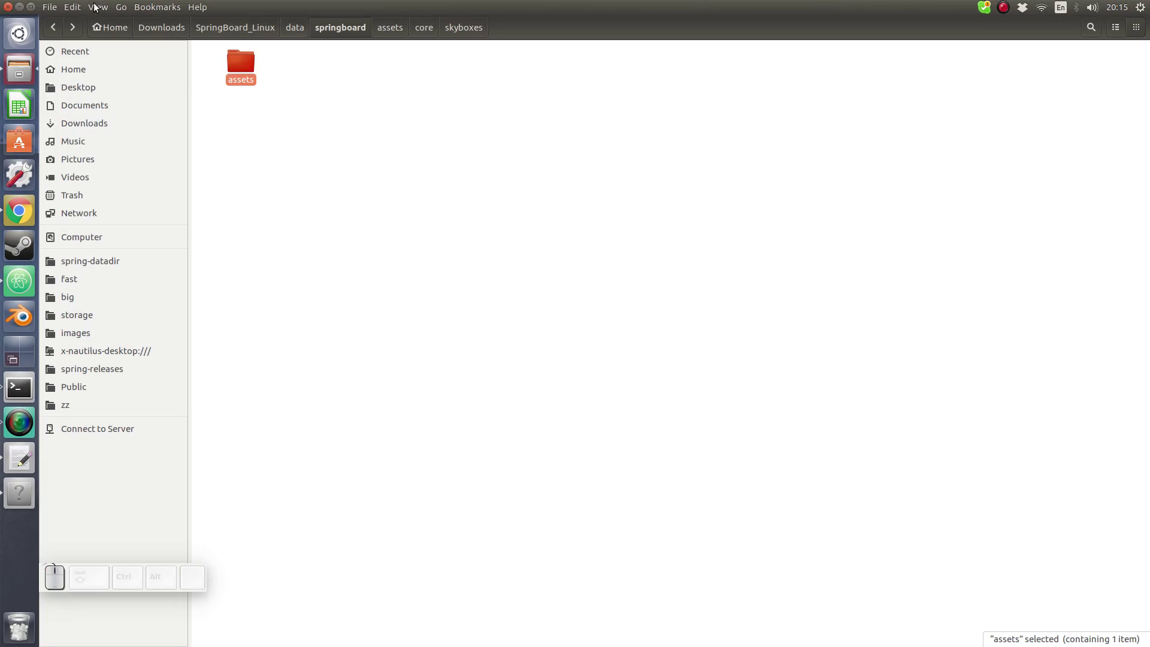
click(403, 172)
click(20, 492)
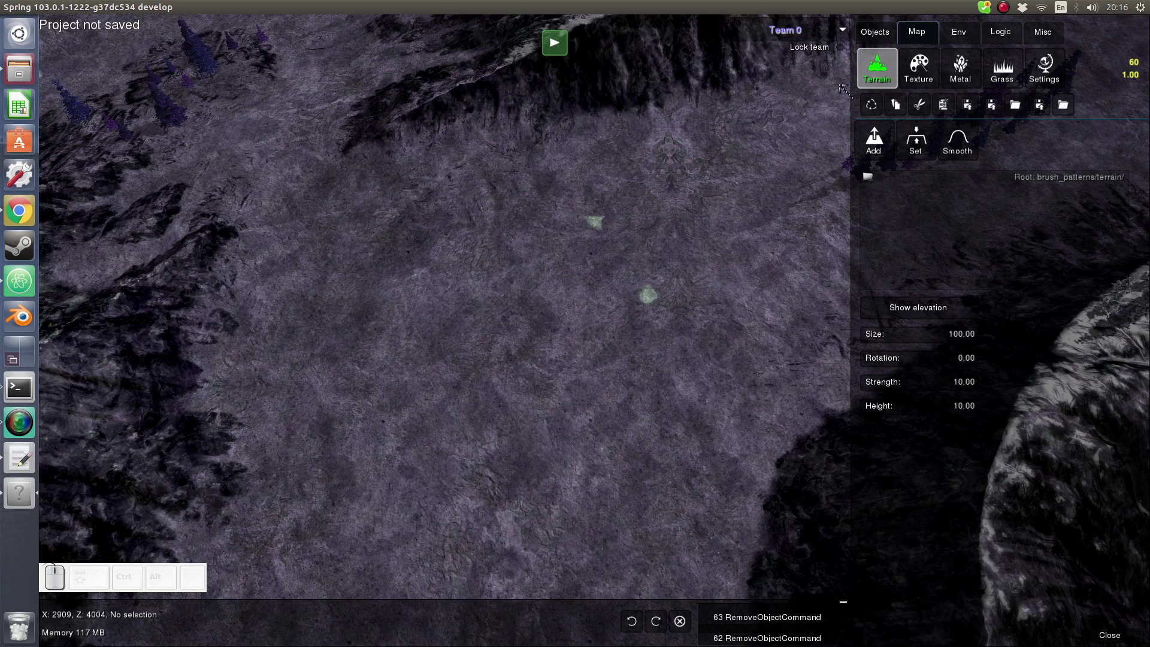
key(alt+F4)
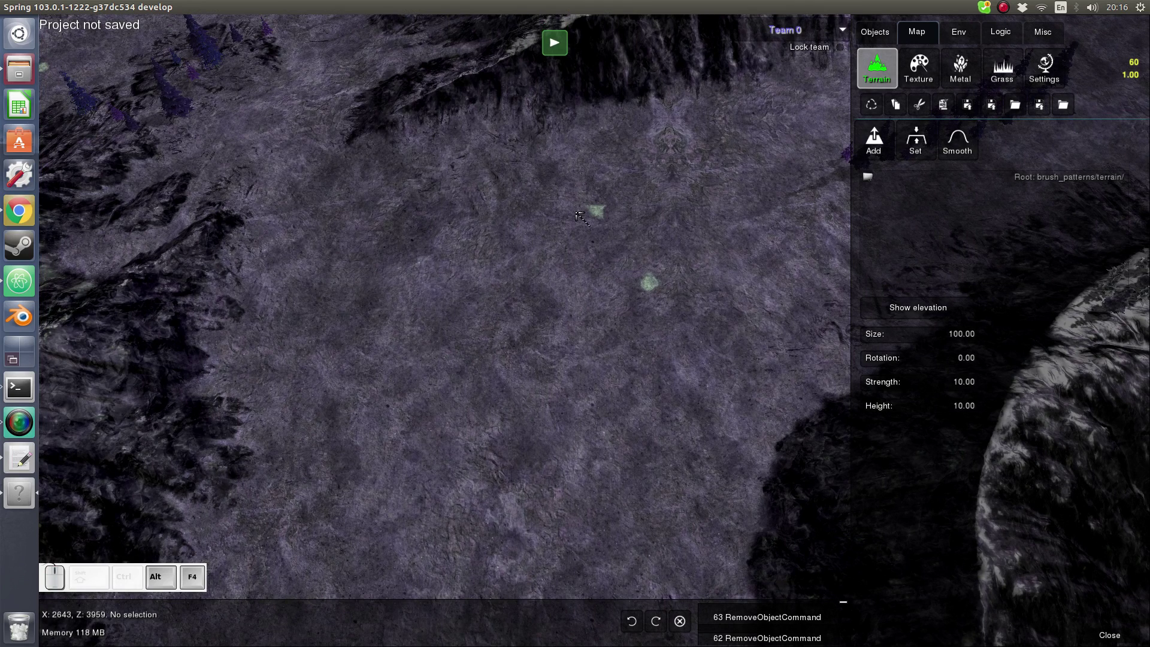
key(alt+Tab)
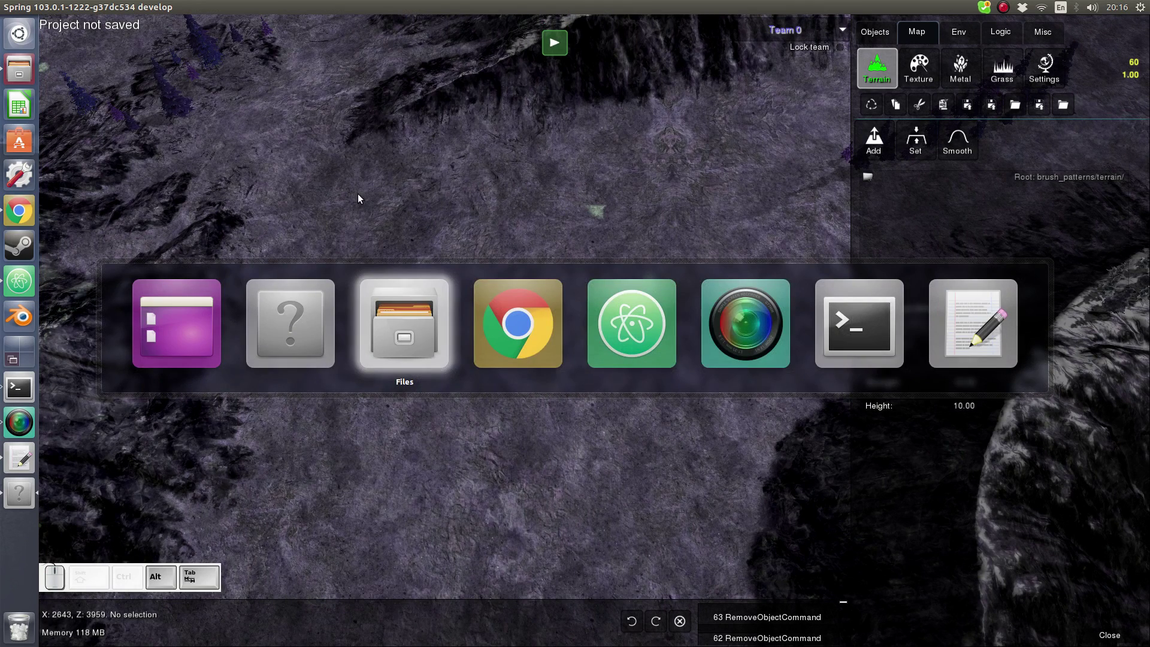
click(272, 34)
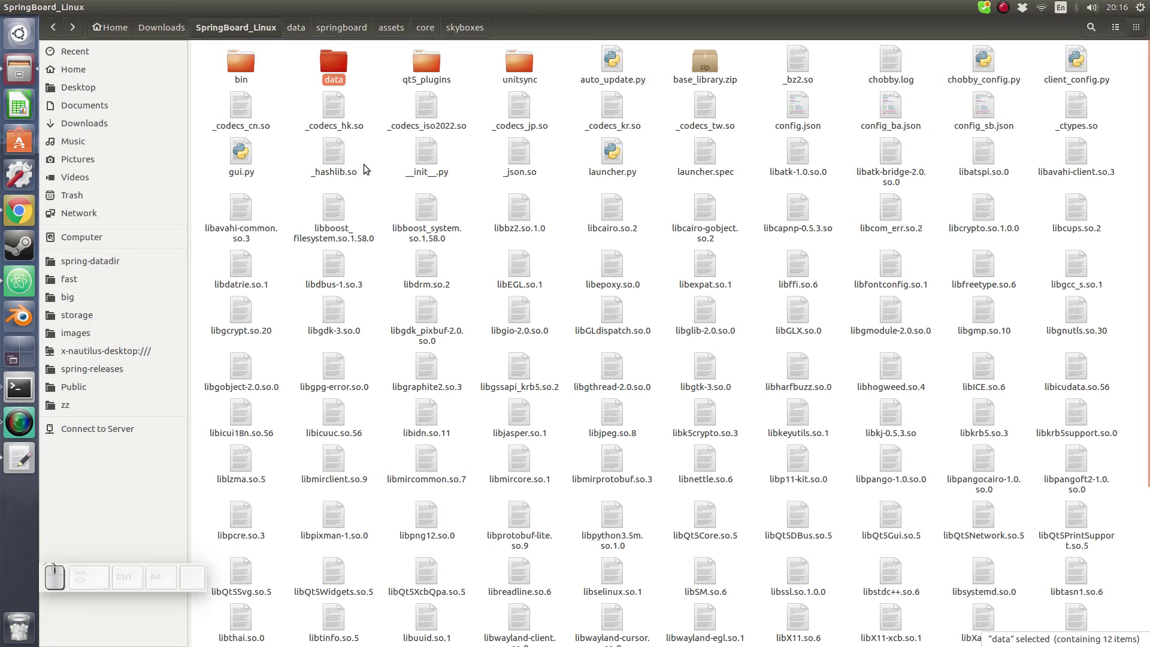
scroll(364, 164, down, 10)
double_click(705, 550)
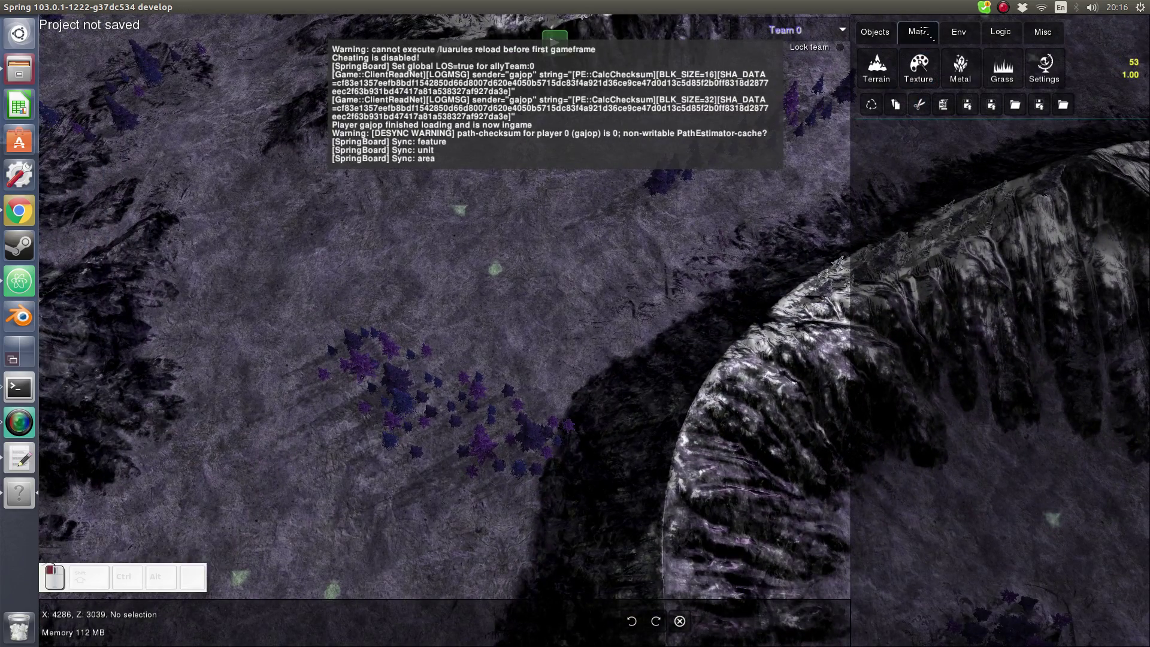
Open the map's terrain editor, choose the circle2 brush from the core folder and activate the Add tool
click(890, 56)
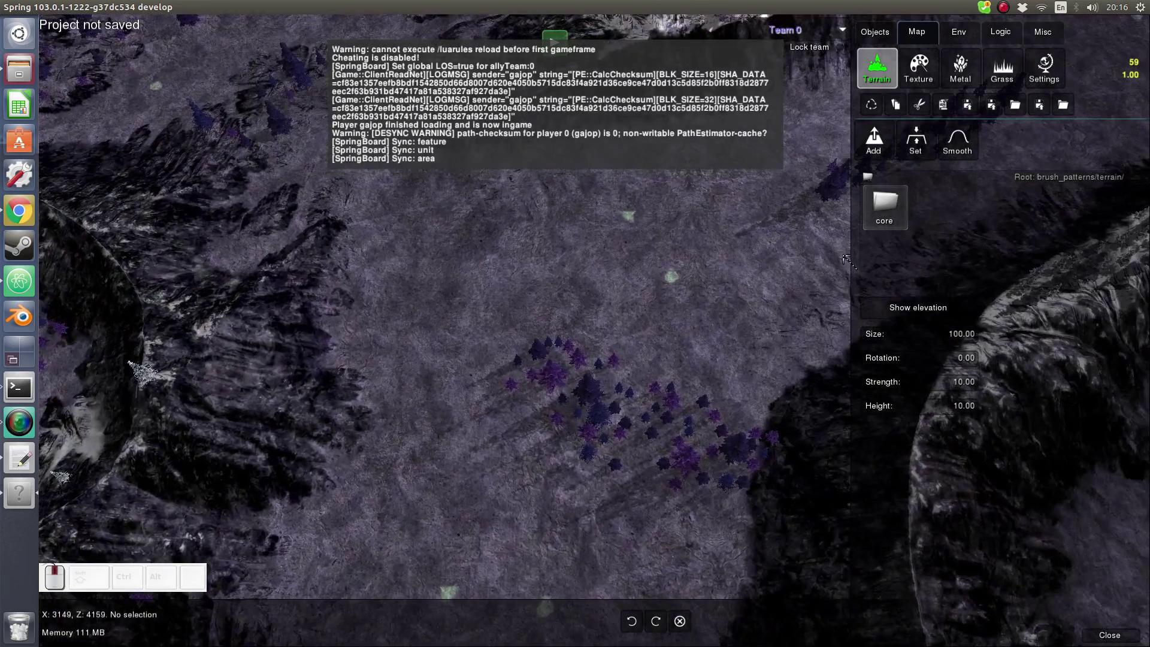
click(885, 218)
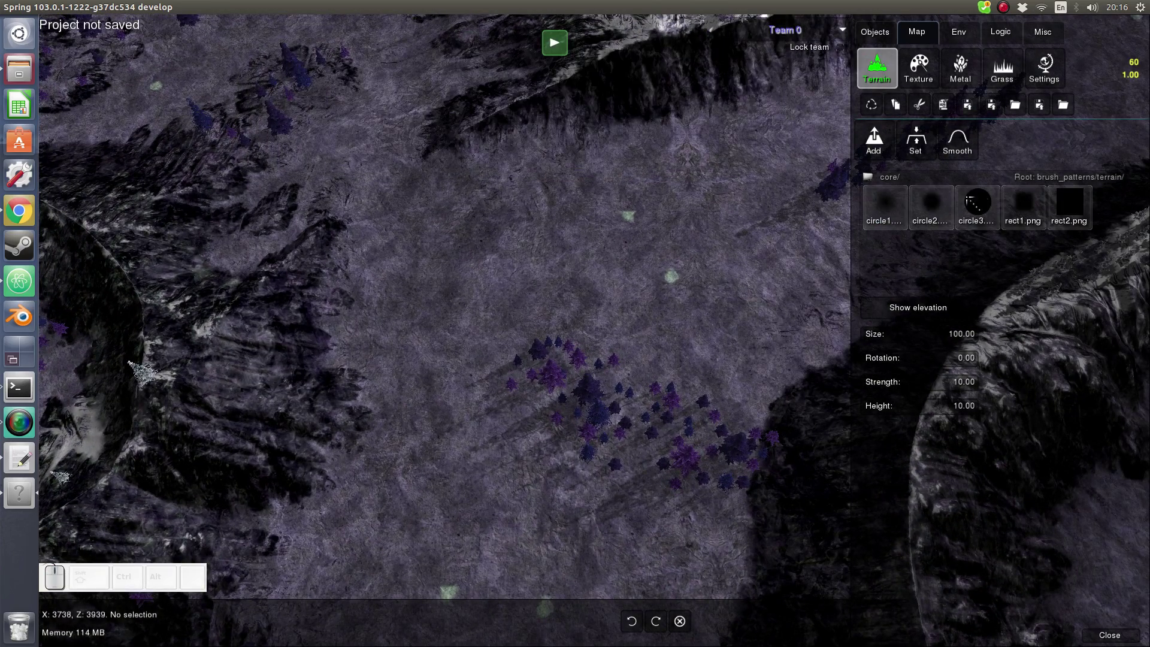
scroll(765, 336, up, 3)
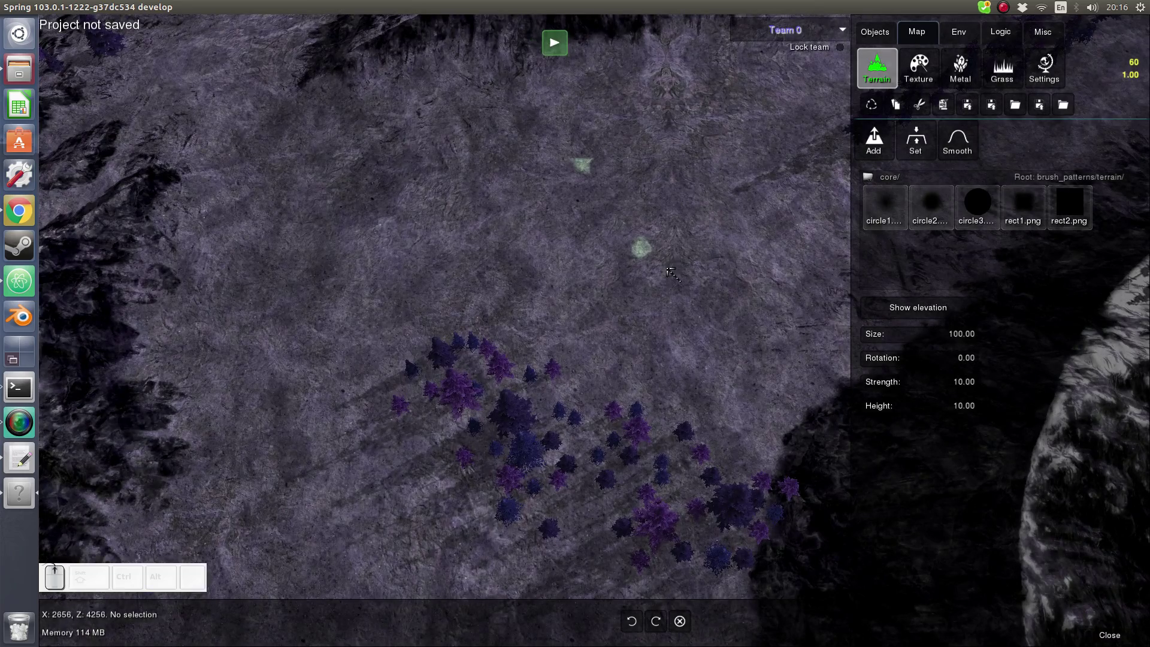
scroll(672, 274, up, 3)
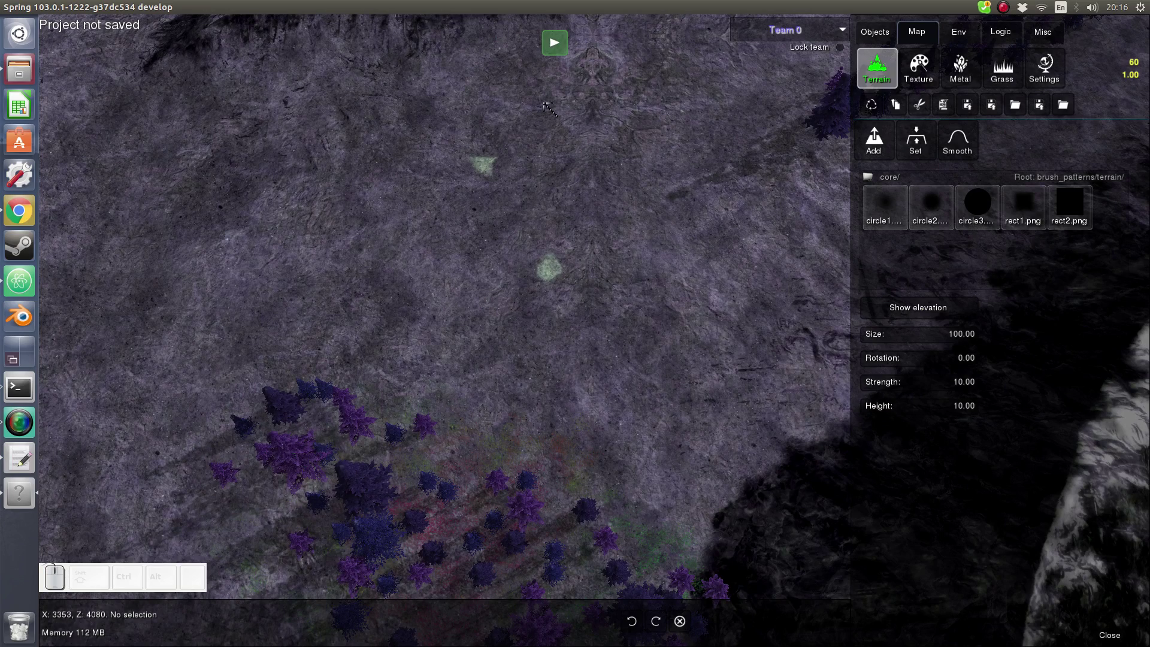
scroll(659, 240, up, 2)
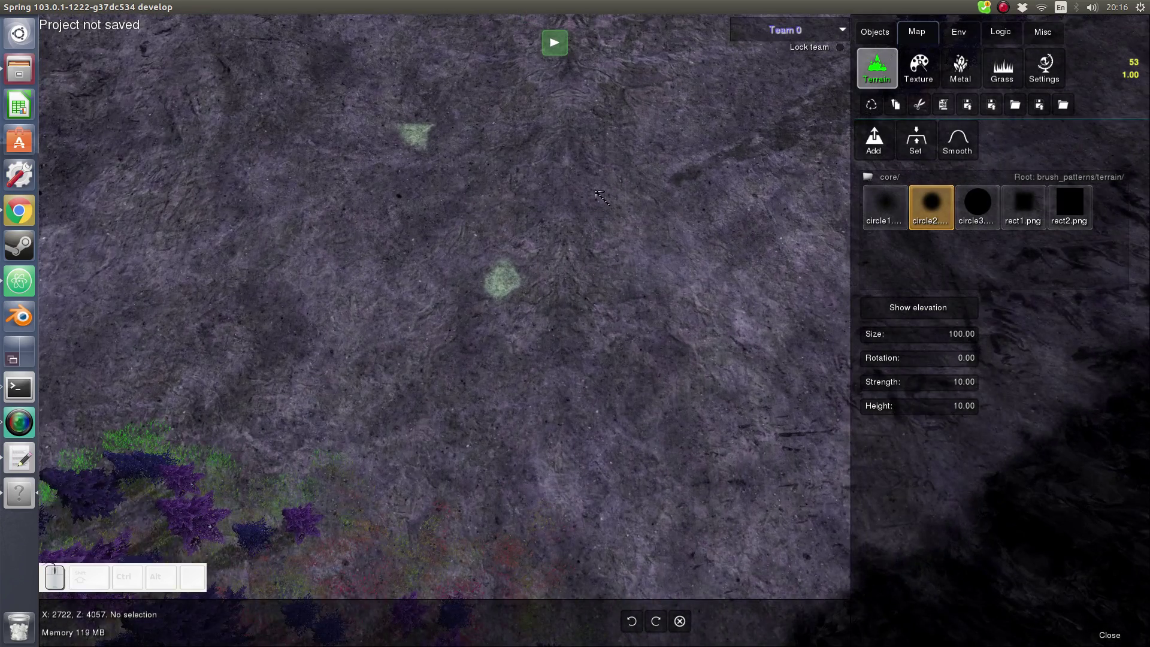
scroll(489, 133, down, 4)
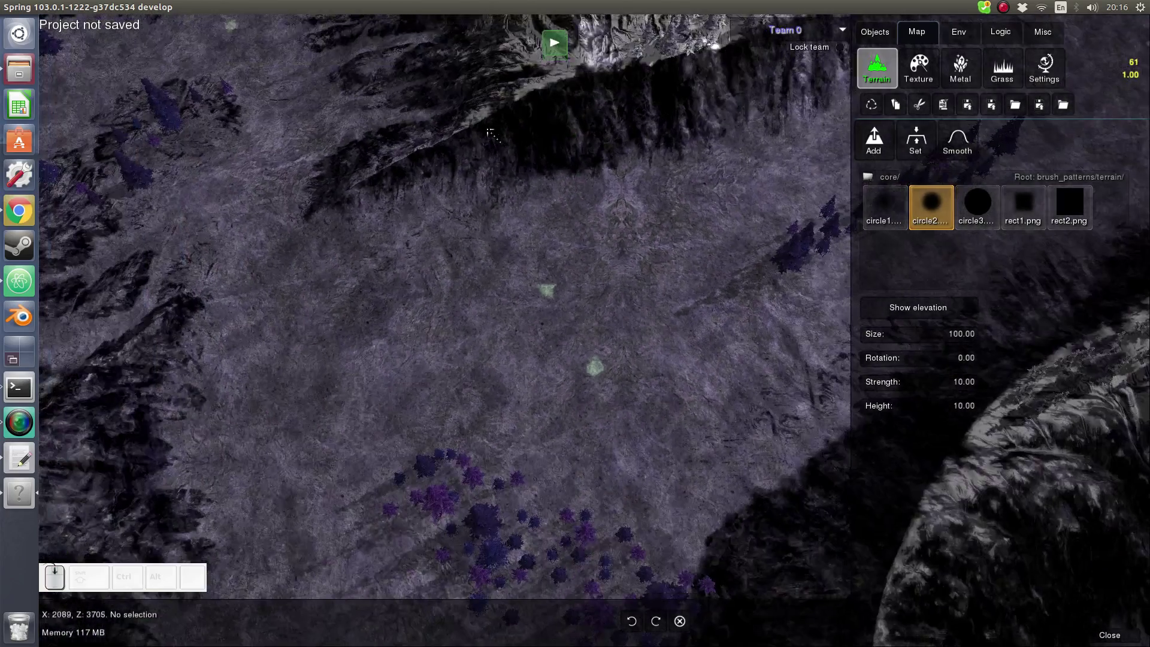
scroll(636, 297, down, 2)
scroll(606, 299, up, 2)
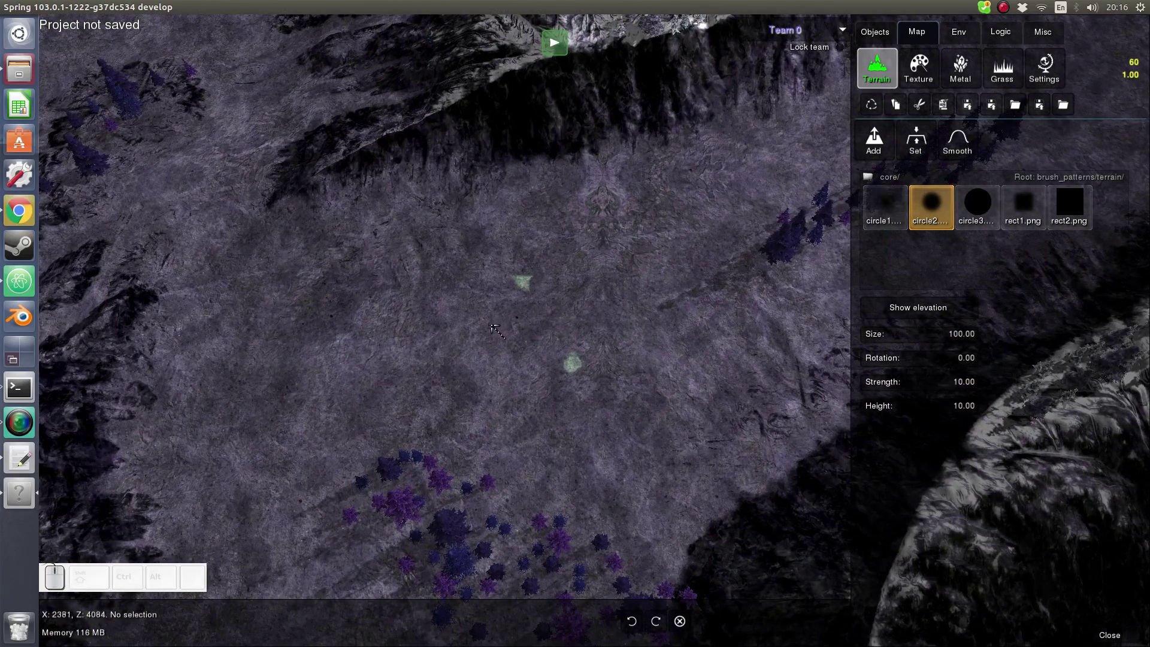
scroll(653, 299, up, 3)
middle_drag(653, 300, 756, 275)
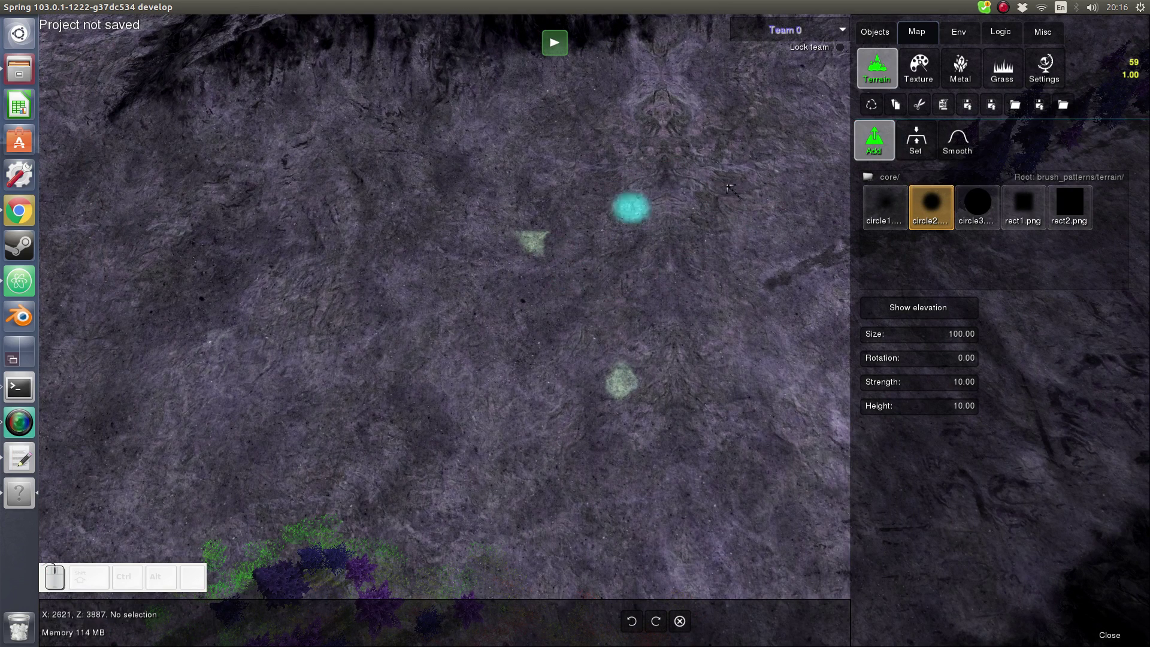
Try raising a looped ridge around the lower green patch with the size 100 Add brush, and undo it
scroll(667, 319, up, 2)
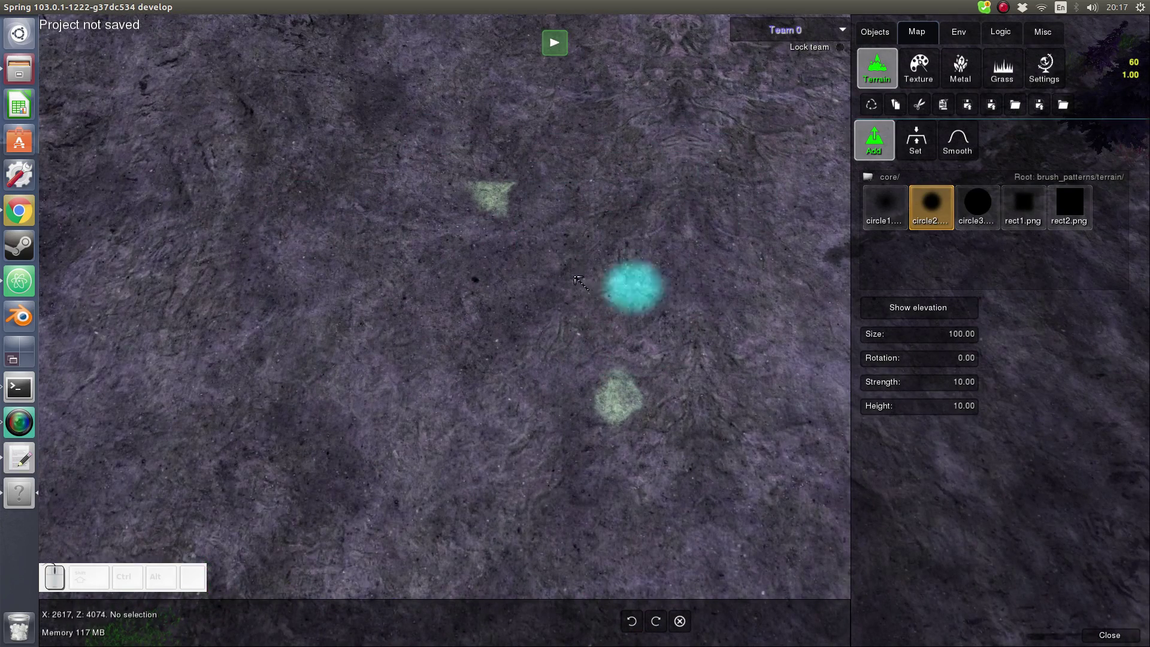
scroll(554, 255, down, 1)
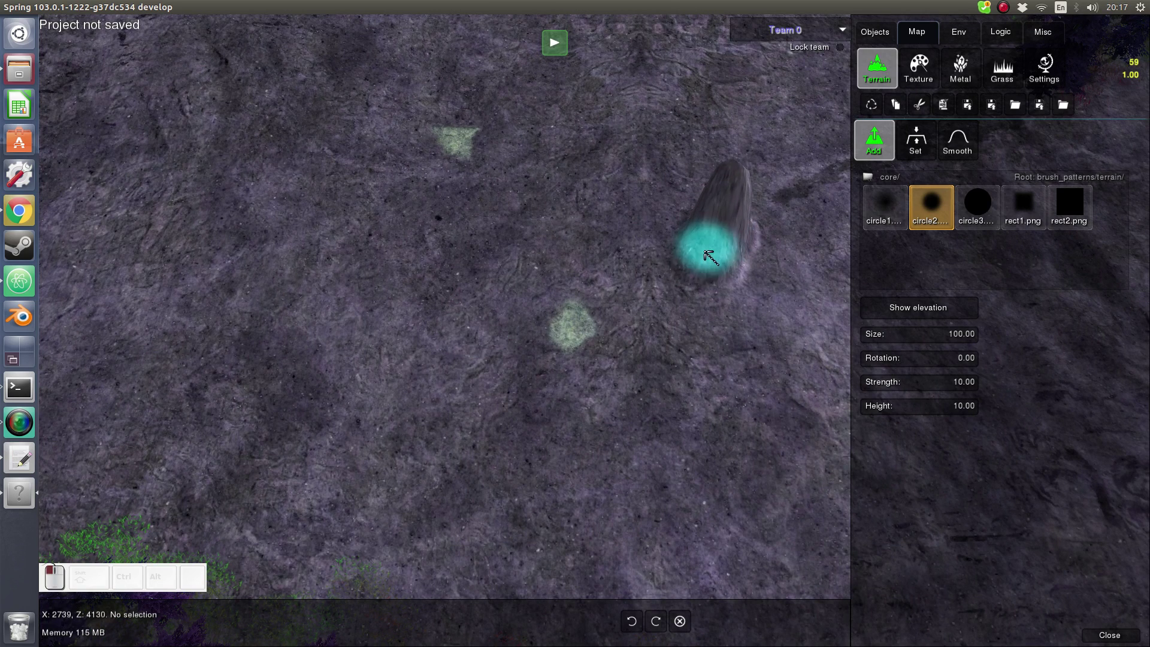
drag(710, 255, 608, 255)
mouse_move(473, 265)
mouse_down()
mouse_move(437, 396)
mouse_move(631, 422)
mouse_move(766, 305)
mouse_move(756, 209)
mouse_up()
scroll(757, 264, down, 2)
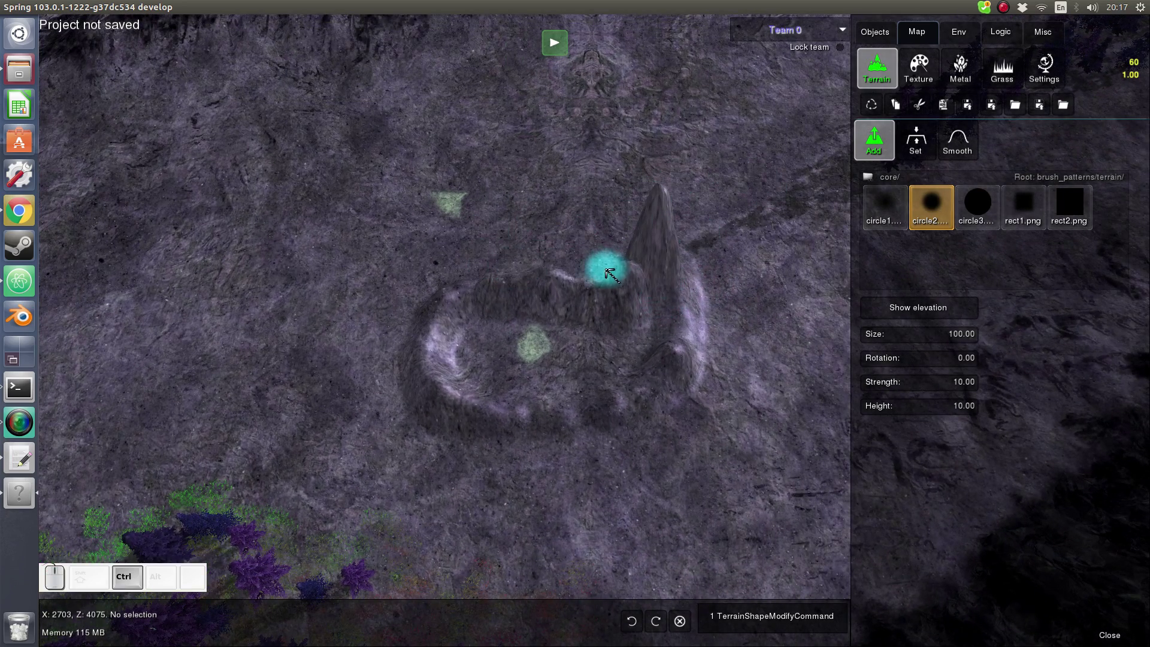
key(ctrl+z)
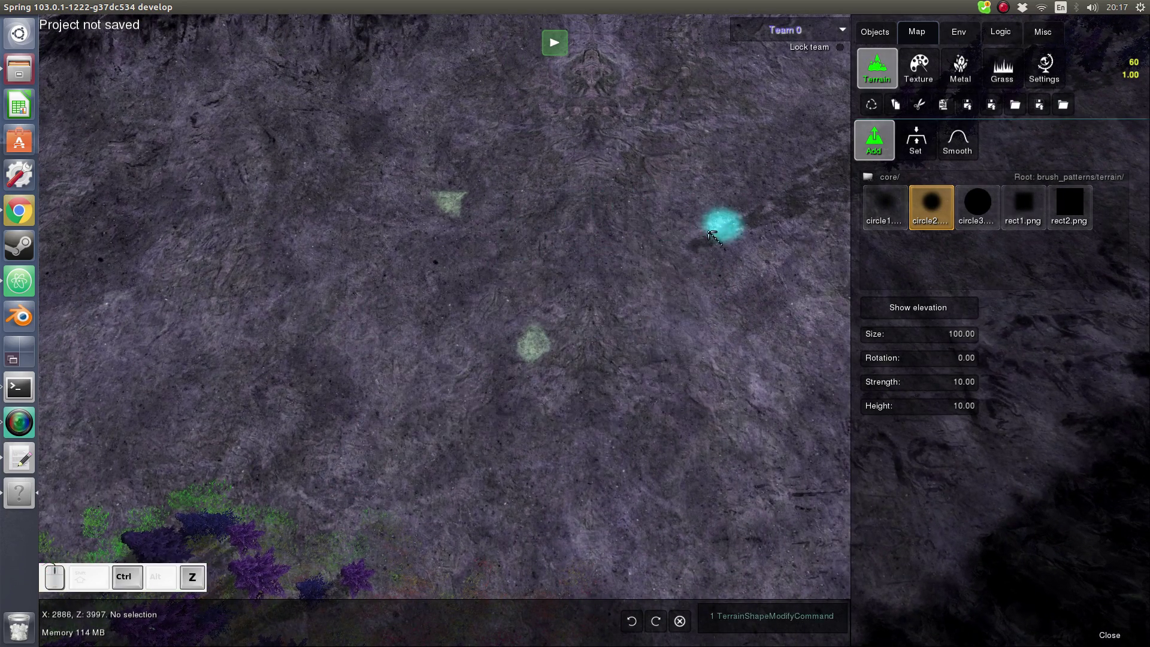
Try larger and smaller sizes for the terrain brush and settle on a size of 371.26
shift+scroll(663, 282, up, 10)
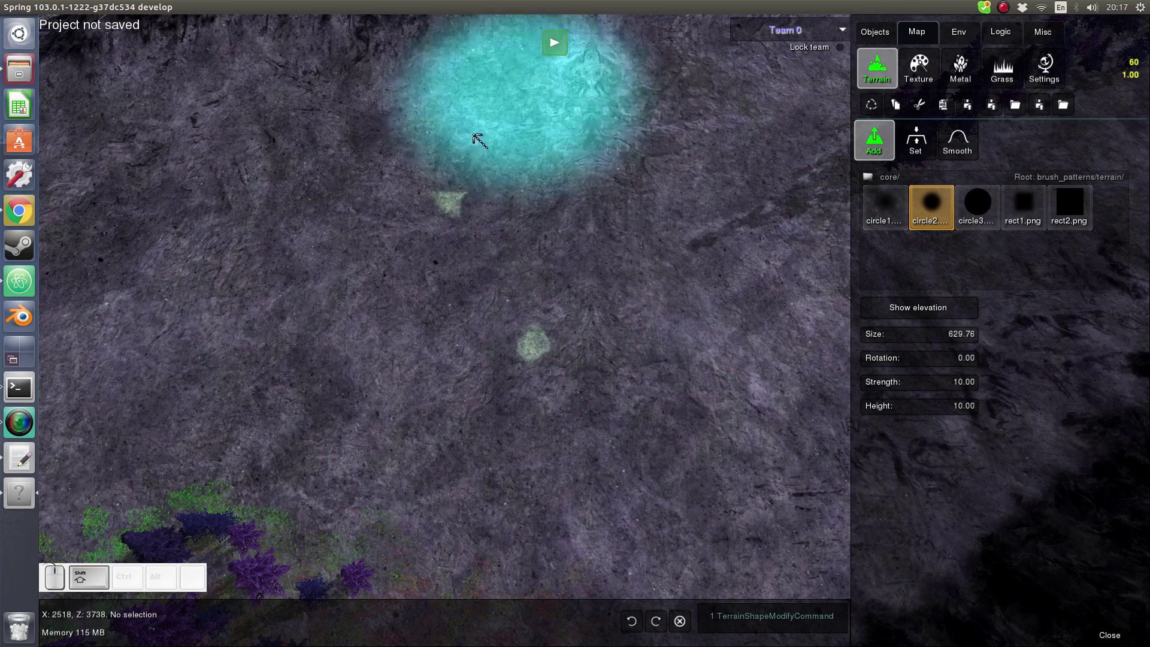
shift+scroll(508, 234, up, 3)
shift+scroll(565, 231, down, 11)
shift+scroll(569, 250, up, 9)
shift+scroll(605, 249, down, 1)
shift+scroll(611, 246, up, 1)
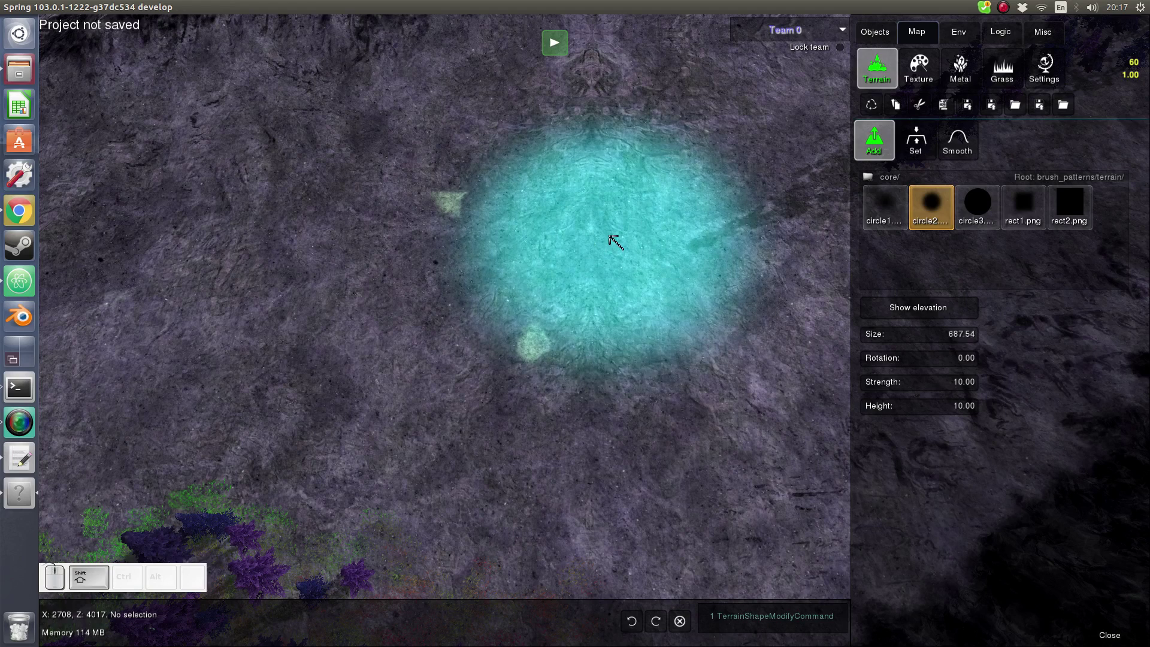
shift+scroll(611, 237, down, 6)
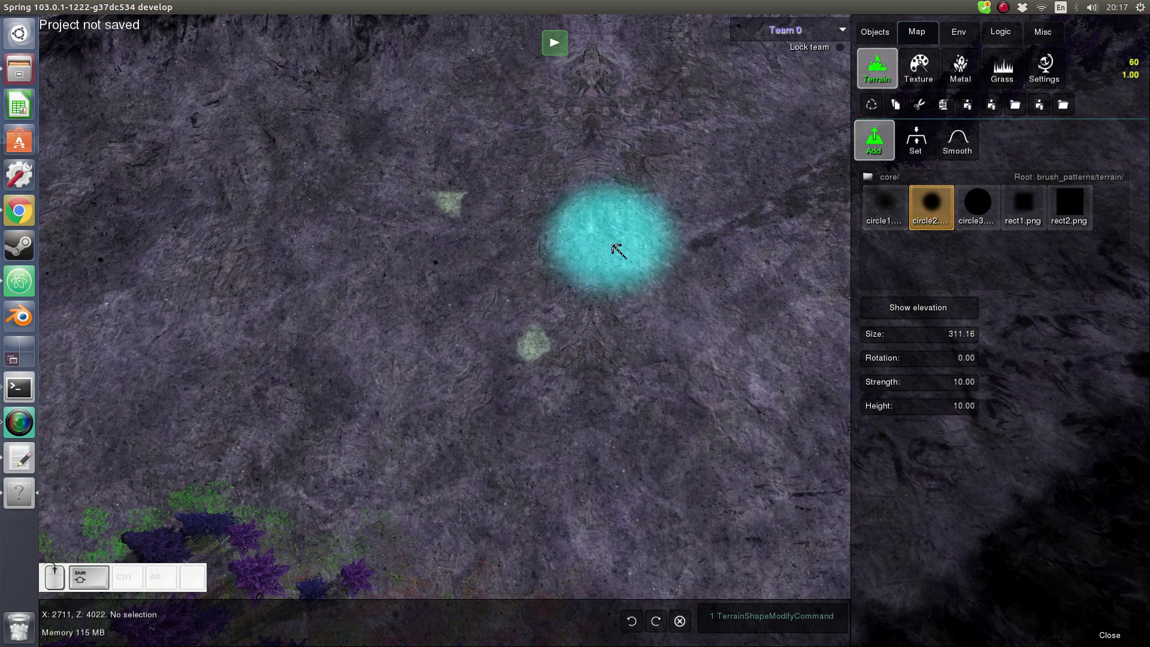
shift+scroll(475, 337, down, 2)
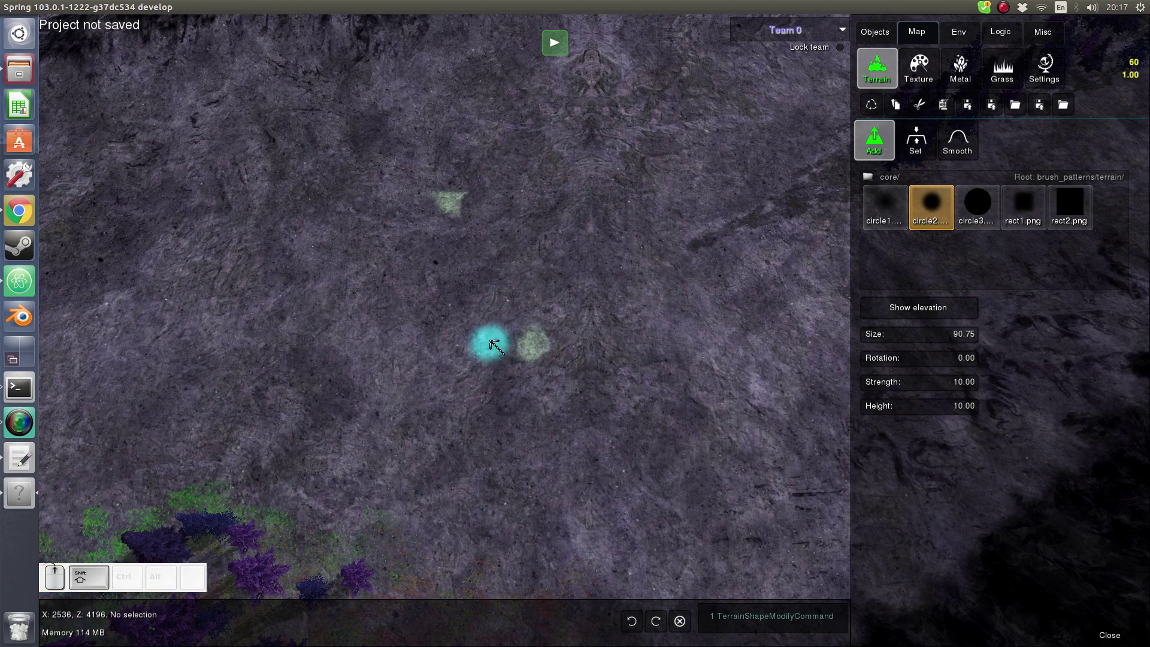
shift+scroll(527, 346, up, 1)
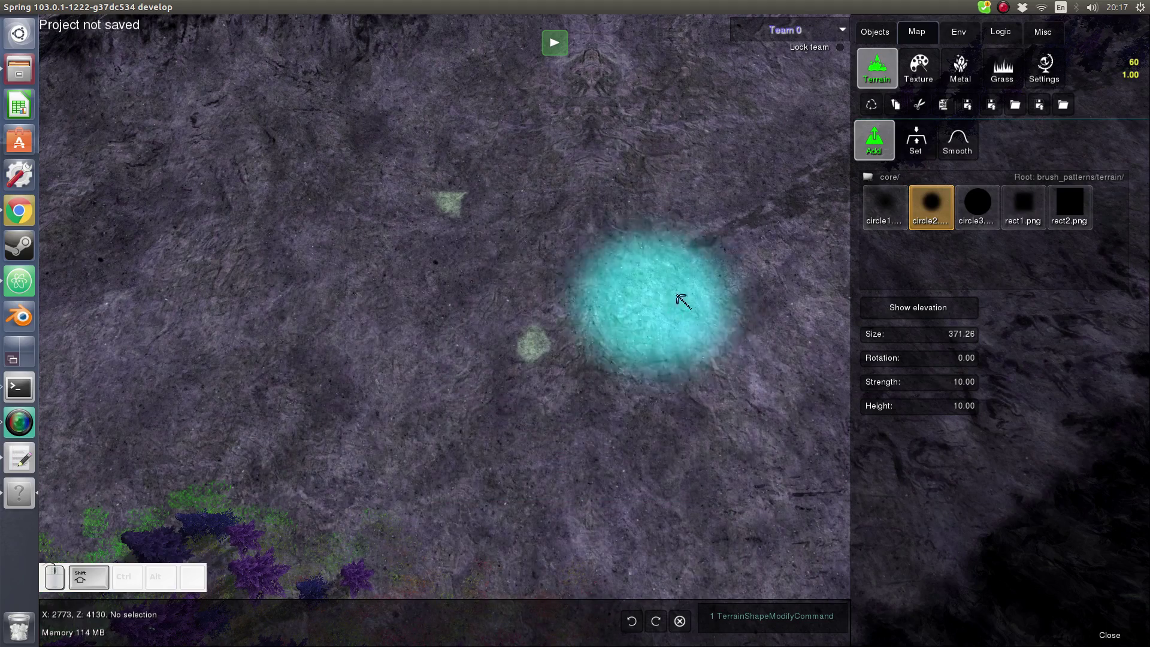
Raise broad hills around the two green patches with two strokes of the circle2 Add brush at size 371.26
middle_drag(572, 324, 562, 264)
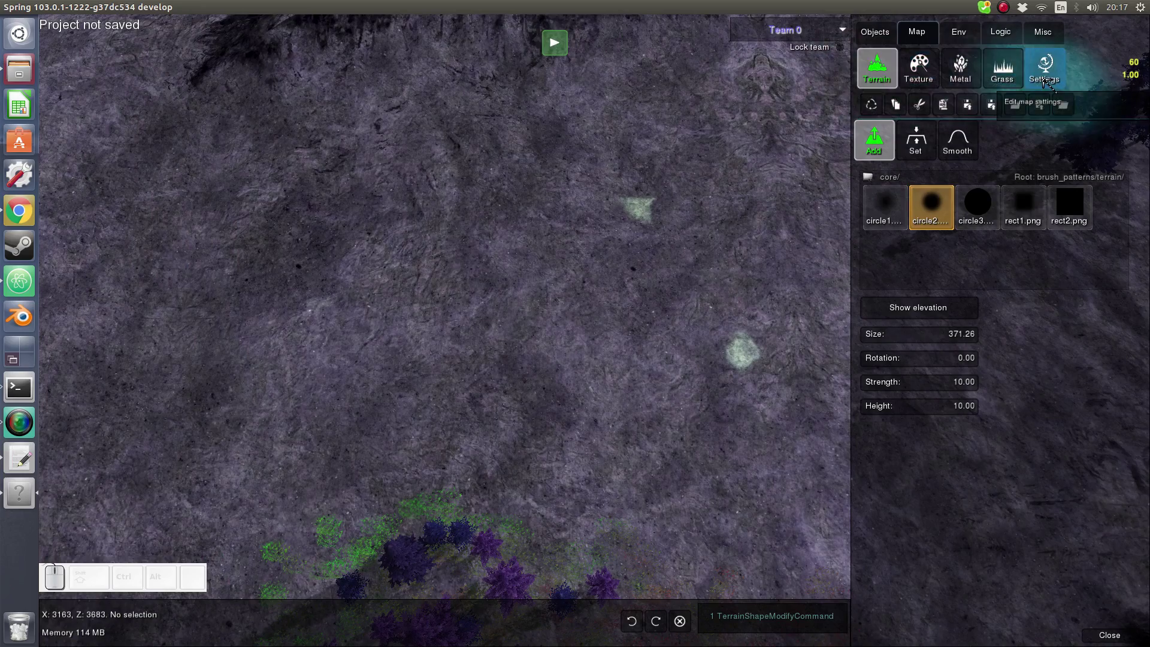
mouse_move(698, 389)
middle_down()
mouse_move(700, 313)
mouse_move(710, 302)
middle_up()
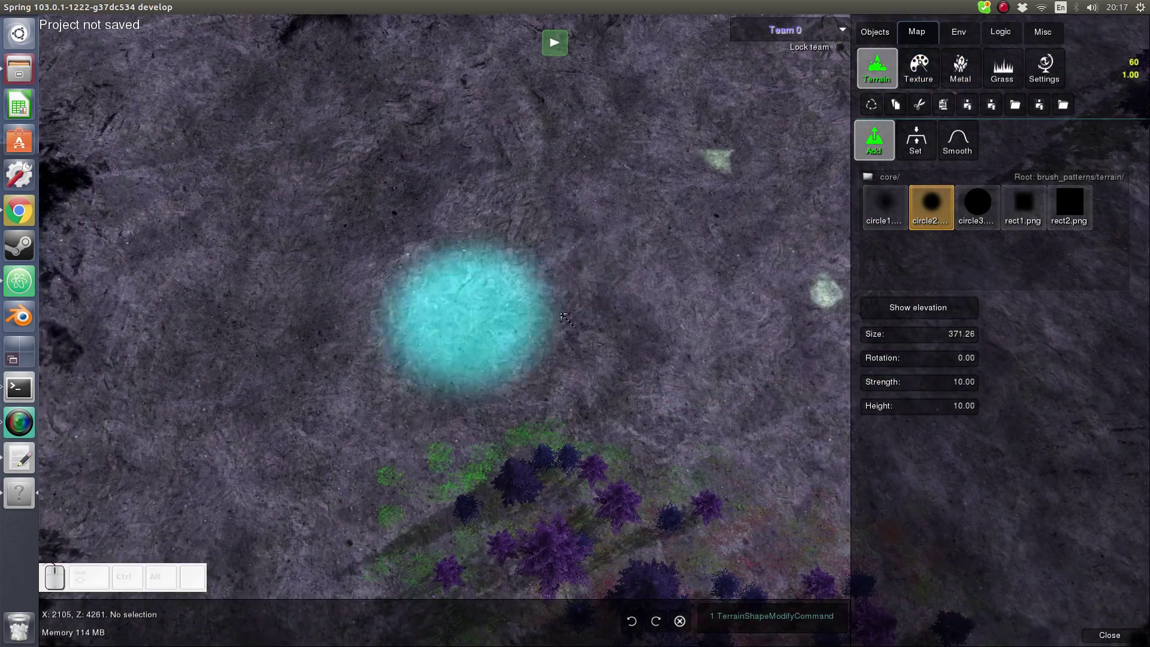
middle_drag(753, 266, 524, 383)
middle_drag(548, 310, 818, 309)
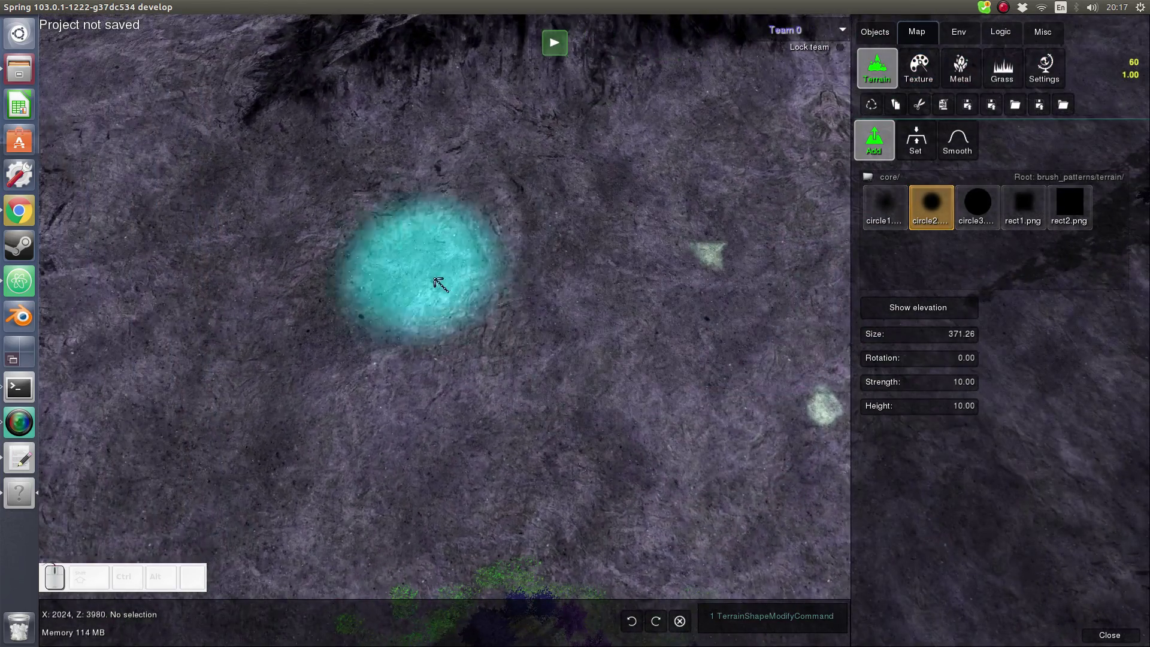
middle_drag(485, 304, 446, 305)
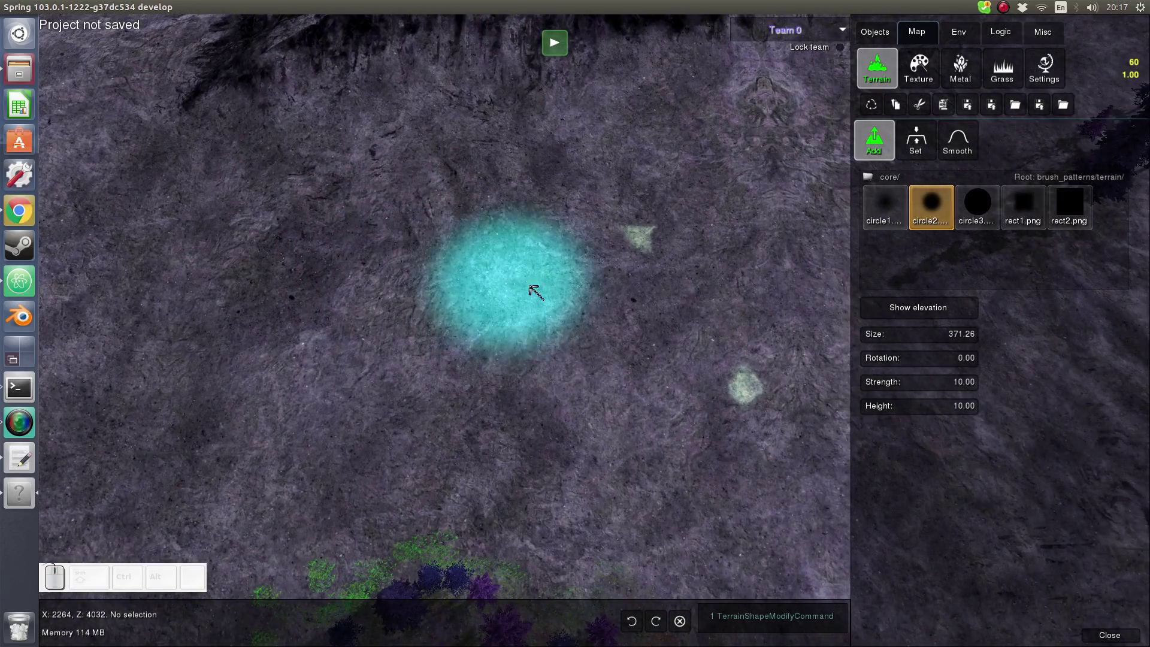
middle_drag(593, 252, 541, 190)
middle_drag(527, 261, 572, 247)
middle_drag(636, 293, 666, 307)
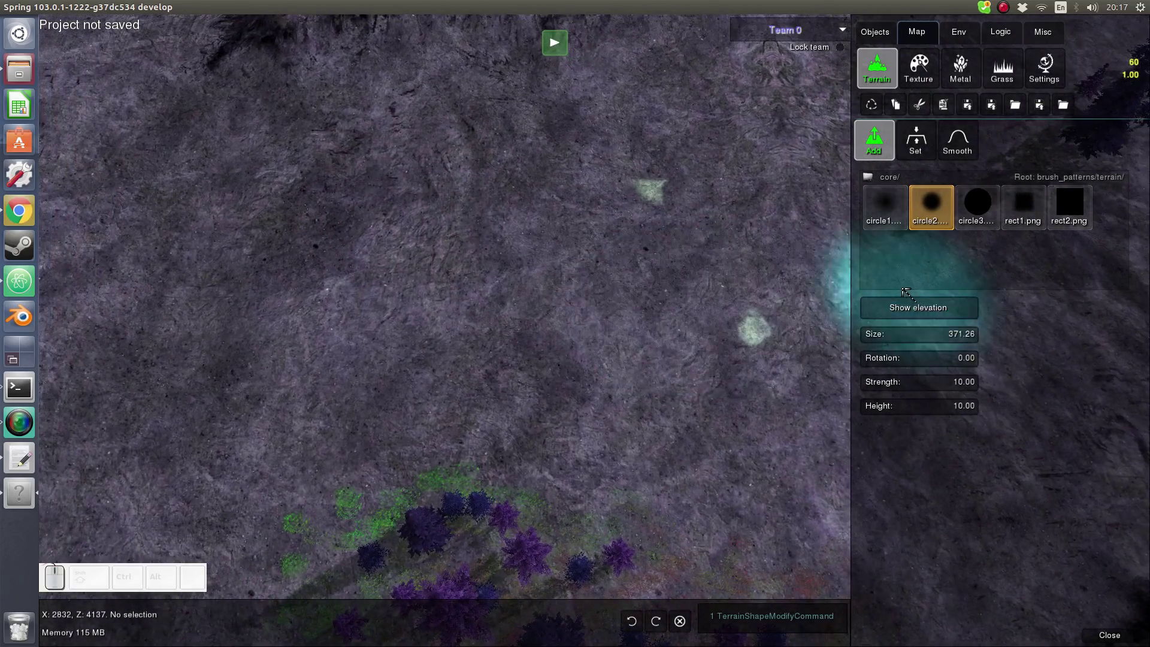
mouse_move(548, 191)
mouse_down()
mouse_move(558, 185)
mouse_move(584, 204)
mouse_move(667, 291)
mouse_move(771, 174)
mouse_move(842, 308)
mouse_up()
key(Right)
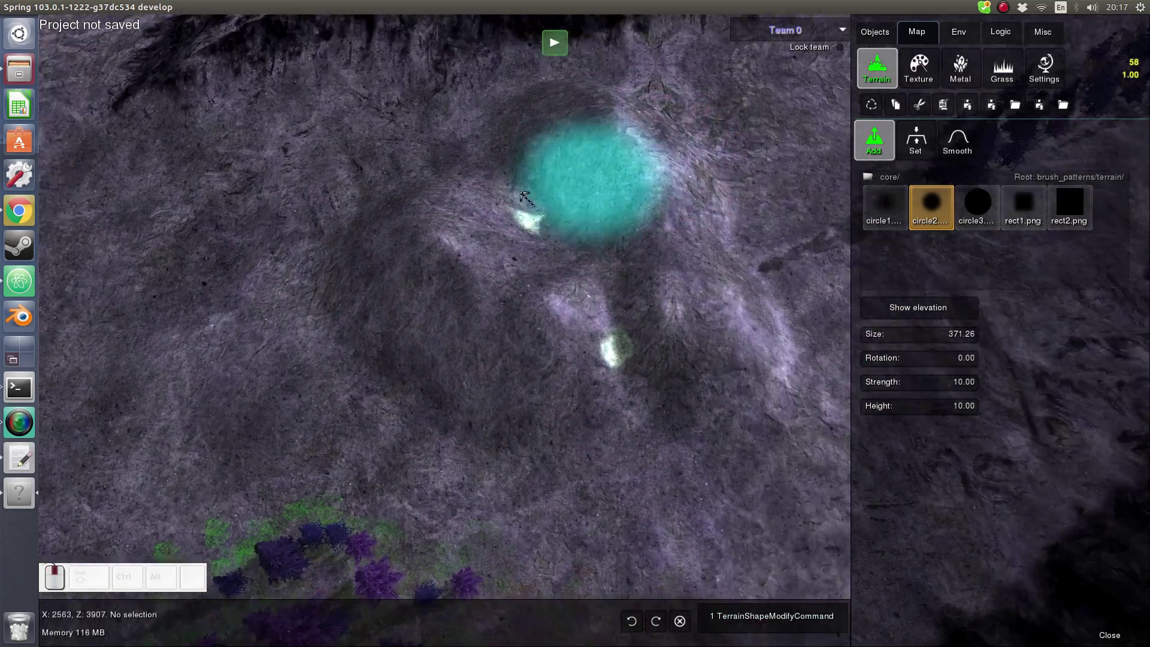
mouse_move(689, 322)
mouse_down()
mouse_move(667, 159)
mouse_move(651, 218)
mouse_move(685, 154)
mouse_up()
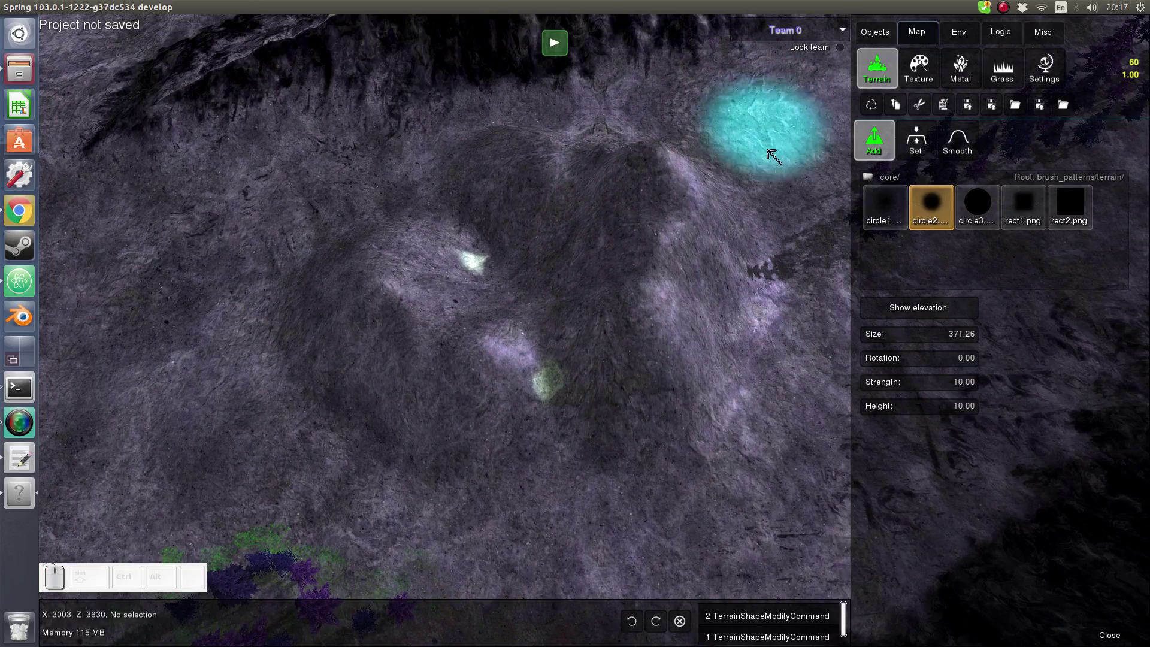
Raise another broad hill west of the upper light patch with the circle2 Add brush, and set the brush size to 341.56
mouse_move(554, 174)
mouse_down()
mouse_move(659, 187)
mouse_move(672, 352)
mouse_move(647, 287)
mouse_move(379, 335)
mouse_up()
mouse_move(380, 335)
right_down()
mouse_move(503, 195)
mouse_move(572, 318)
right_up()
middle_drag(573, 318, 924, 357)
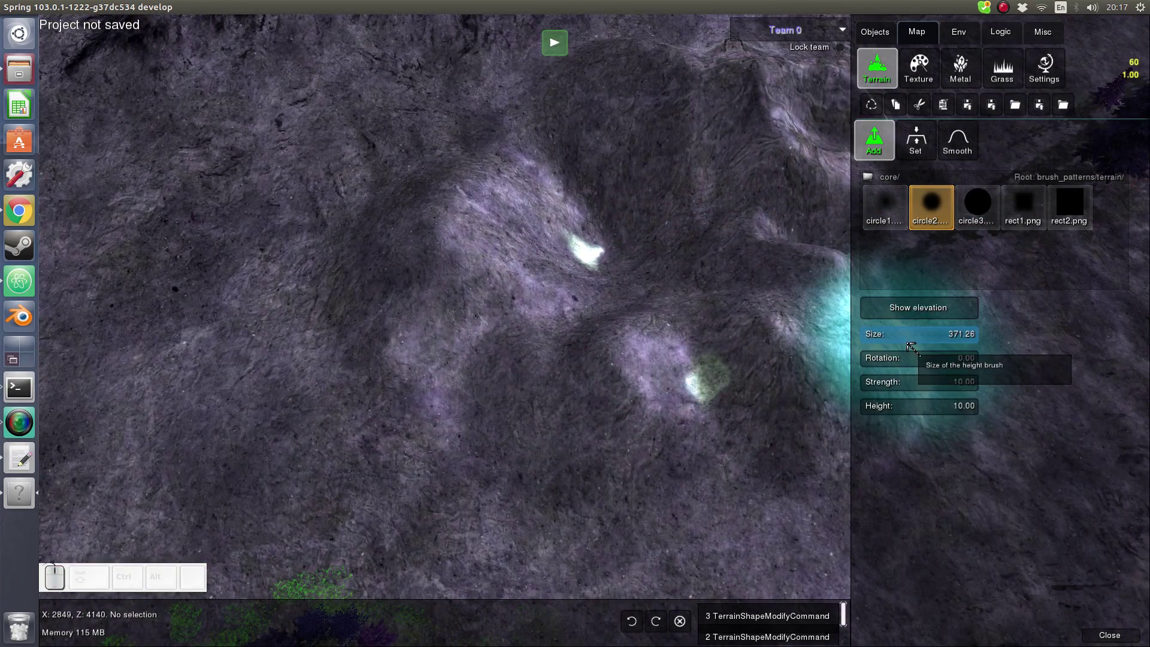
drag(906, 338, 904, 338)
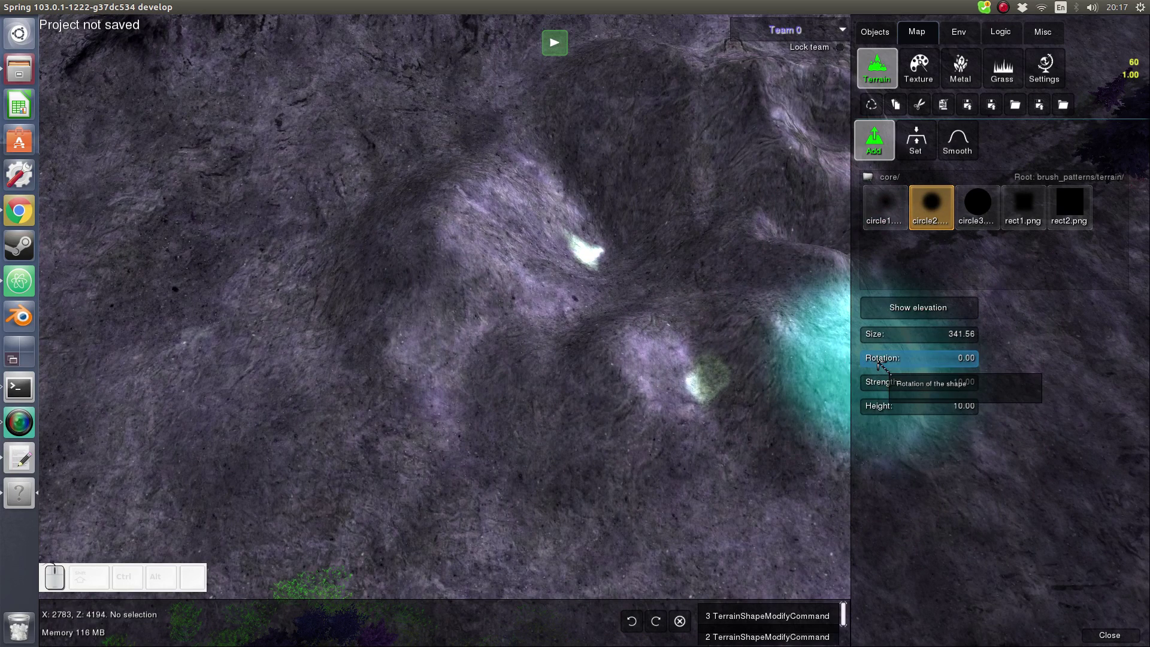
Try several rotations of the circle2 brush, ending at -90.60
drag(929, 357, 917, 358)
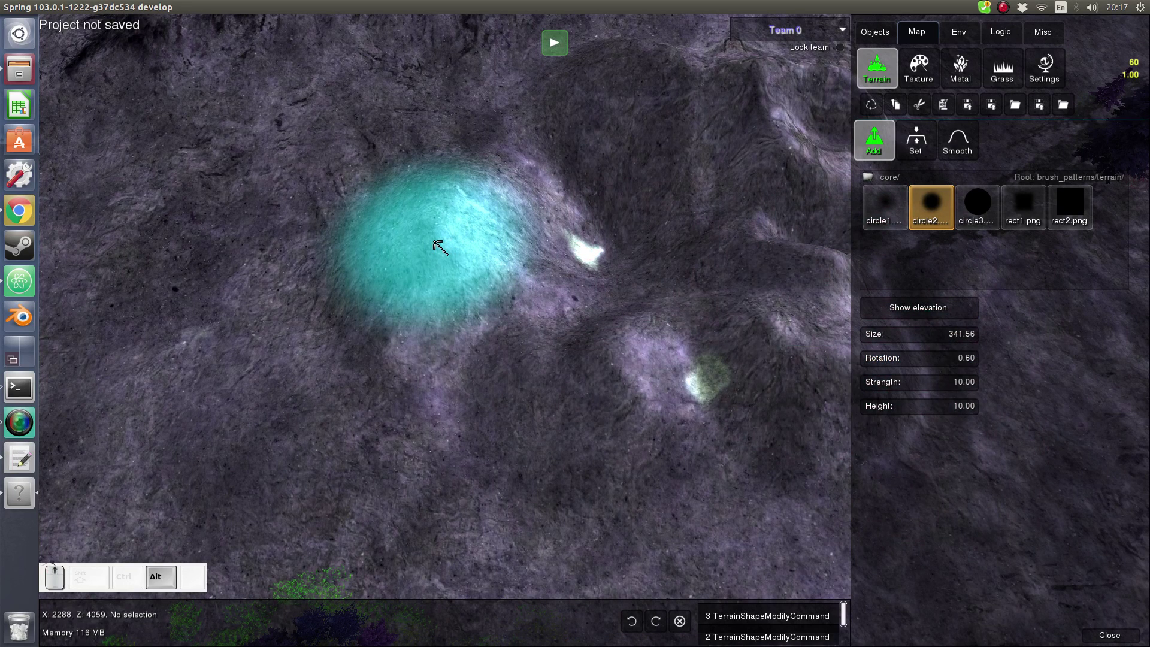
drag(921, 357, 922, 358)
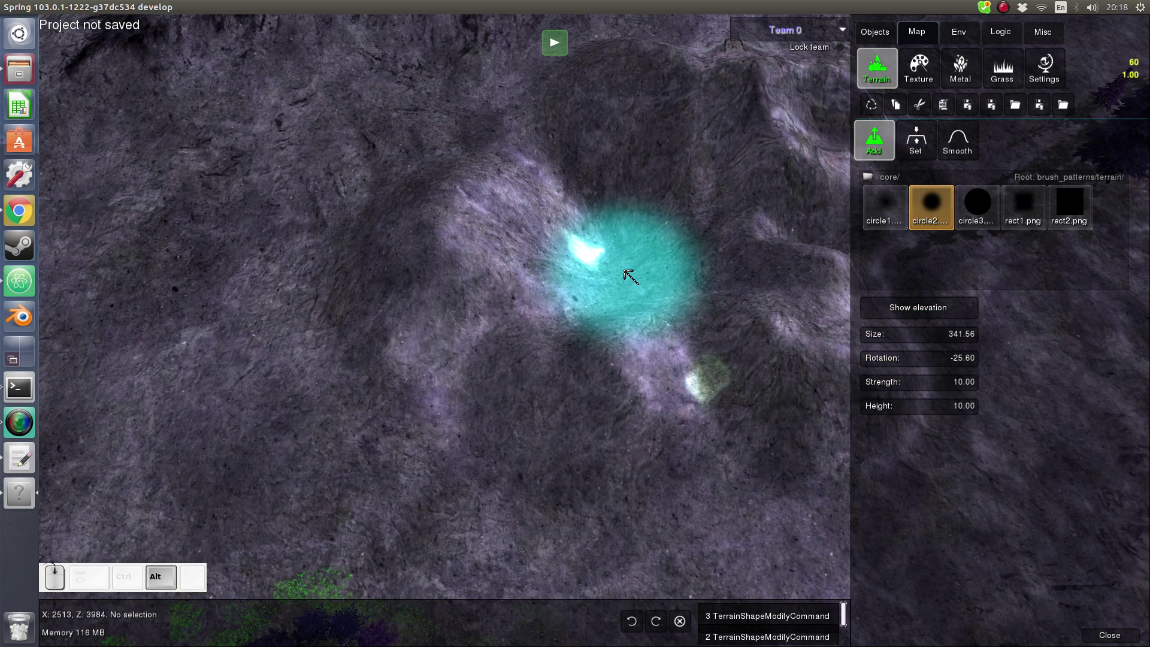
alt+scroll(625, 272, down, 3)
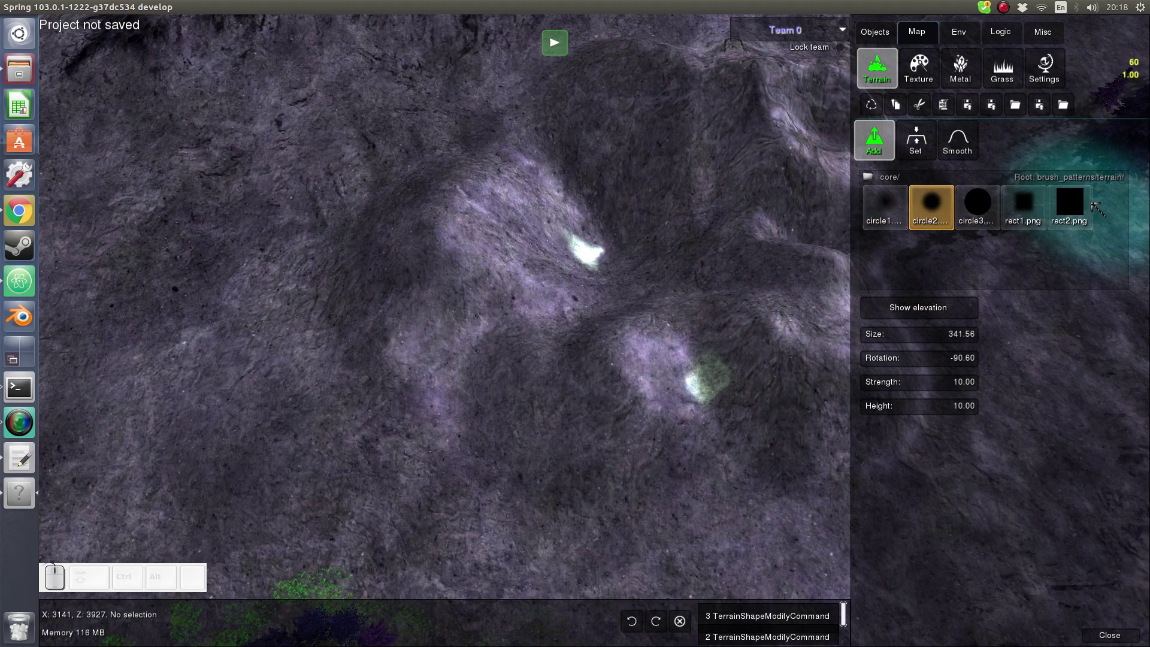
Choose the rect2.png brush and try turning its square footprint to different angles, ending at a rotation of -135.60
middle_drag(457, 303, 670, 294)
alt+scroll(636, 292, down, 9)
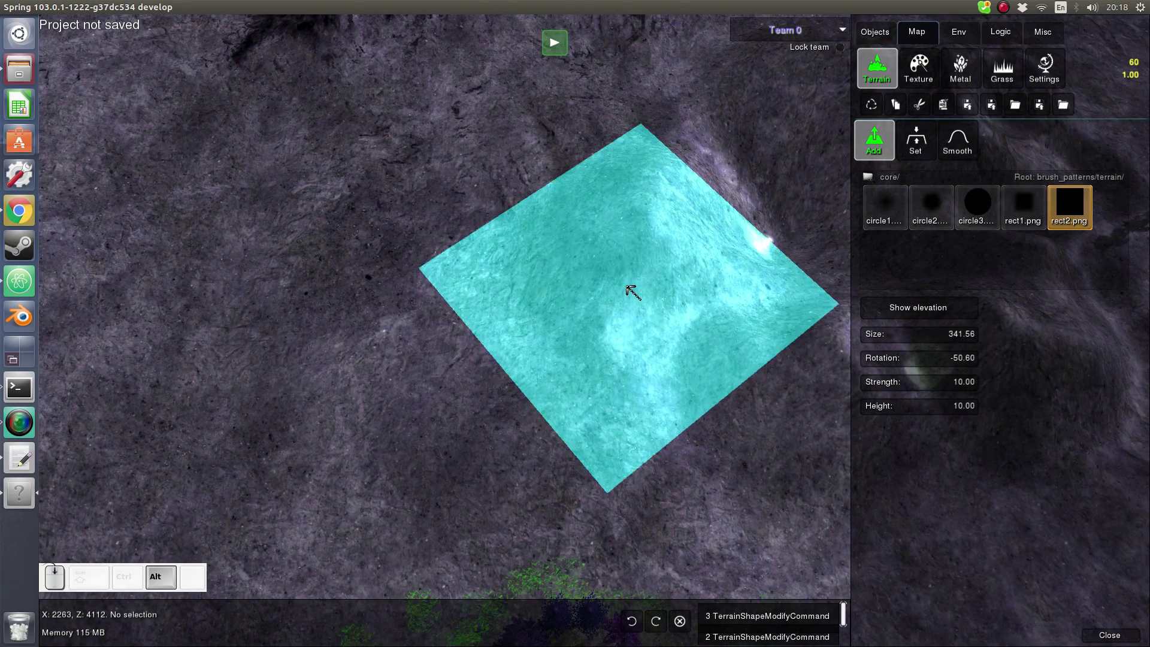
alt+scroll(631, 286, down, 3)
alt+scroll(631, 286, up, 6)
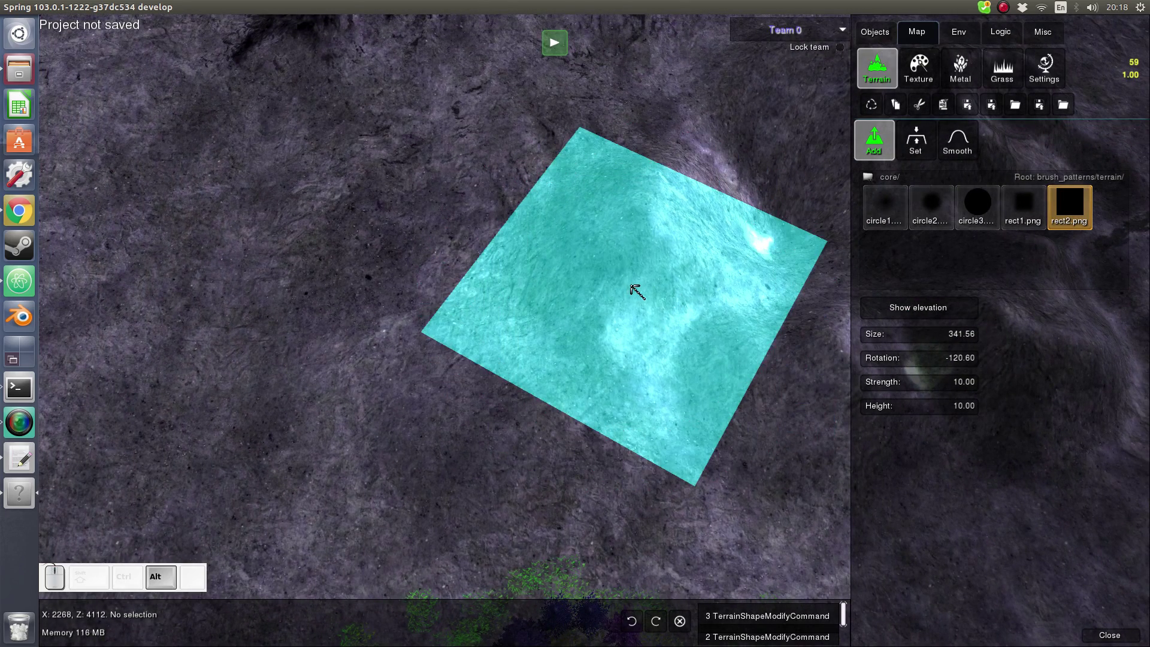
alt+scroll(631, 287, down, 3)
Raise a steep-sided square block west of the upper light patch with the rect2 Add brush, and inspect it from several angles
mouse_move(540, 310)
mouse_down()
mouse_move(538, 249)
mouse_move(531, 298)
mouse_up()
ctrl+scroll(713, 239, up, 4)
ctrl+scroll(655, 254, down, 6)
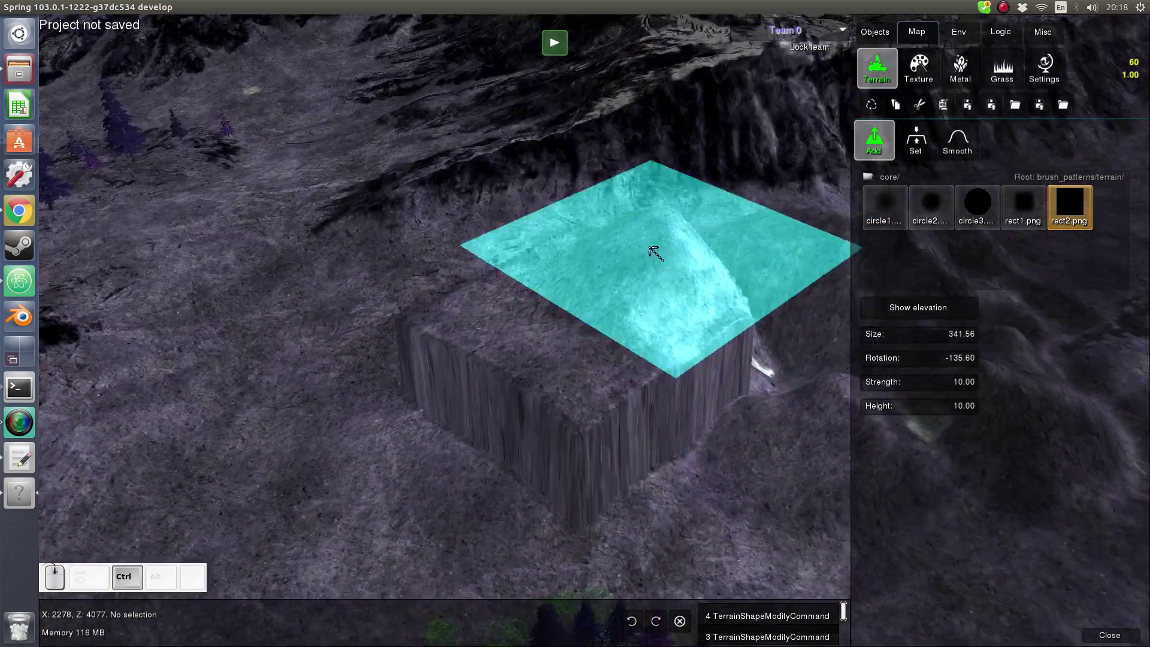
ctrl+scroll(688, 412, down, 5)
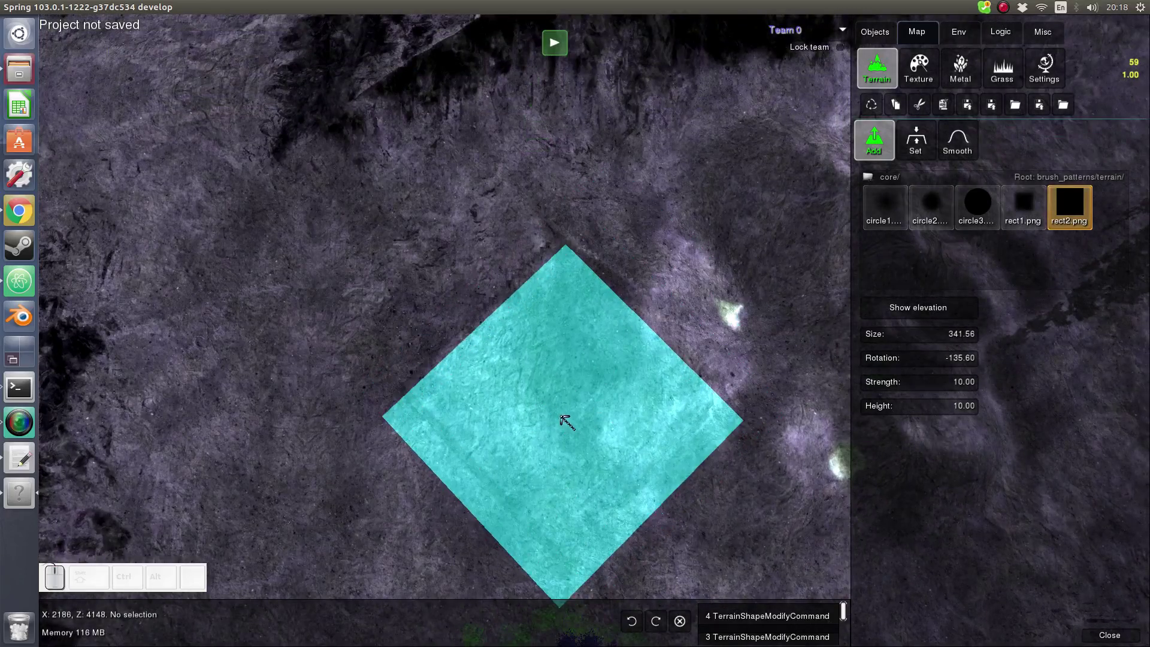
middle_drag(562, 418, 633, 349)
scroll(652, 175, up, 3)
ctrl+scroll(633, 349, up, 1)
scroll(623, 377, down, 5)
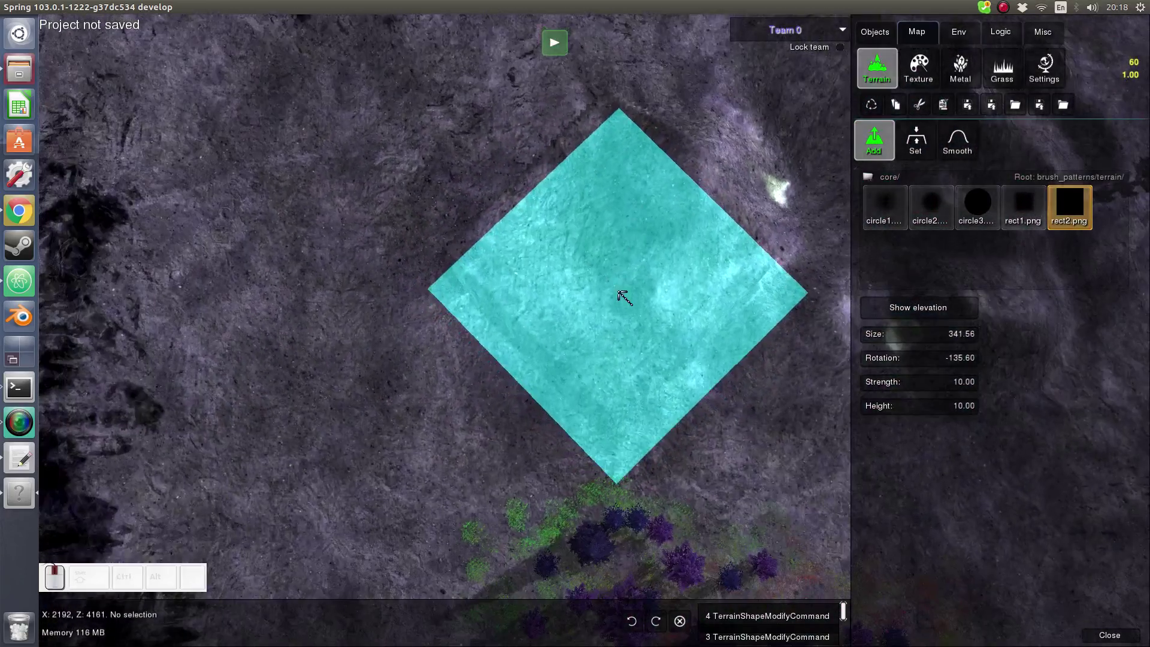
Set the rect2 brush's rotation to -50.60 and undo the raised square block
alt+scroll(490, 302, up, 17)
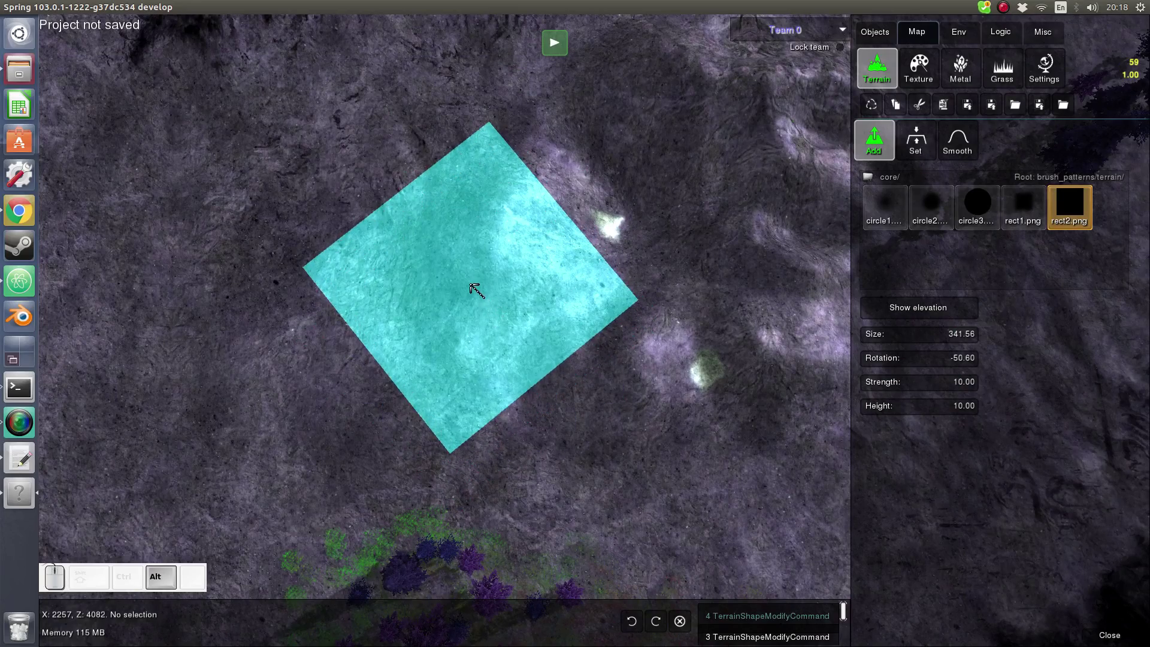
click(470, 287)
key(ctrl+z)
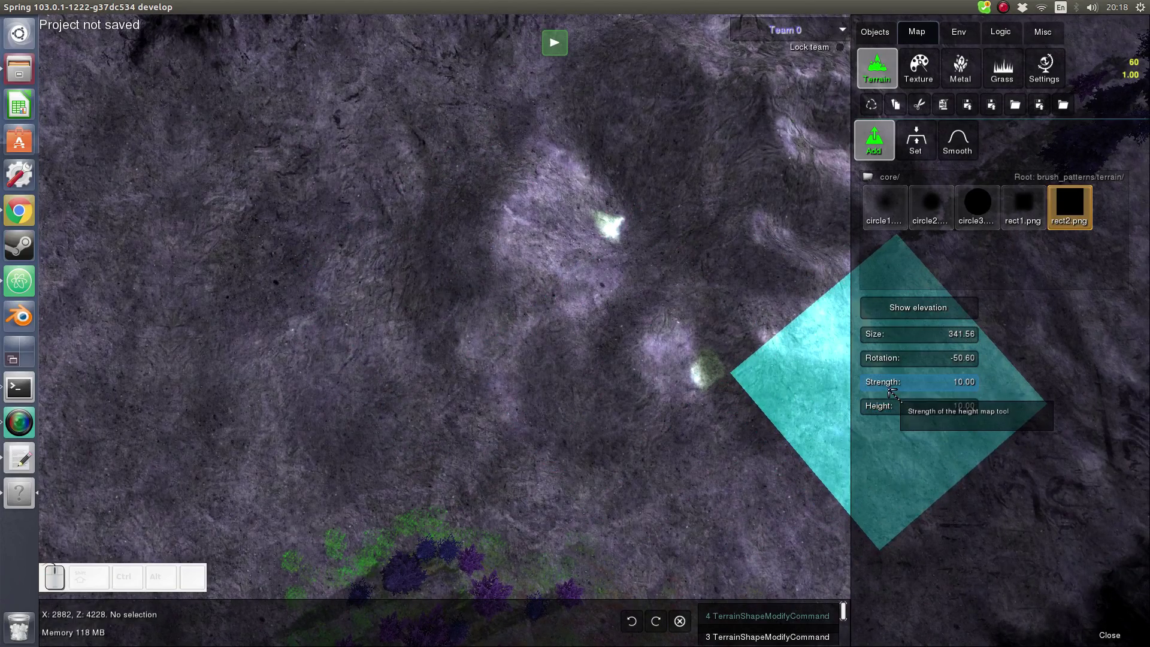
Try the rect2 Add brush at strength 58.00 on the terrain west of the upper light patch, and undo the strokes
drag(886, 389, 893, 389)
scroll(506, 314, down, 3)
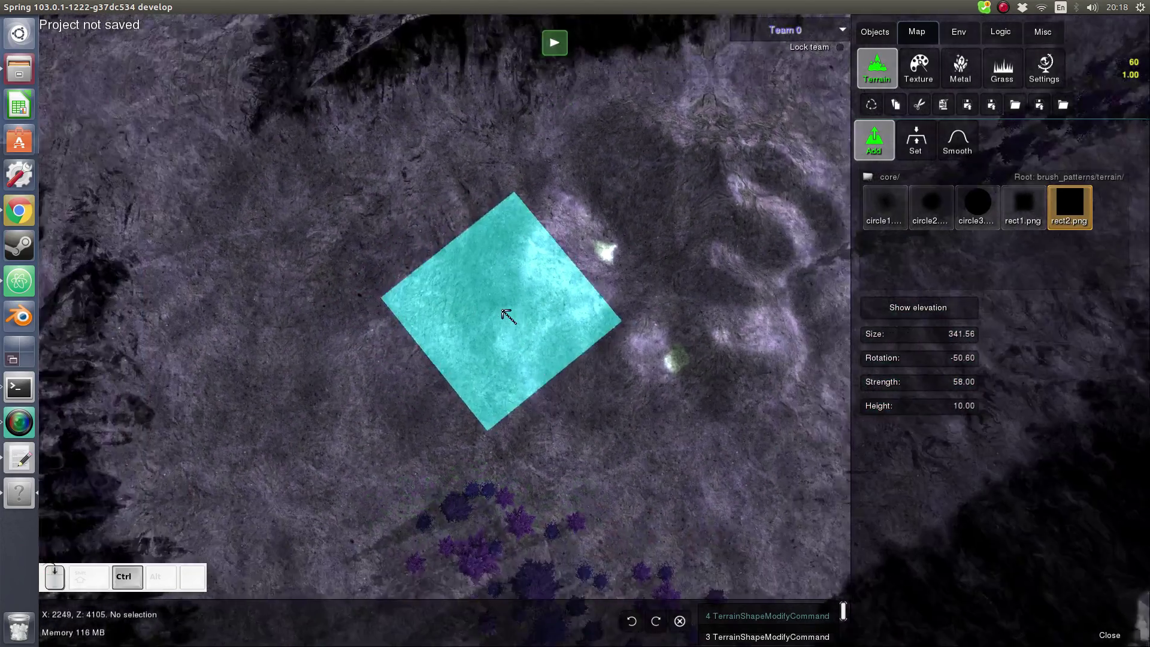
ctrl+scroll(508, 313, down, 4)
click(505, 311)
ctrl+click(509, 316)
key(ctrl+z)
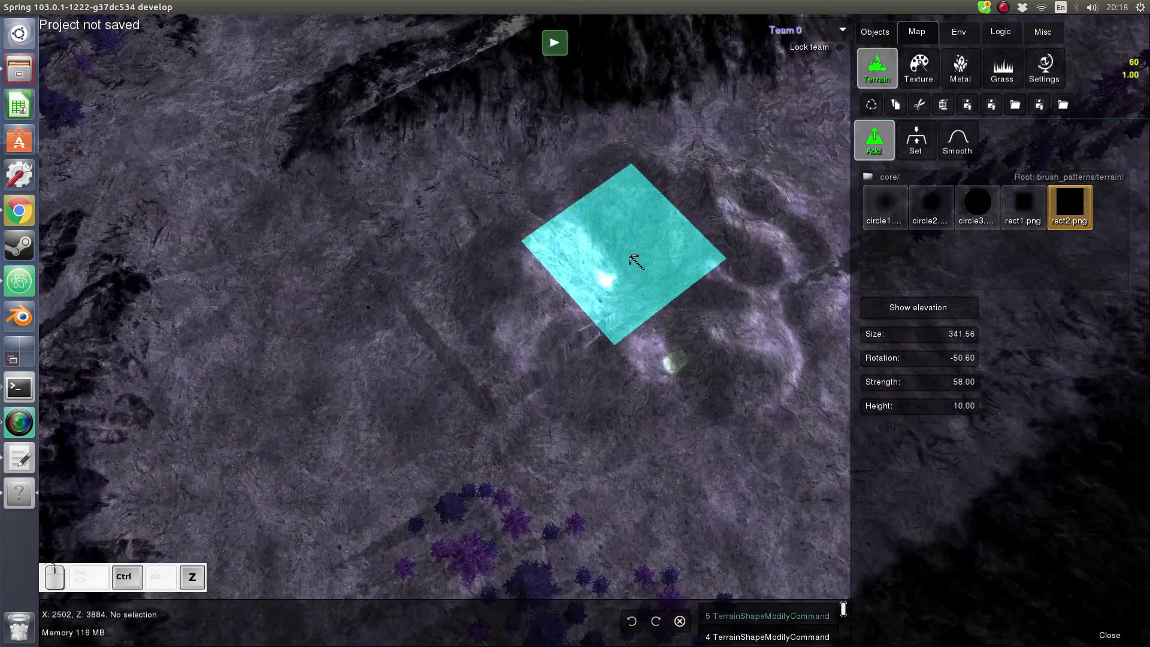
key(ctrl+z)
Try digging a deep pit beside the upper light patch with the rect2 Add brush at strength -98.14, and undo it
mouse_move(923, 386)
shift+mouse_down()
mouse_move(961, 388)
mouse_move(892, 388)
shift+mouse_up()
mouse_move(519, 300)
mouse_down()
mouse_move(731, 264)
mouse_move(749, 405)
mouse_move(539, 357)
mouse_up()
key(ctrl+z)
key(ctrl+z)
key(ctrl+z)
key(ctrl+z)
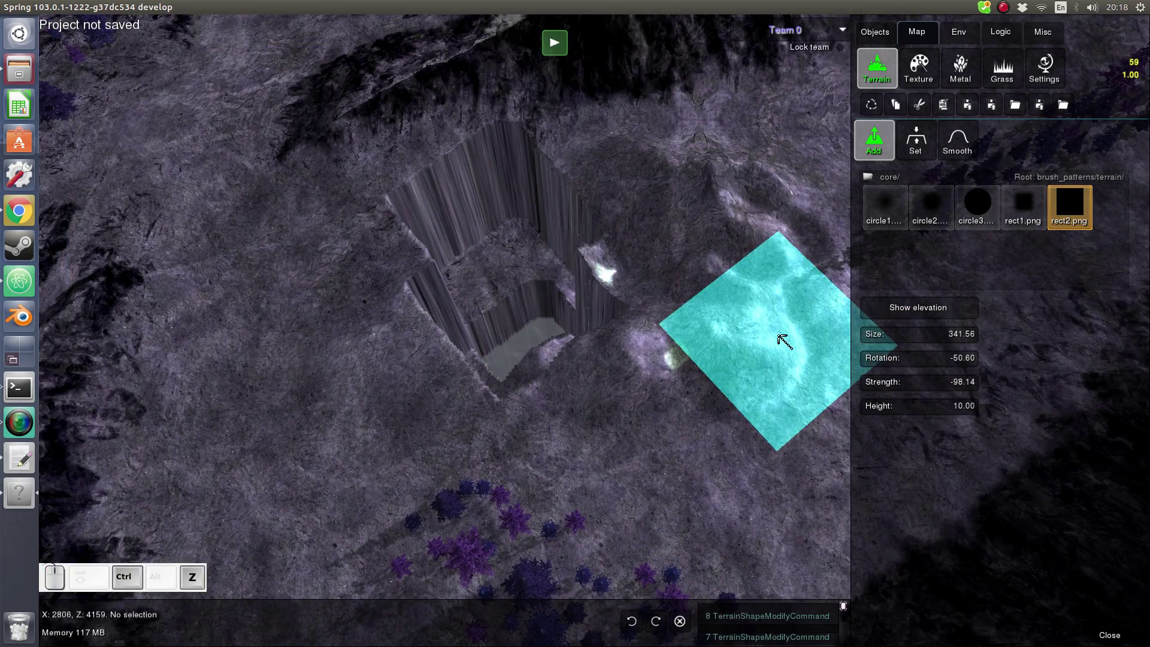
key(ctrl+z)
key(ctrl+z)
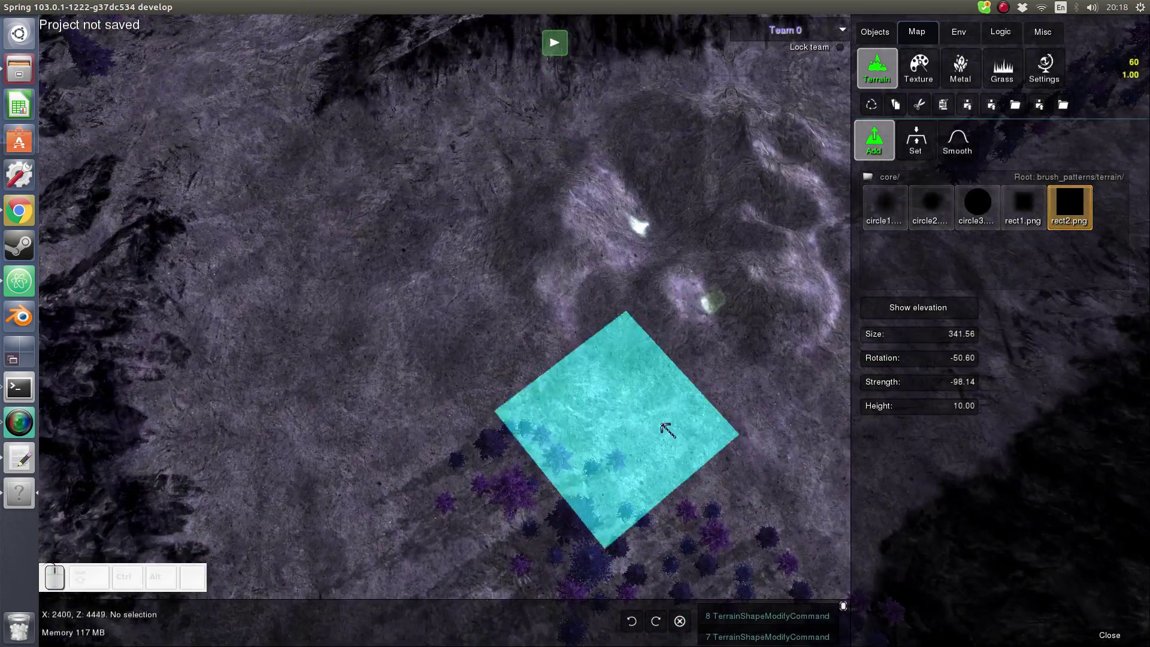
Switch the terrain tool to Set and choose the rect1.png brush
middle_drag(636, 254, 624, 301)
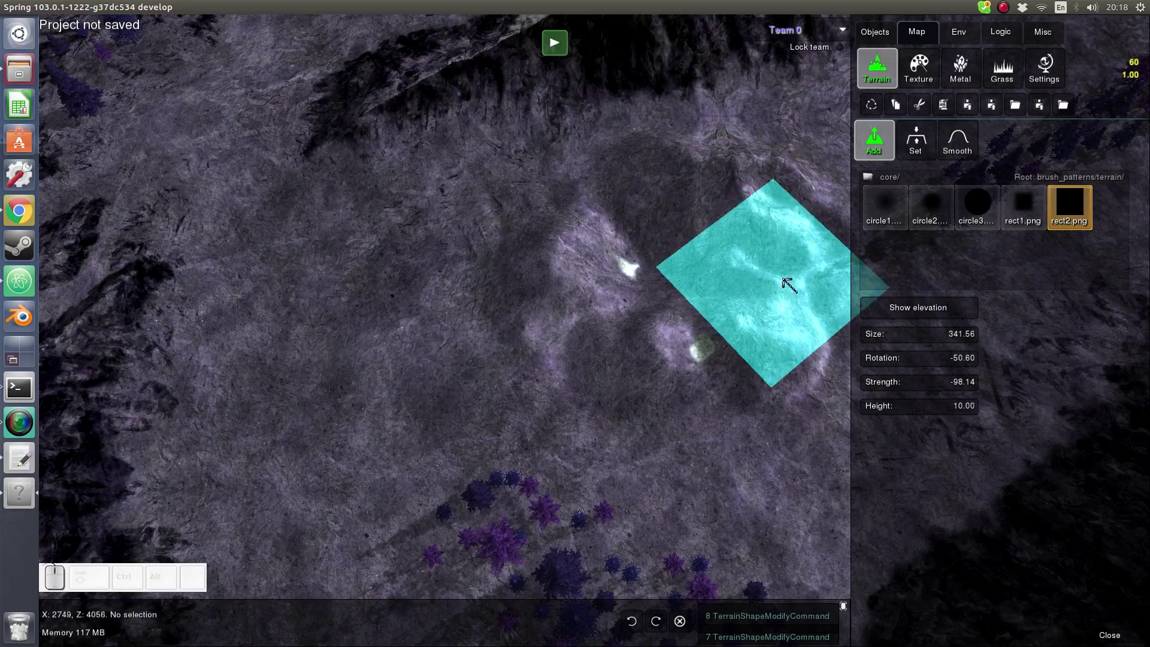
middle_drag(762, 277, 752, 315)
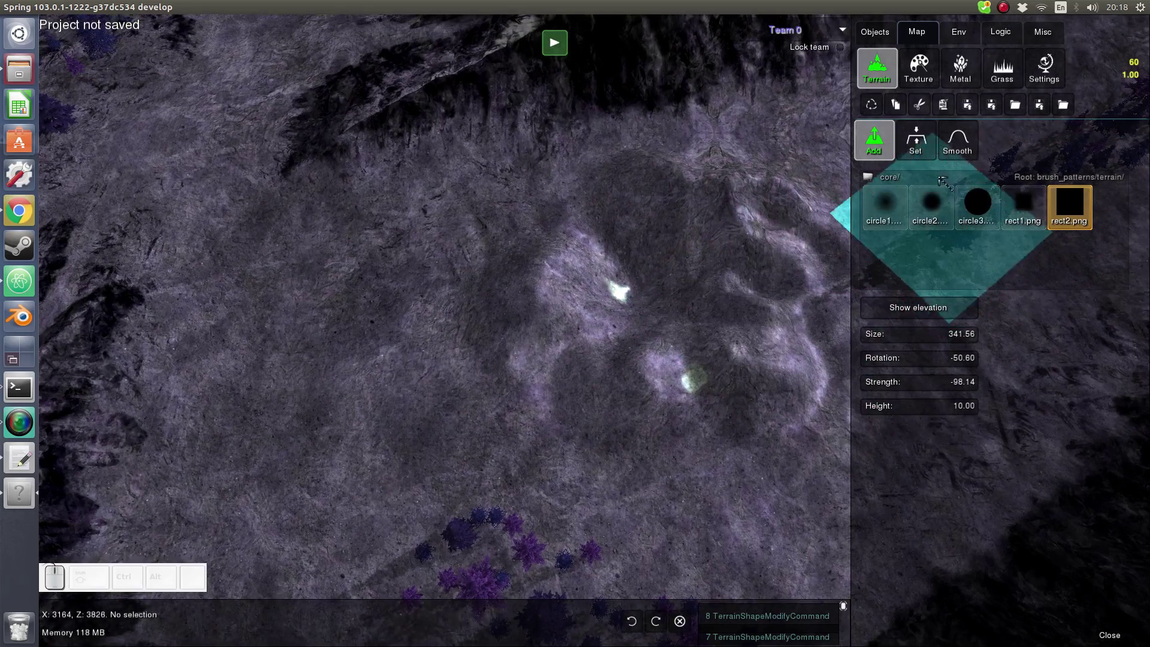
click(933, 146)
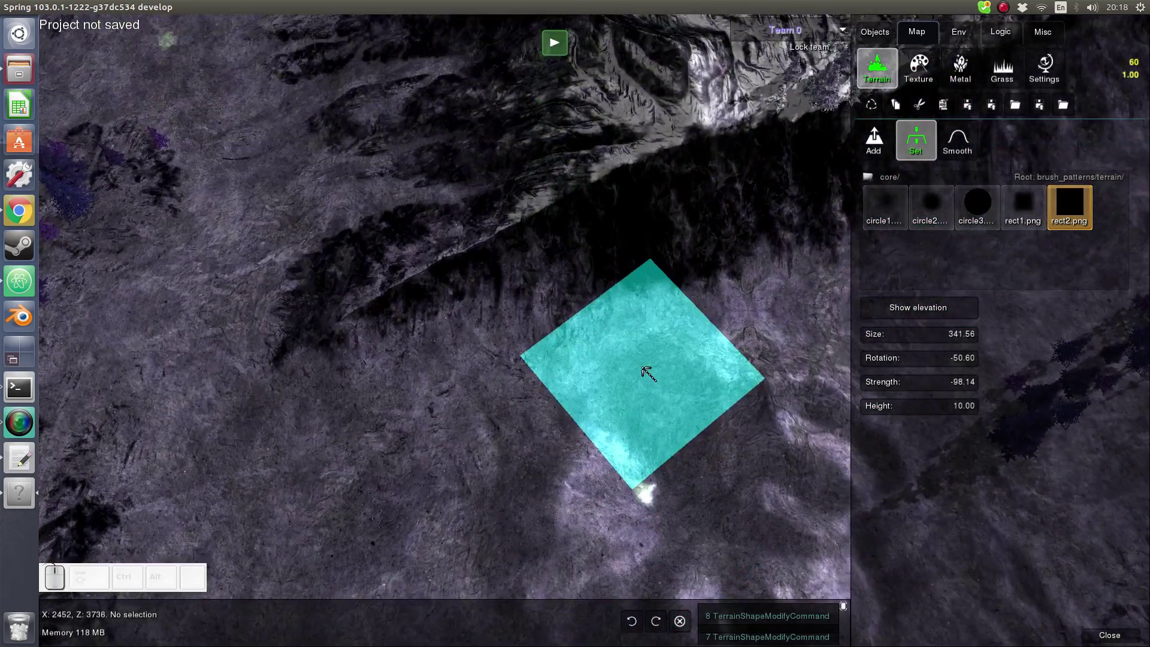
middle_drag(642, 367, 721, 190)
middle_drag(711, 256, 605, 333)
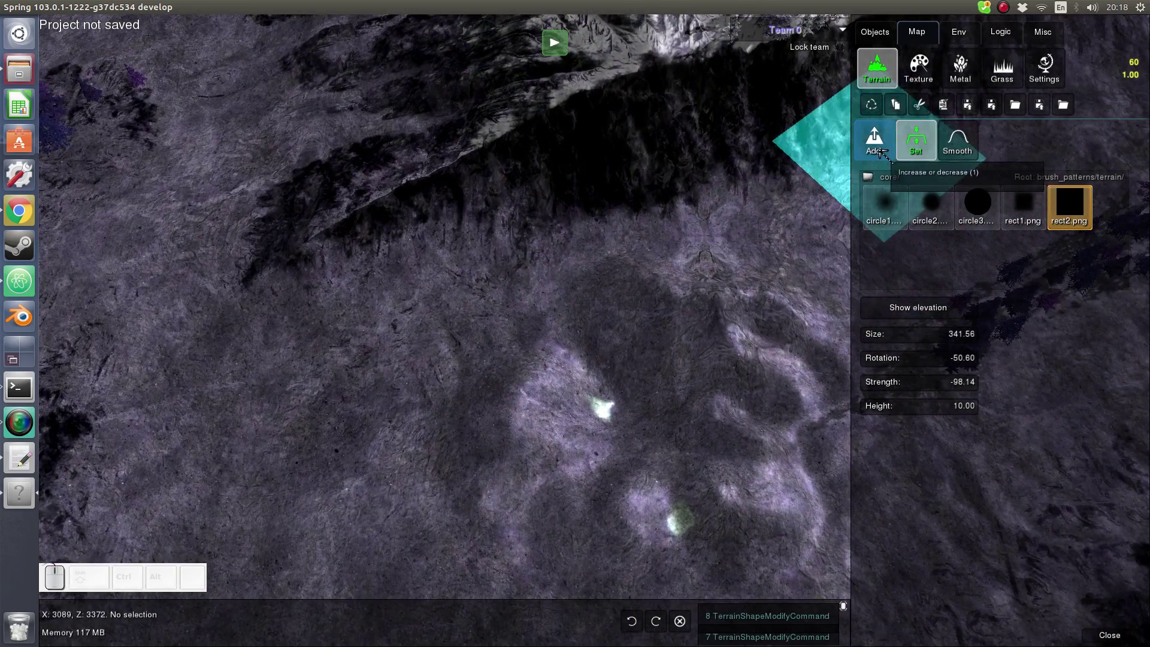
middle_drag(759, 363, 685, 397)
middle_drag(513, 401, 529, 380)
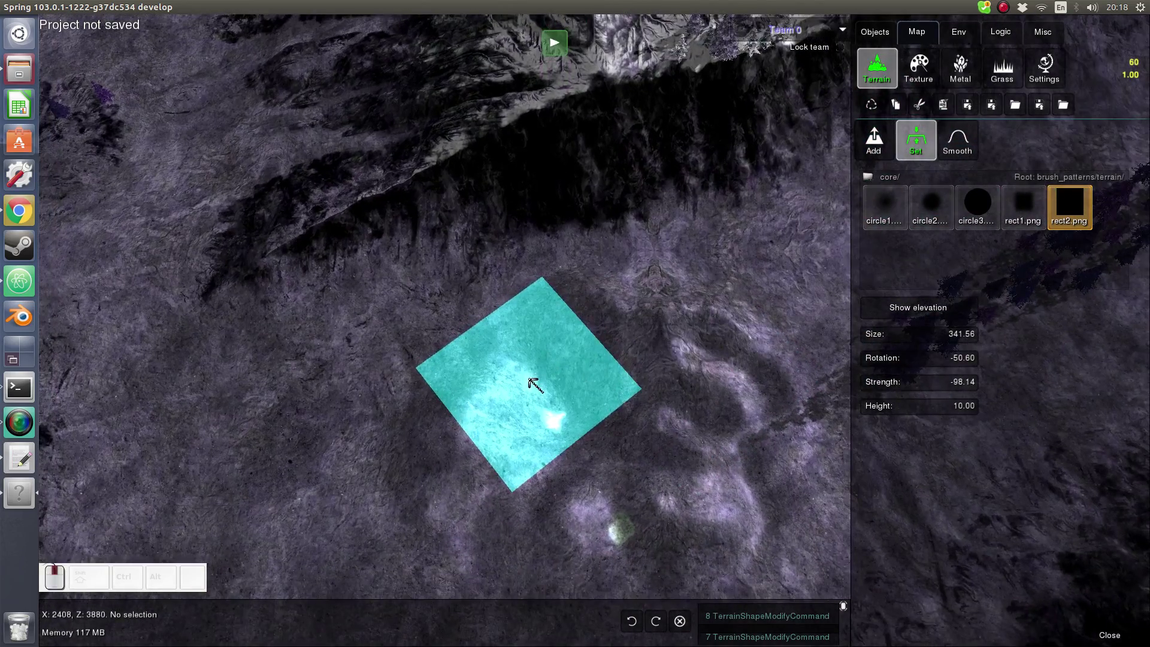
middle_drag(628, 315, 694, 228)
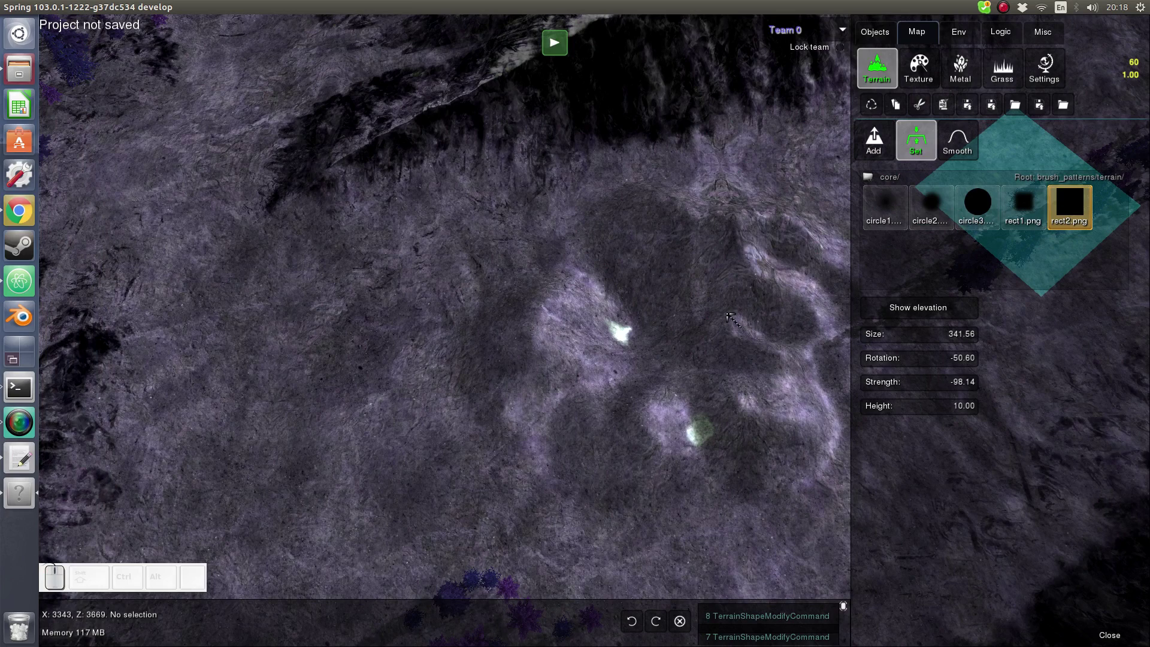
click(1025, 205)
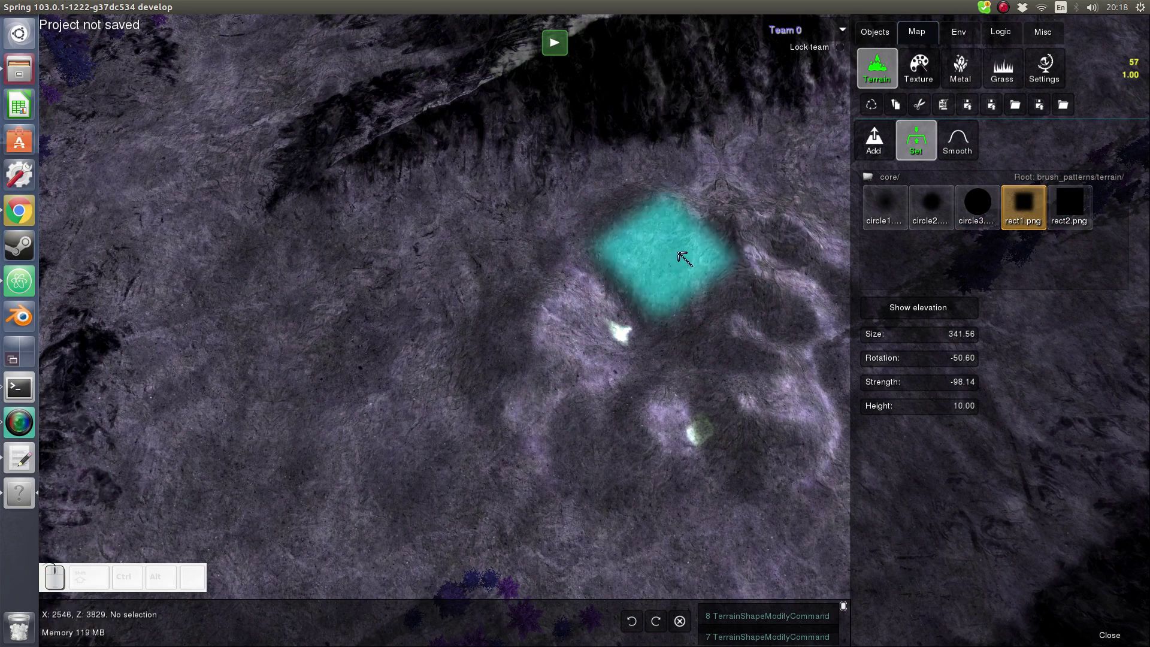
Try the rect1 Set brush on the upper light patch at height 10.00, and change the strength to 71.36
middle_drag(670, 146, 669, 183)
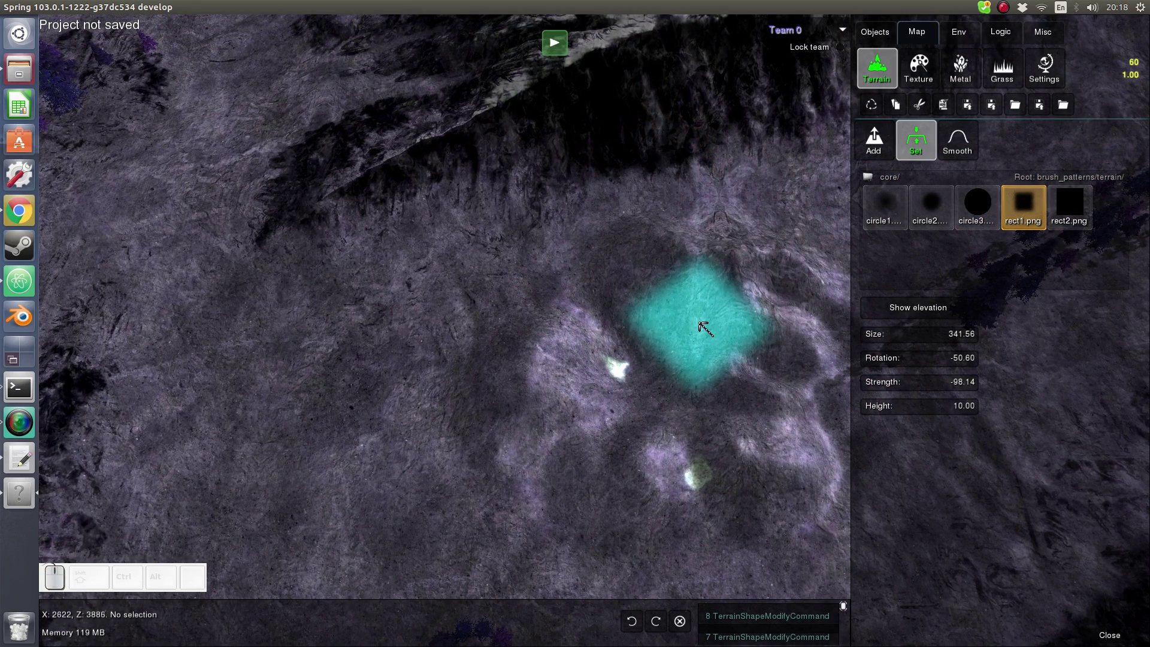
click(592, 340)
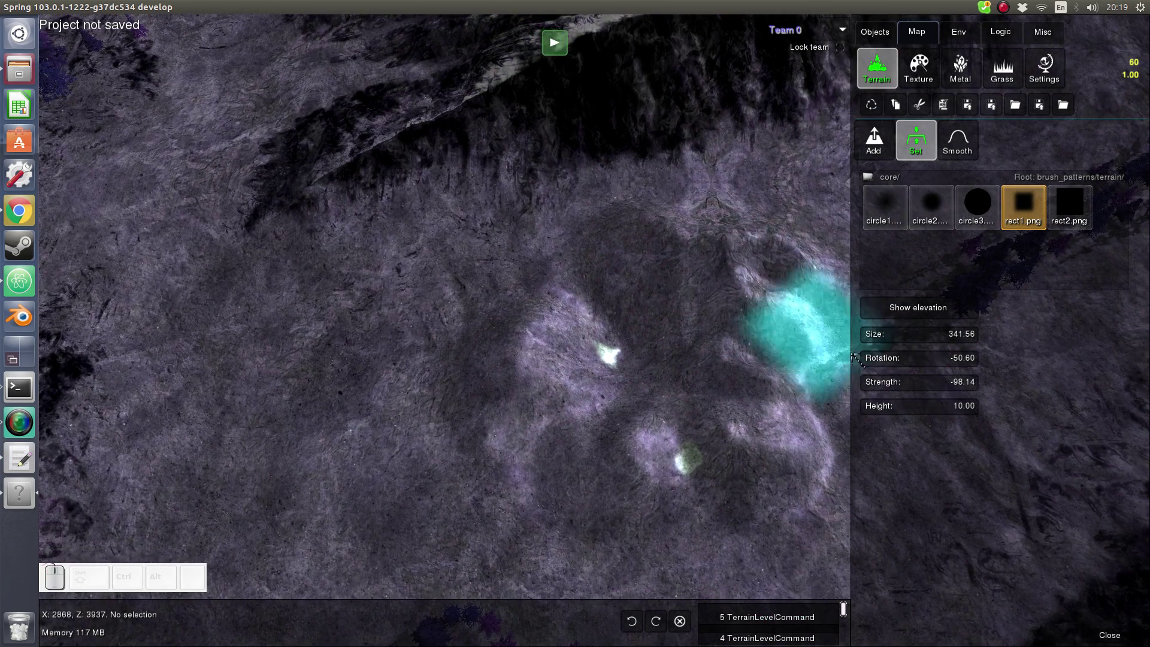
drag(893, 381, 893, 382)
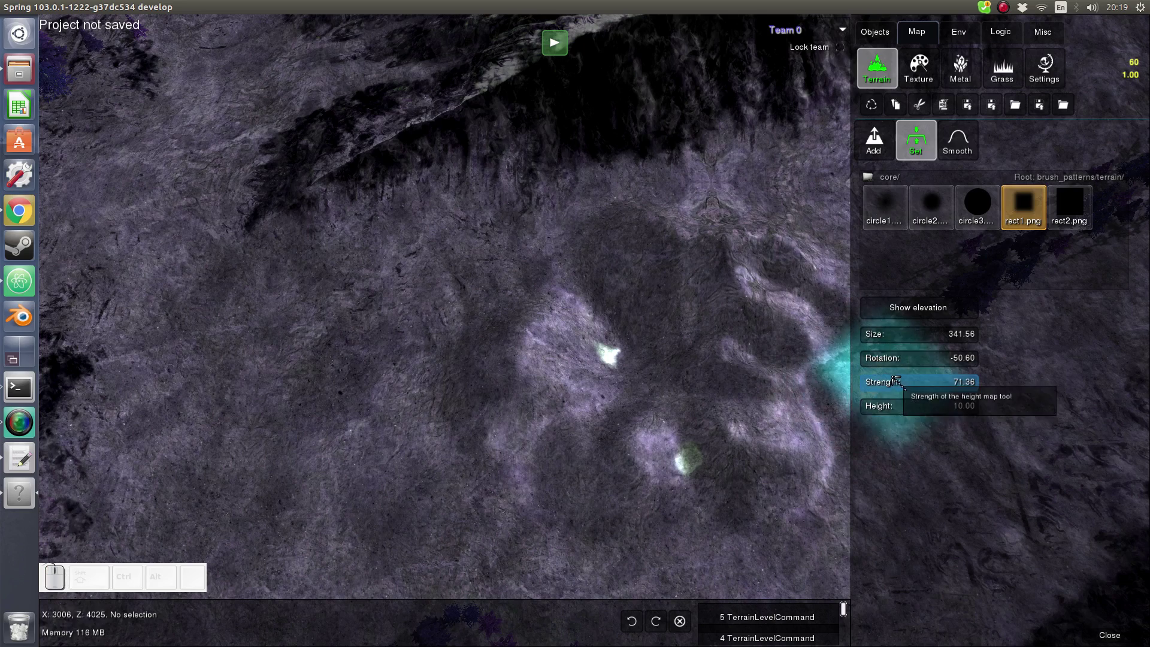
Try levelling the ground around the upper light patch to height 10.00 with the rect1 Set brush, and undo it
mouse_move(658, 314)
mouse_down()
mouse_move(575, 336)
mouse_move(560, 374)
mouse_move(613, 353)
mouse_up()
mouse_move(565, 316)
mouse_down()
mouse_move(598, 429)
mouse_move(745, 411)
mouse_up()
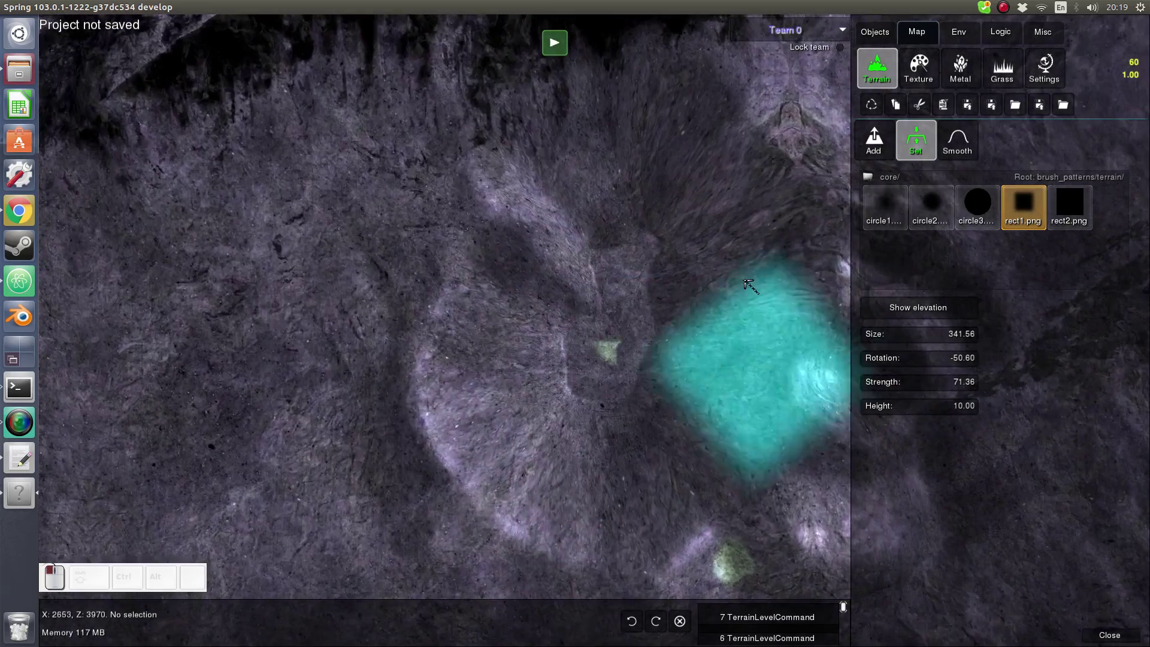
scroll(665, 431, down, 3)
ctrl+scroll(671, 434, up, 3)
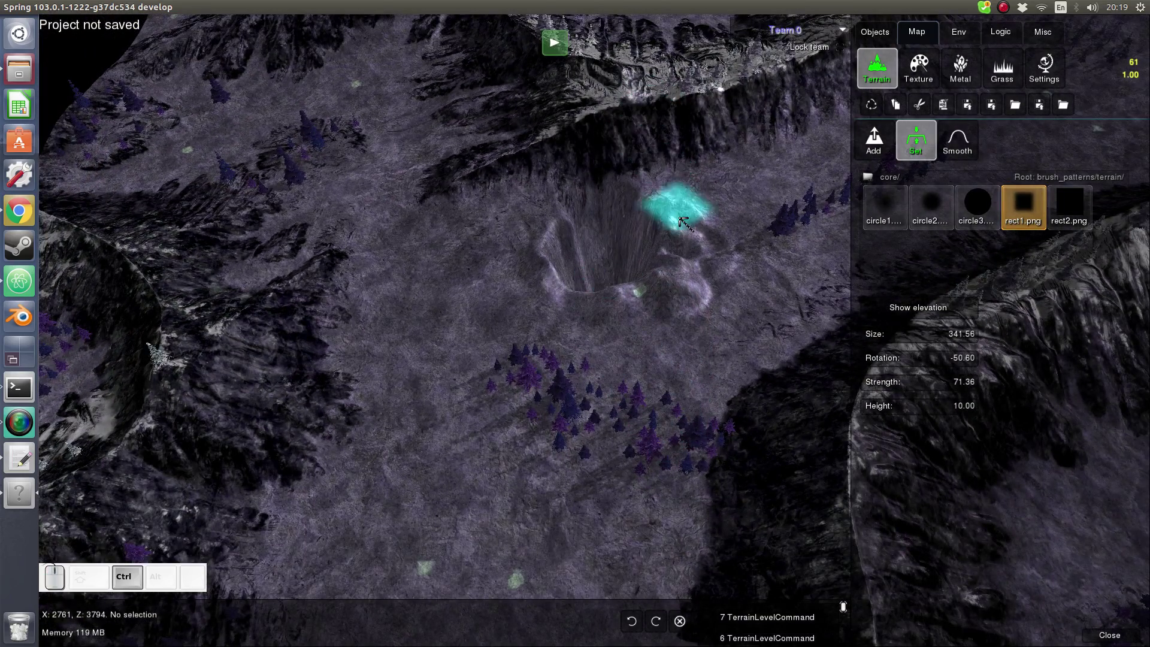
ctrl+scroll(682, 227, down, 2)
key(ctrl+z)
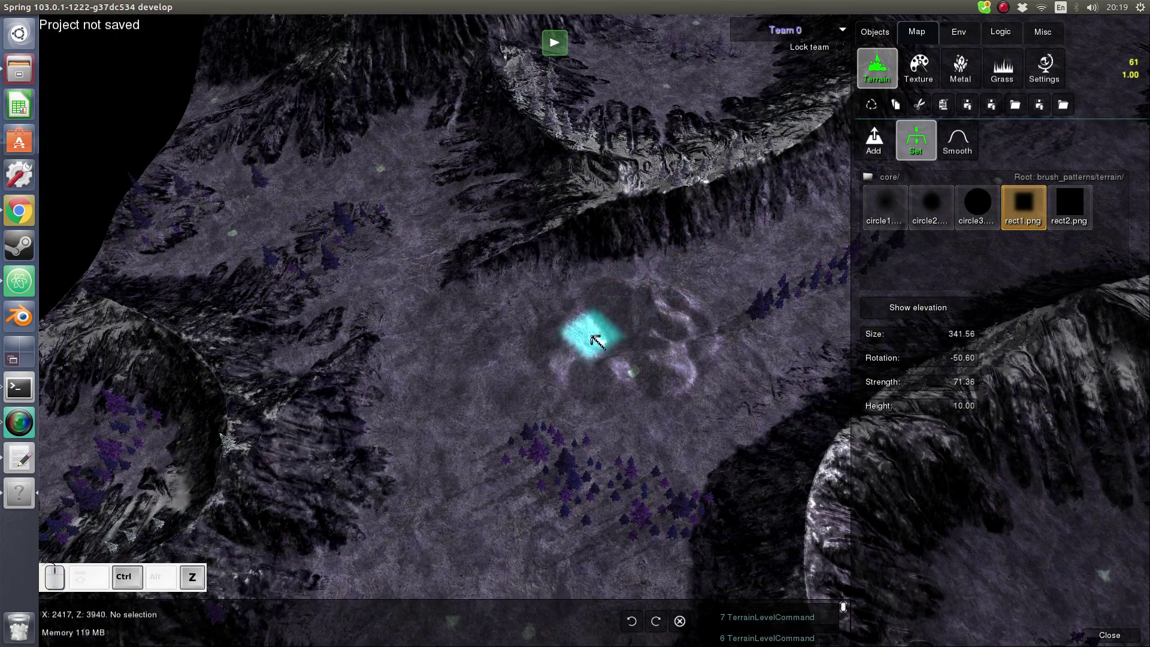
Try different target heights for the rect1 Set brush over the hills, and settle on a height of 585.36
scroll(734, 278, up, 3)
scroll(662, 275, down, 2)
scroll(539, 305, up, 1)
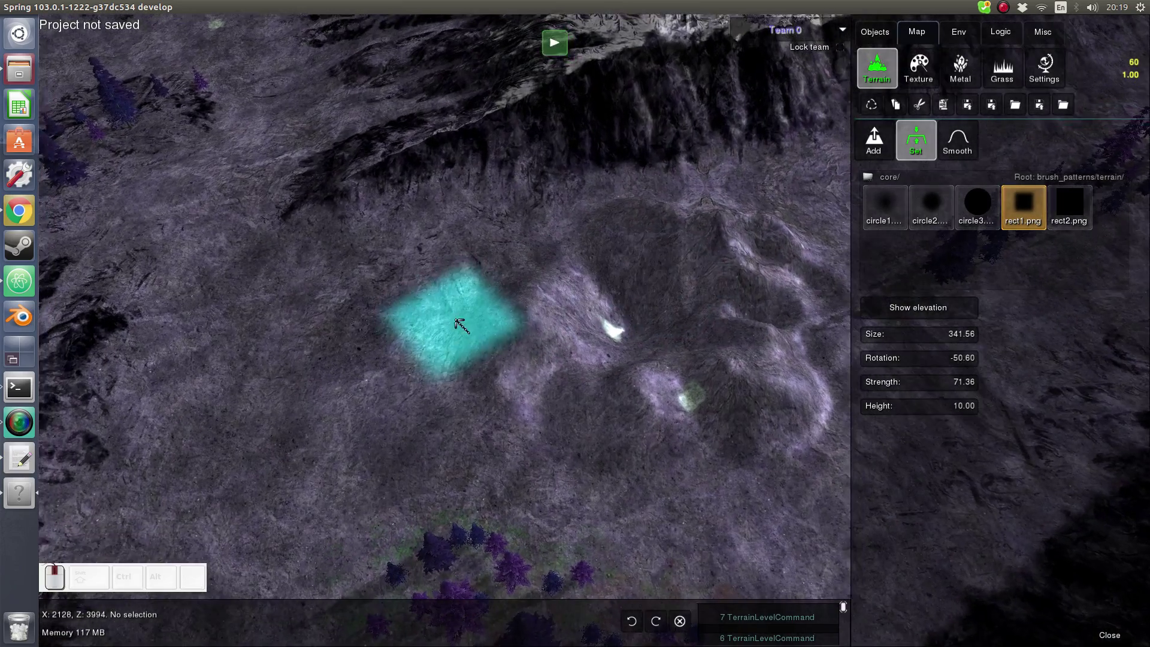
scroll(635, 325, down, 2)
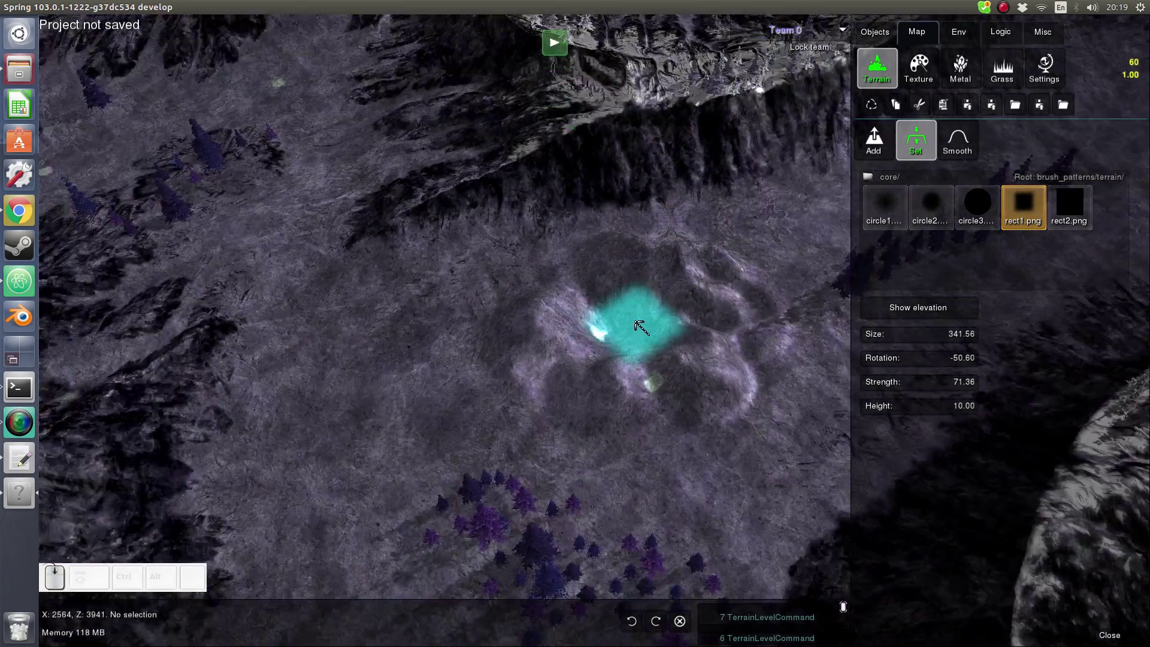
scroll(638, 326, up, 3)
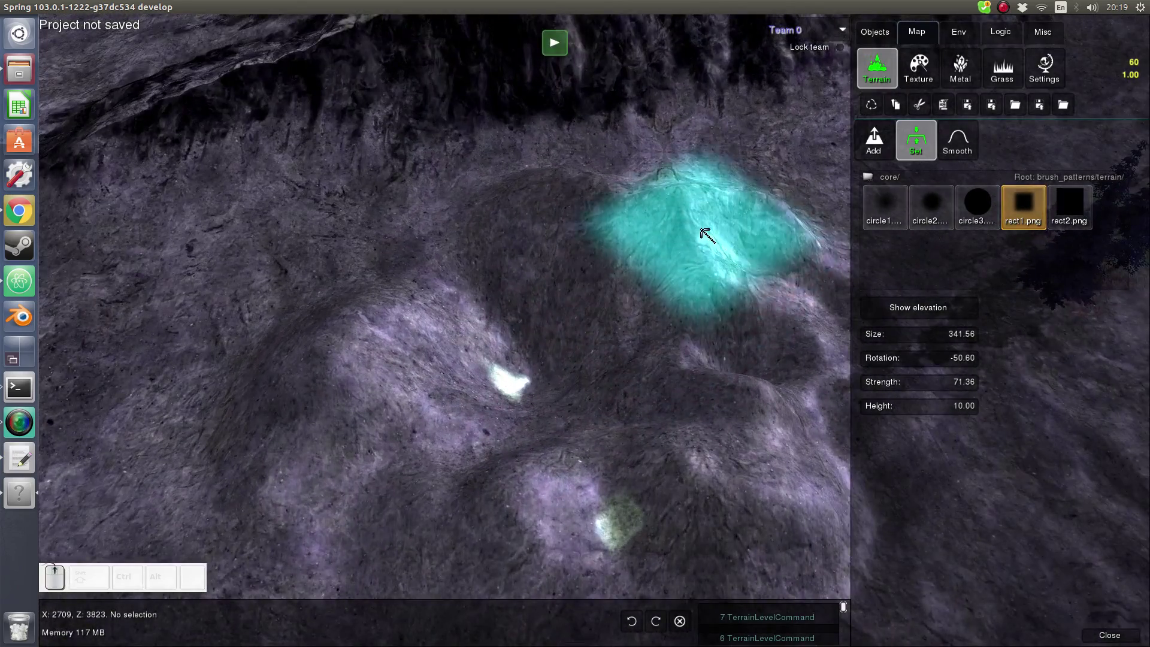
scroll(689, 215, up, 2)
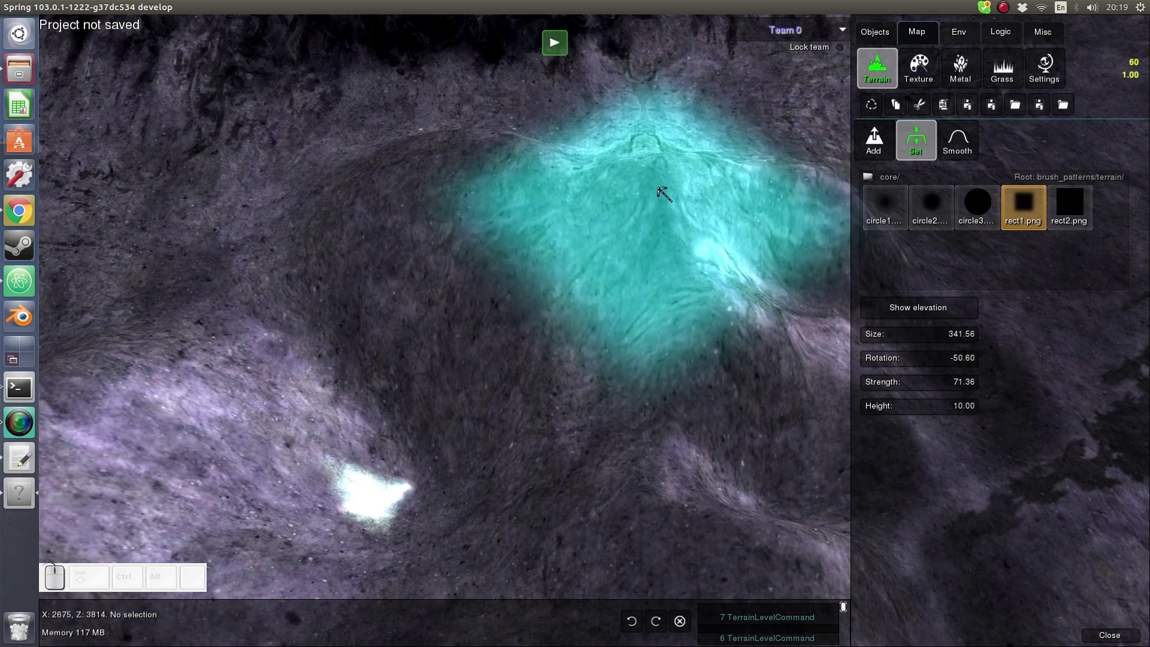
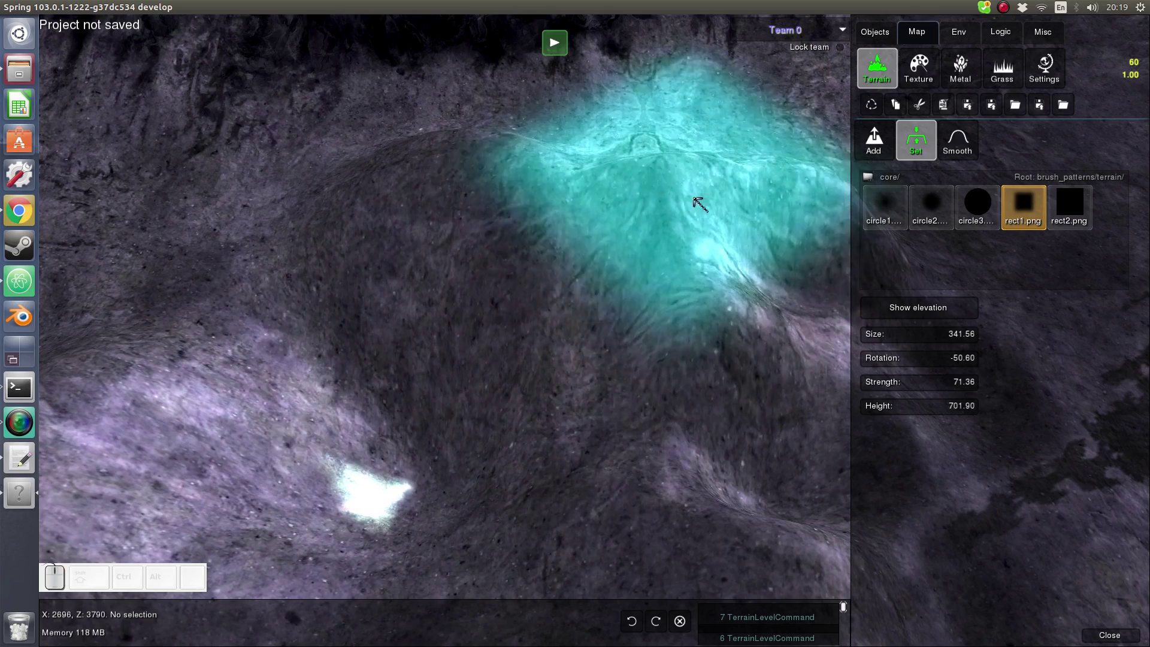
scroll(644, 269, down, 3)
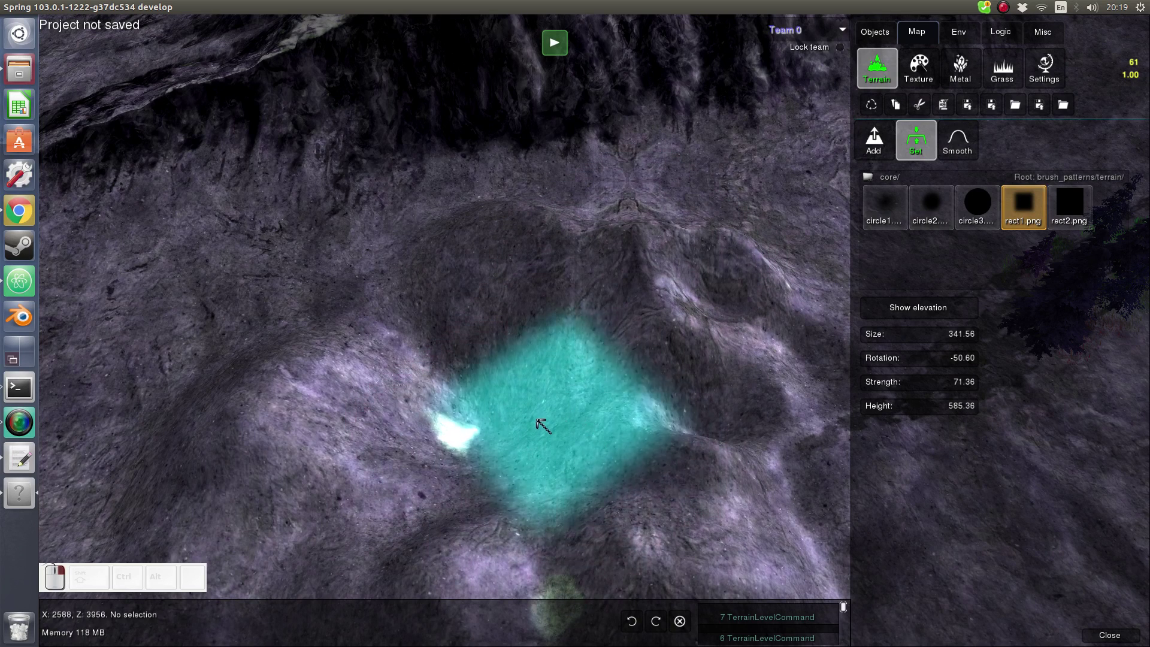
Set the strength to 8.96 and height to 700.75, and level the ground around the two light patches with the rect1 Set brush
right_click(549, 436)
scroll(554, 437, down, 1)
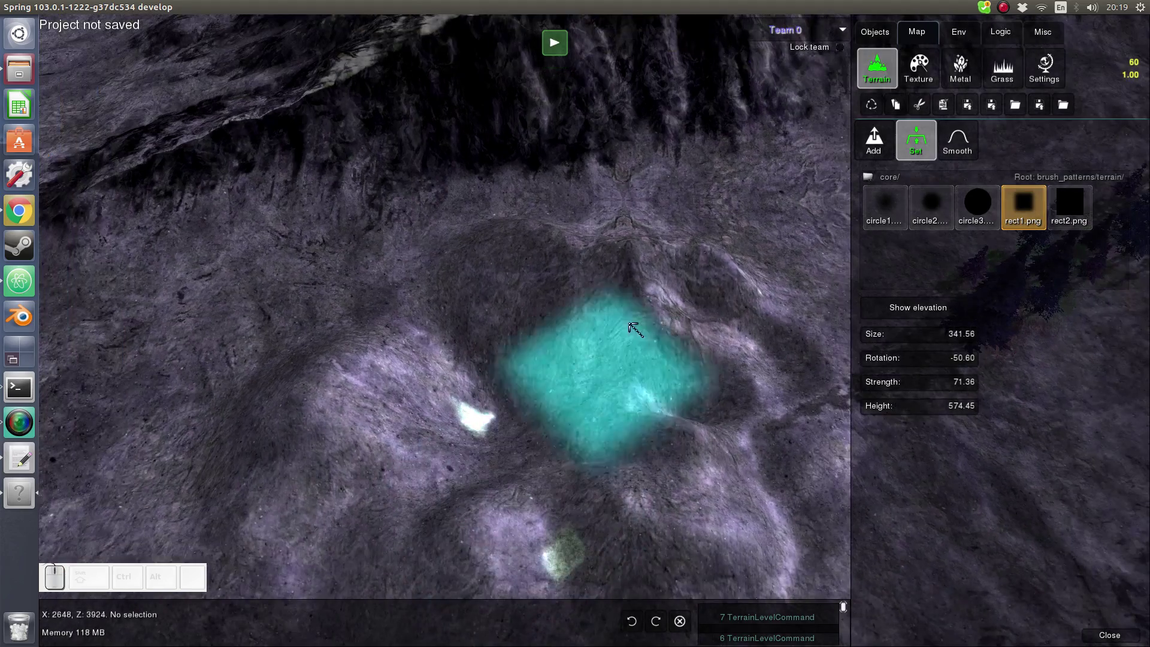
ctrl+middle_drag(530, 389, 662, 296)
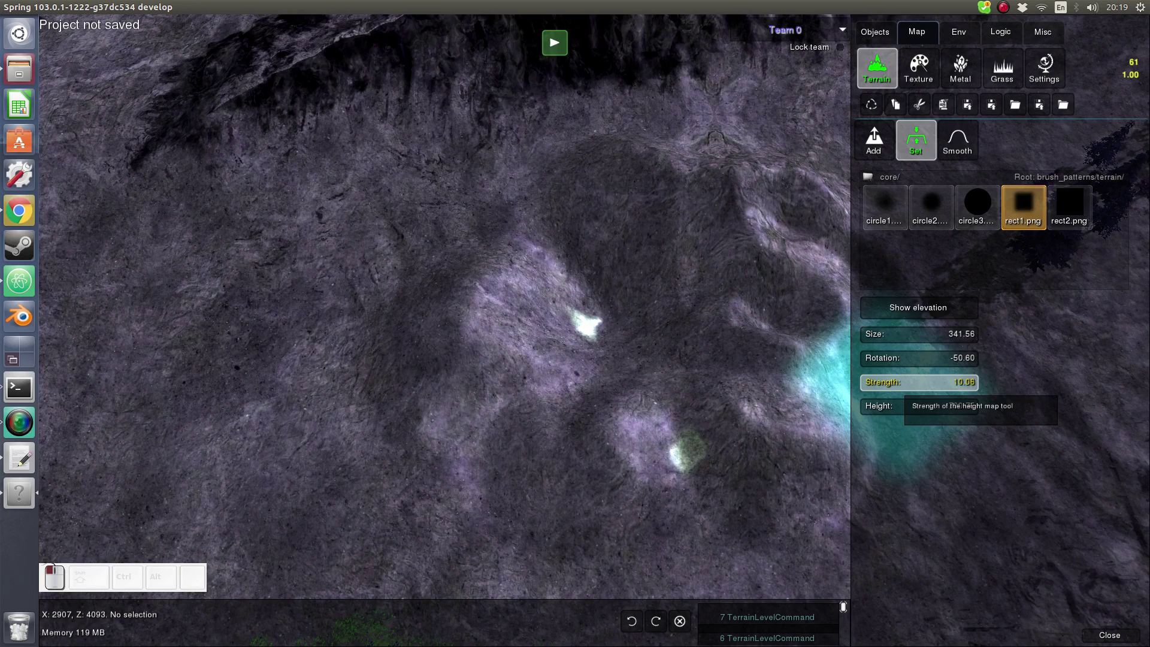
mouse_move(542, 353)
mouse_down()
mouse_move(585, 355)
mouse_move(624, 304)
mouse_move(547, 347)
mouse_up()
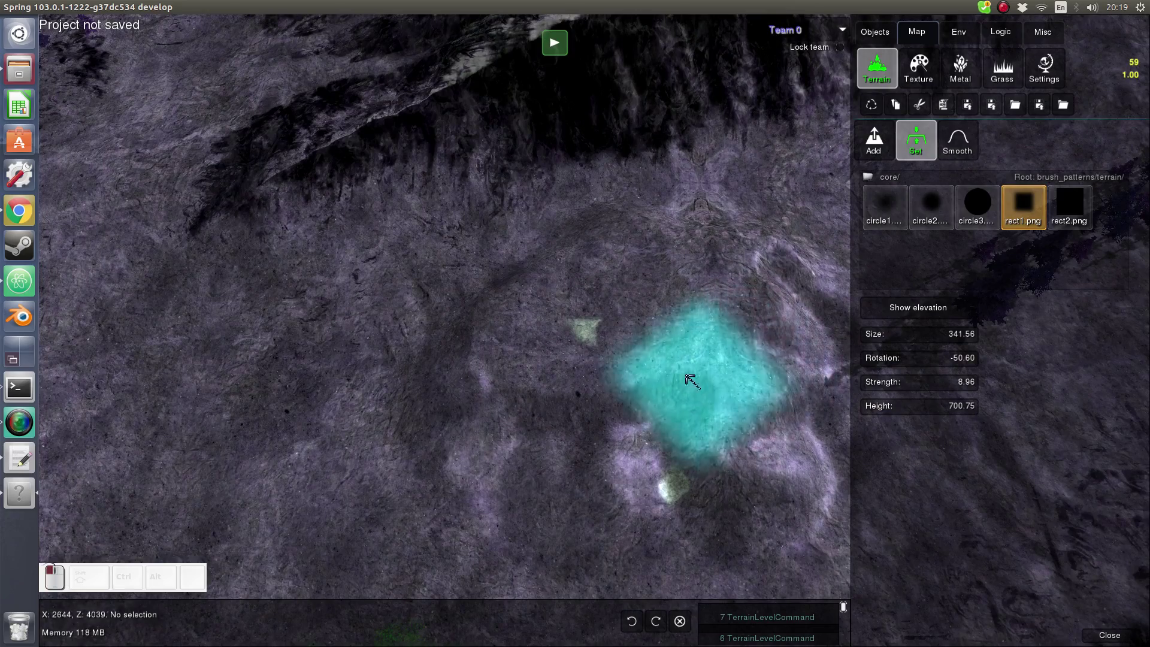
drag(623, 426, 627, 455)
mouse_move(682, 288)
mouse_down()
mouse_move(557, 289)
mouse_move(688, 336)
mouse_up()
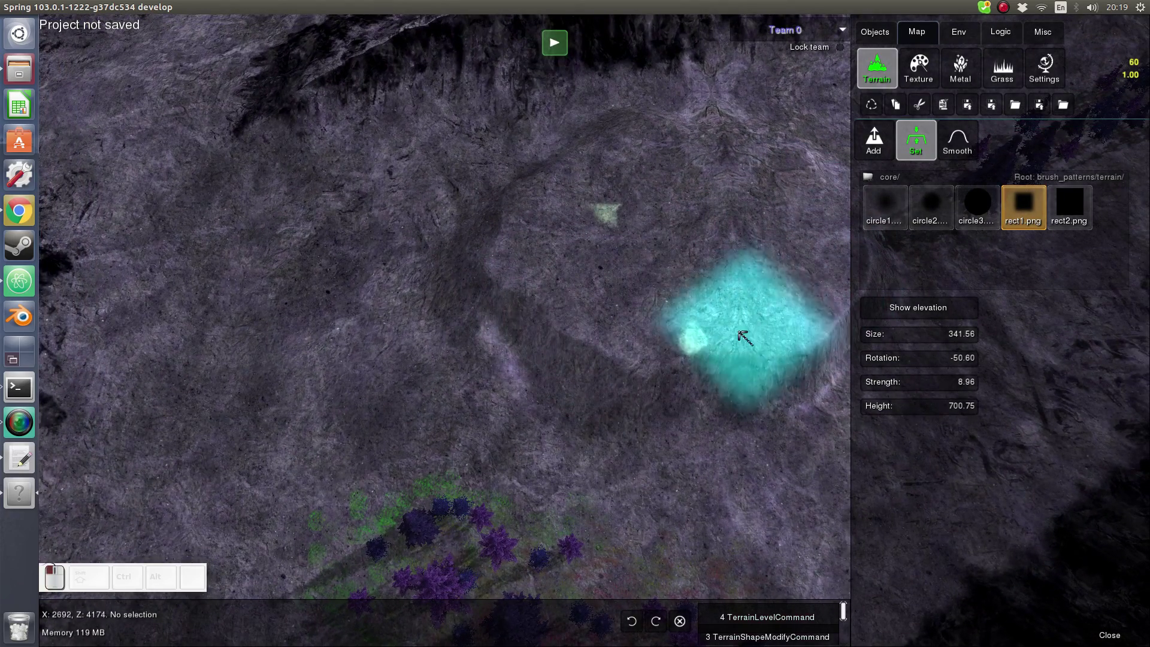
mouse_move(624, 331)
mouse_down()
mouse_move(509, 308)
mouse_move(570, 352)
mouse_move(617, 335)
mouse_up()
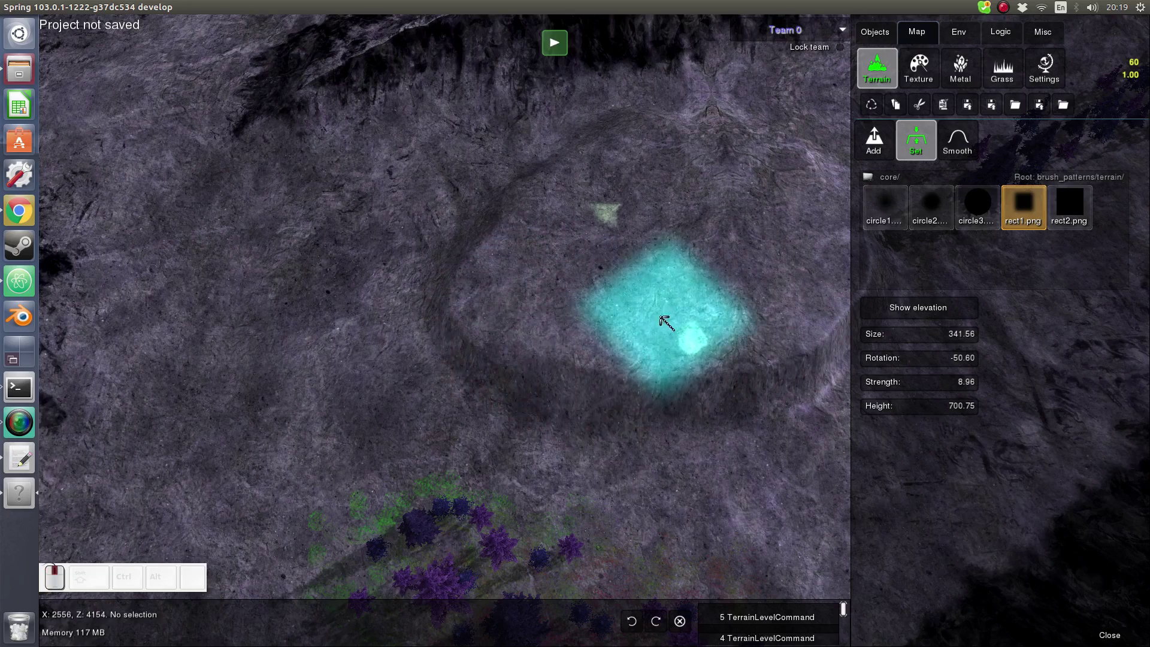
Turn on the elevation display, extend the level plateau around the light patches with the Set brush, and turn the display off
key(F1)
middle_drag(704, 211, 664, 263)
drag(745, 268, 705, 256)
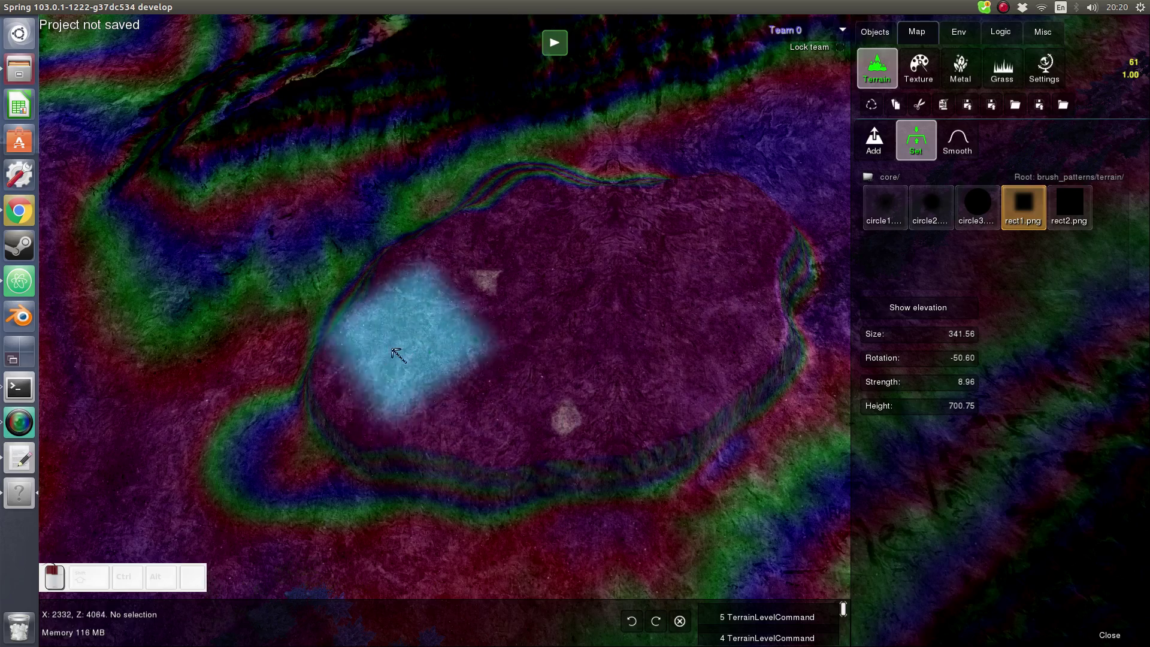
drag(307, 415, 341, 416)
scroll(588, 333, up, 1)
key(F1)
middle_drag(803, 264, 785, 349)
ctrl+scroll(782, 349, down, 1)
ctrl+middle_drag(592, 351, 615, 197)
ctrl+scroll(623, 251, up, 1)
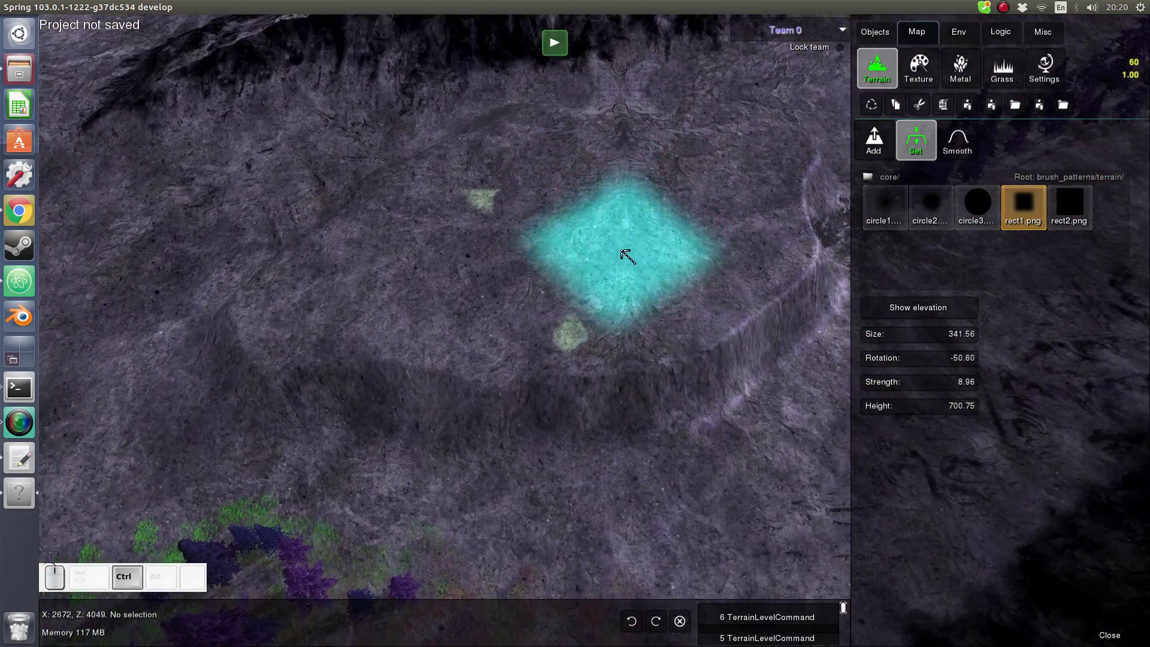
ctrl+middle_drag(623, 252, 934, 359)
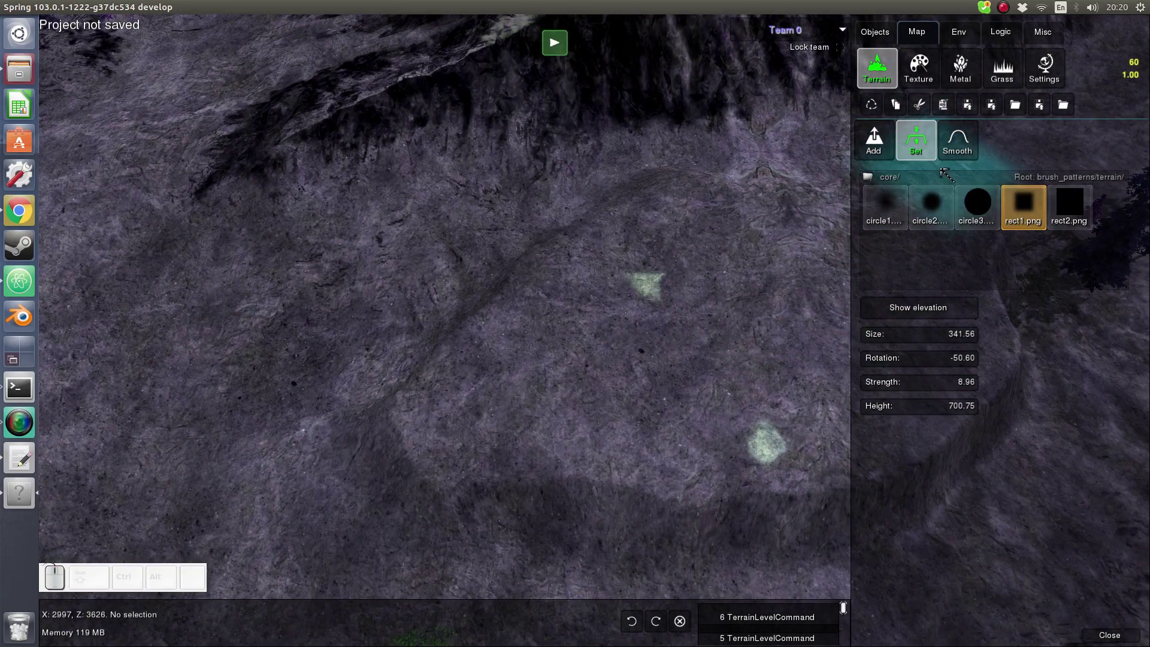
Shape steep ledges along the plateau's lower edge with the rect2.png Set brush, first at height 700.75, then at 826.35
click(956, 141)
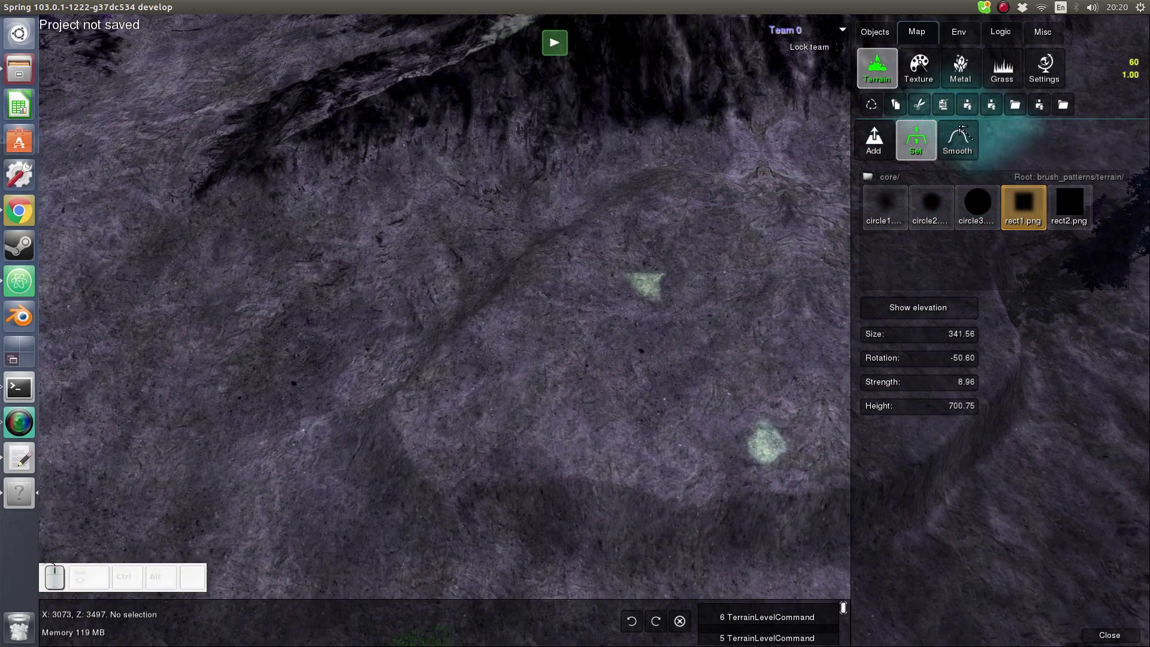
scroll(685, 567, up, 1)
middle_drag(685, 567, 688, 479)
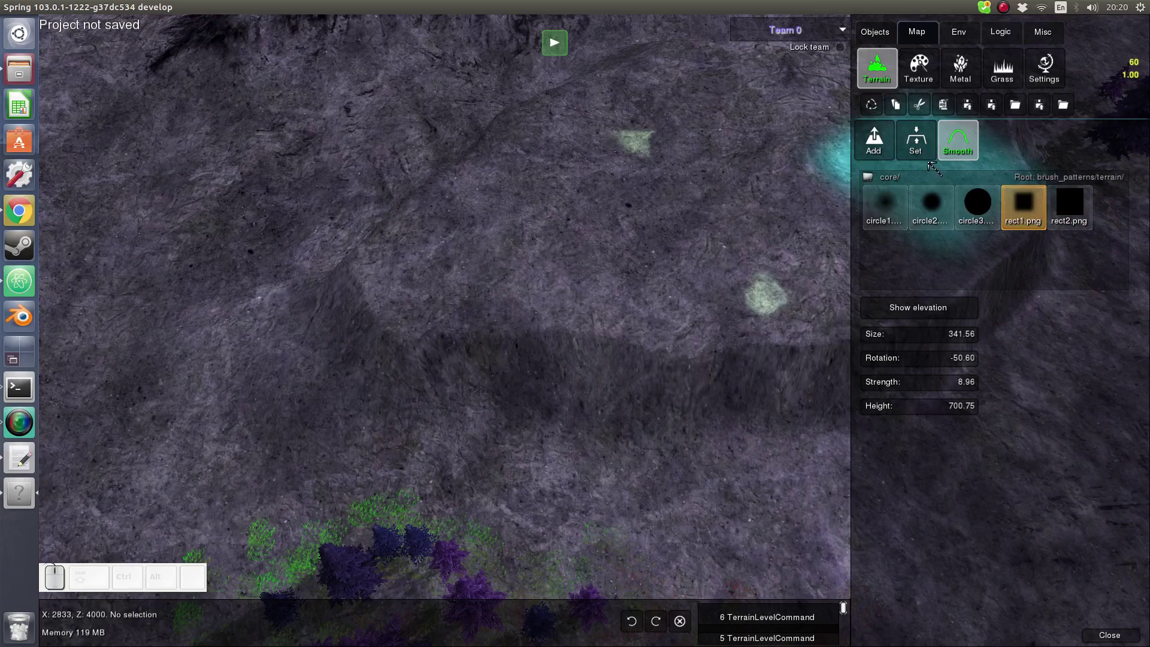
click(915, 142)
click(1070, 204)
shift+drag(657, 244, 694, 282)
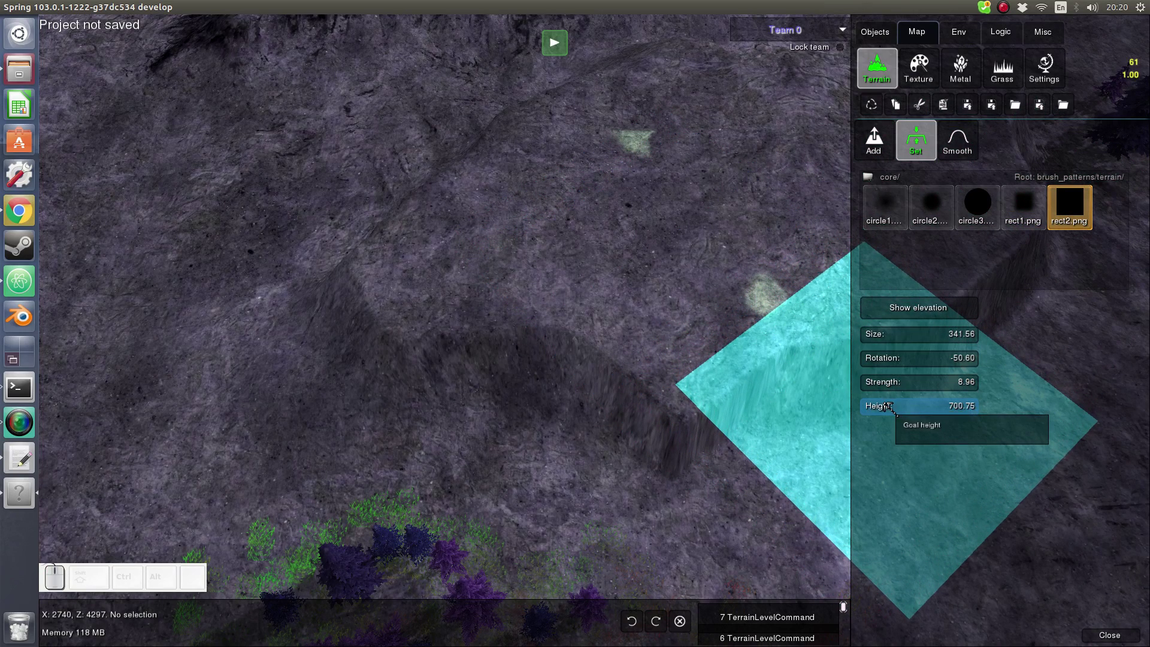
drag(888, 406, 899, 406)
mouse_move(607, 205)
mouse_down()
mouse_move(693, 300)
mouse_move(714, 301)
mouse_move(714, 286)
mouse_move(511, 300)
mouse_move(802, 290)
mouse_up()
Smooth the plateau's steep cliffs with the Smooth tool, using the circle2 brush at size 348.32, and leave the tool
click(957, 141)
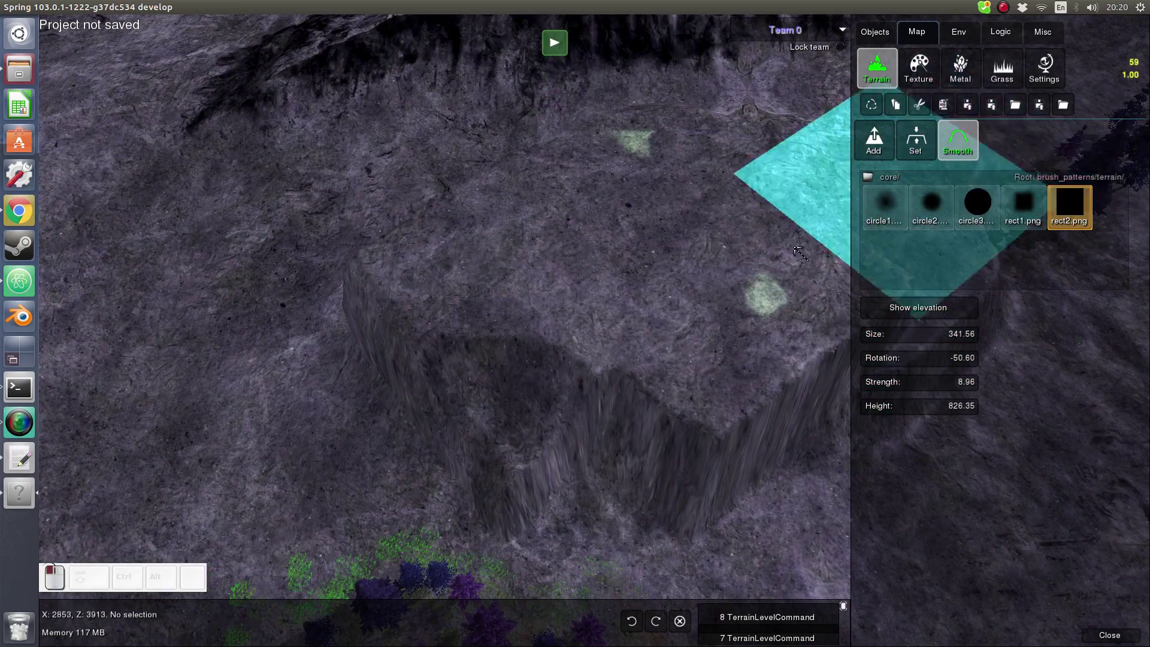
scroll(683, 299, up, 3)
shift+scroll(689, 287, down, 4)
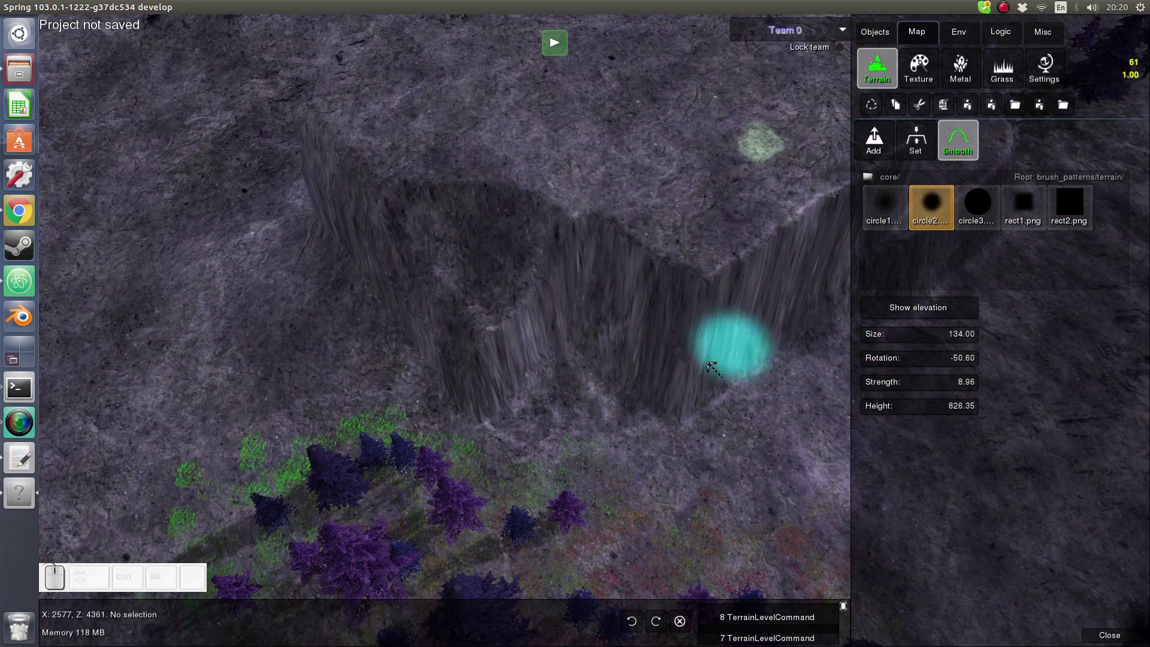
shift+scroll(689, 362, up, 5)
mouse_move(688, 361)
mouse_down()
mouse_move(752, 339)
mouse_move(431, 295)
mouse_move(341, 180)
mouse_move(449, 167)
mouse_move(455, 288)
mouse_move(683, 339)
mouse_up()
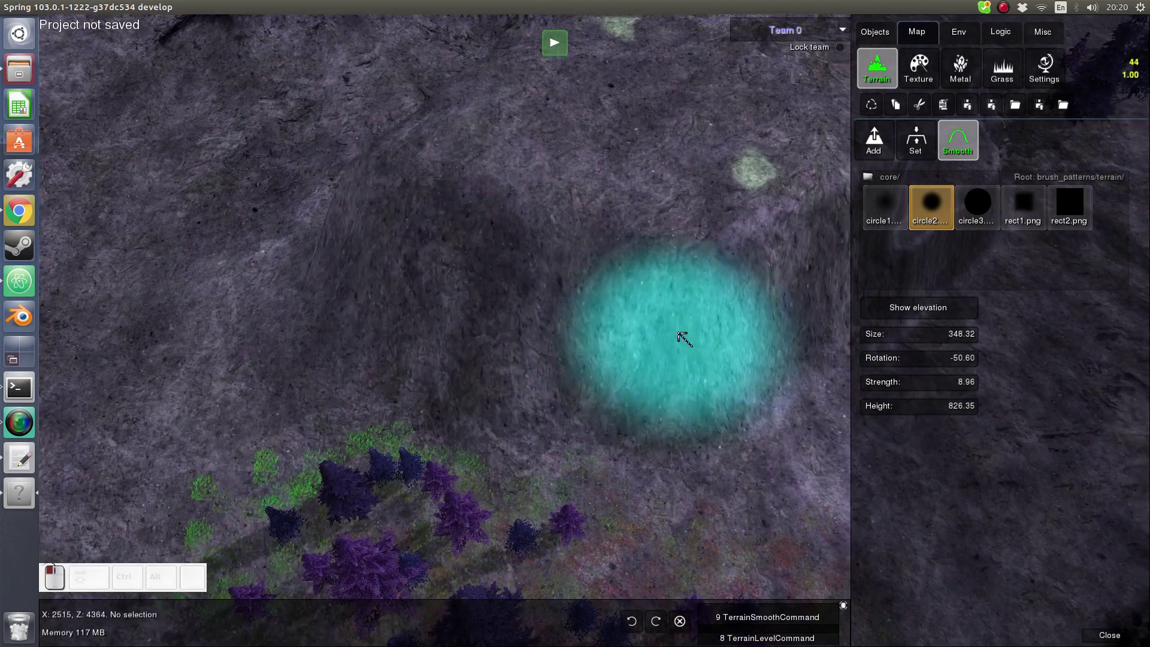
middle_drag(678, 333, 480, 388)
mouse_move(665, 285)
mouse_down()
mouse_move(708, 208)
mouse_move(619, 118)
mouse_move(449, 96)
mouse_move(308, 120)
mouse_move(417, 199)
mouse_move(662, 333)
mouse_up()
mouse_move(515, 434)
middle_down()
mouse_move(772, 309)
mouse_move(608, 244)
middle_up()
key(Escape)
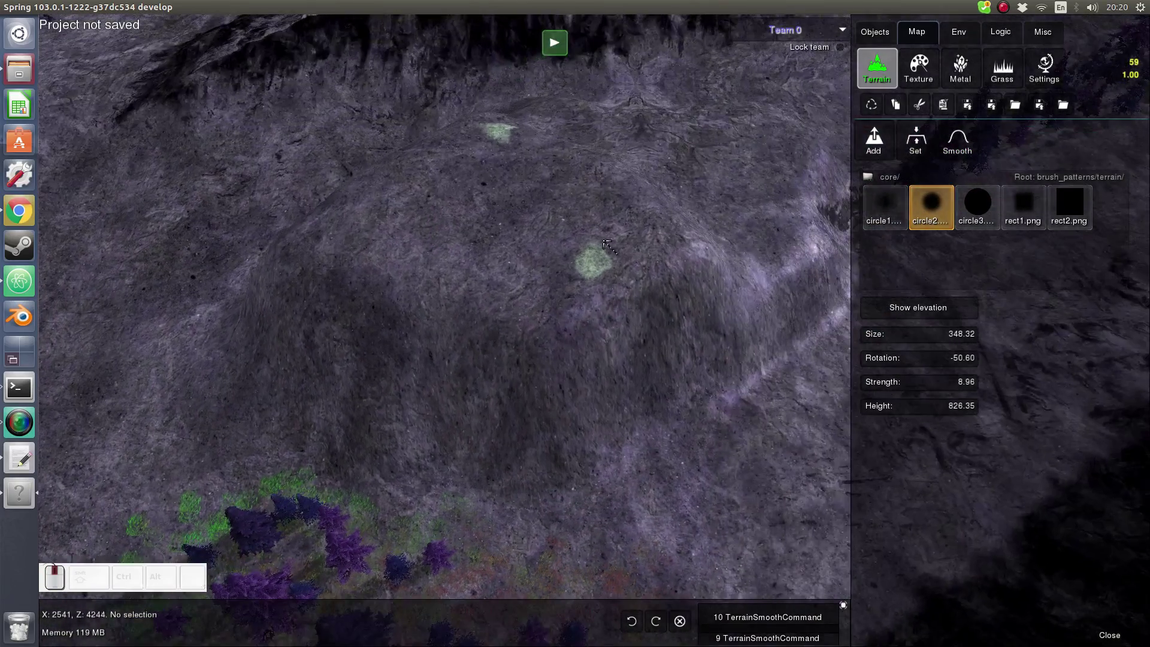
Switch to texture editing and add a brush using texture 02 from the core/nobiax/metal folder
click(917, 84)
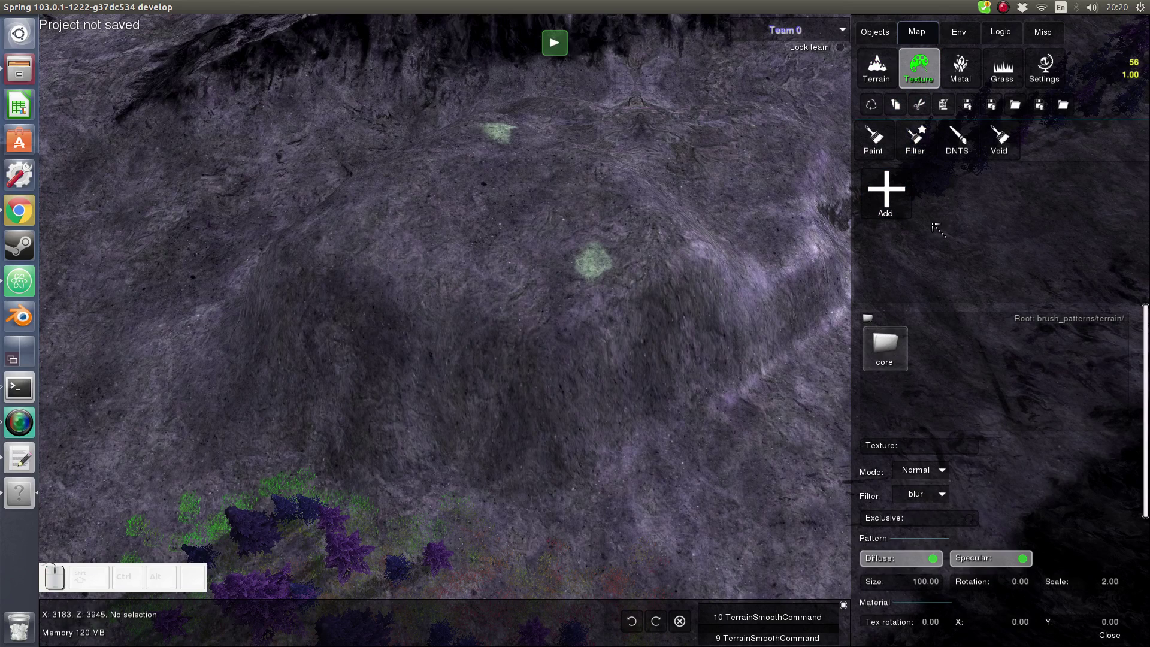
middle_drag(641, 233, 779, 269)
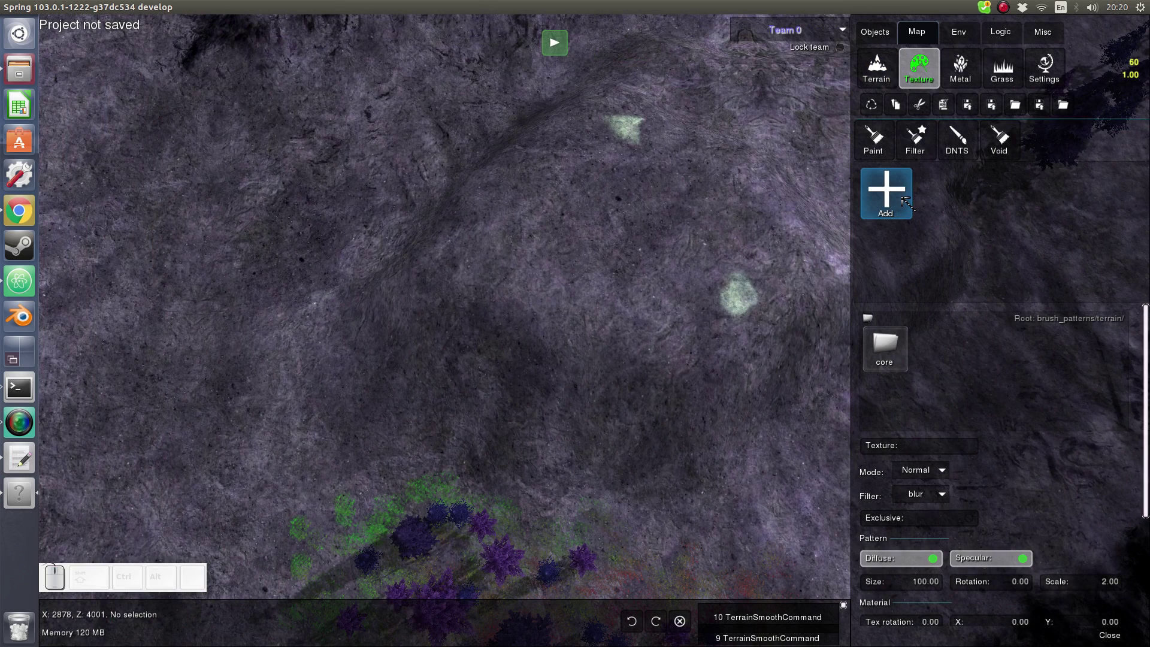
click(903, 200)
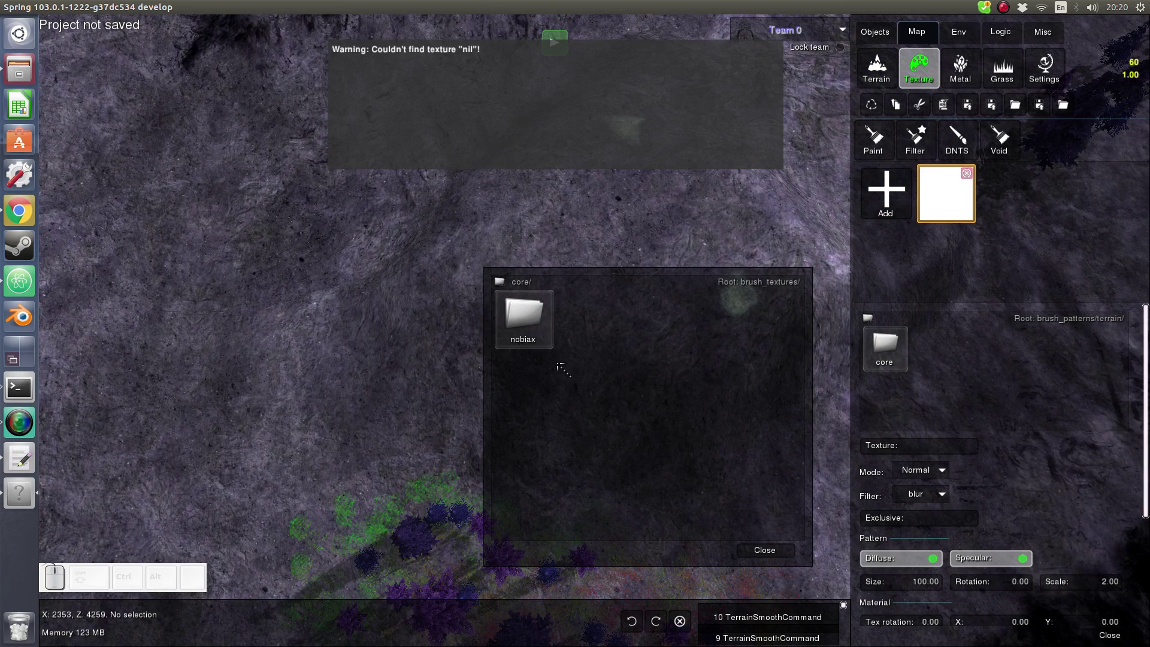
double_click(541, 315)
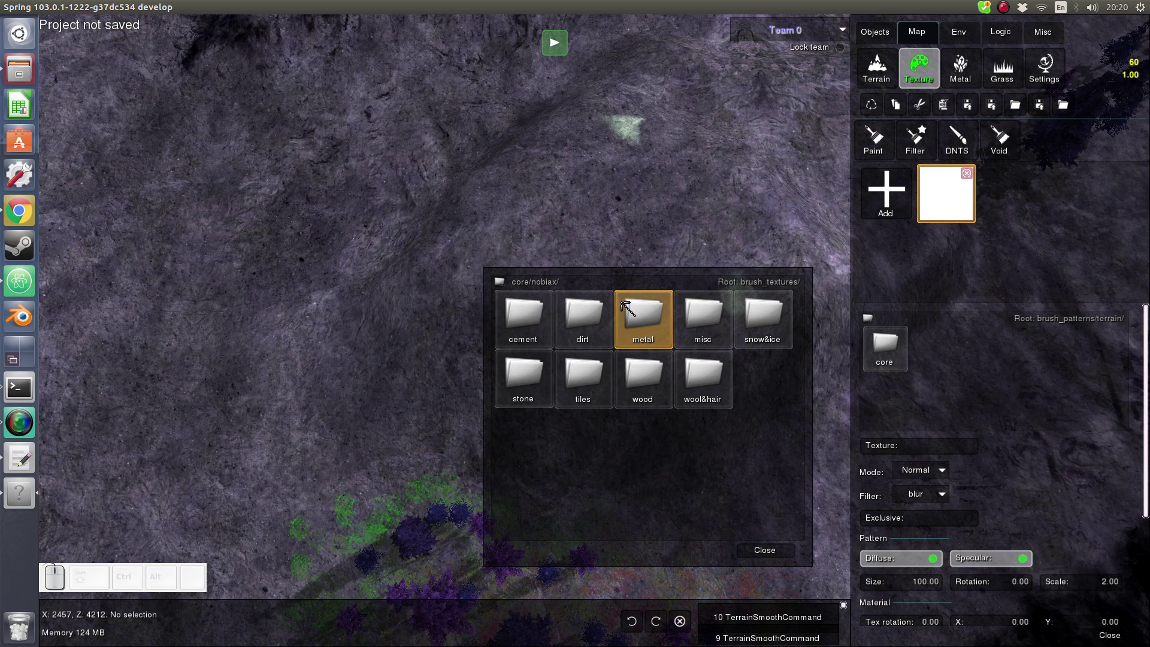
drag(589, 386, 539, 353)
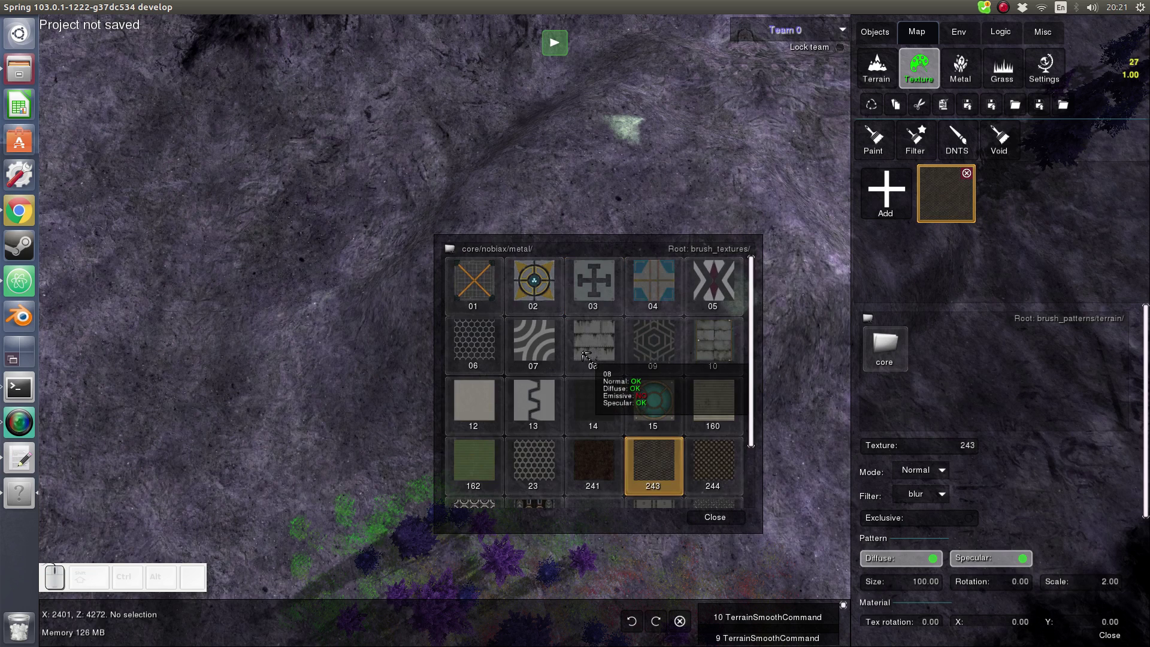
scroll(569, 353, down, 3)
scroll(676, 413, up, 3)
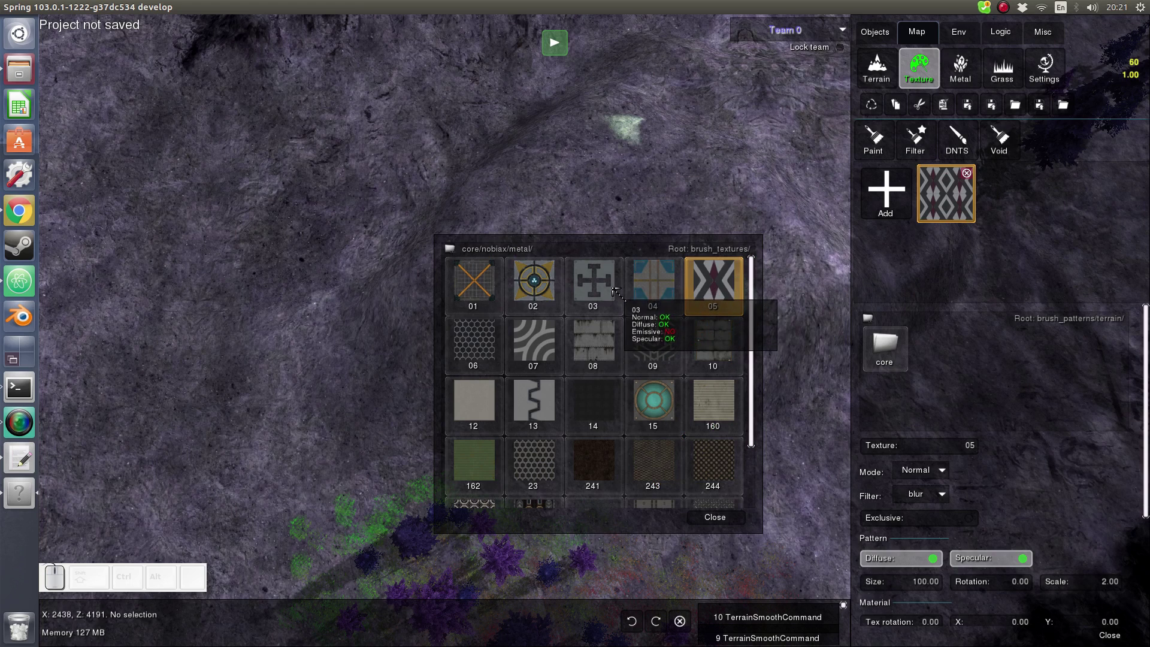
click(527, 276)
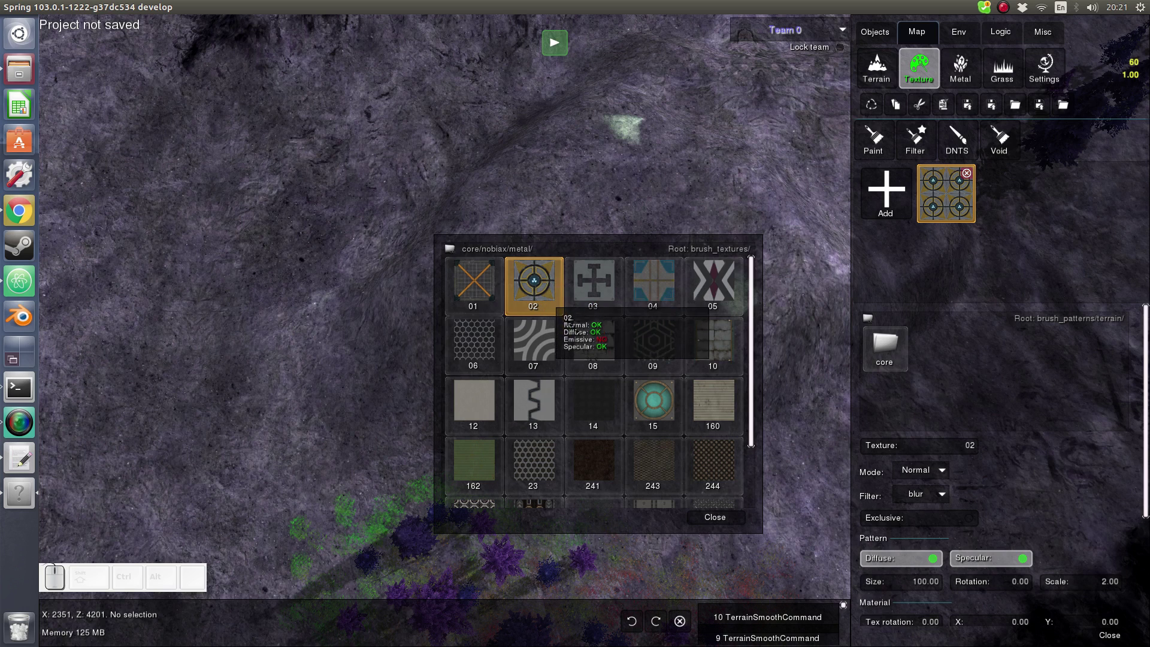
click(698, 516)
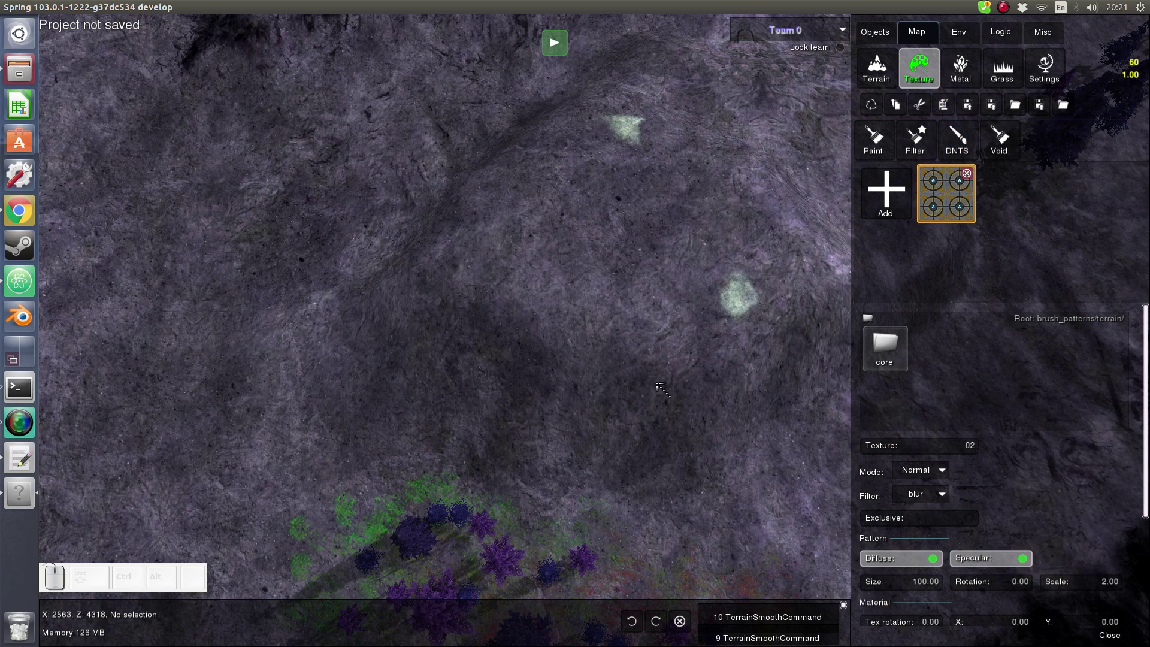
Paint the plateau with the metal texture, using the Paint tool and the core circle2 pattern at size 263.72
middle_drag(659, 386, 787, 343)
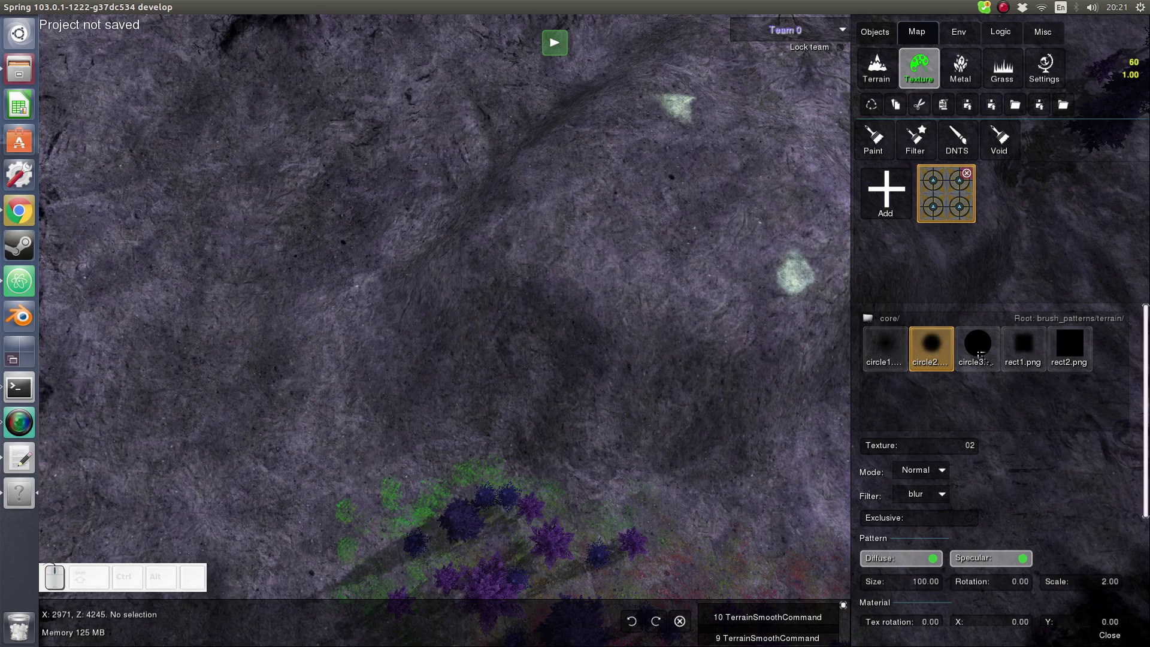
click(885, 148)
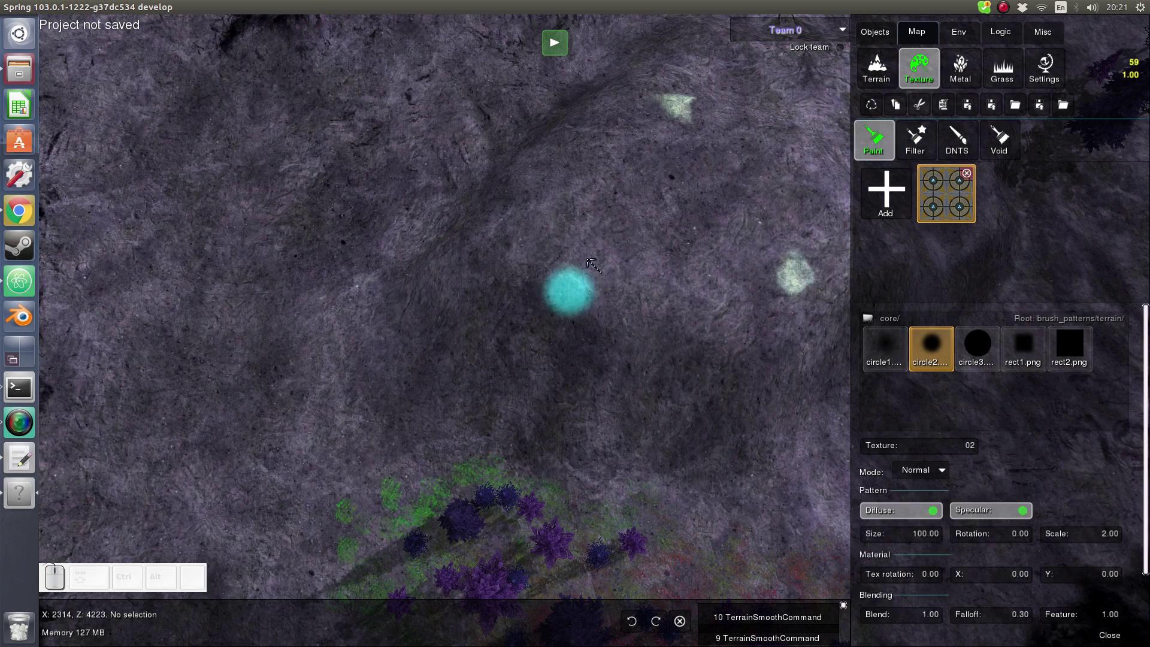
middle_drag(578, 296, 801, 164)
middle_drag(775, 307, 680, 275)
scroll(642, 256, up, 1)
shift+scroll(562, 241, up, 5)
mouse_move(403, 228)
mouse_down()
mouse_move(647, 159)
mouse_move(683, 119)
mouse_move(693, 366)
mouse_move(626, 120)
mouse_move(731, 210)
mouse_up()
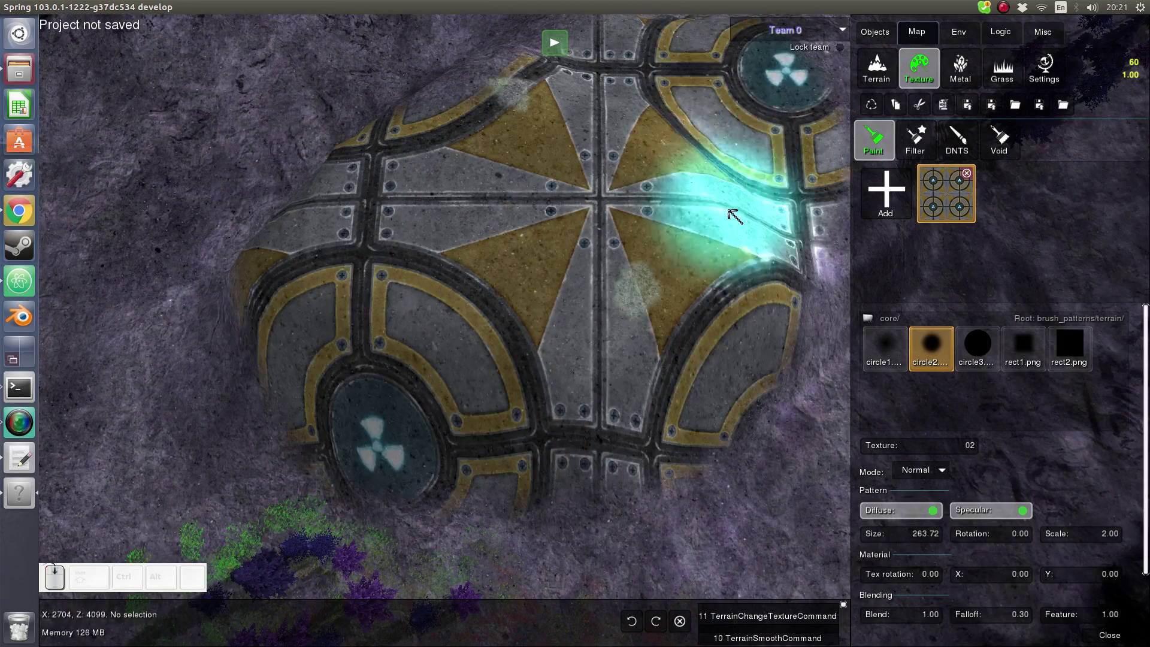
Extend the painted metal texture outward around the plateau's edges with further strokes
scroll(731, 210, down, 2)
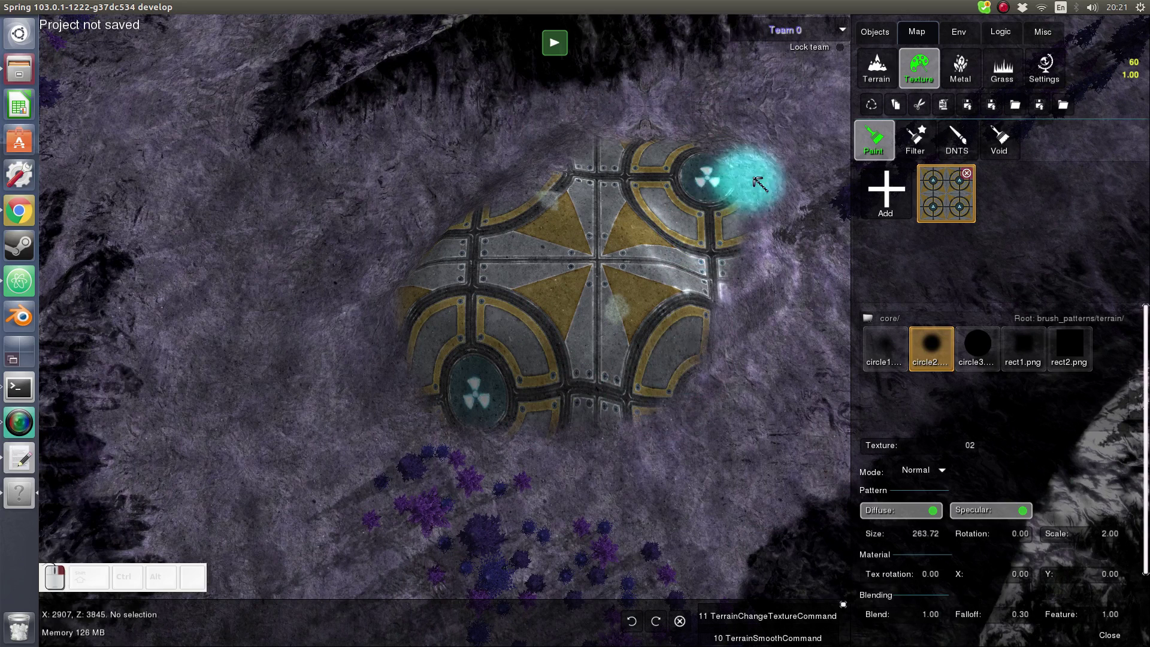
drag(752, 179, 707, 207)
mouse_move(626, 144)
mouse_down()
mouse_move(450, 257)
mouse_move(403, 379)
mouse_move(494, 251)
mouse_up()
mouse_move(489, 246)
right_down()
mouse_move(554, 174)
mouse_move(728, 226)
right_up()
mouse_move(638, 363)
right_down()
mouse_move(650, 261)
mouse_move(669, 453)
right_up()
scroll(670, 473, up, 2)
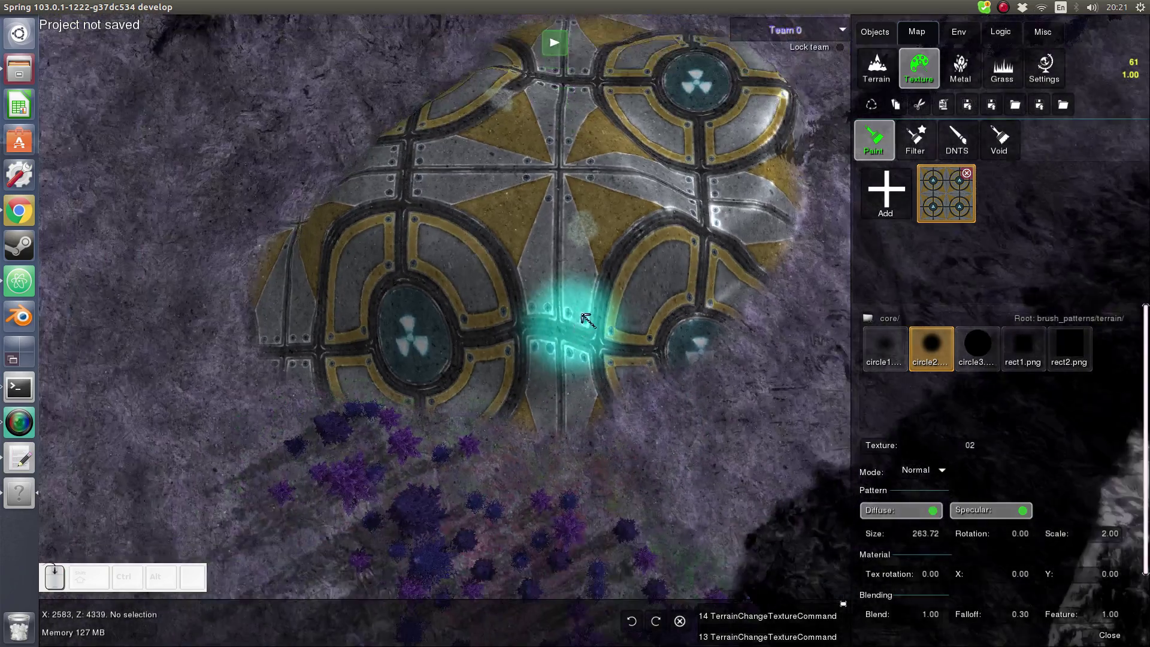
Undo the last two texture strokes and redo them
middle_drag(584, 318, 566, 422)
middle_drag(485, 440, 519, 428)
key(ctrl+z)
key(ctrl+z)
key(ctrl+y)
key(ctrl+y)
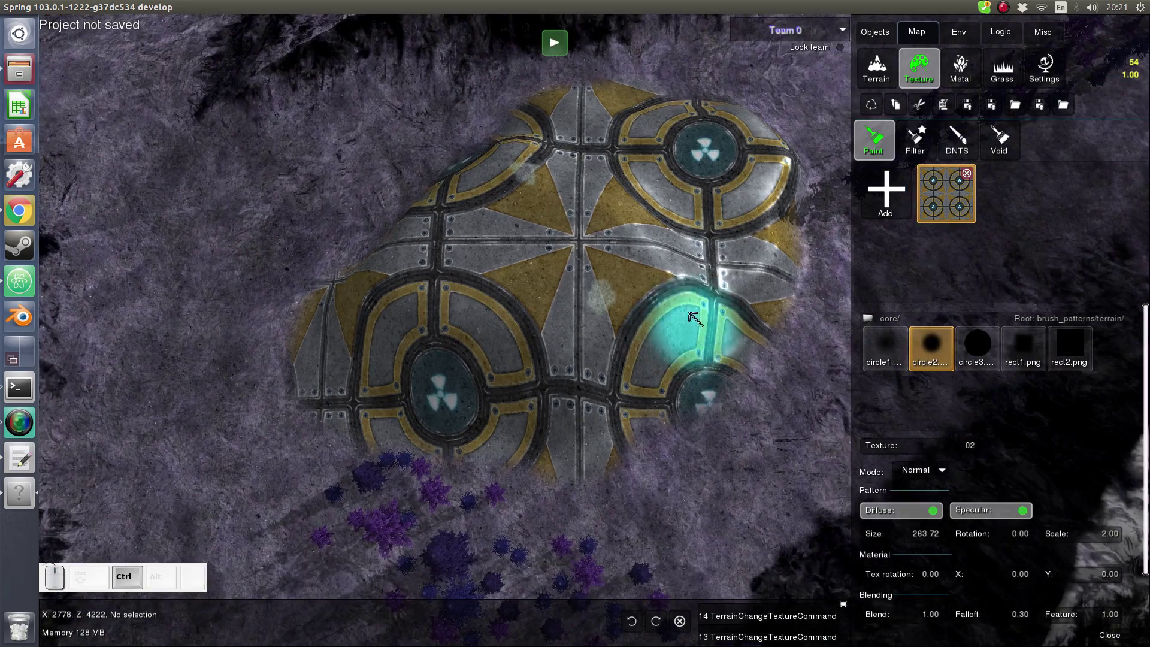
Undo the metal texture strokes, turn Specular off, try painting the plateau with diffuse only, and enlarge the brush to 970.77
ctrl+scroll(689, 335, up, 2)
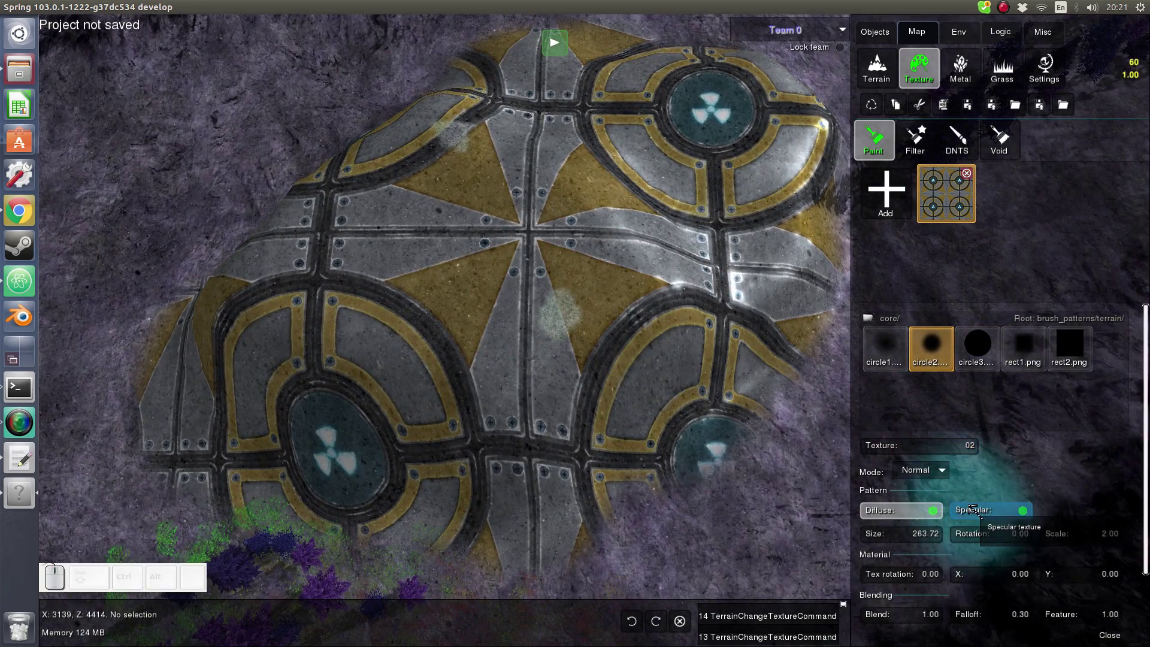
key(ctrl+z)
key(ctrl+z)
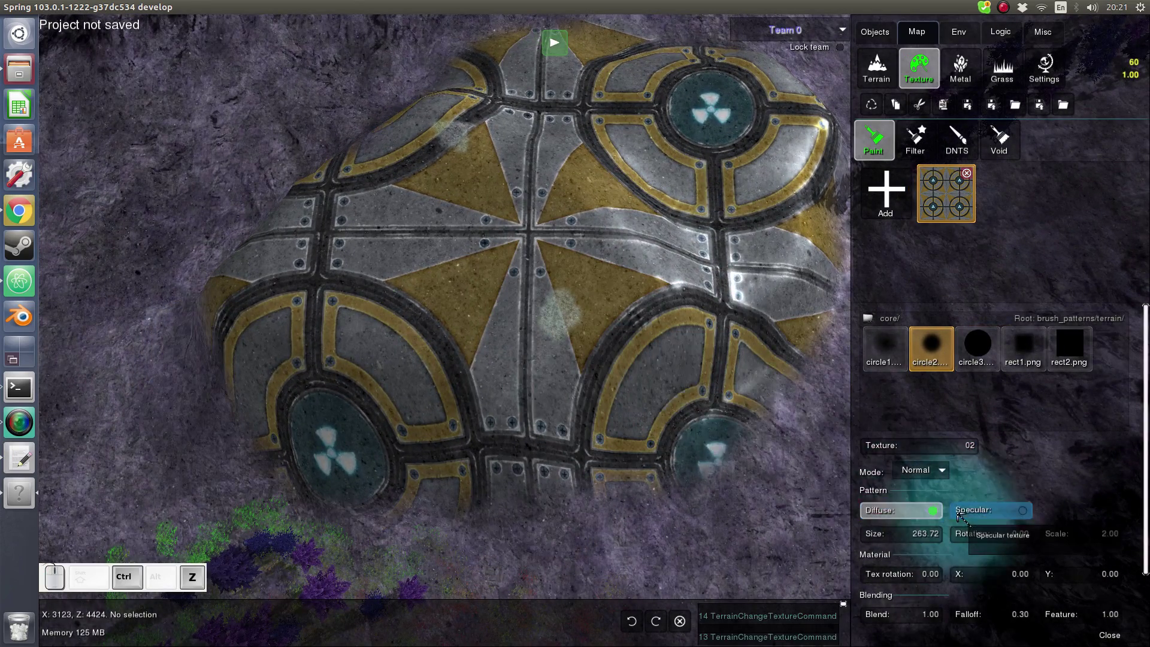
key(ctrl+z)
mouse_move(674, 303)
mouse_down()
mouse_move(605, 226)
mouse_move(680, 182)
mouse_move(460, 236)
mouse_move(437, 329)
mouse_up()
shift+scroll(674, 185, up, 7)
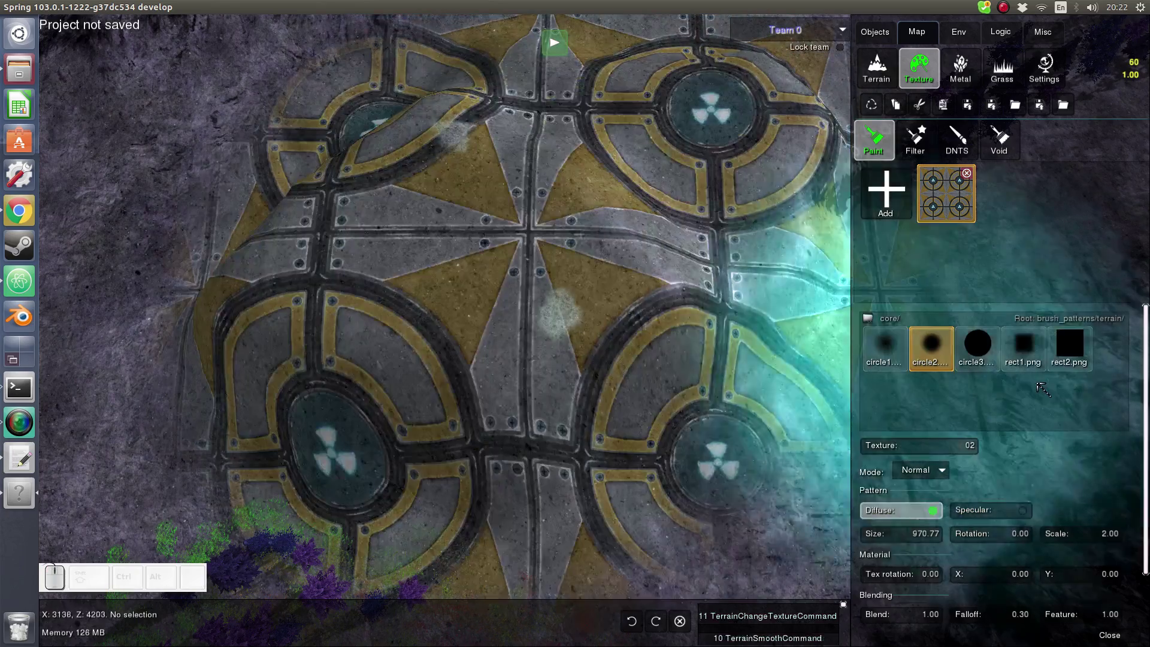
Turn Specular back on, try painting the plateau with the size 970.77 brush, and undo the painting
click(960, 509)
mouse_move(595, 231)
mouse_down()
mouse_move(577, 272)
mouse_move(814, 431)
mouse_up()
key(ctrl+z)
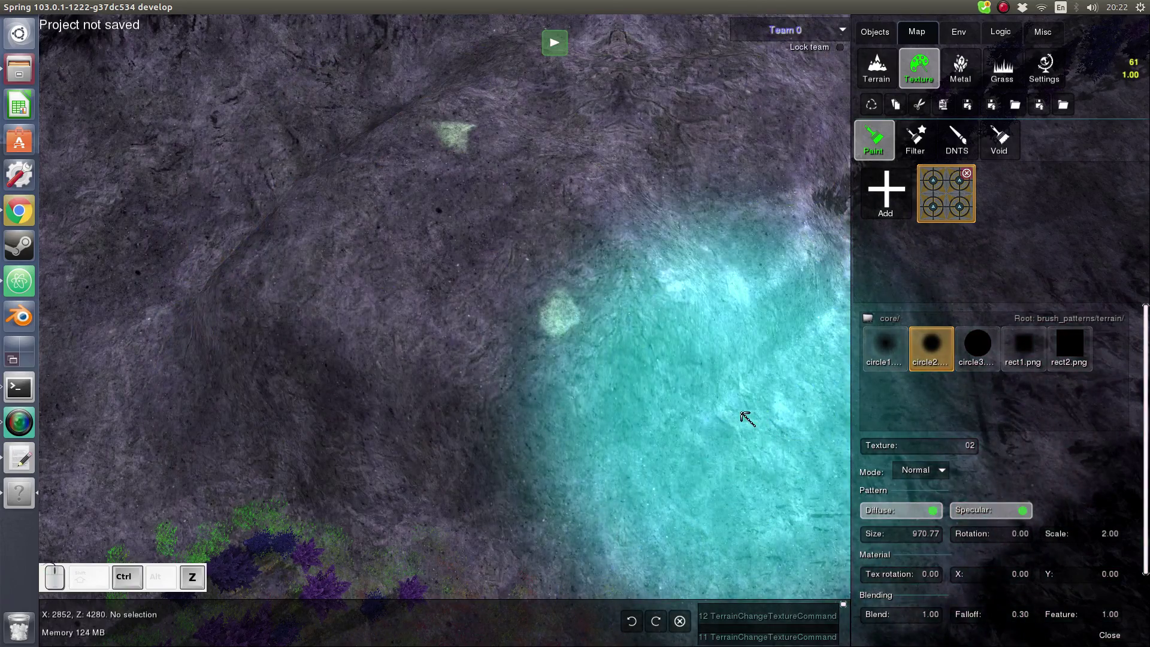
Try painting specular only with Diffuse off and size 492.15, undo it, and turn Diffuse back on
click(903, 510)
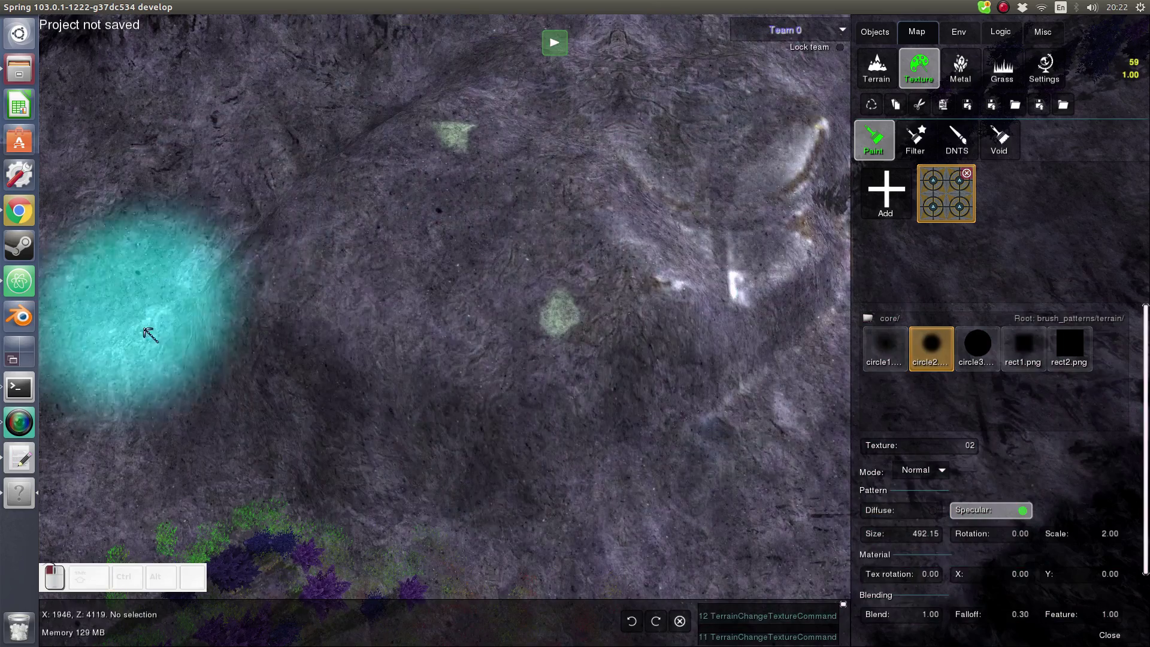
key(ctrl+z)
scroll(541, 380, down, 3)
middle_drag(541, 380, 624, 372)
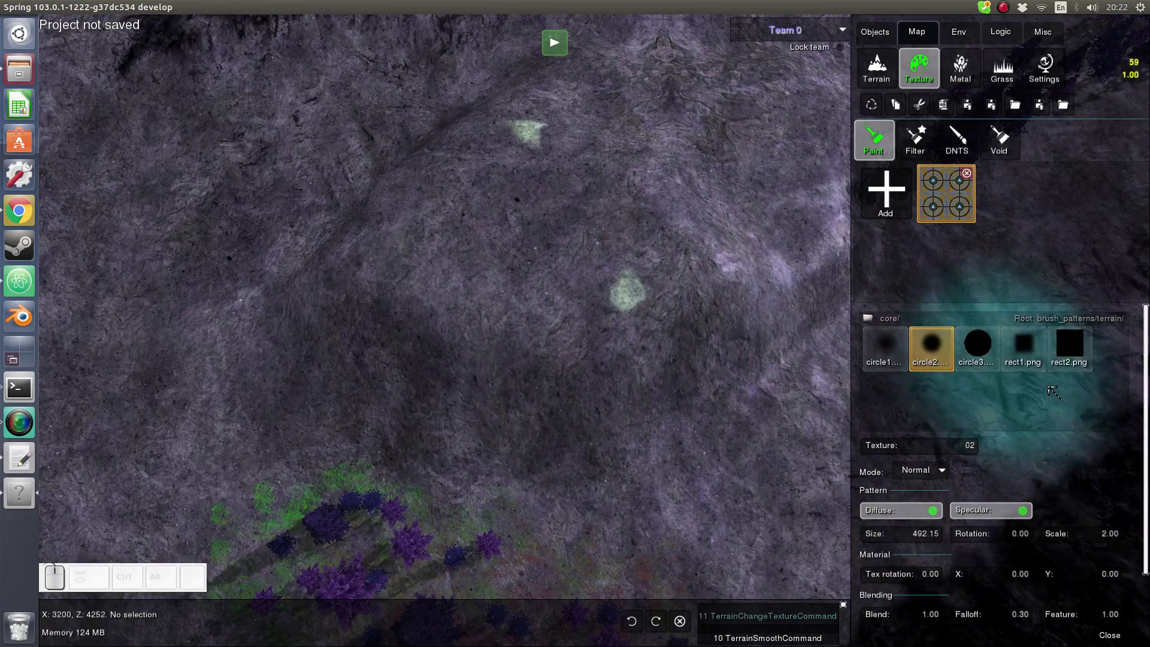
Select the rect1.png brush pattern, set its rotation to 129.60, try painting the plateau, and undo the strokes
click(1023, 346)
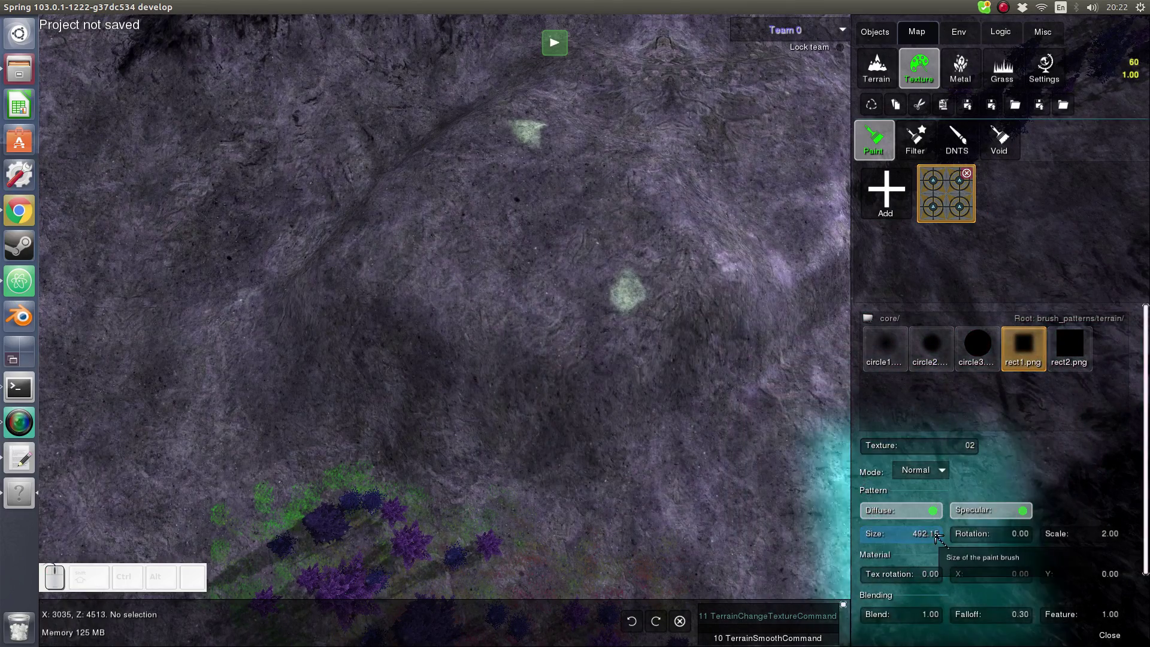
drag(988, 533, 1006, 533)
mouse_move(594, 300)
mouse_down()
mouse_move(479, 277)
mouse_move(579, 287)
mouse_up()
scroll(563, 290, down, 4)
scroll(477, 302, up, 3)
mouse_move(696, 275)
mouse_down()
mouse_move(605, 282)
mouse_move(598, 327)
mouse_up()
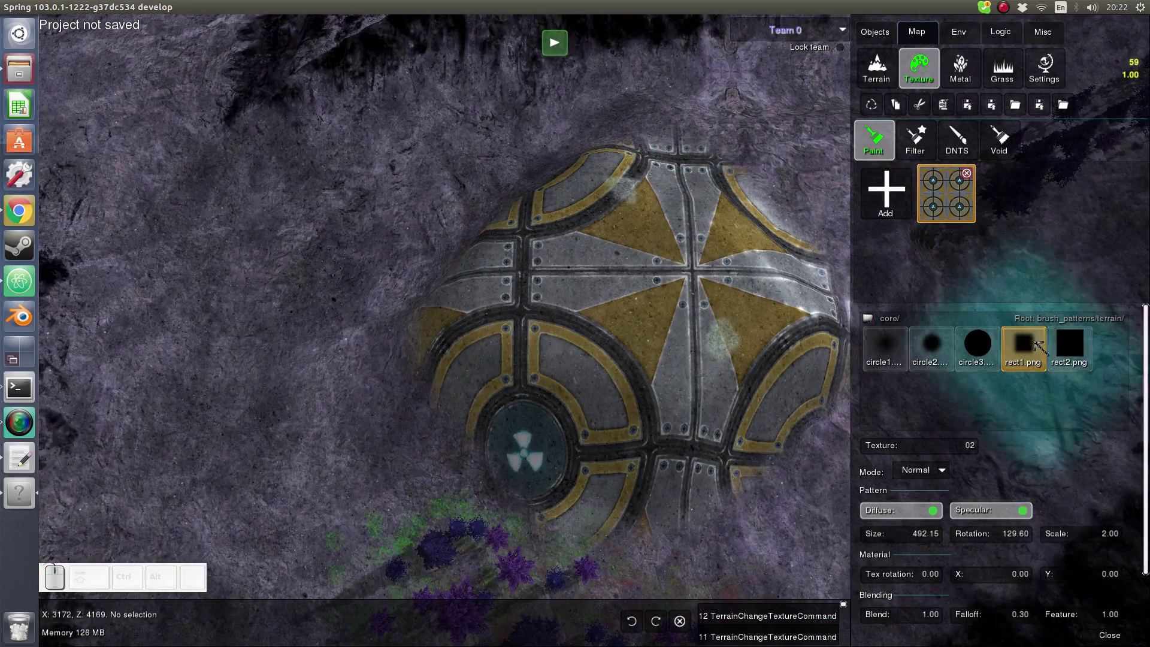
key(ctrl+z)
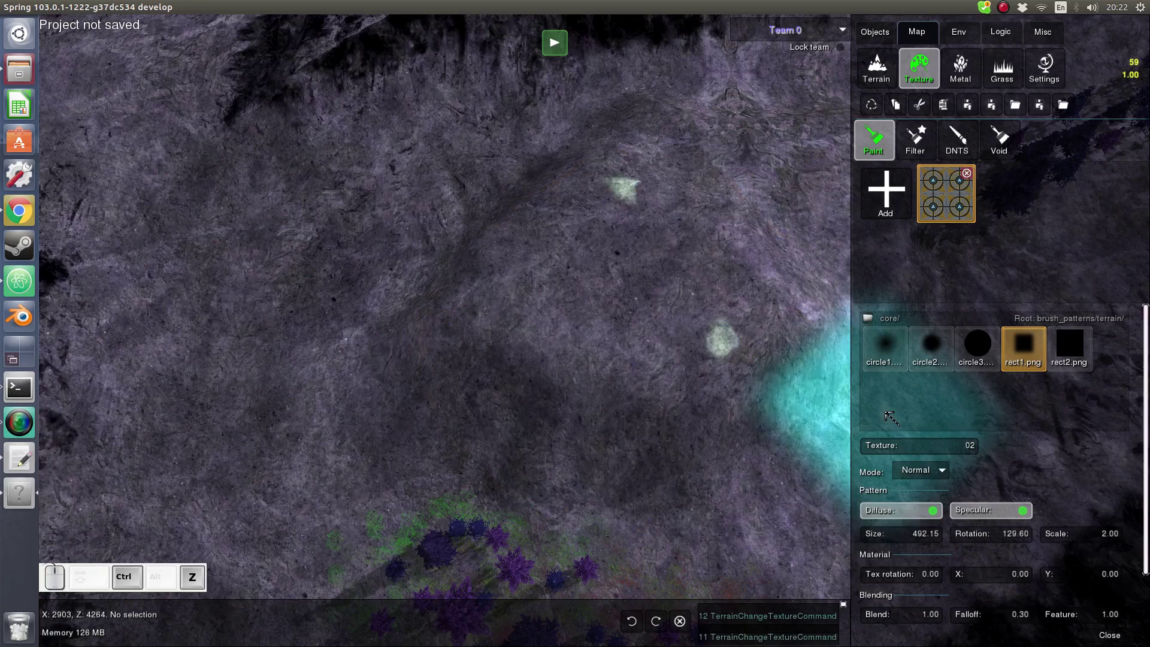
Adjust the texture rotation and try painting the plateau with the rotated metal texture
scroll(889, 418, down, 2)
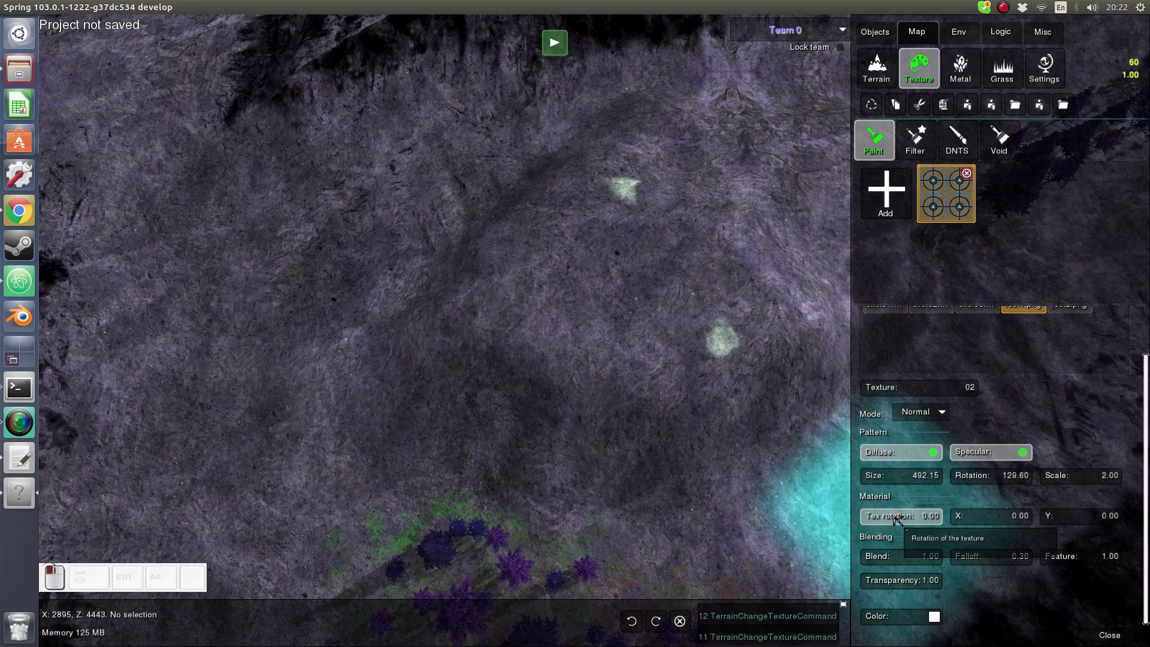
drag(901, 515, 928, 516)
mouse_move(727, 299)
mouse_down()
mouse_move(734, 314)
mouse_move(532, 253)
mouse_up()
key(ctrl+z)
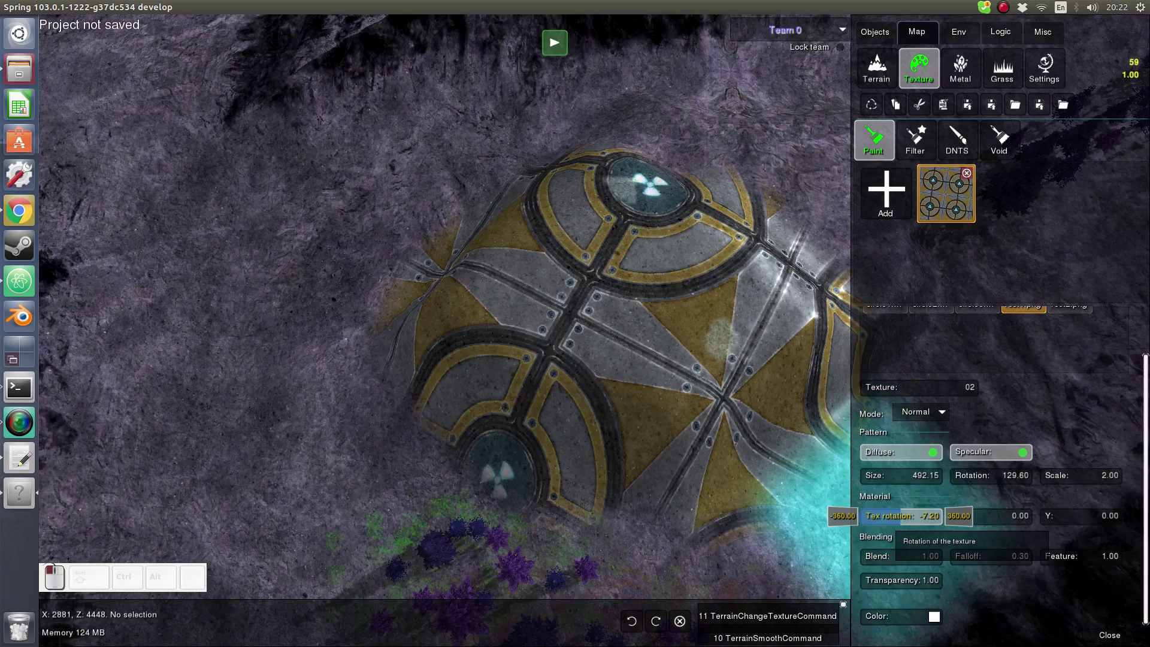
mouse_move(295, 411)
mouse_down()
mouse_move(264, 352)
mouse_move(429, 210)
mouse_move(695, 114)
mouse_move(801, 236)
mouse_up()
scroll(777, 300, down, 2)
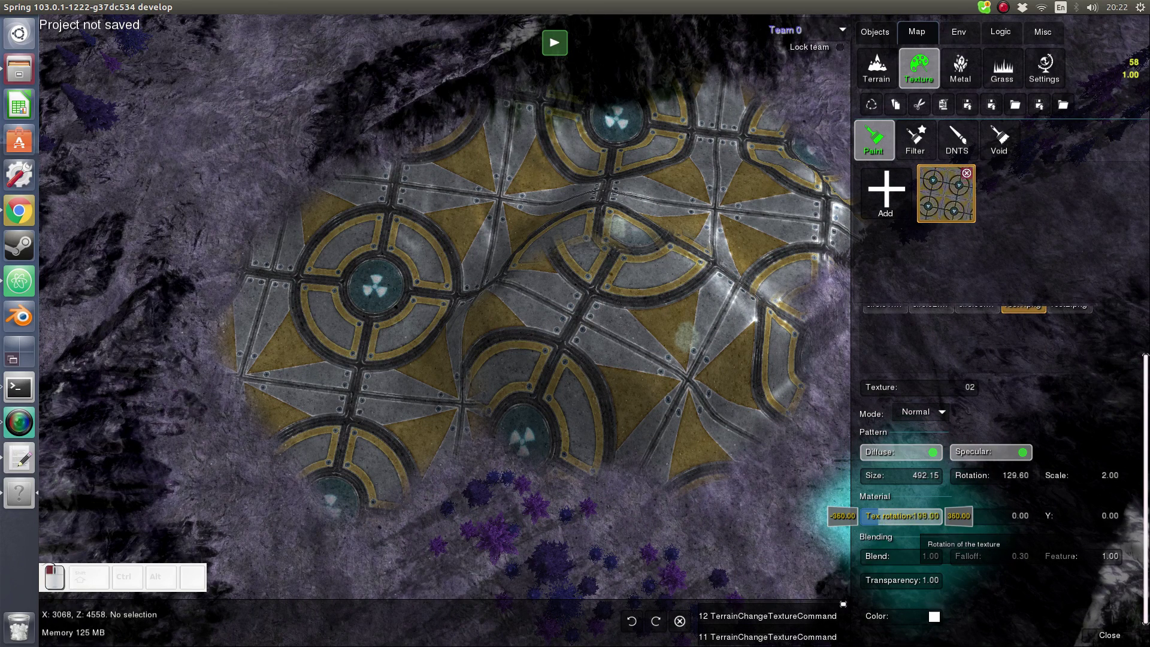
Set the texture rotation to -216.00 and paint more of the plateau with the metal texture
scroll(712, 384, up, 2)
mouse_move(524, 317)
mouse_down()
mouse_move(709, 277)
mouse_move(362, 410)
mouse_move(306, 411)
mouse_up()
scroll(672, 421, down, 2)
mouse_move(672, 422)
mouse_down()
mouse_move(659, 398)
mouse_move(731, 300)
mouse_move(673, 406)
mouse_up()
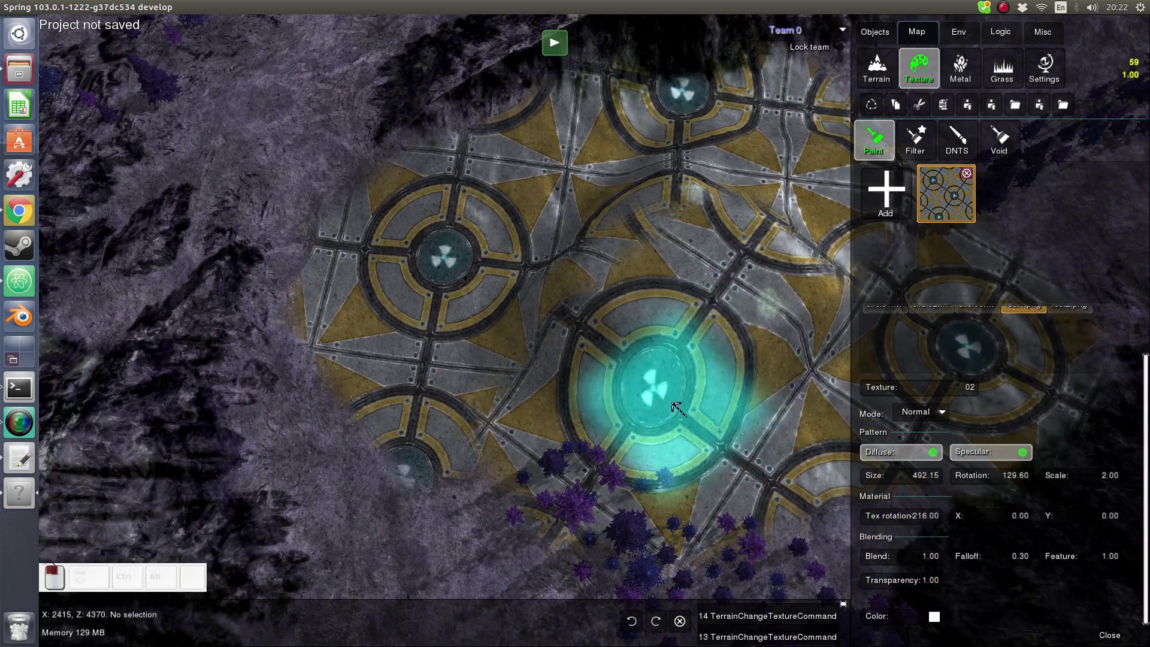
scroll(830, 370, down, 1)
scroll(829, 370, down, 1)
scroll(526, 290, up, 2)
scroll(598, 324, down, 3)
middle_drag(636, 342, 636, 381)
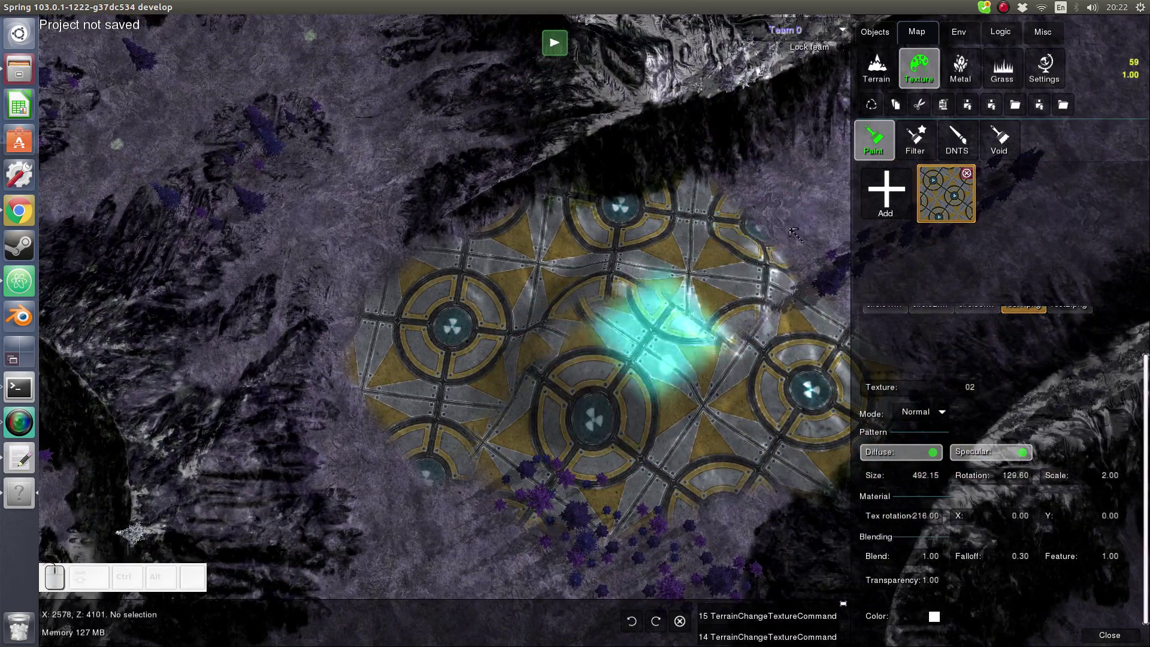
Undo all the metal texture strokes painted with rotated textures
scroll(590, 391, up, 4)
key(ctrl+z)
key(ctrl+z)
key(ctrl+z)
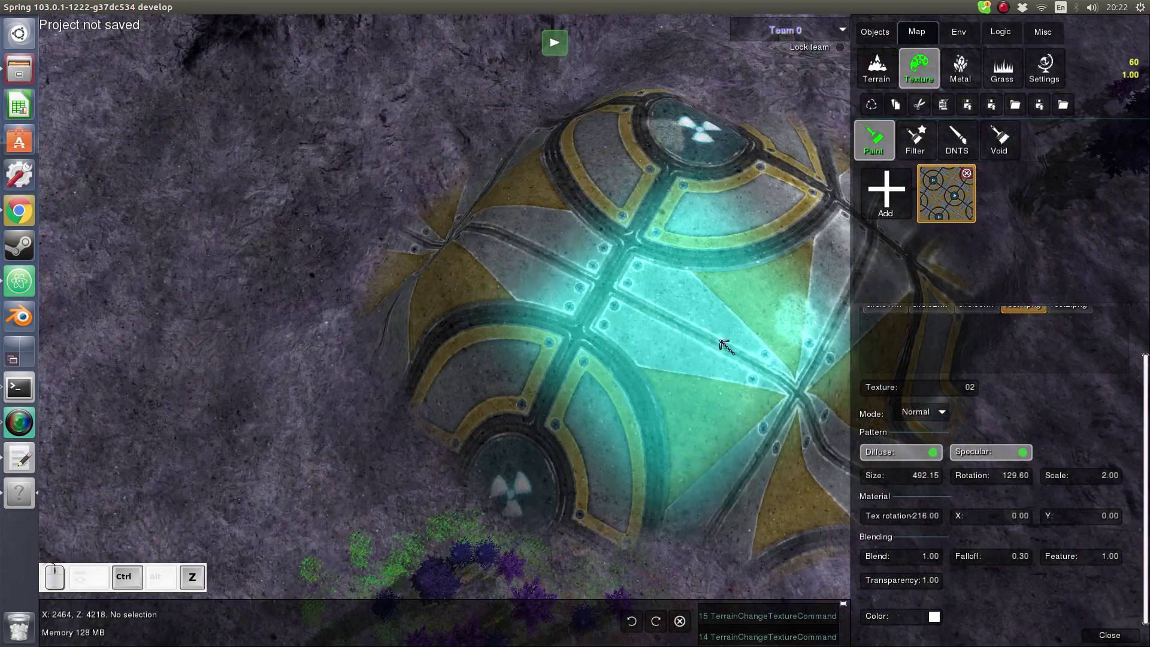
key(ctrl+z)
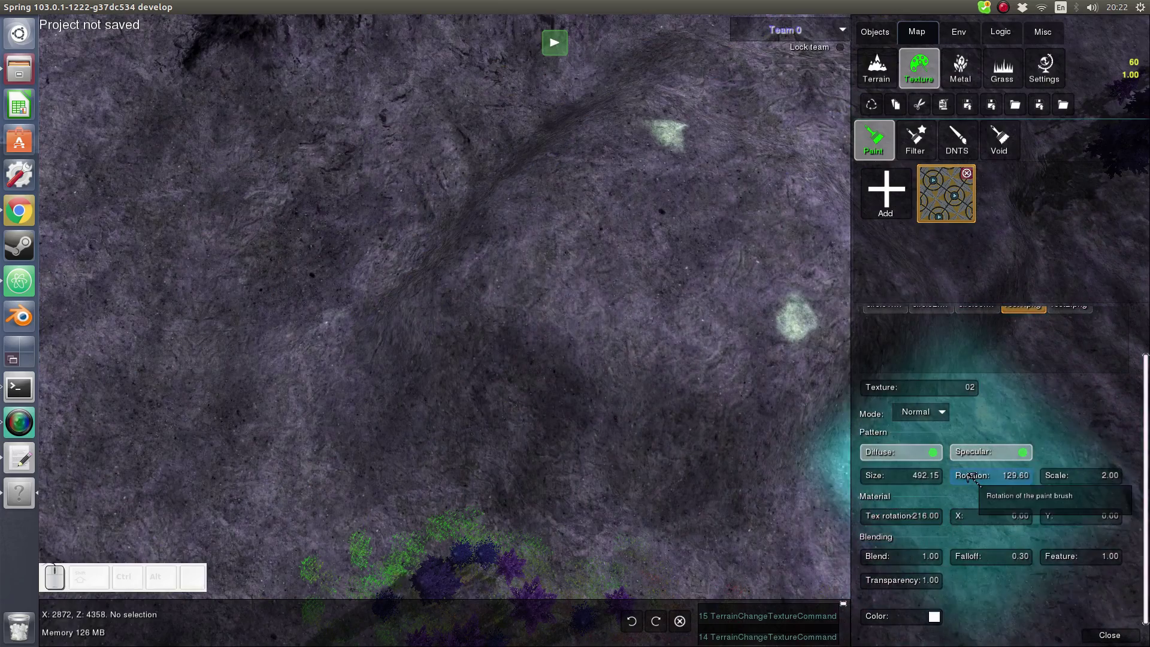
Raise the texture scale, try a stroke on the plateau, and paint over it at scale 15.45
middle_drag(554, 318, 579, 395)
scroll(990, 478, down, 1)
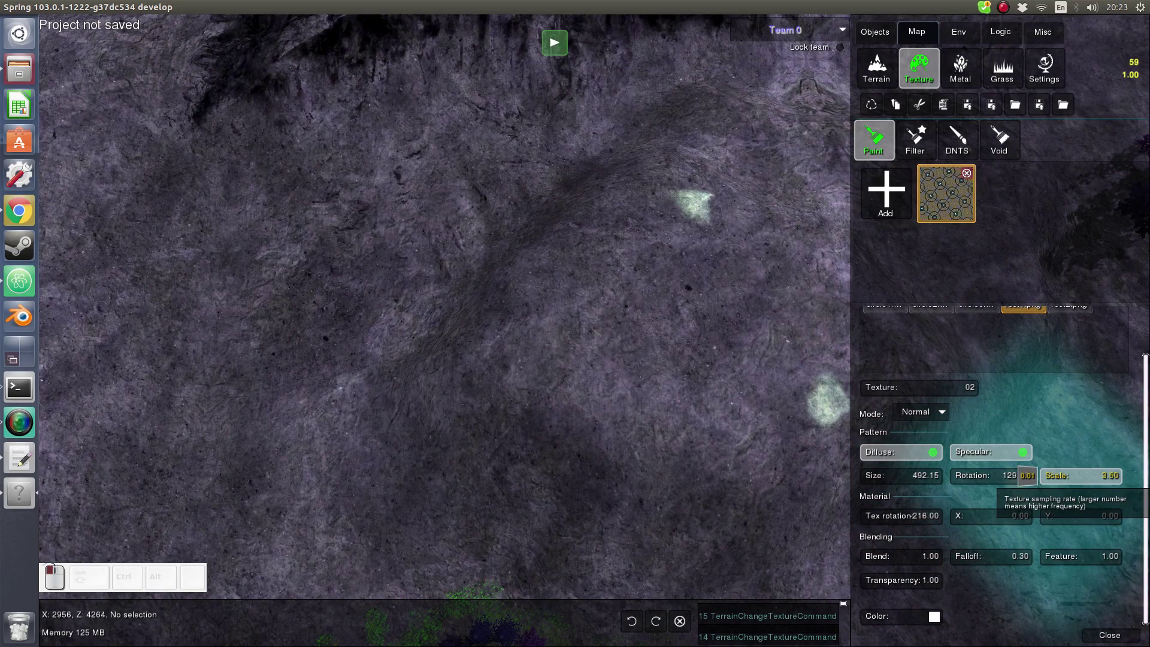
drag(1048, 478, 1018, 478)
mouse_move(757, 328)
mouse_down()
mouse_move(608, 233)
mouse_move(645, 384)
mouse_up()
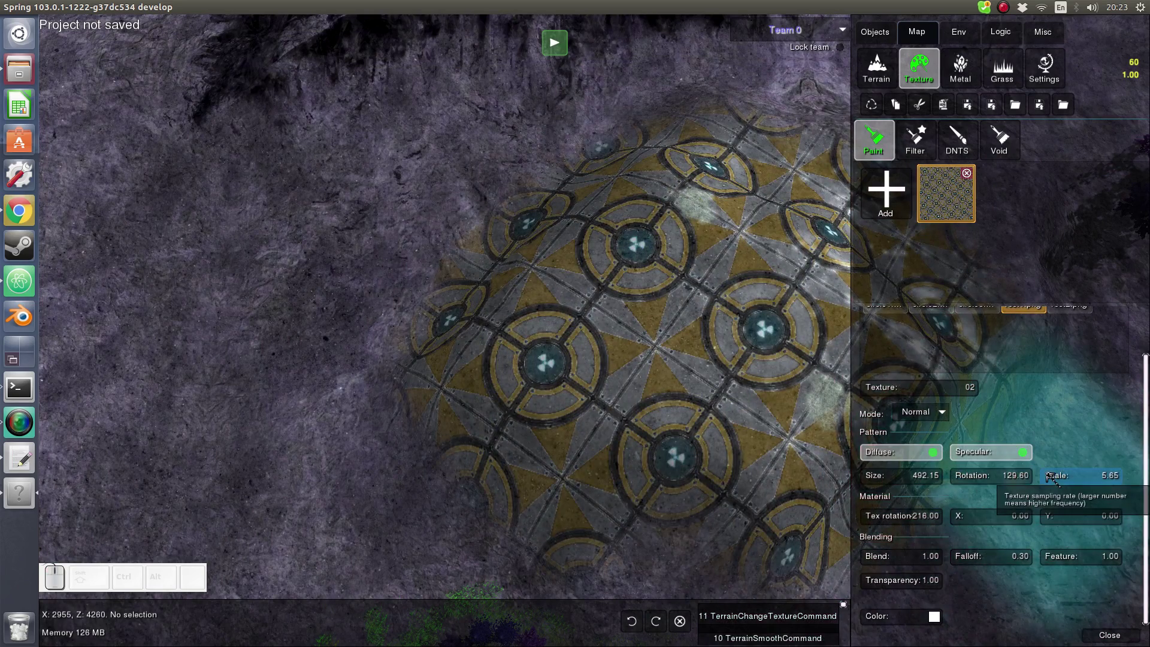
mouse_move(689, 263)
mouse_down()
mouse_move(726, 371)
mouse_move(605, 413)
mouse_move(850, 455)
mouse_up()
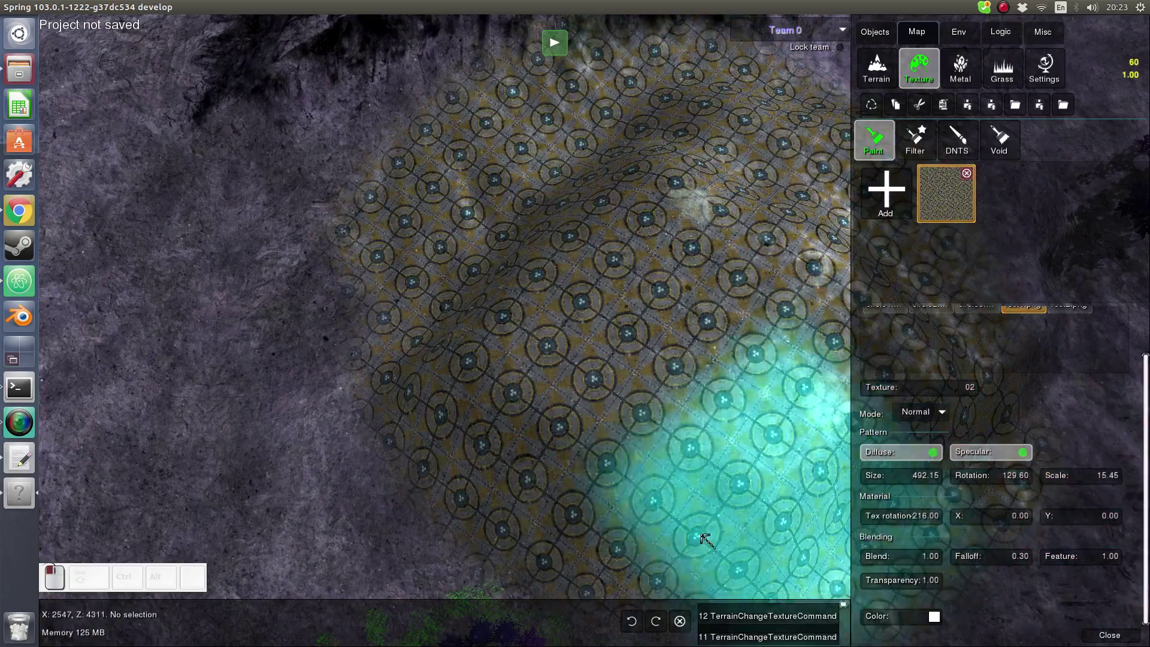
scroll(599, 455, up, 3)
scroll(593, 297, up, 3)
scroll(592, 297, down, 5)
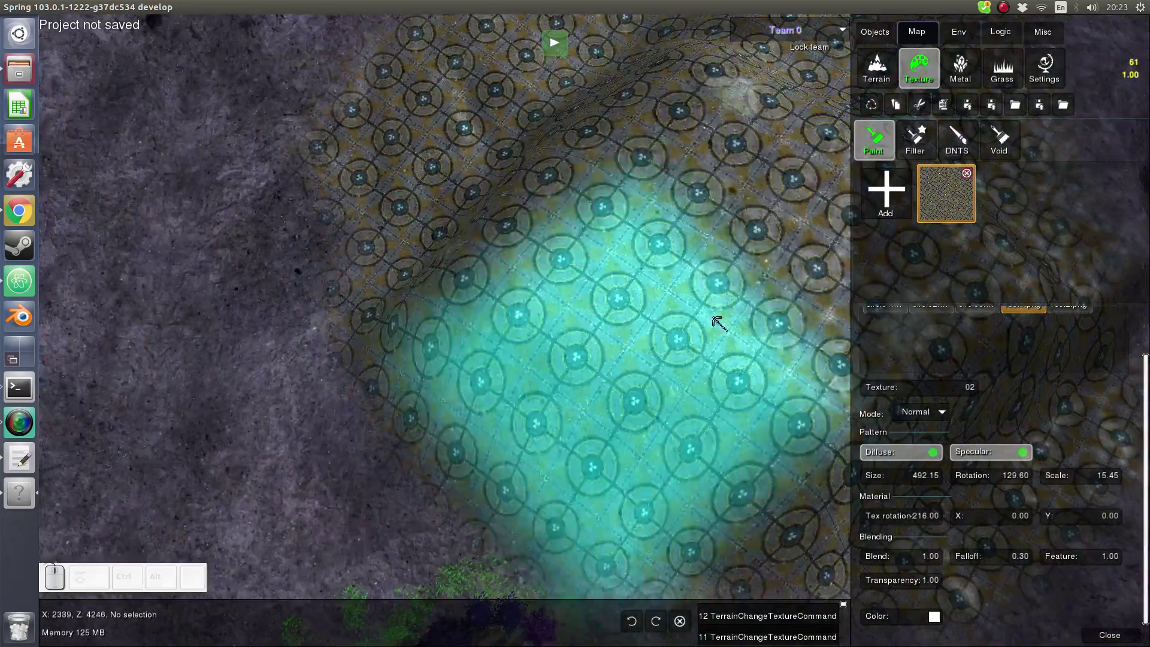
Lower the texture scale to 0.51, try painting the plateau, and undo all the scale test strokes
middle_drag(734, 204, 496, 332)
scroll(608, 347, up, 2)
scroll(609, 348, down, 3)
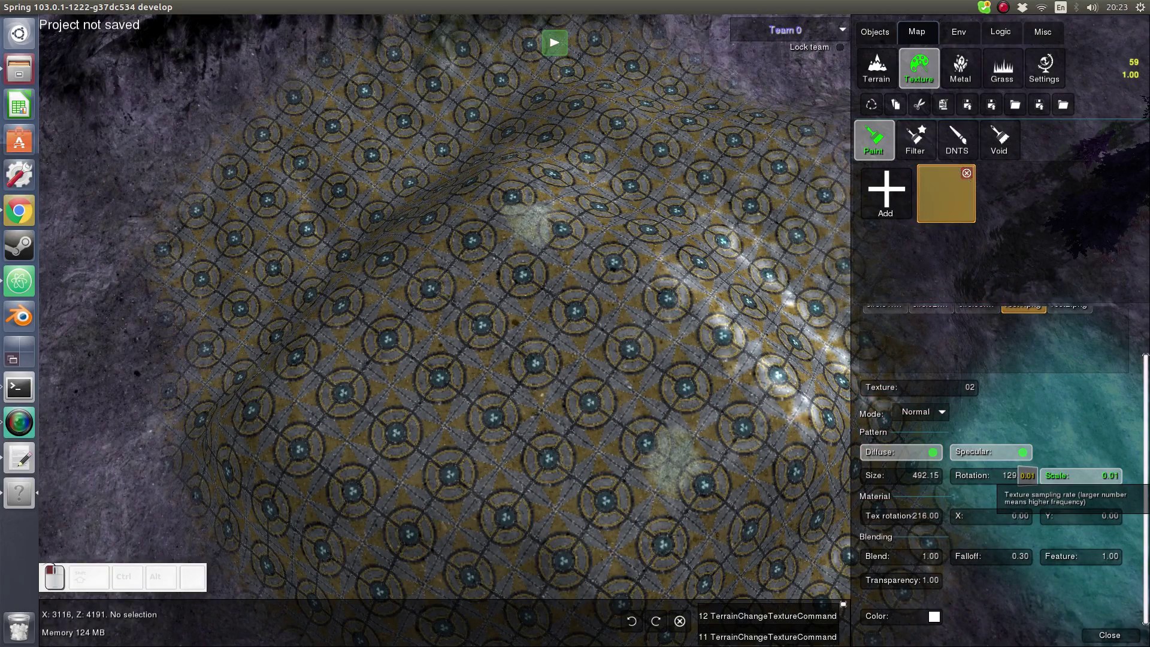
mouse_move(400, 266)
mouse_down()
mouse_move(667, 195)
mouse_move(359, 359)
mouse_move(749, 449)
mouse_up()
scroll(764, 413, down, 3)
key(ctrl+z)
key(ctrl+z)
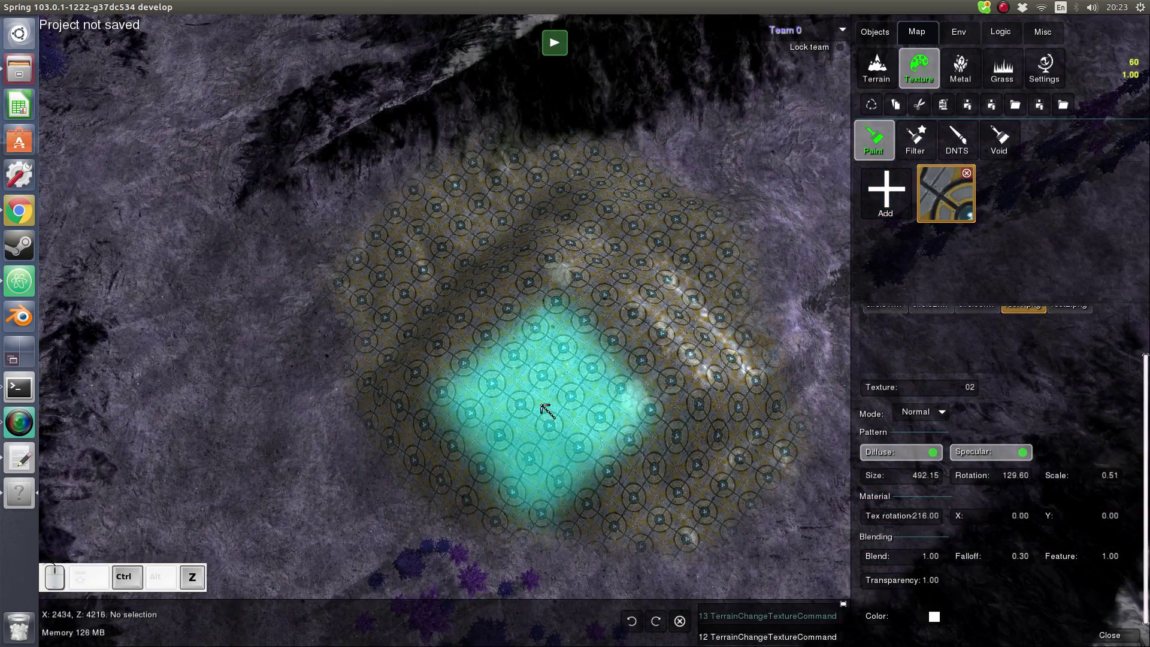
middle_drag(640, 422, 509, 491)
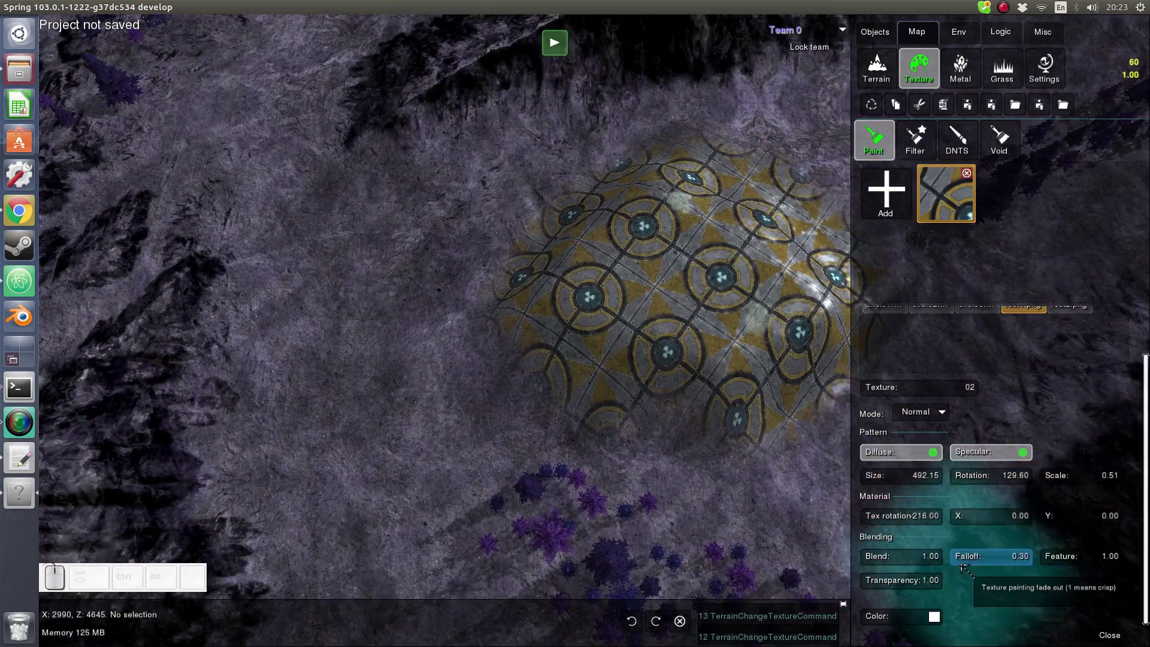
key(ctrl+z)
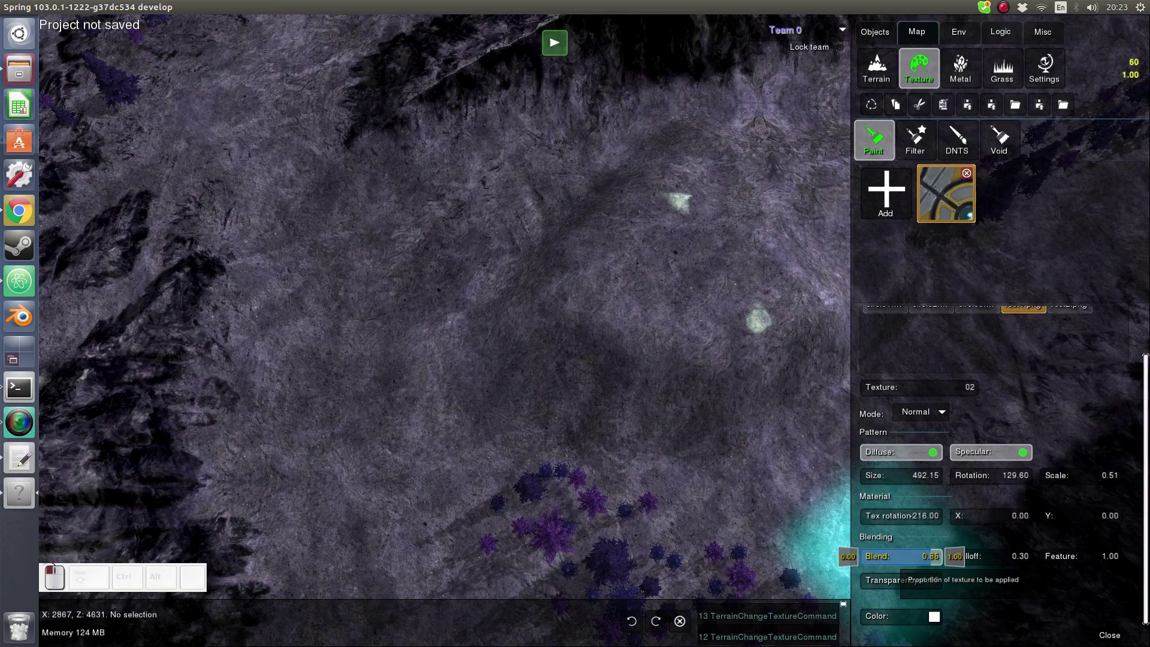
Set the blend to 0.45 and paint the plateau with several overlapping strokes of the metal texture
drag(900, 556, 897, 556)
scroll(669, 375, up, 2)
mouse_move(669, 375)
mouse_down()
mouse_move(403, 260)
mouse_move(513, 348)
mouse_up()
mouse_move(558, 238)
mouse_down()
mouse_move(691, 114)
mouse_move(708, 379)
mouse_up()
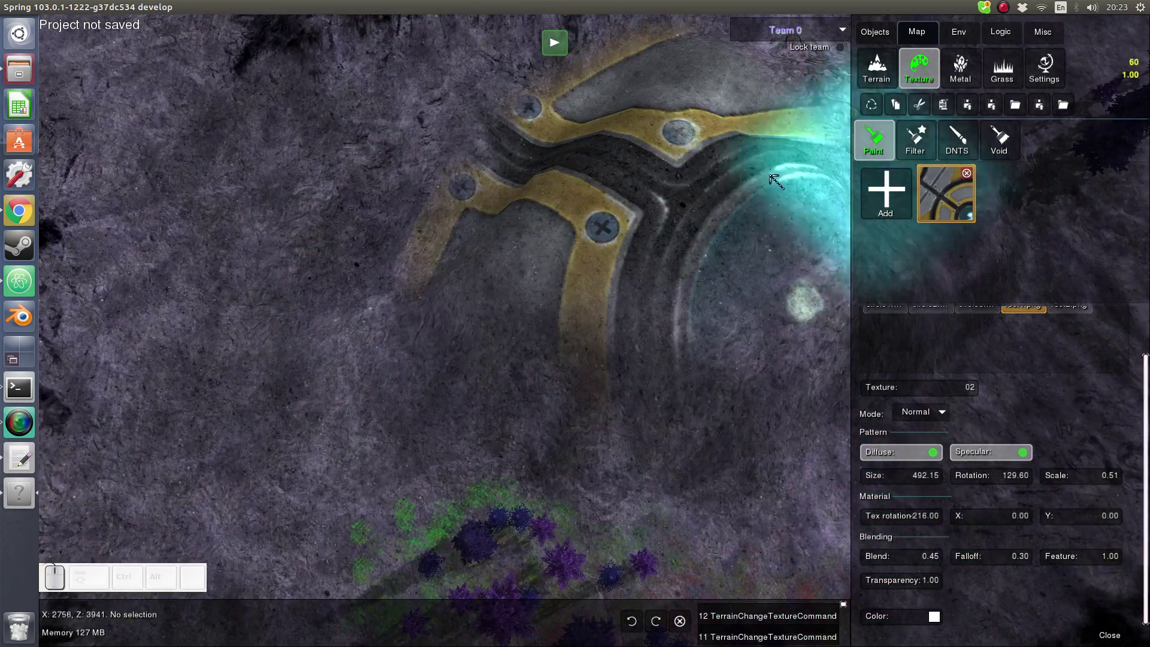
drag(737, 227, 388, 413)
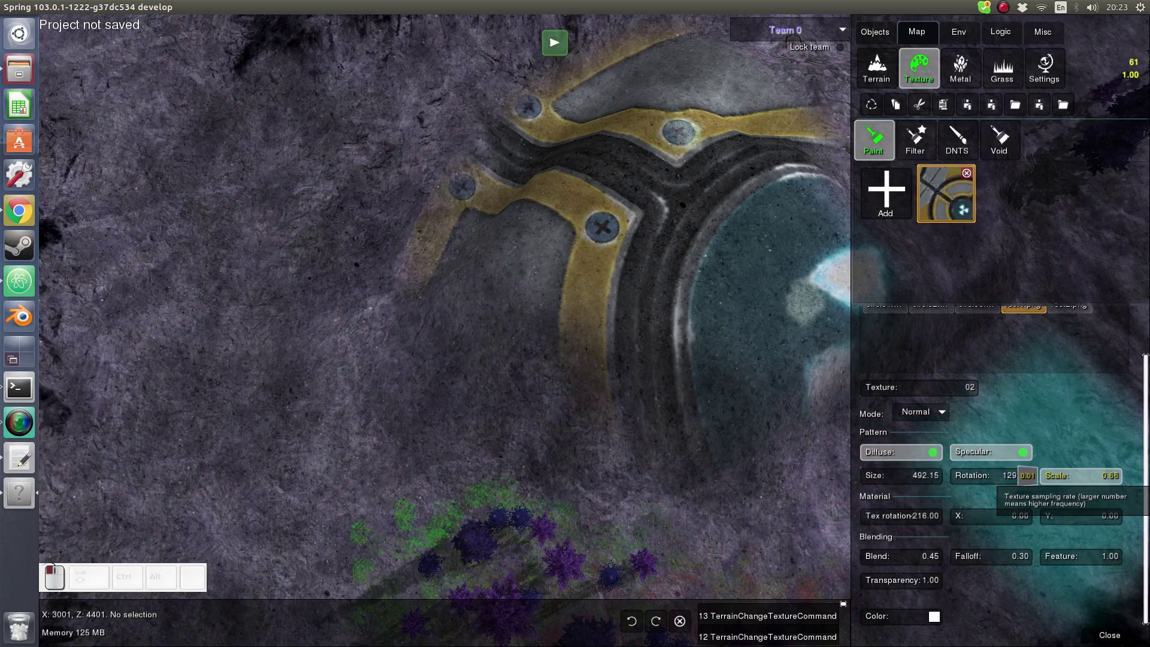
Set the texture scale to 2.66 and paint over the plateau's blended metal texture
drag(1080, 475, 1092, 475)
drag(681, 249, 599, 197)
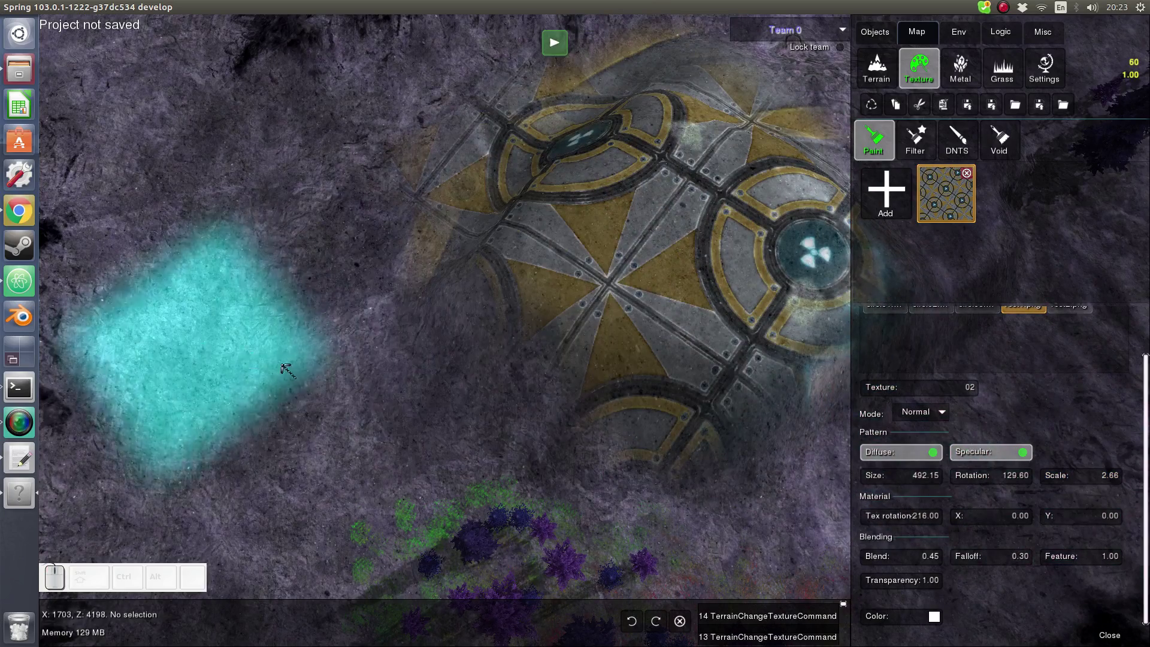
click(527, 289)
click(783, 331)
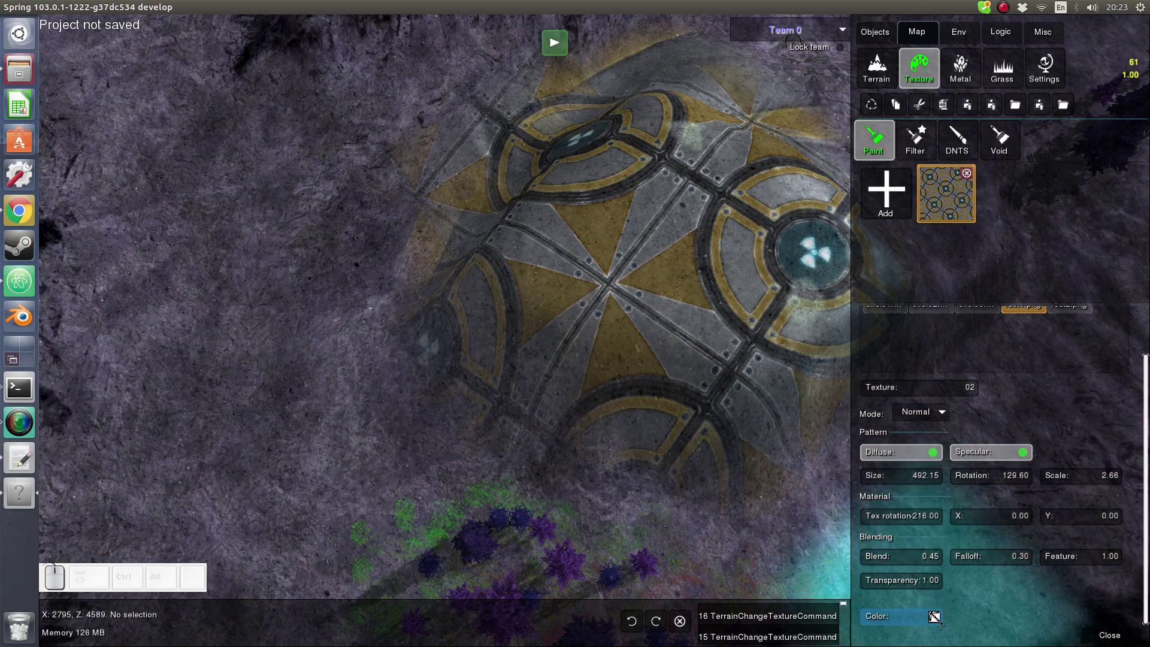
Set the paint color to a bluish purple
click(934, 616)
mouse_move(674, 300)
mouse_down()
mouse_move(684, 295)
mouse_move(677, 314)
mouse_up()
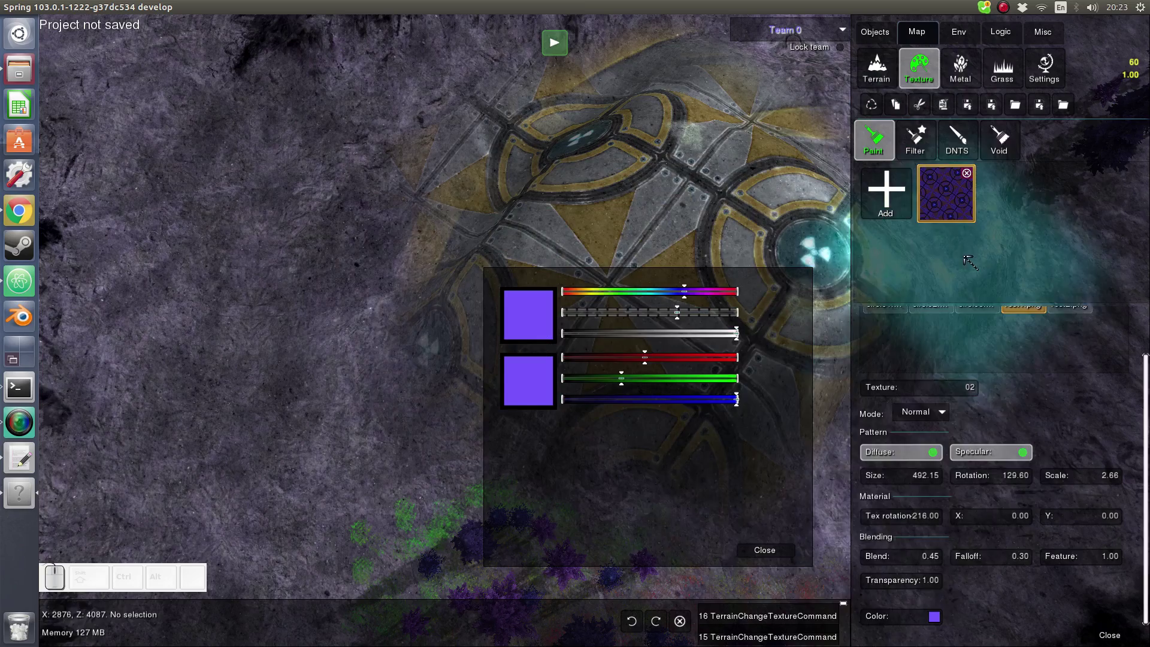
click(765, 550)
Paint the purple-tinted texture over the plateau and leave the paint mode
mouse_move(742, 281)
mouse_down()
mouse_move(688, 246)
mouse_move(728, 162)
mouse_move(731, 419)
mouse_move(617, 246)
mouse_up()
middle_drag(617, 245, 410, 328)
drag(713, 371, 763, 219)
middle_drag(769, 218, 800, 221)
key(Escape)
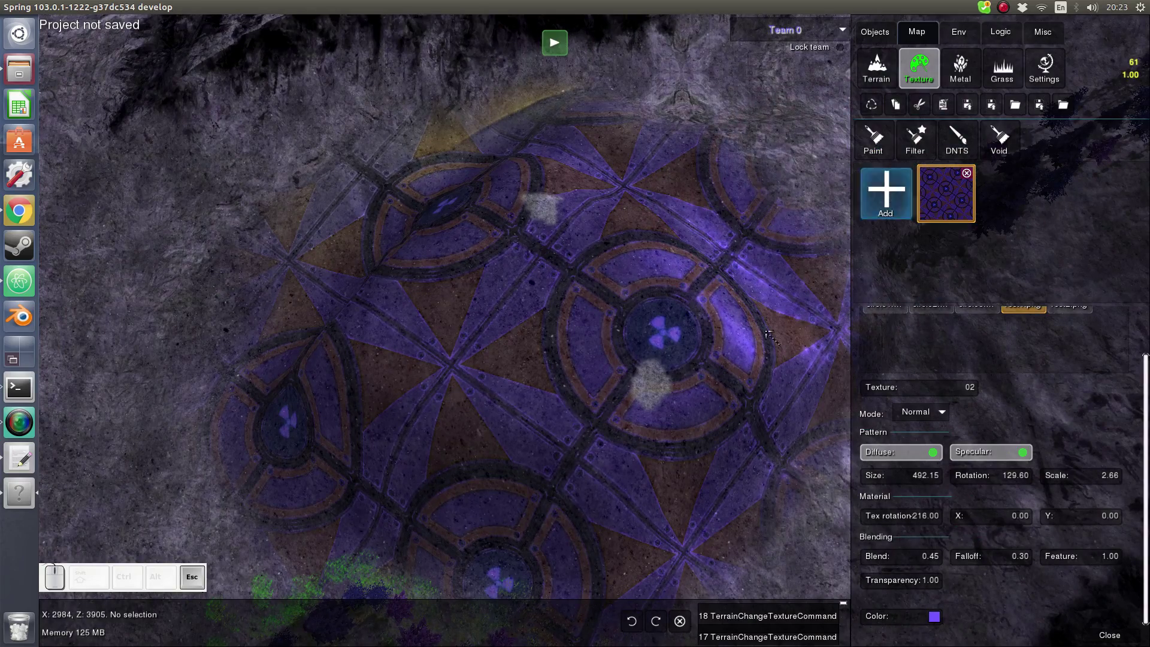
scroll(799, 319, down, 2)
middle_drag(799, 320, 827, 280)
scroll(972, 367, up, 2)
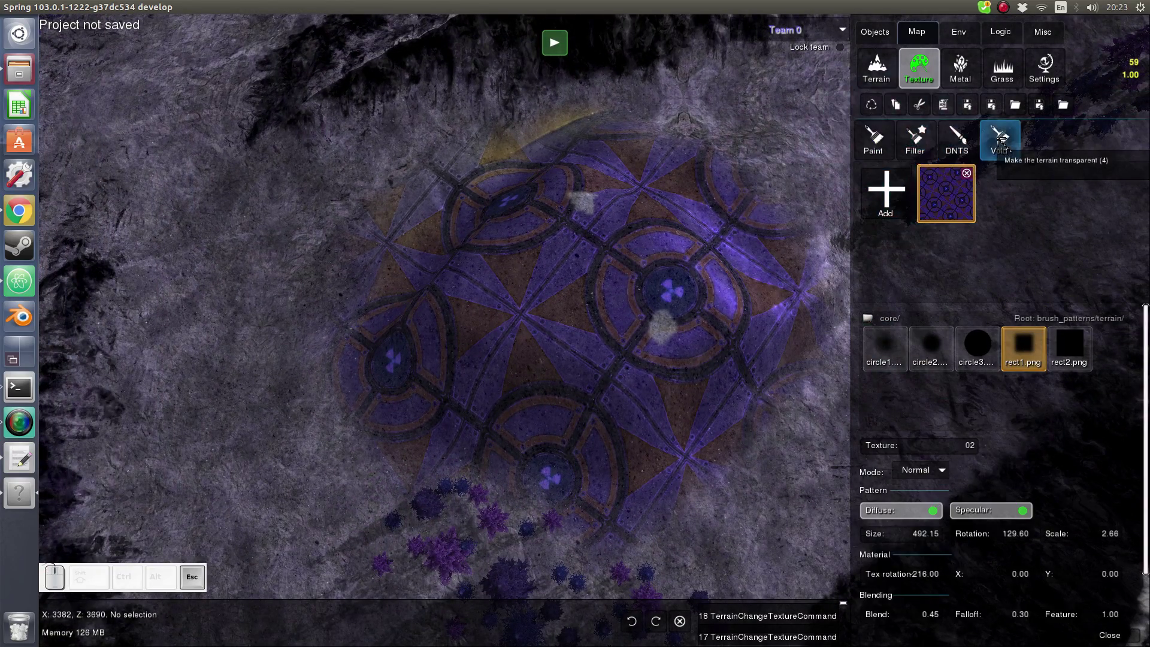
Activate the texture Filter tool with the blur filter and undo the purple texture painting
click(911, 153)
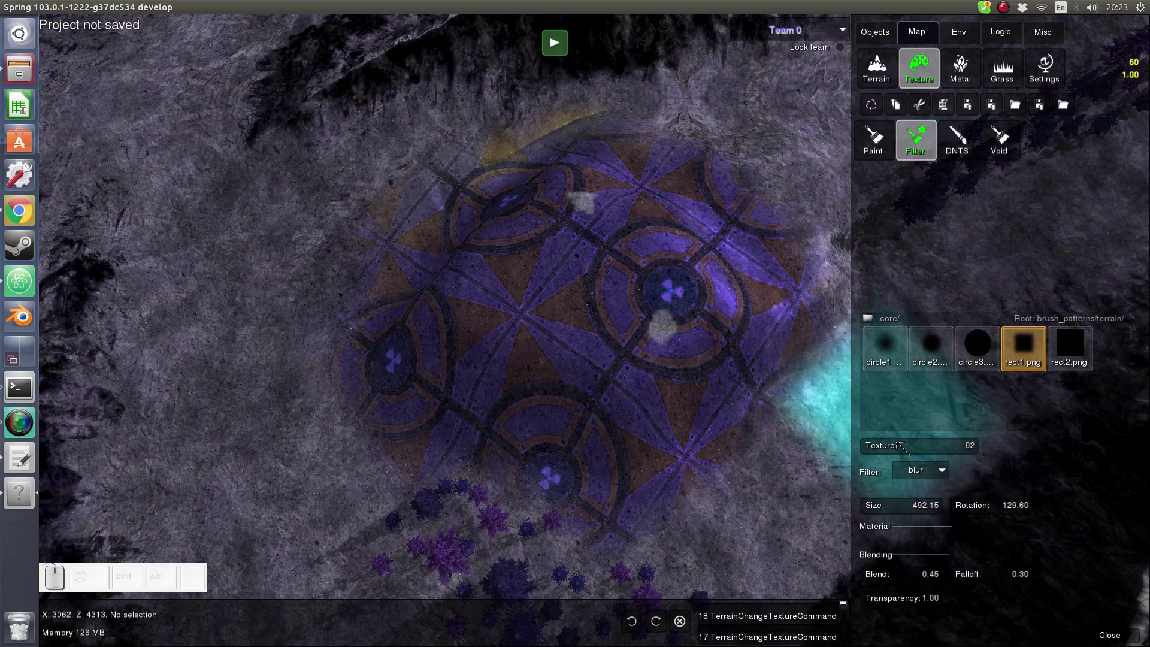
scroll(384, 263, up, 2)
scroll(848, 285, down, 1)
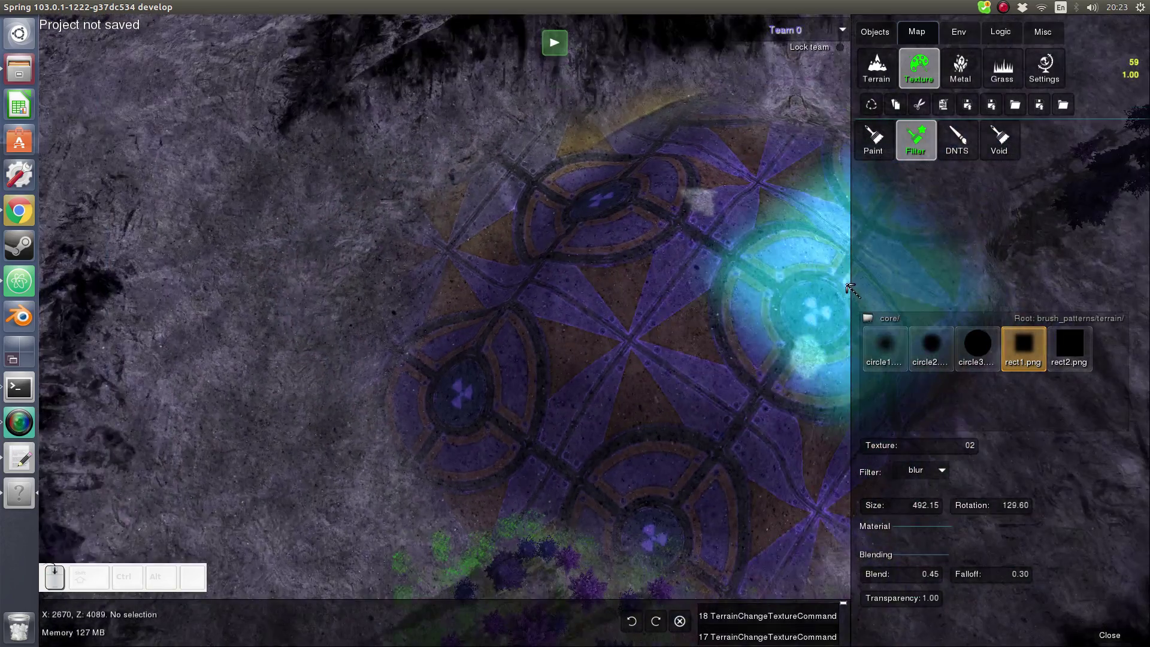
key(ctrl+z)
scroll(568, 335, up, 2)
scroll(570, 308, down, 1)
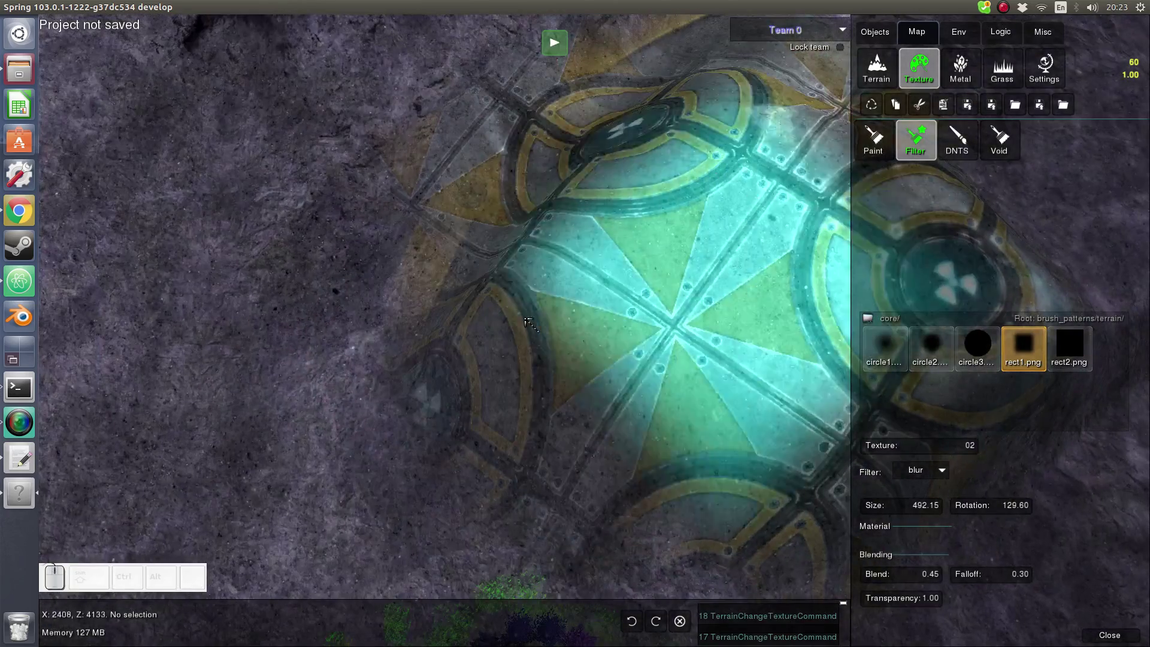
Try the blur filter on the plateau's metal texture, undo it, and blur the area again
mouse_move(762, 255)
mouse_down()
mouse_move(667, 187)
mouse_move(958, 443)
mouse_move(639, 172)
mouse_move(818, 157)
mouse_move(697, 365)
mouse_move(872, 299)
mouse_move(837, 423)
mouse_move(778, 428)
mouse_up()
middle_drag(735, 430, 537, 479)
key(ctrl+z)
mouse_move(544, 436)
mouse_down()
mouse_move(743, 381)
mouse_move(550, 323)
mouse_move(585, 249)
mouse_move(802, 539)
mouse_up()
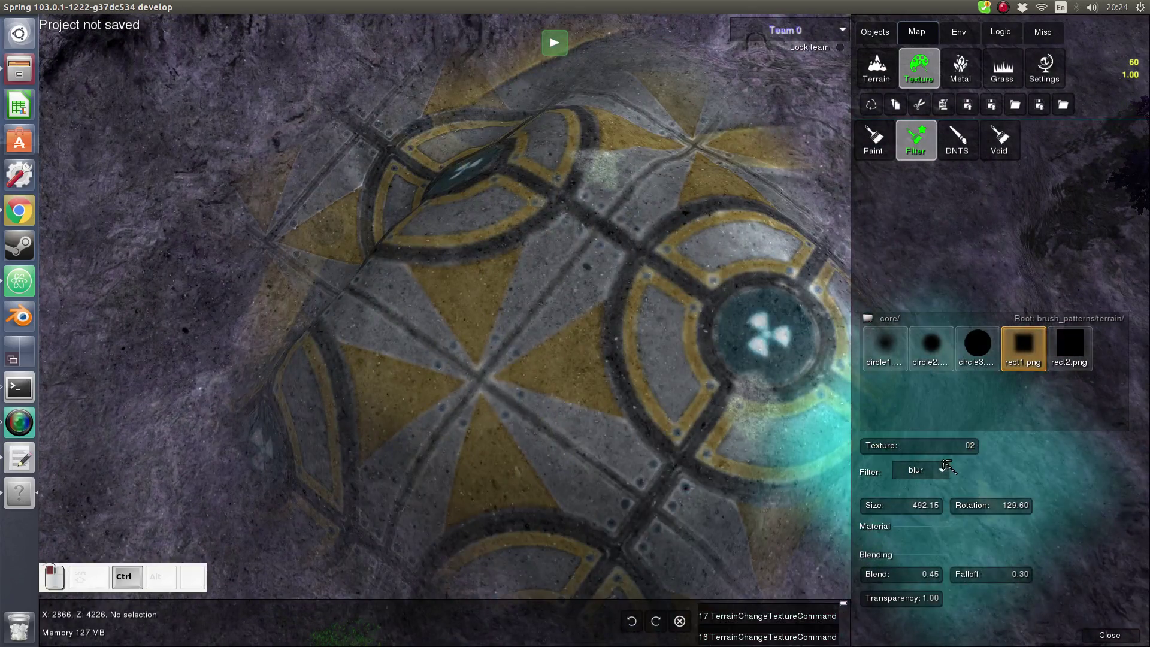
Undo the last texture strokes including the blur, redo one, and undo it again
key(ctrl+z)
key(ctrl+z)
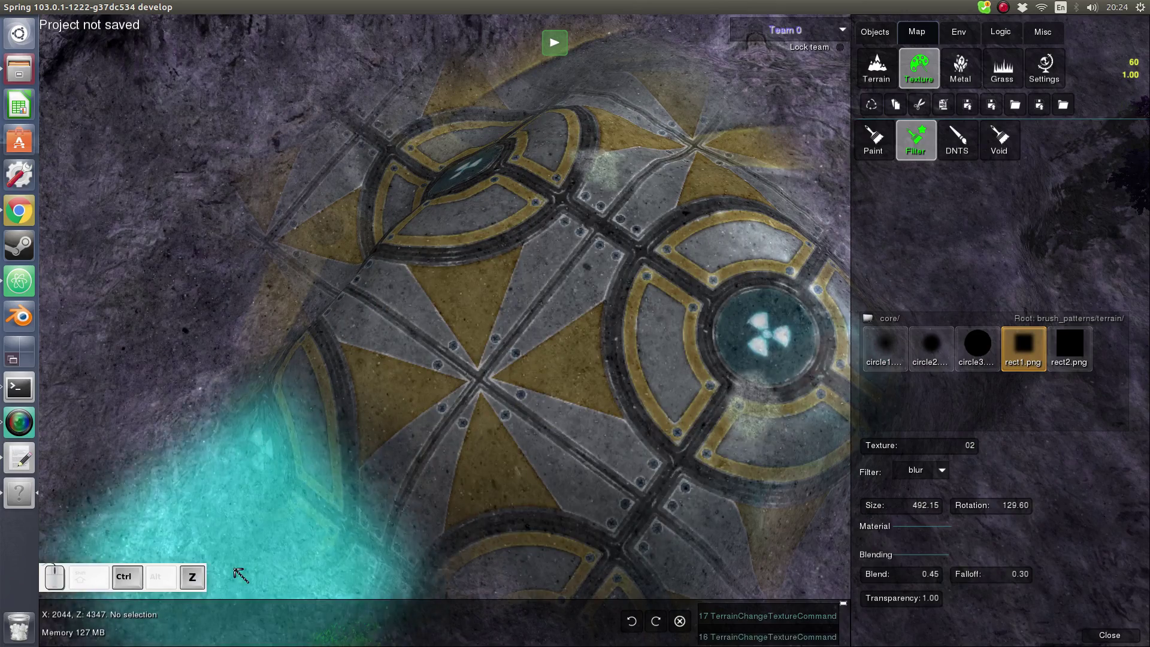
key(ctrl+y)
key(ctrl+z)
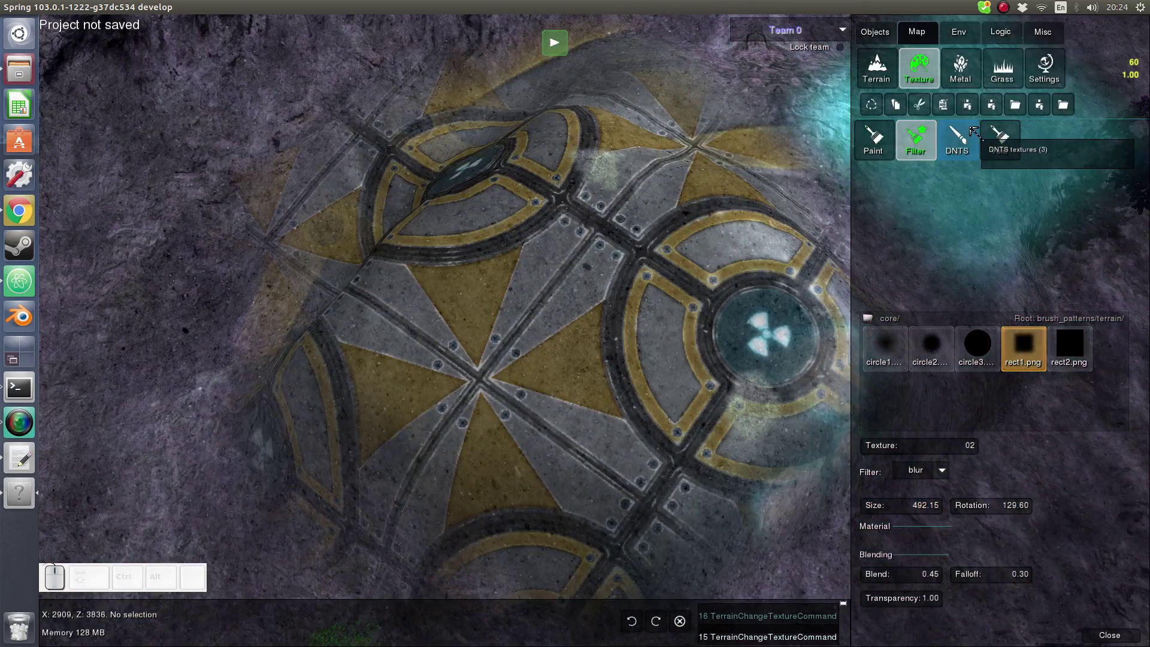
Switch to the DNTS texture tool and bring the painted plateau into view
click(956, 137)
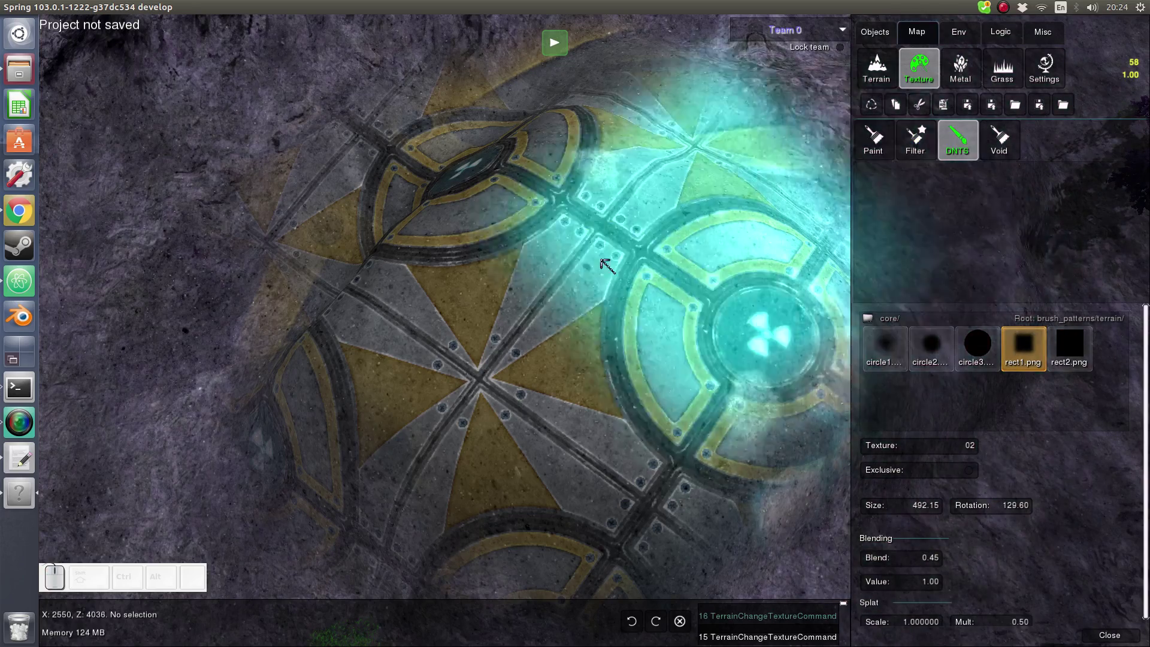
scroll(645, 330, down, 5)
scroll(642, 331, up, 3)
scroll(639, 331, up, 3)
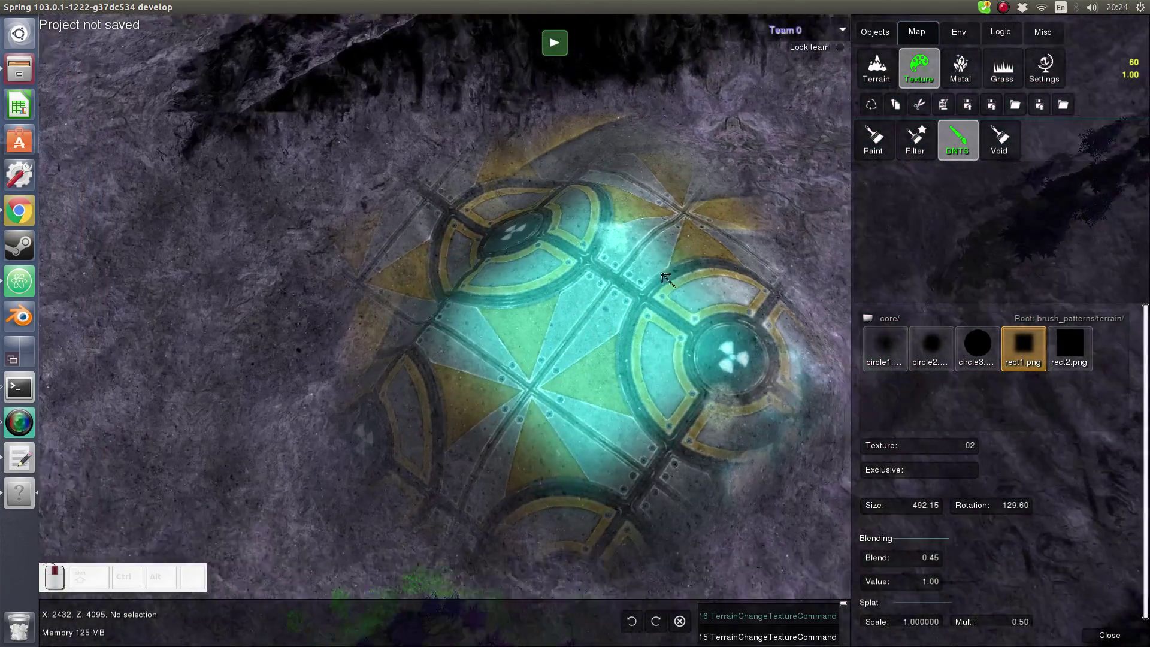
scroll(461, 467, up, 2)
middle_drag(456, 463, 835, 221)
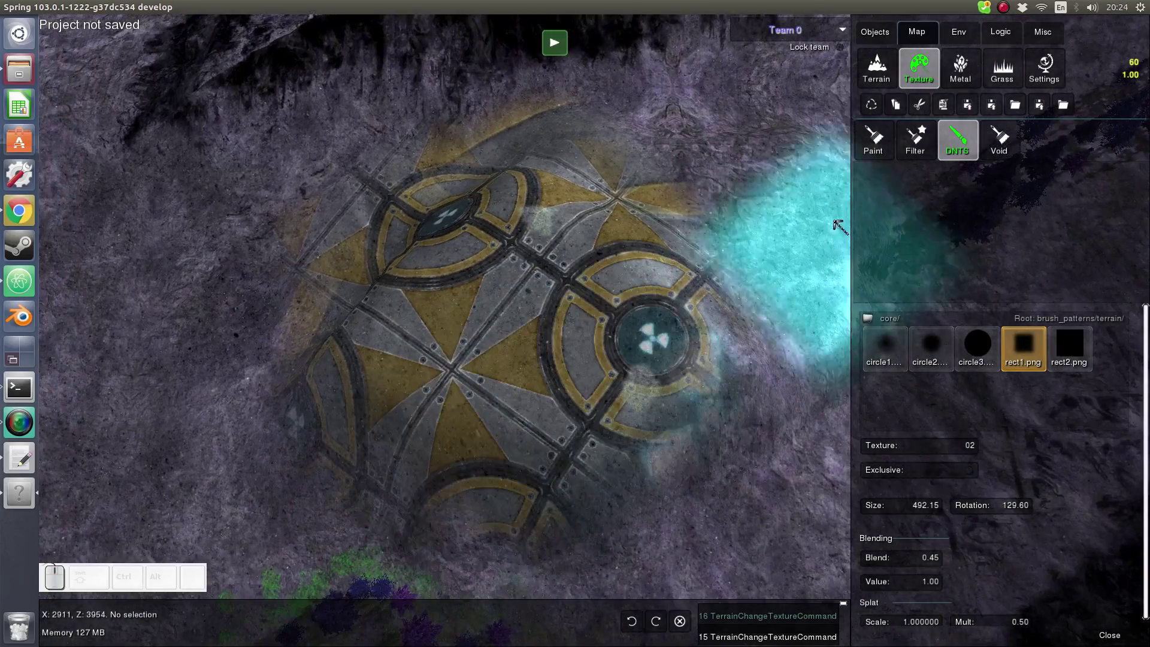
middle_drag(621, 320, 748, 262)
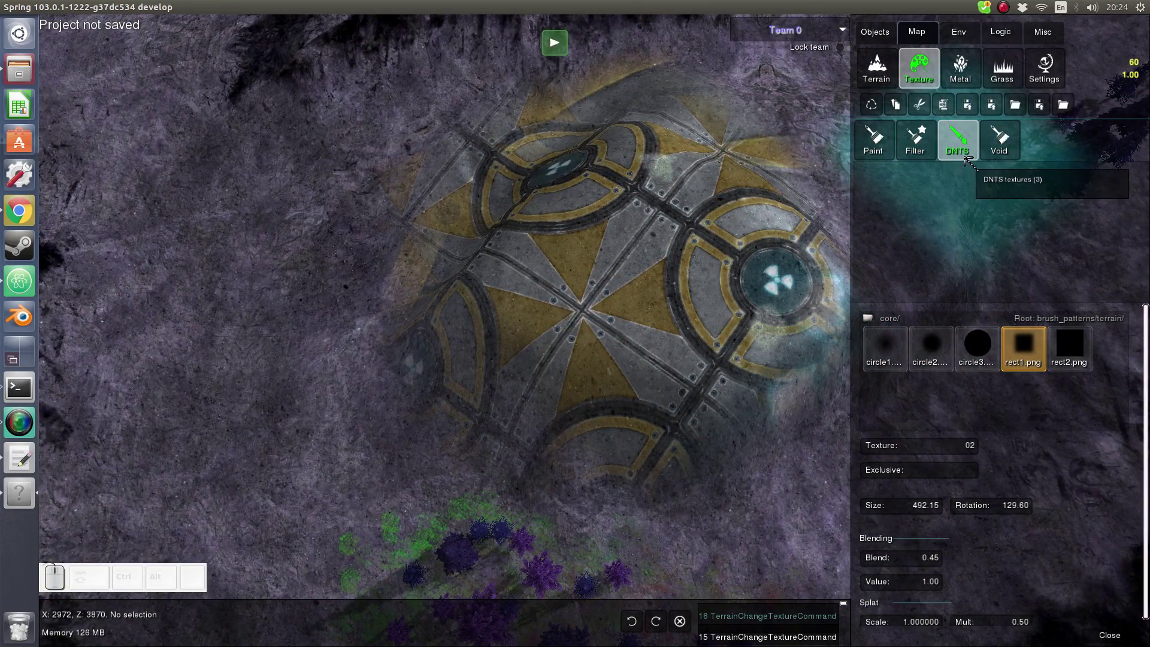
Try painting with the Void texture tool over the plateau's metal texture, and undo the strokes
click(999, 139)
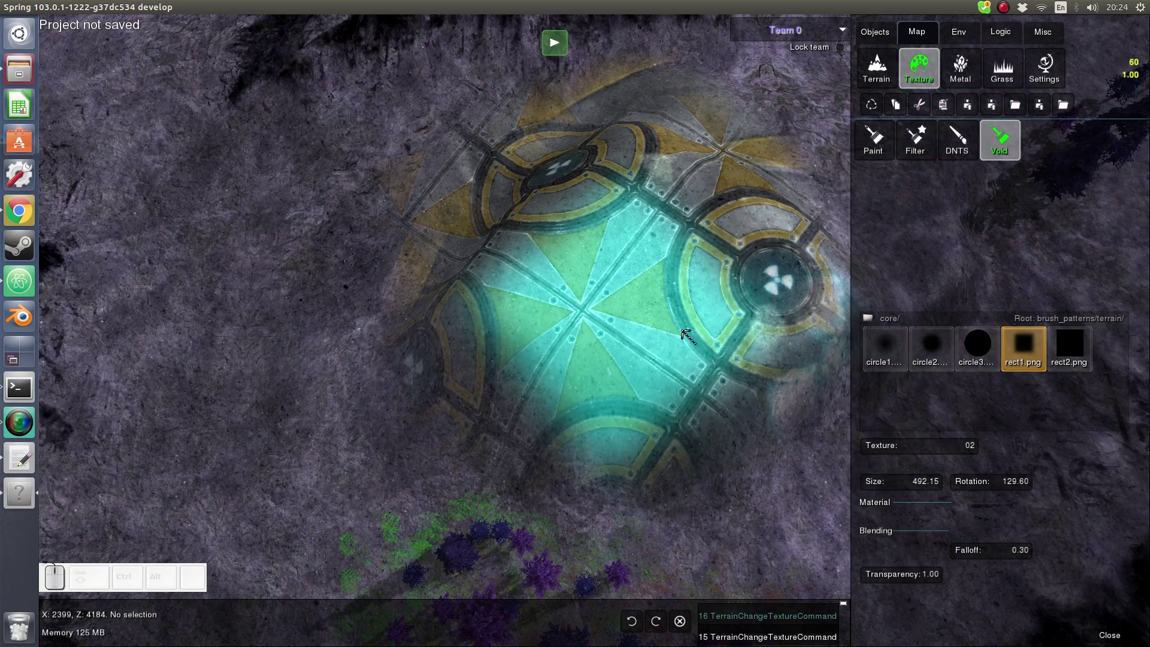
mouse_move(731, 335)
mouse_down()
mouse_move(713, 267)
mouse_move(746, 234)
mouse_move(836, 346)
mouse_up()
middle_drag(836, 346, 631, 264)
mouse_move(631, 264)
mouse_down()
mouse_move(680, 278)
mouse_move(607, 172)
mouse_move(650, 298)
mouse_up()
mouse_move(602, 231)
middle_down()
mouse_move(816, 221)
mouse_move(837, 193)
middle_up()
key(ctrl+z)
key(ctrl+z)
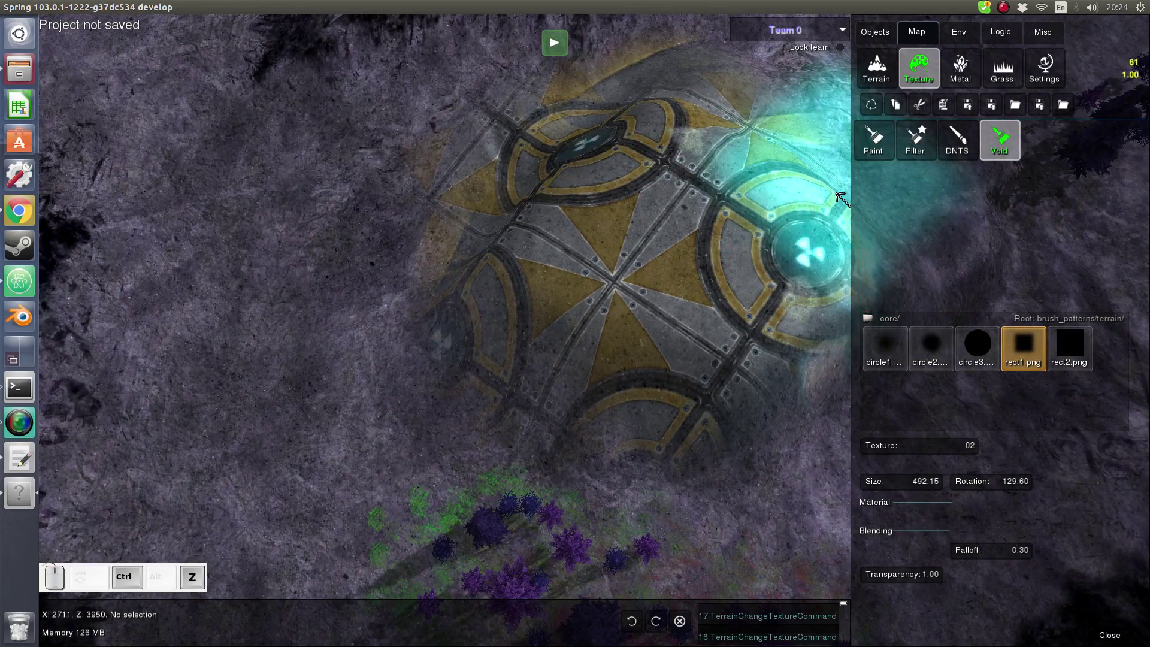
Enable Void ground in the map settings and paint void over the plateau with the Void texture tool
click(1043, 67)
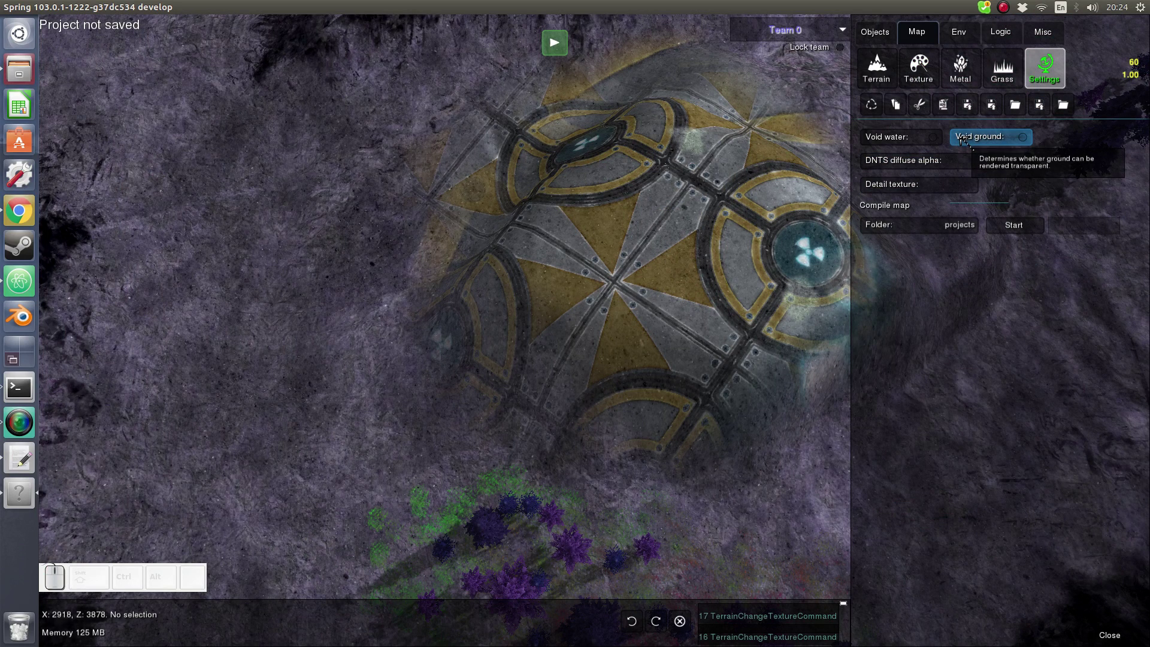
click(910, 80)
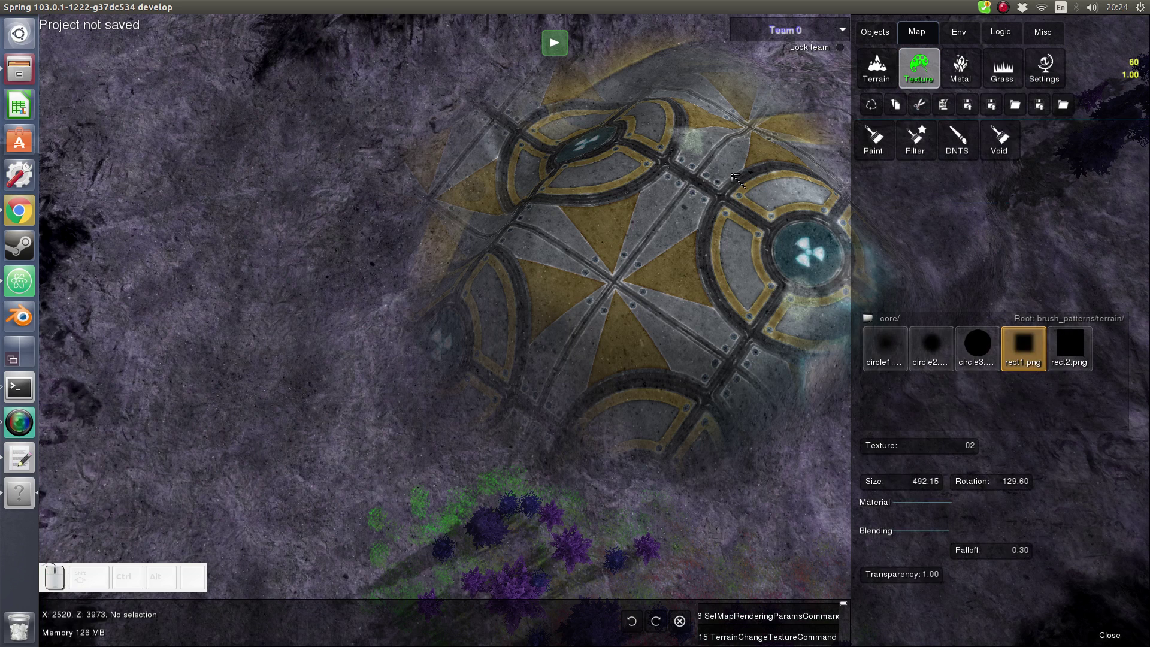
click(999, 139)
mouse_move(680, 249)
mouse_down()
mouse_move(815, 336)
mouse_move(713, 205)
mouse_move(585, 418)
mouse_move(833, 419)
mouse_up()
scroll(856, 410, down, 3)
scroll(764, 337, down, 3)
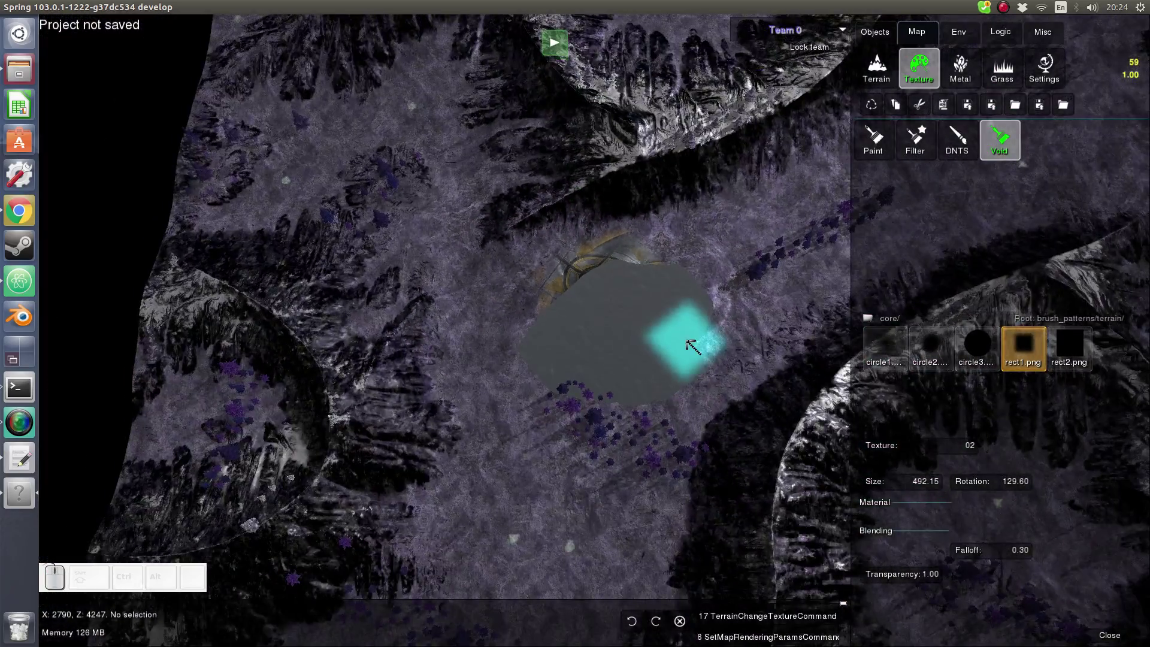
Extend the void hole with more strokes until it covers nearly all of the metal-textured plateau
scroll(677, 333, up, 3)
mouse_move(648, 333)
mouse_down()
mouse_move(691, 294)
mouse_move(669, 383)
mouse_up()
scroll(578, 353, up, 3)
ctrl+scroll(583, 358, down, 5)
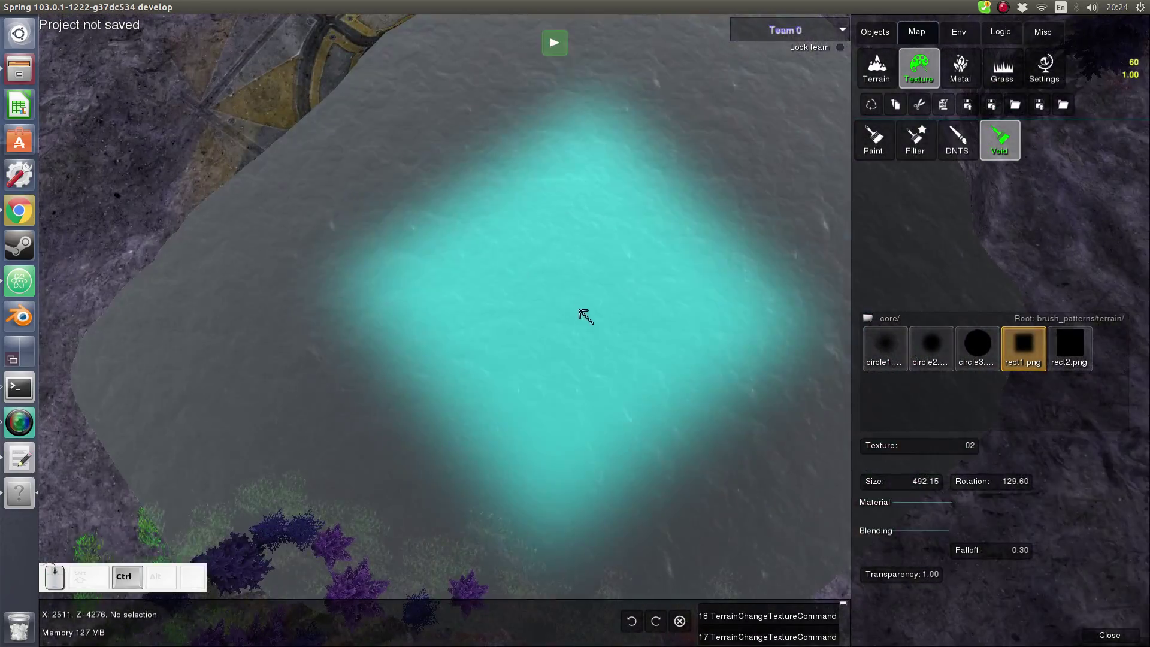
ctrl+scroll(641, 143, up, 5)
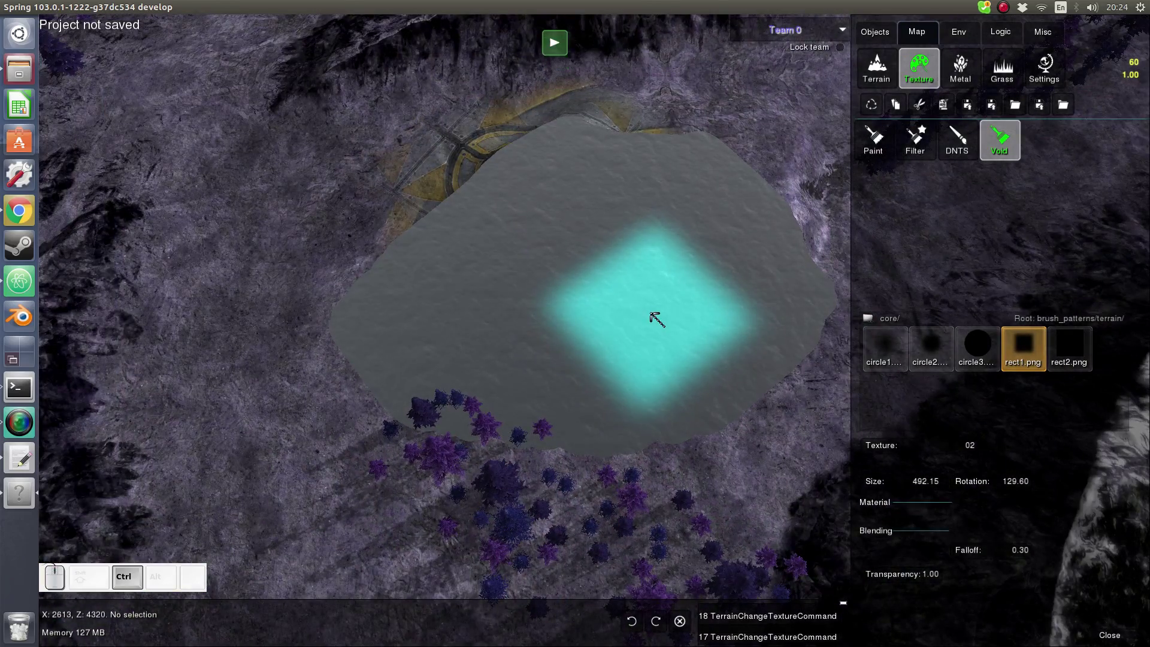
mouse_move(657, 319)
mouse_down()
mouse_move(586, 174)
mouse_move(629, 124)
mouse_move(437, 262)
mouse_move(797, 222)
mouse_move(740, 359)
mouse_up()
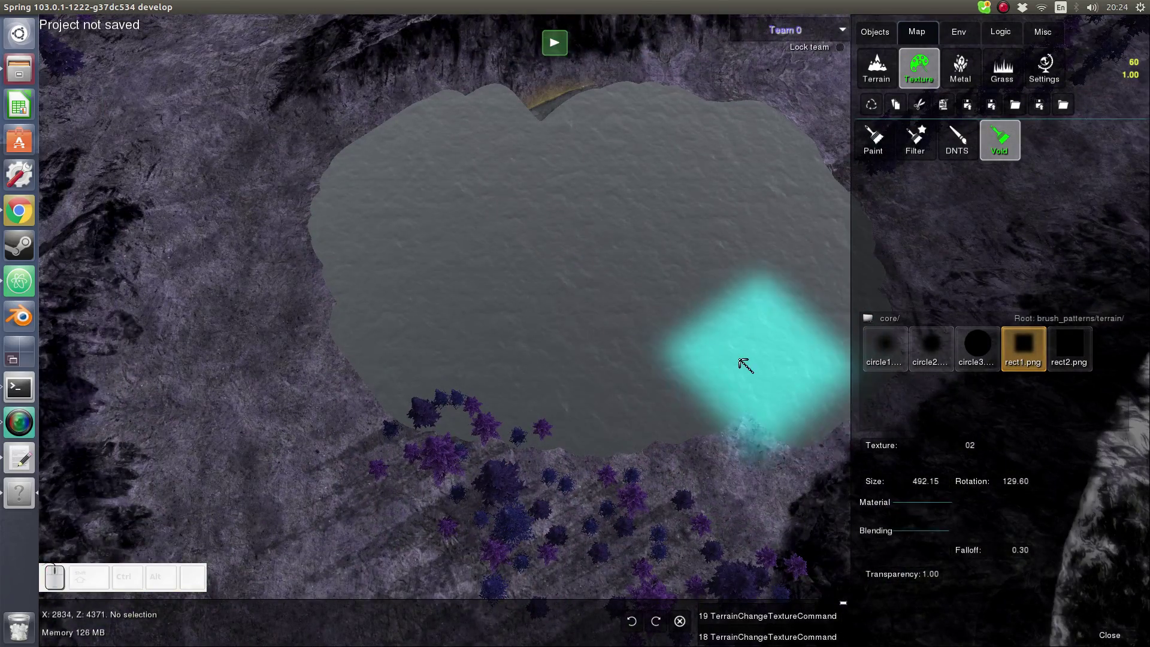
Remove void along the edges of the hole to restore part of the ground
scroll(737, 356, up, 3)
scroll(607, 279, down, 4)
scroll(721, 426, up, 1)
mouse_move(726, 431)
right_down()
mouse_move(757, 393)
mouse_move(783, 249)
mouse_move(698, 126)
mouse_move(362, 137)
mouse_move(313, 336)
mouse_move(380, 403)
mouse_move(699, 411)
right_up()
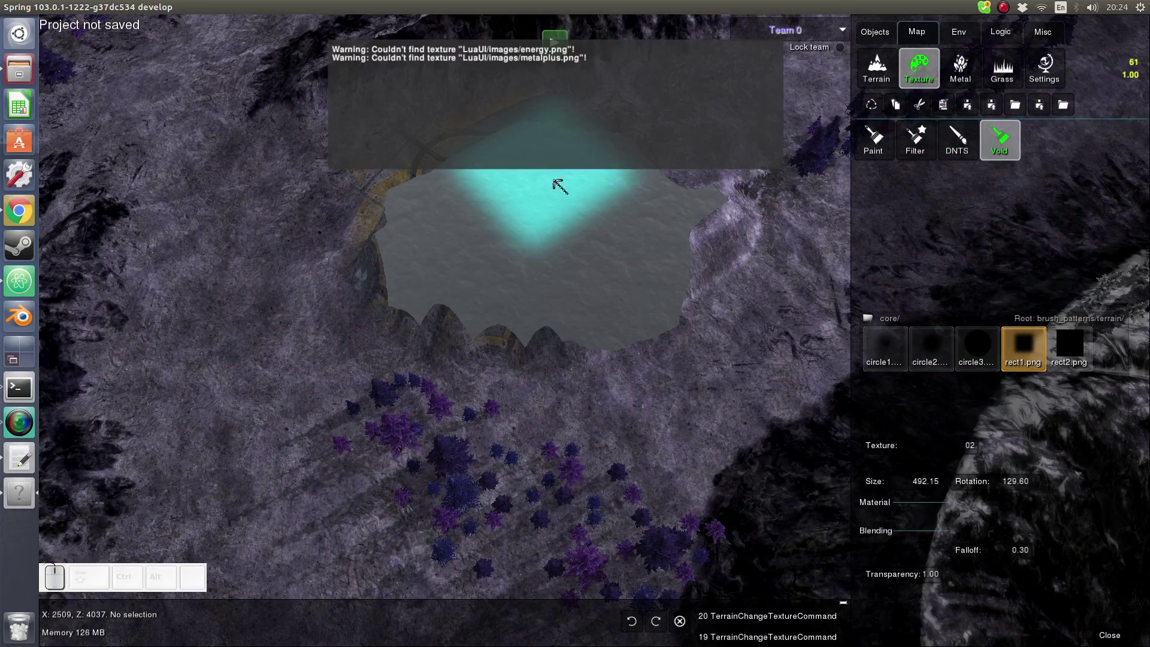
Turn off Void ground in the map settings and bring the plateau back into view
click(1030, 67)
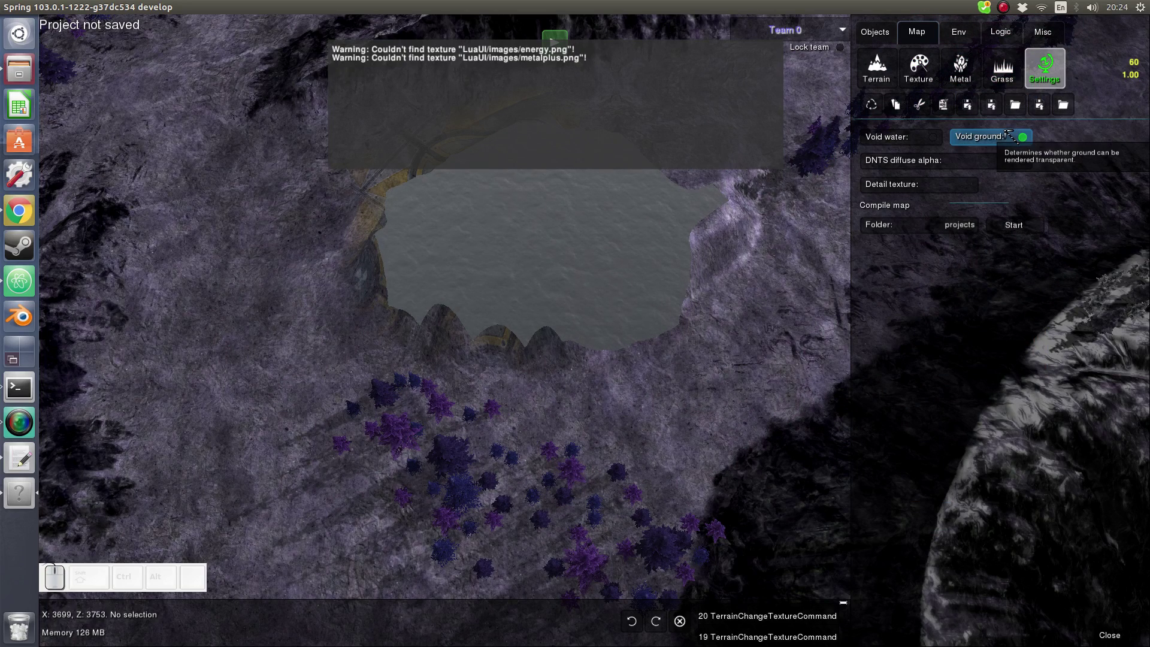
click(1008, 136)
scroll(717, 295, up, 5)
middle_drag(712, 291, 773, 366)
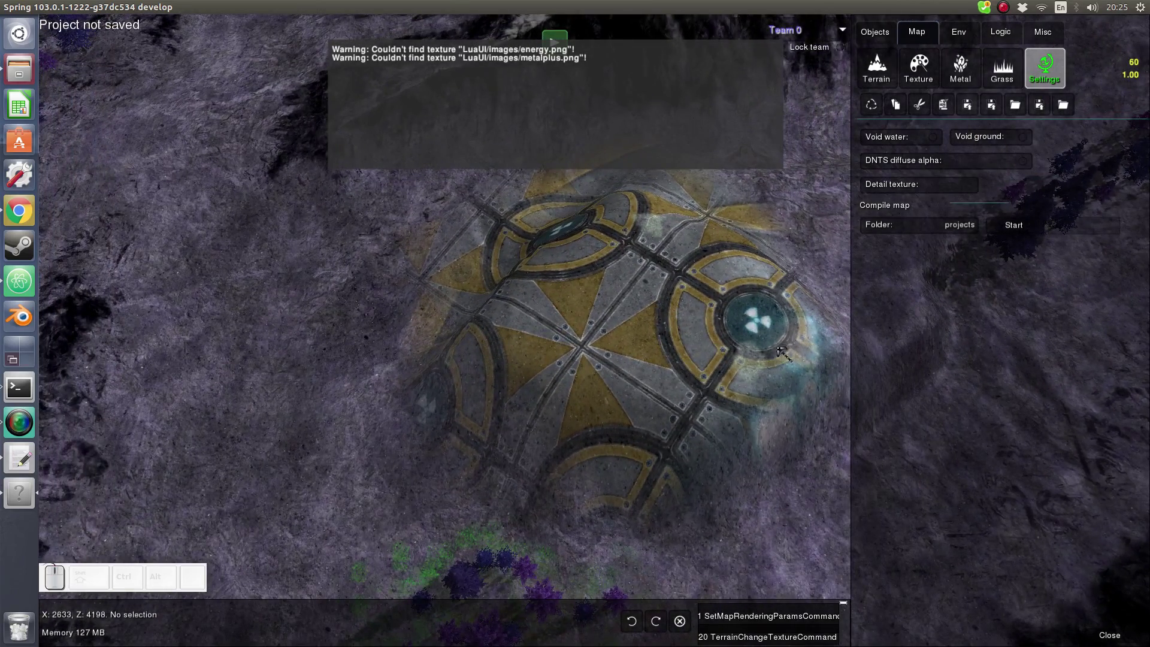
Switch to the map's Metal editor and display the metal spots across the terrain
click(960, 71)
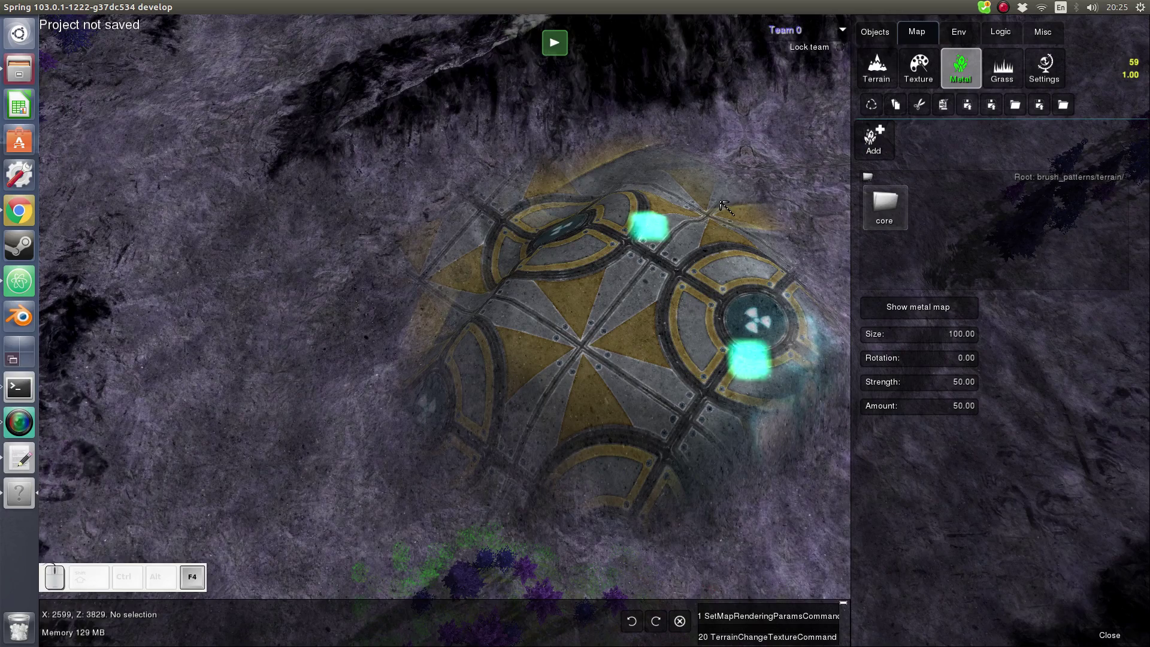
scroll(590, 353, down, 10)
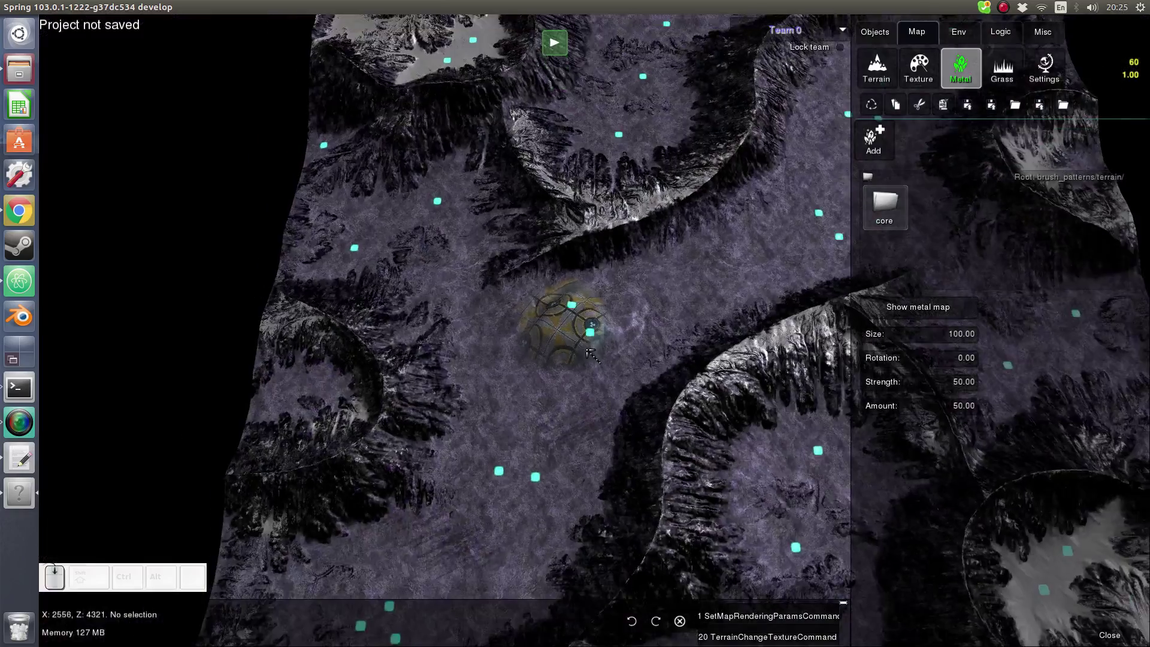
middle_drag(587, 350, 592, 162)
scroll(595, 163, up, 5)
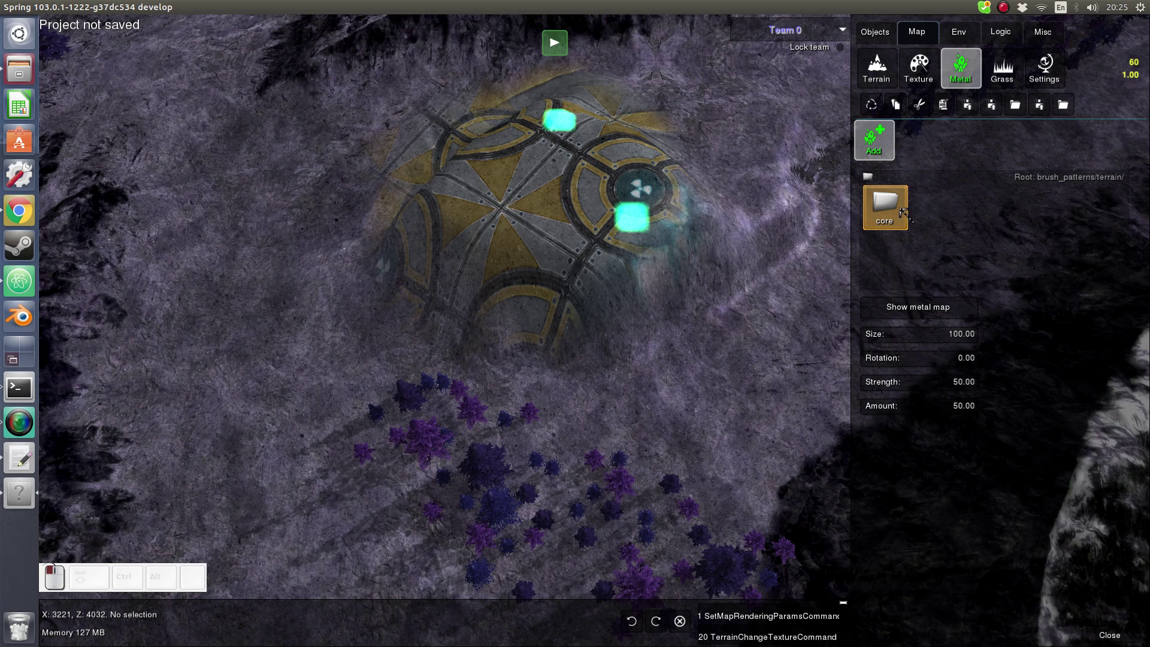
Add metal patches on and beside the plateau using the circle2 brush at size 100
scroll(422, 256, up, 5)
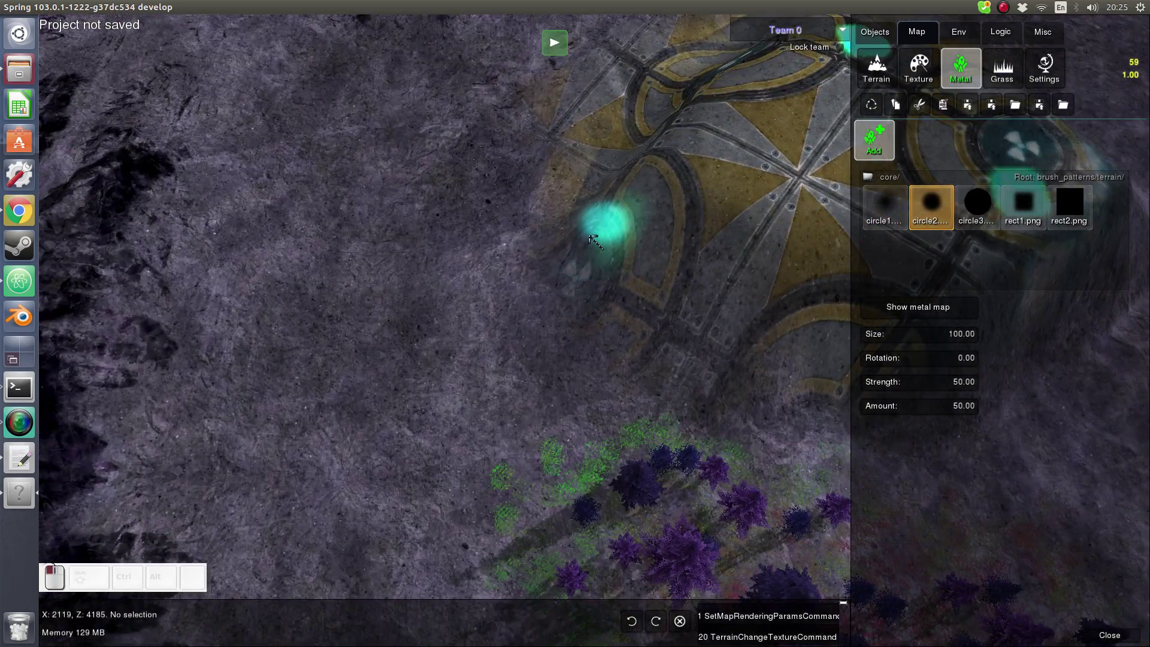
mouse_move(505, 252)
mouse_down()
mouse_move(253, 408)
mouse_move(321, 281)
mouse_up()
scroll(411, 186, down, 3)
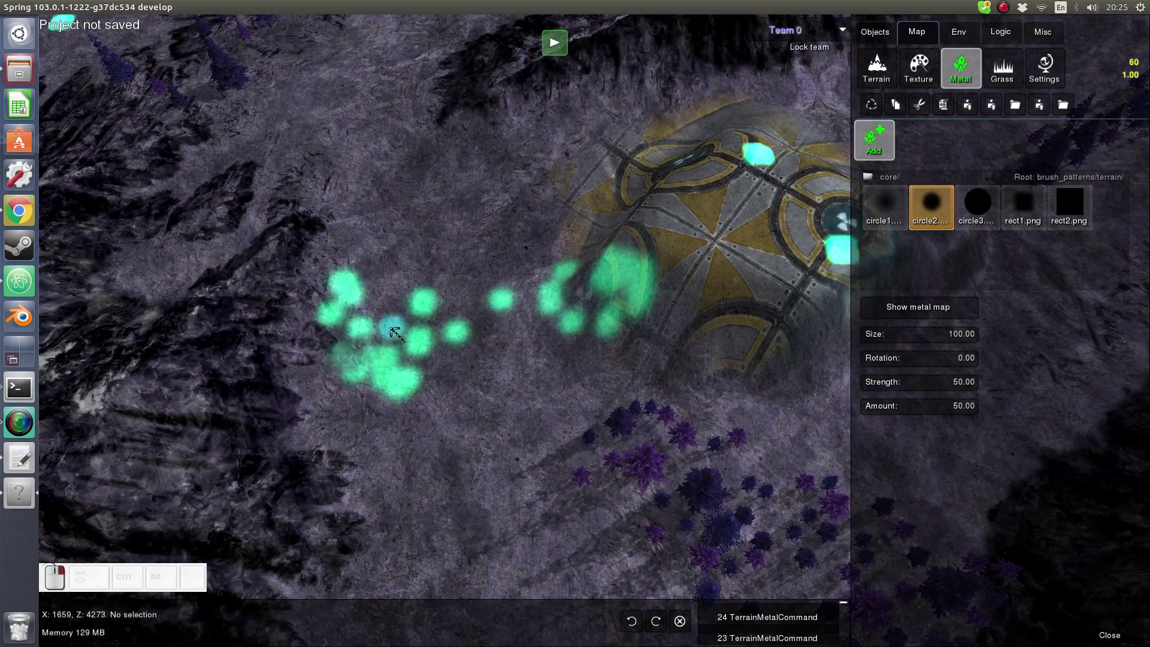
Try larger metal brush sizes up to 523.13 and erase the metal painted around the plateau
shift+scroll(383, 353, up, 8)
mouse_move(392, 339)
right_down()
mouse_move(590, 299)
mouse_move(427, 308)
right_up()
shift+scroll(454, 277, down, 4)
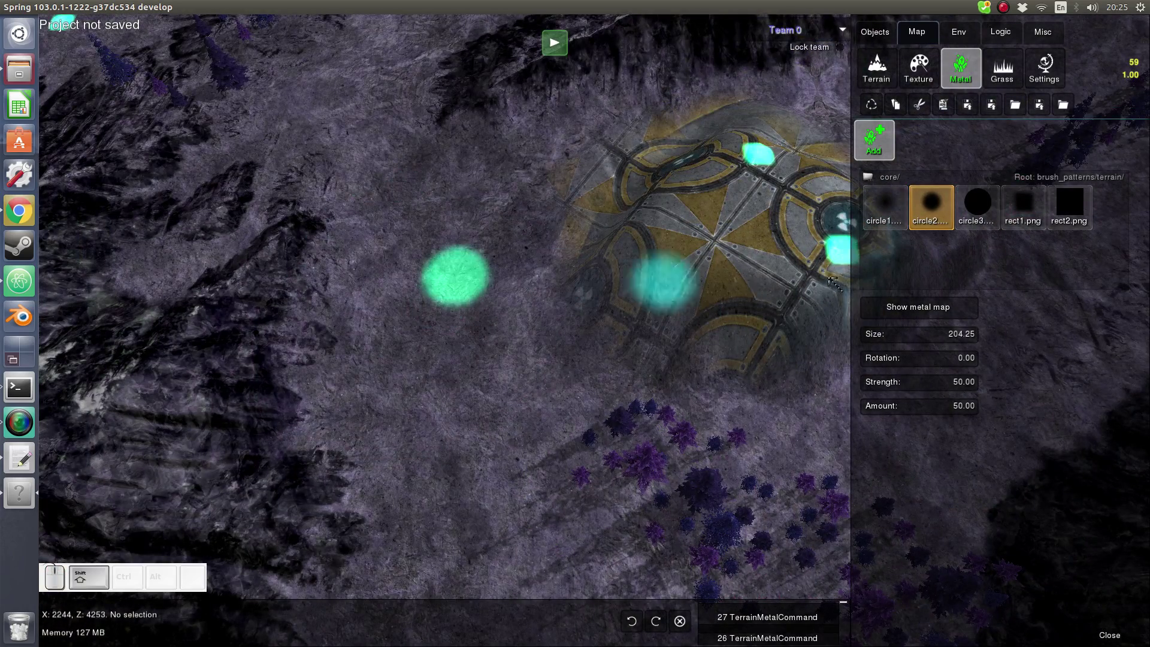
click(615, 468)
scroll(623, 497, down, 1)
click(633, 545)
scroll(718, 336, down, 3)
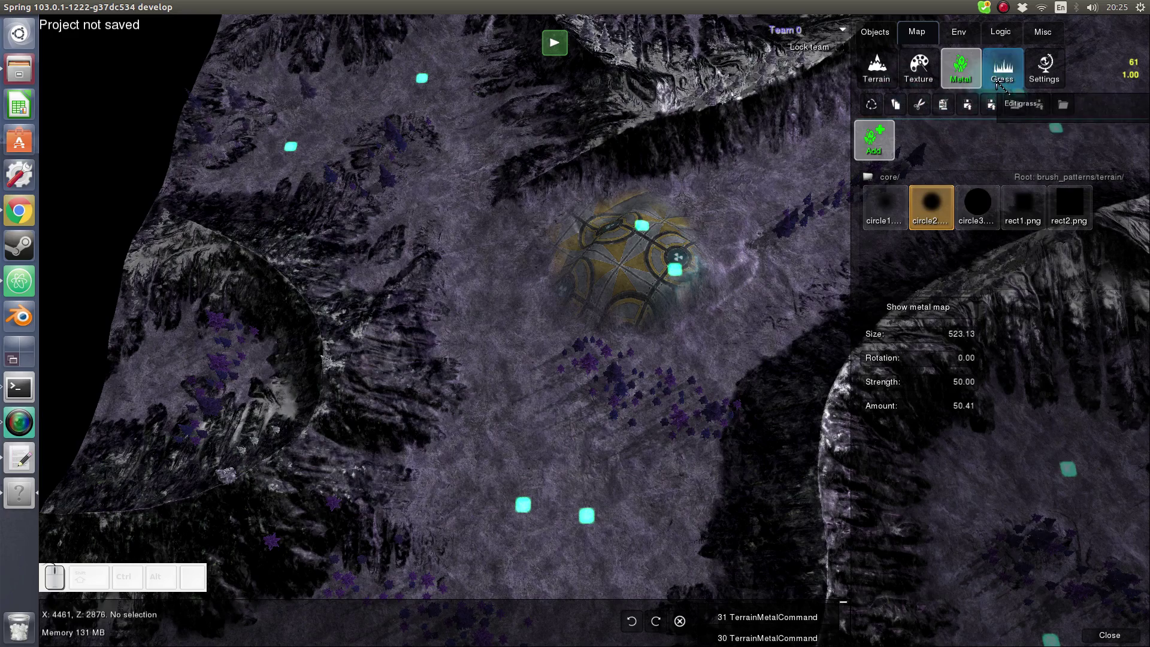
Try to add grass beside the trees with the circle2 brush at size 100 and detail 7
scroll(539, 419, up, 10)
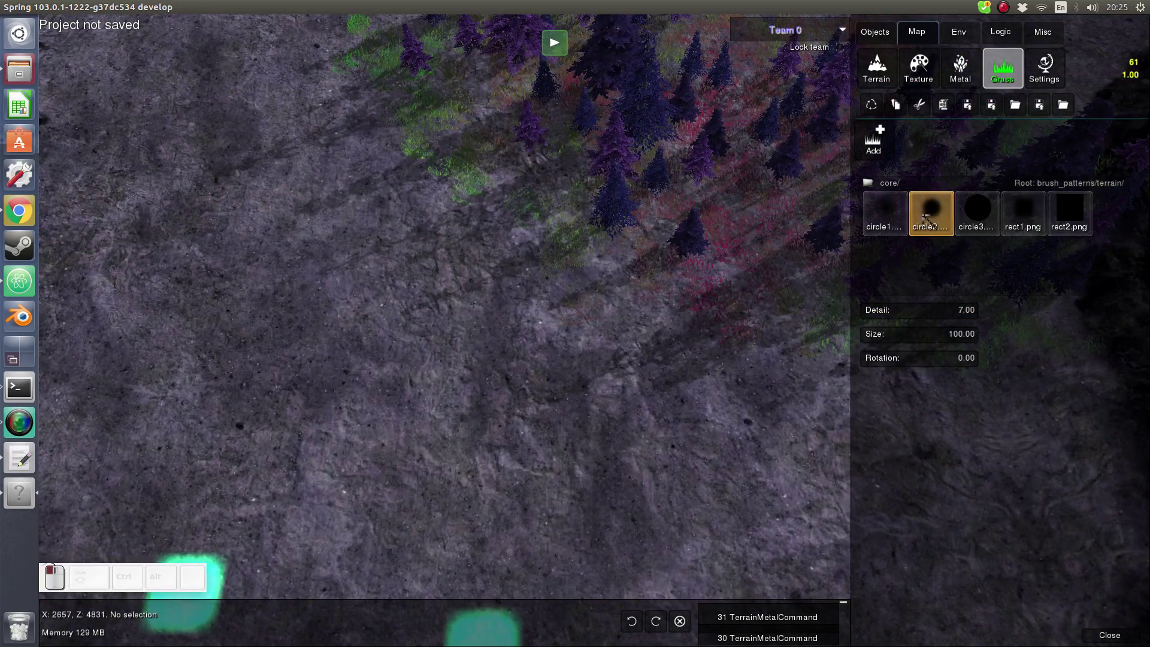
middle_drag(562, 413, 872, 183)
drag(457, 311, 490, 459)
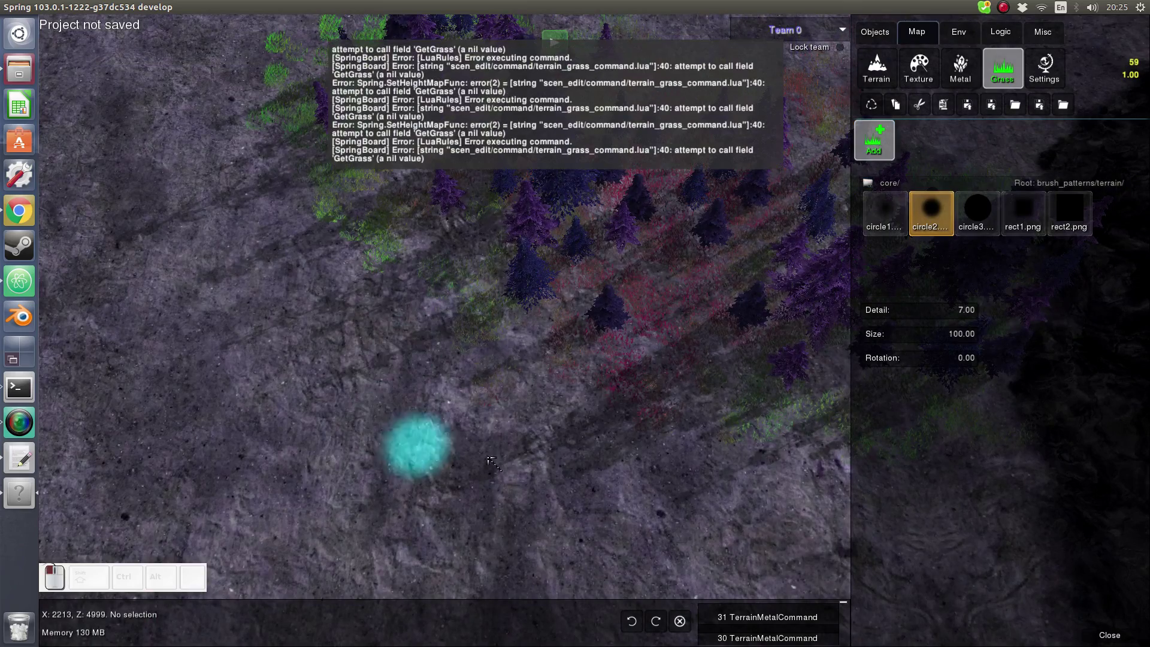
scroll(574, 414, down, 3)
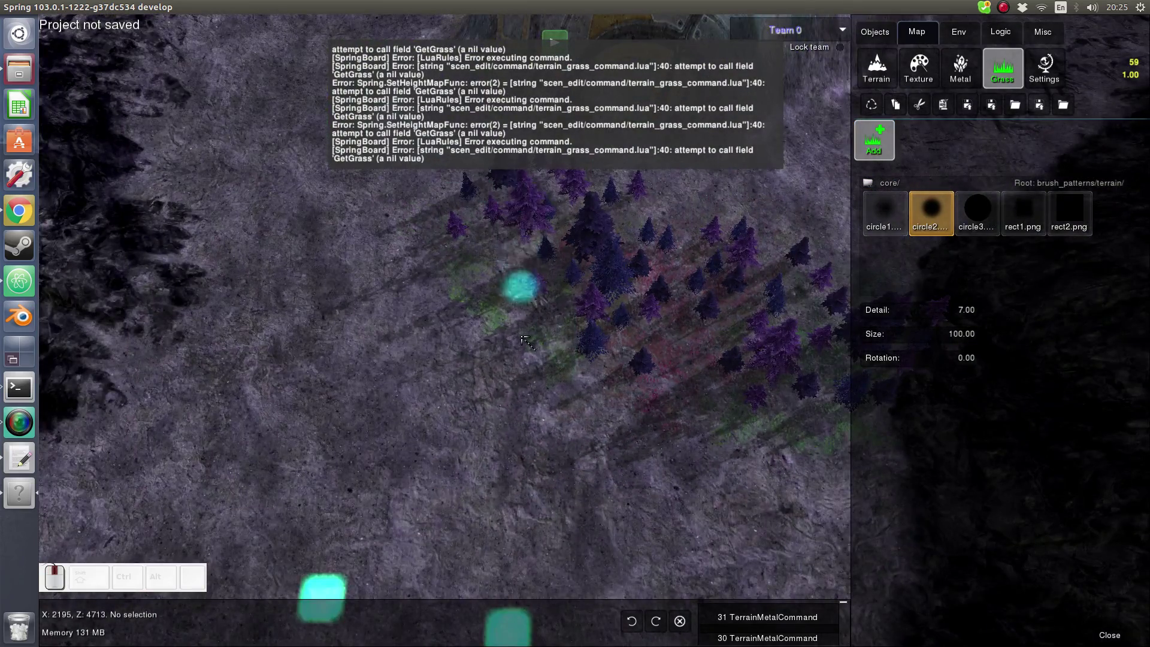
Leave the grass tool and open the environment's Lighting settings
middle_drag(525, 340, 507, 264)
middle_drag(453, 135, 657, 263)
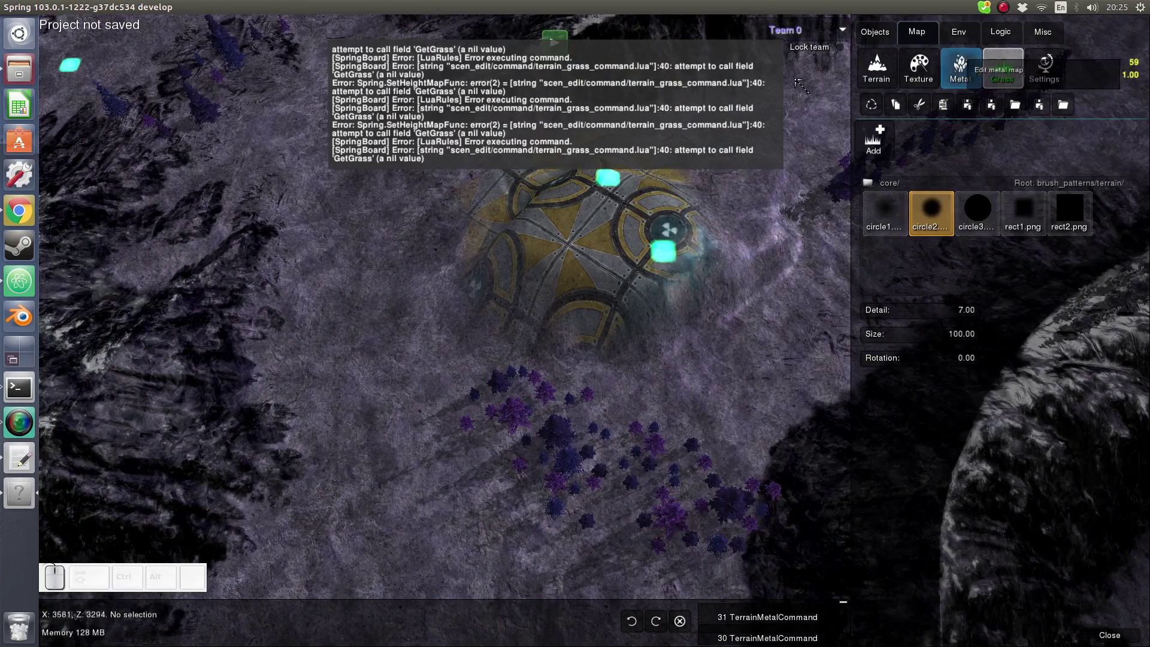
middle_drag(584, 110, 1126, 96)
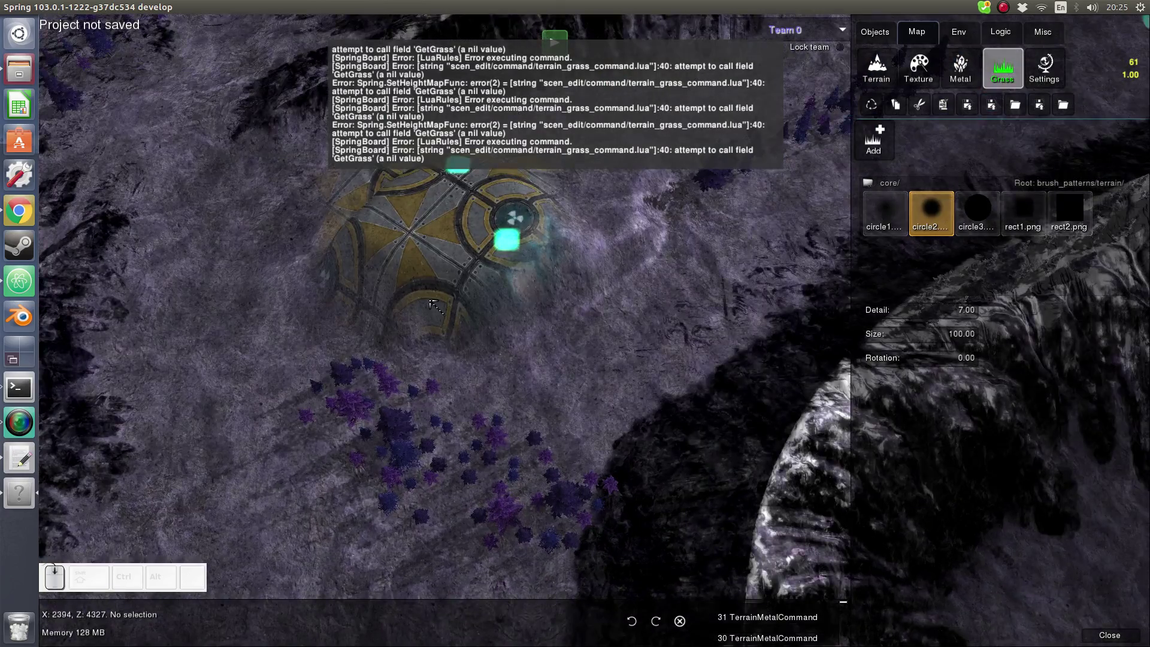
scroll(430, 302, down, 2)
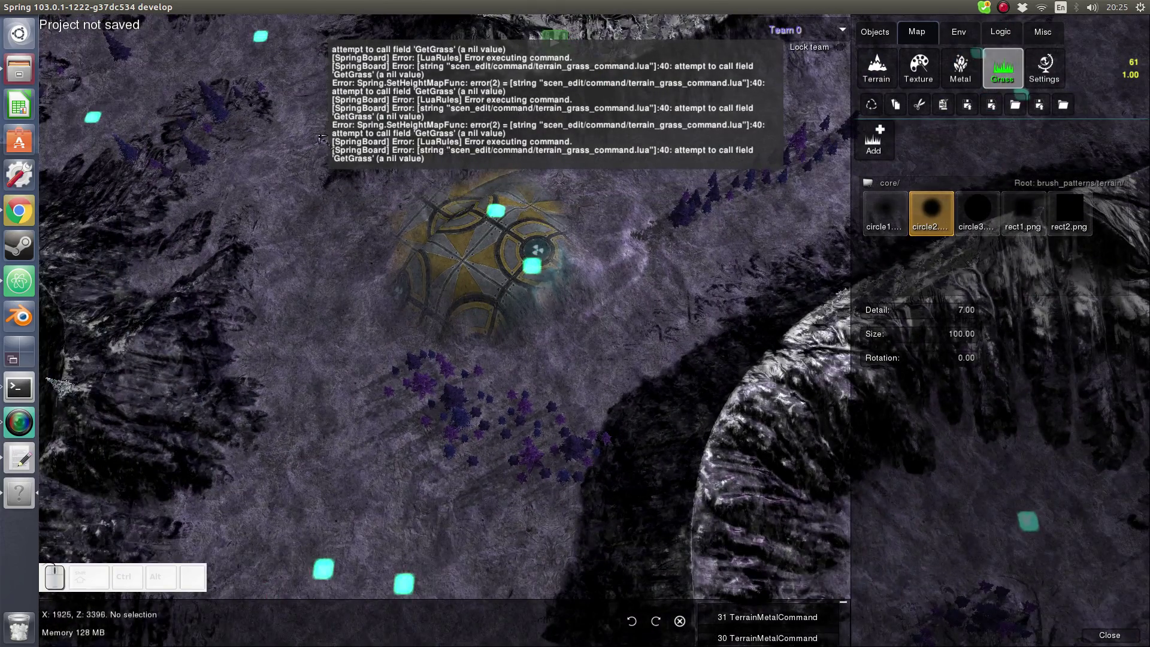
middle_drag(542, 255, 618, 324)
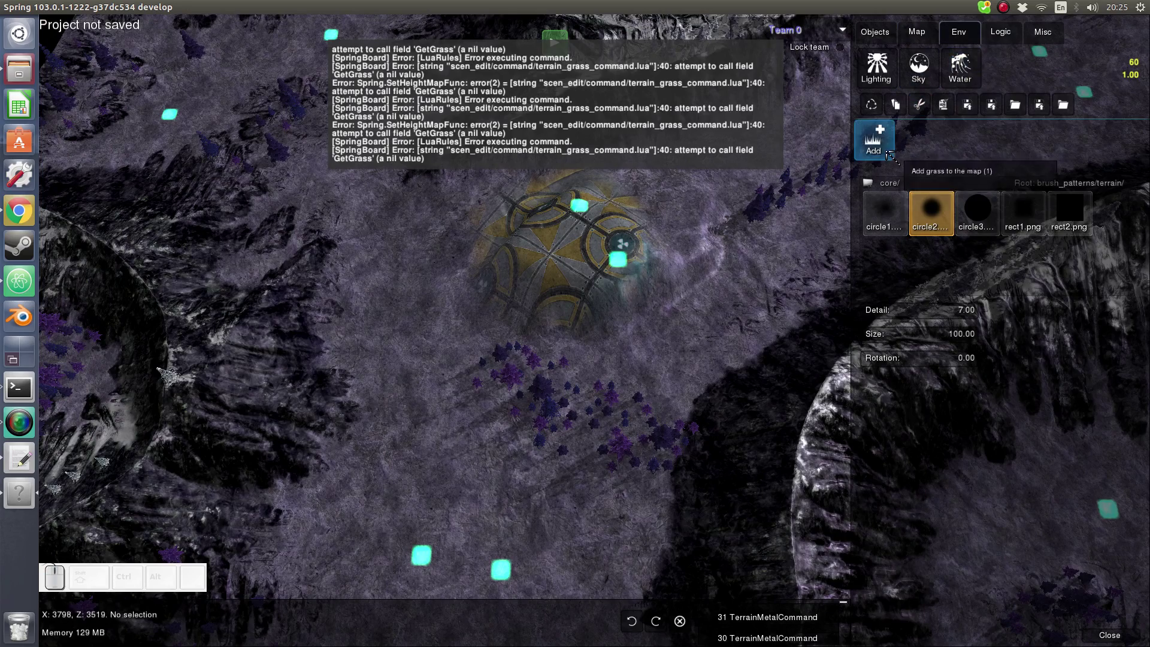
scroll(556, 244, up, 2)
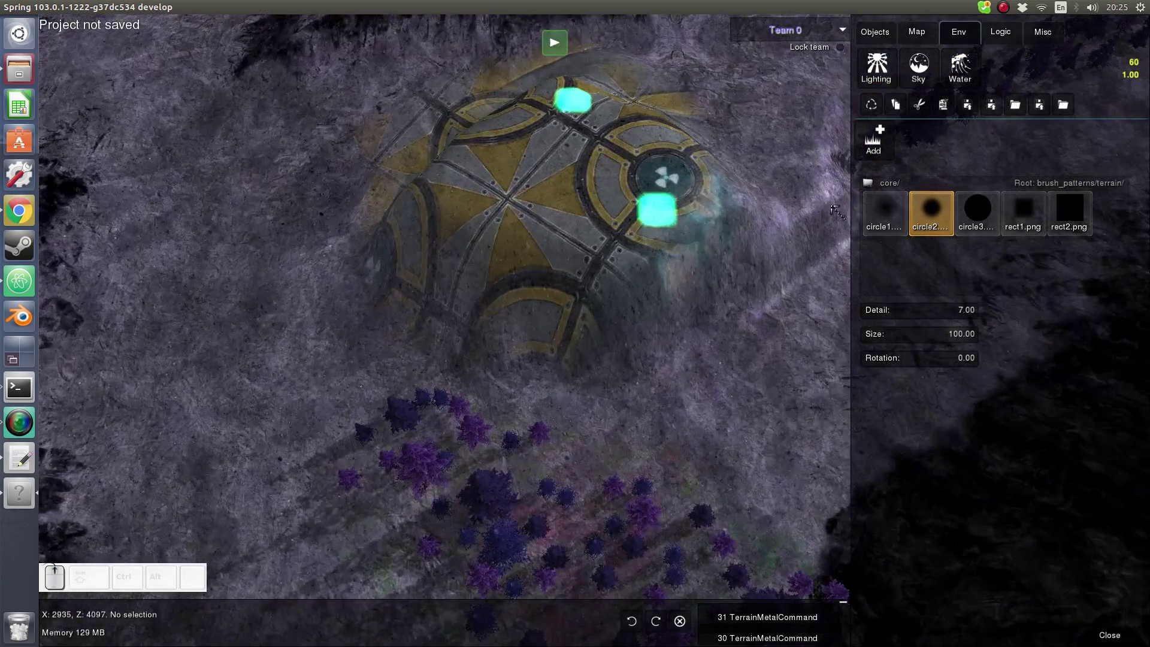
click(893, 76)
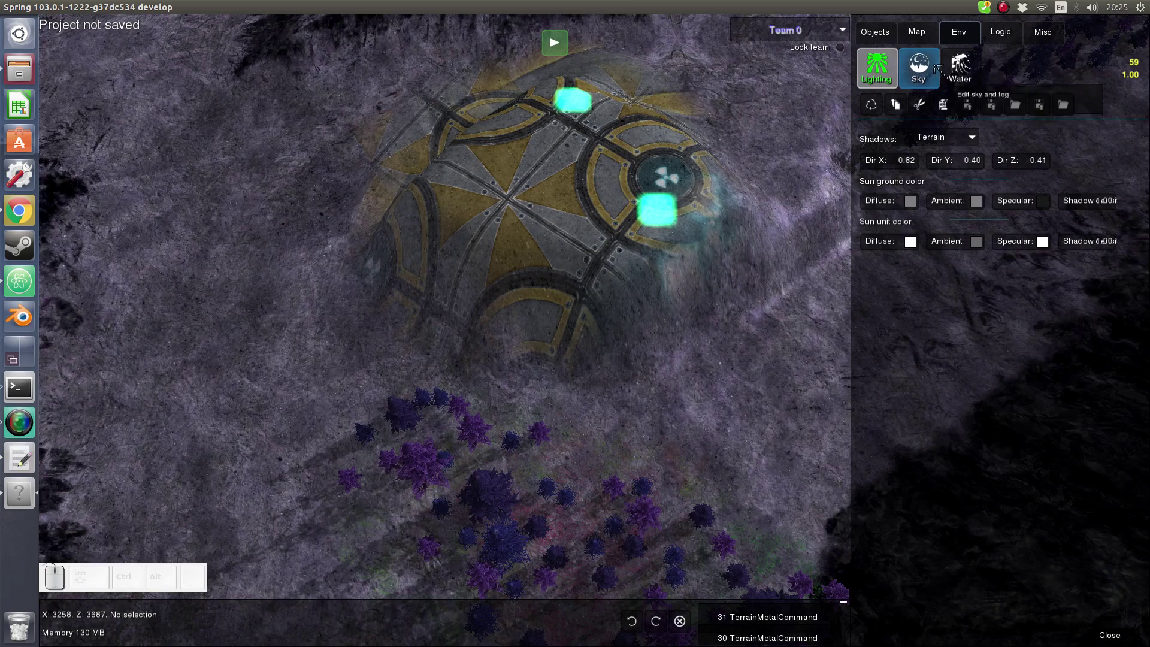
Set the sun direction to X 0.12 and Y 0.63 while viewing the tree shadows up close
scroll(699, 196, down, 2)
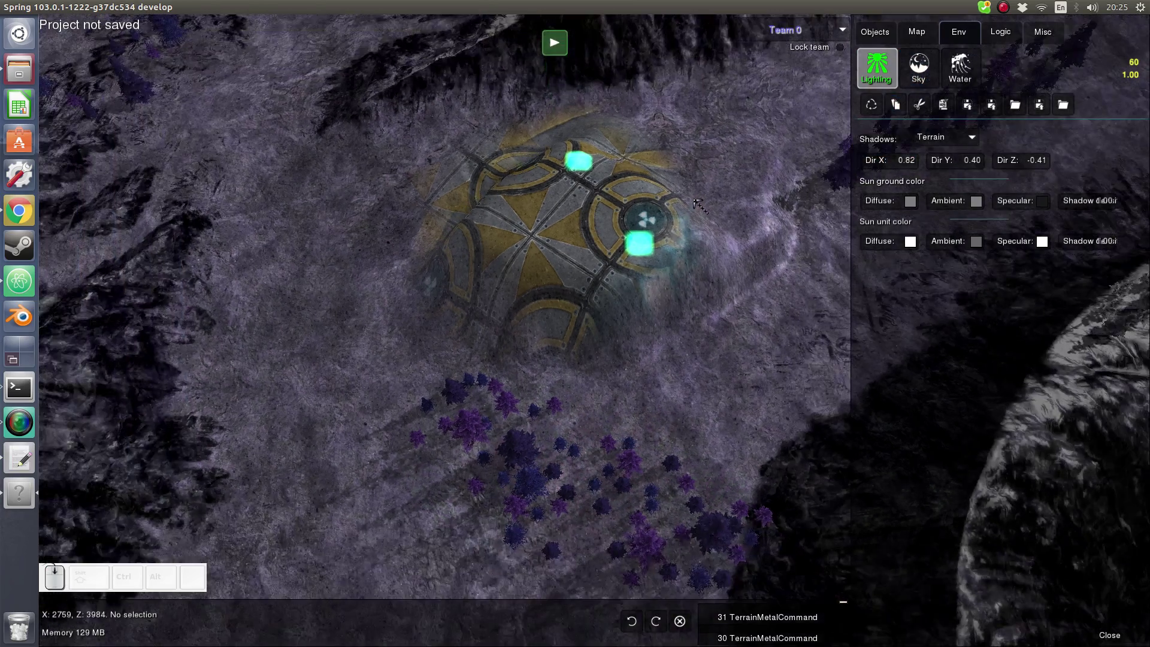
scroll(583, 455, up, 3)
middle_drag(579, 470, 758, 227)
ctrl+scroll(590, 236, up, 2)
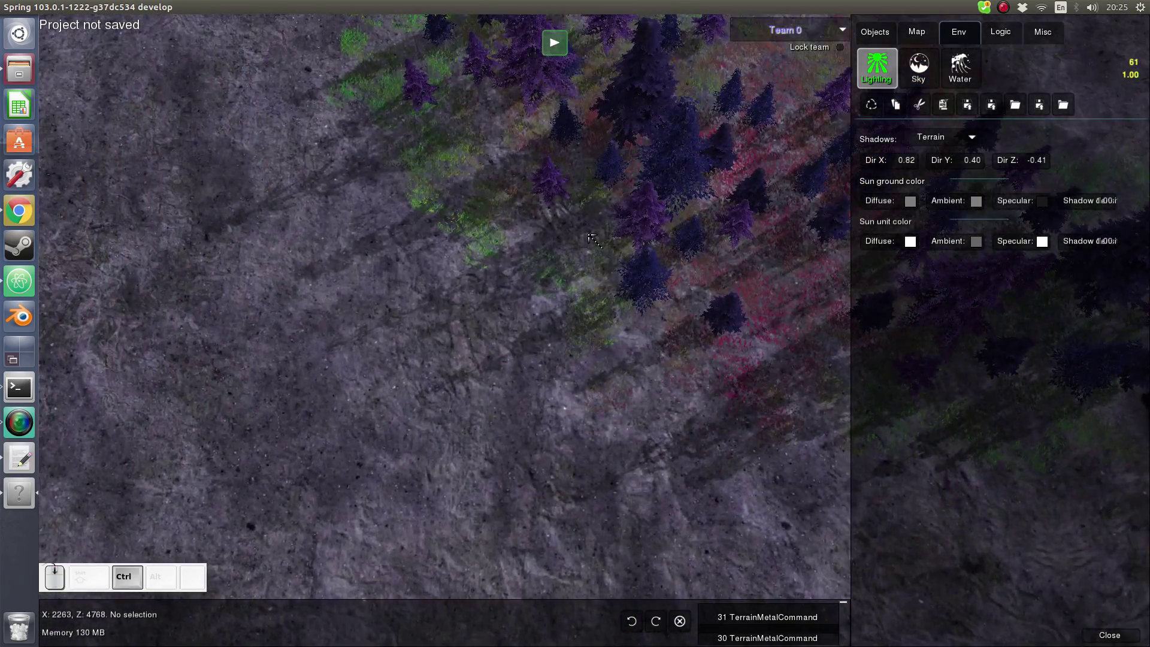
ctrl+scroll(590, 236, down, 2)
middle_drag(361, 158, 436, 432)
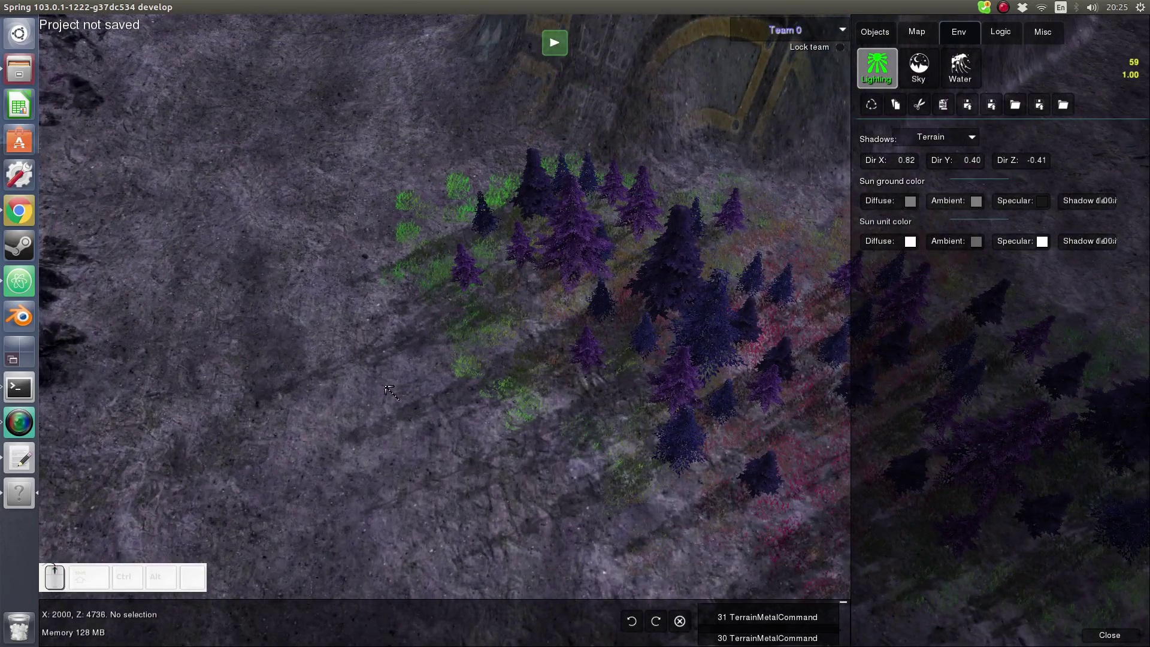
scroll(425, 308, up, 3)
scroll(341, 345, up, 3)
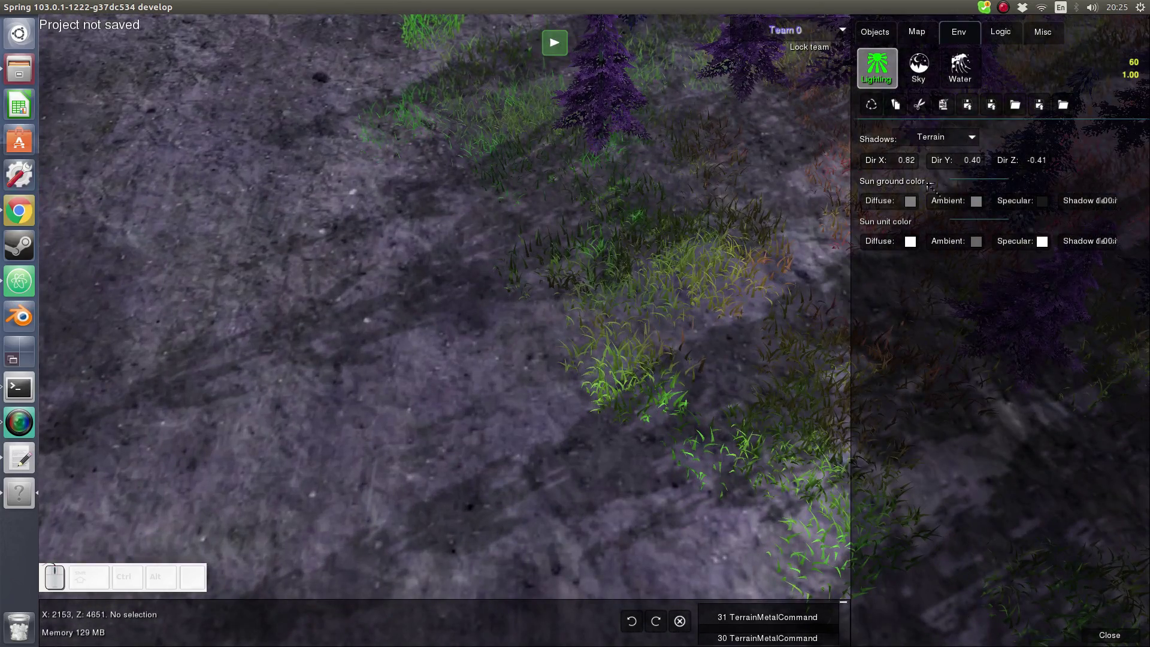
drag(900, 171, 897, 192)
middle_drag(736, 275, 820, 267)
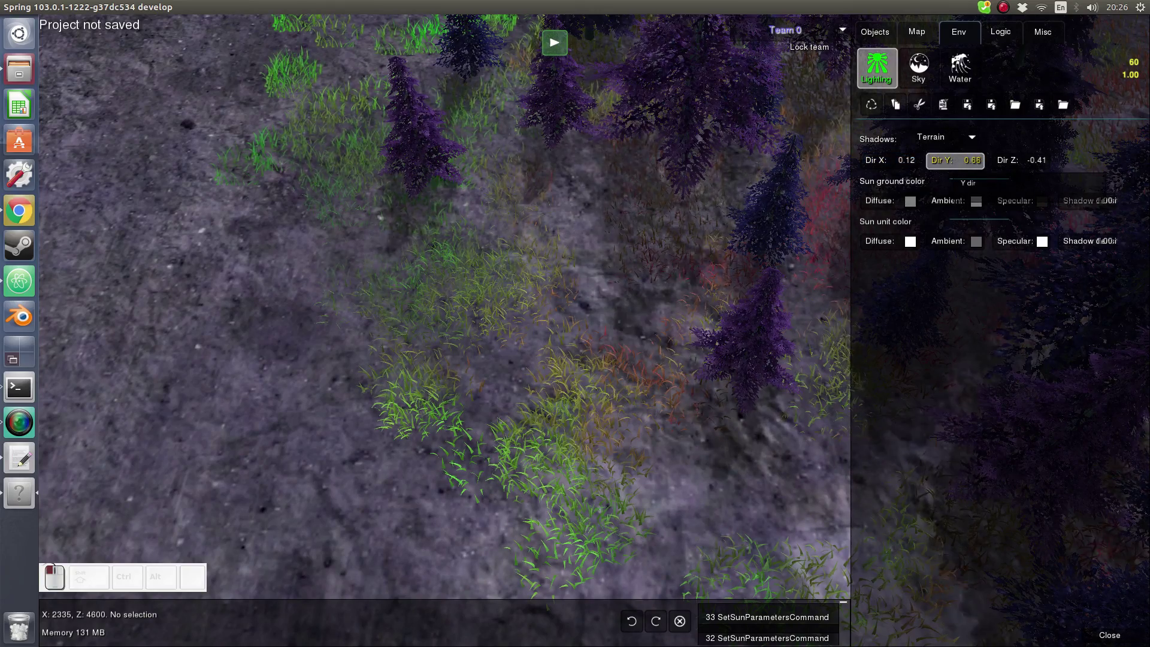
drag(955, 160, 962, 161)
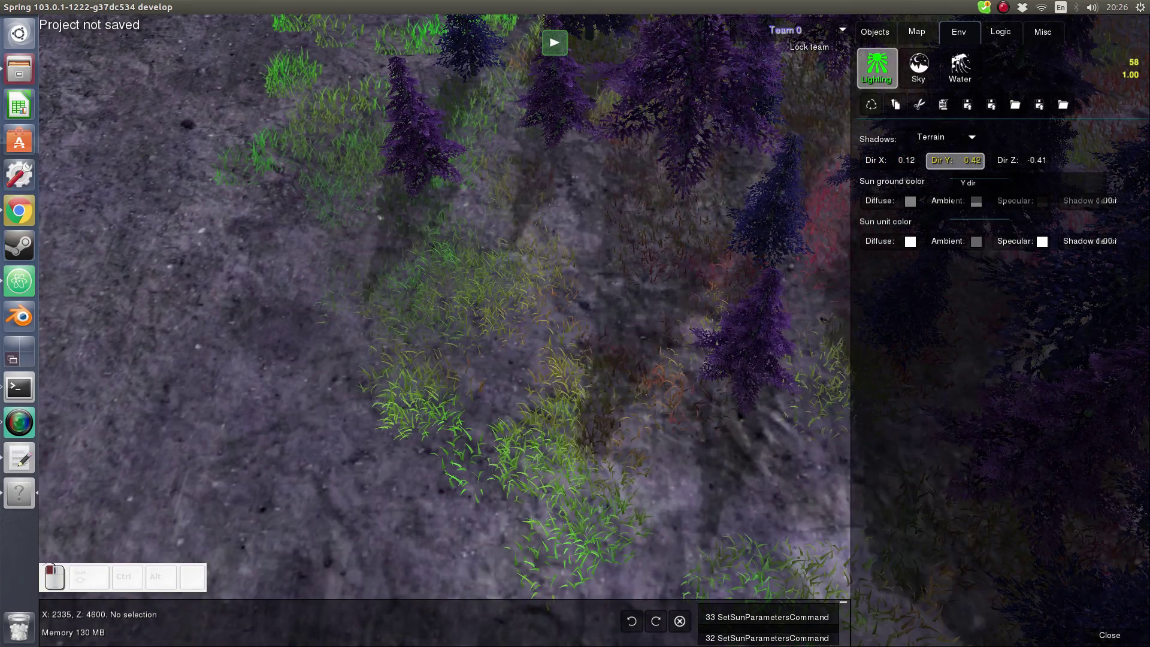
Change the sun's diffuse ground color from neutral gray to a muted purple
click(910, 201)
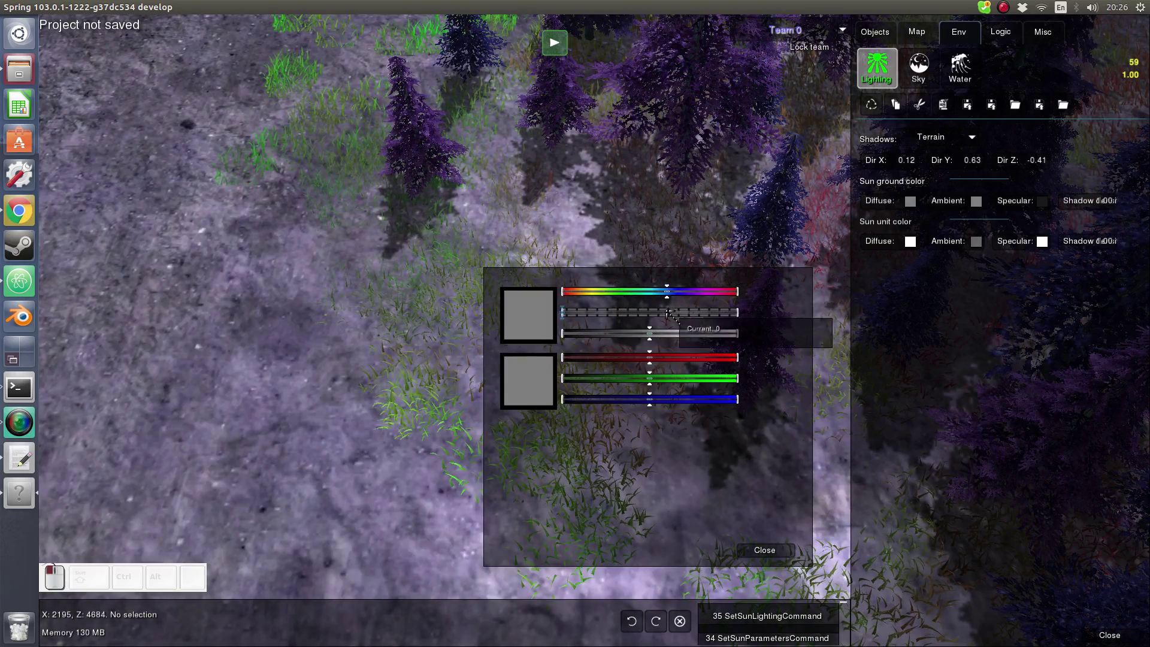
drag(666, 312, 654, 312)
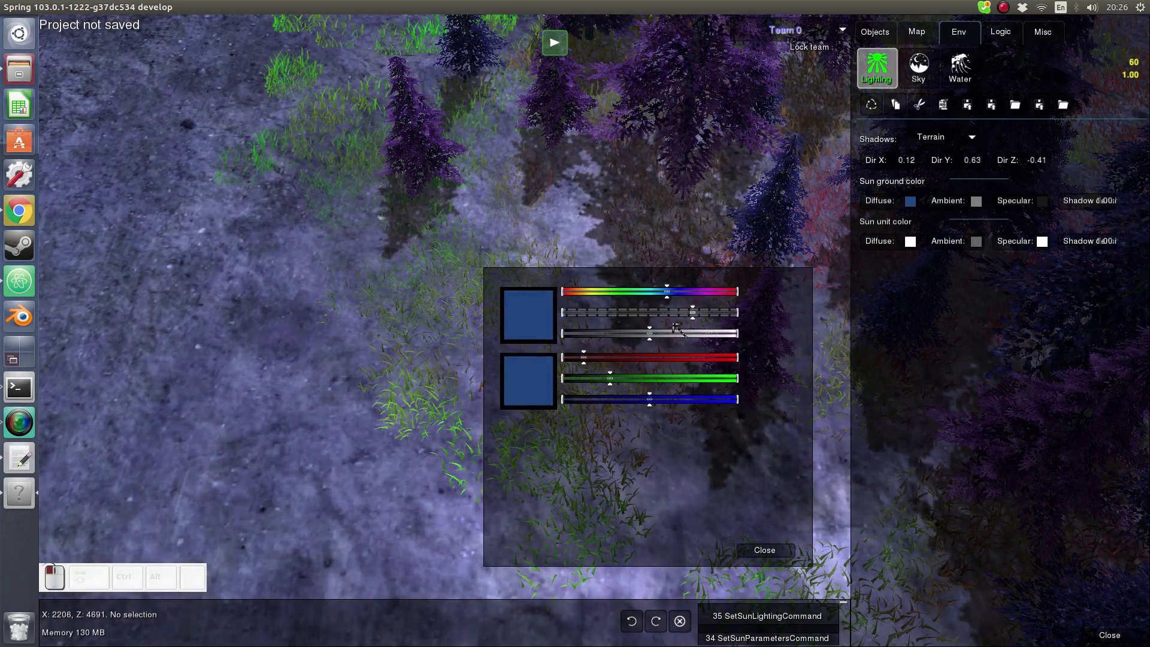
mouse_move(666, 357)
mouse_down()
mouse_move(723, 360)
mouse_move(648, 358)
mouse_up()
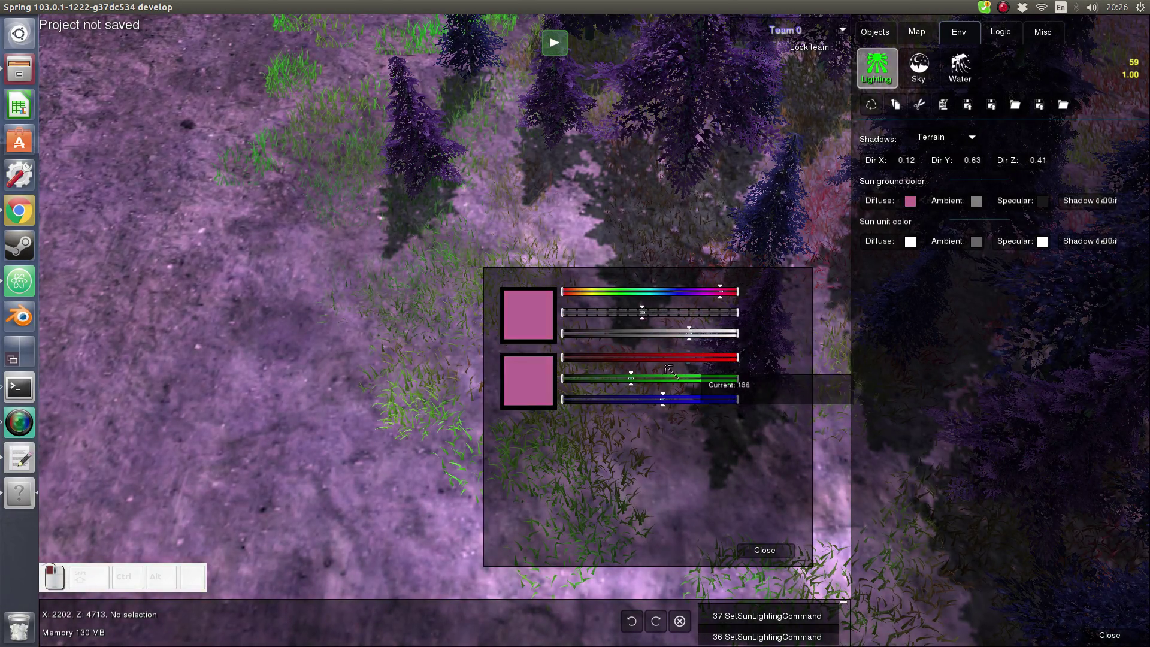
click(764, 550)
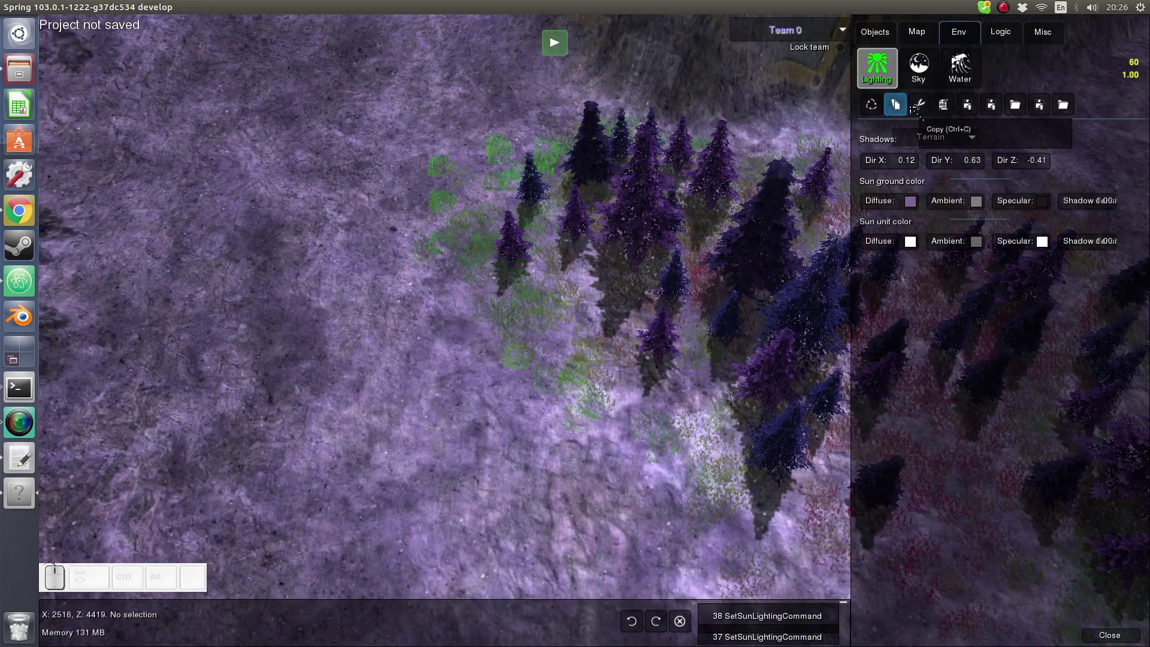
Open the environment's Sky settings and set the fog start to 0.22 and the fog end to 0.66
click(919, 66)
scroll(772, 278, down, 10)
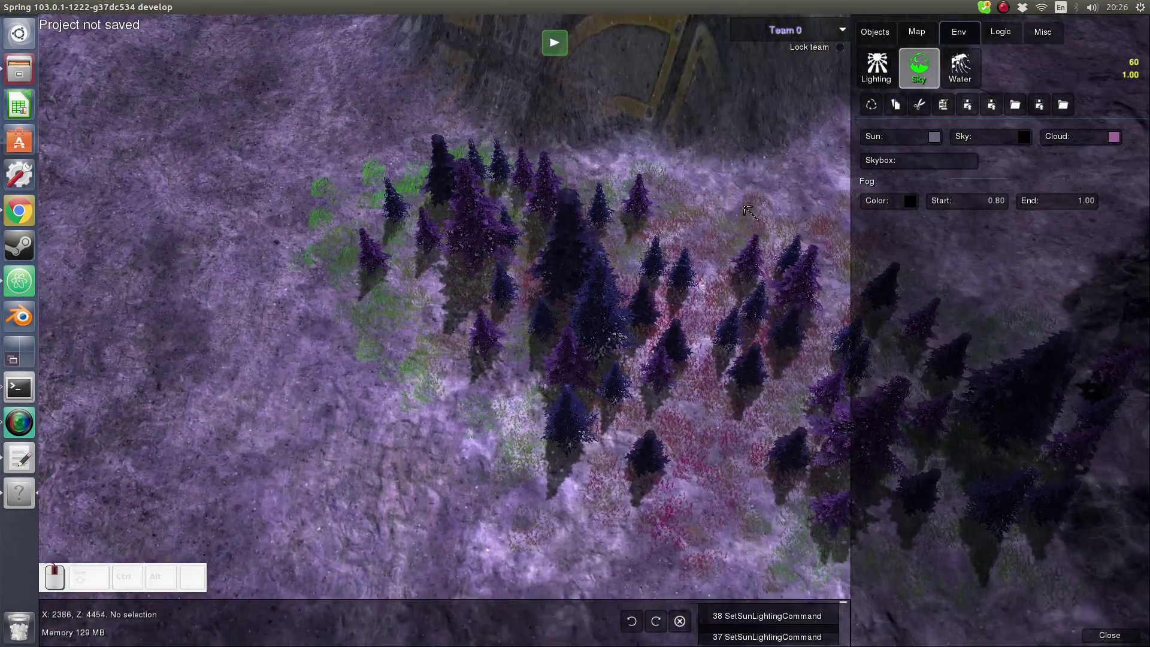
scroll(773, 278, down, 5)
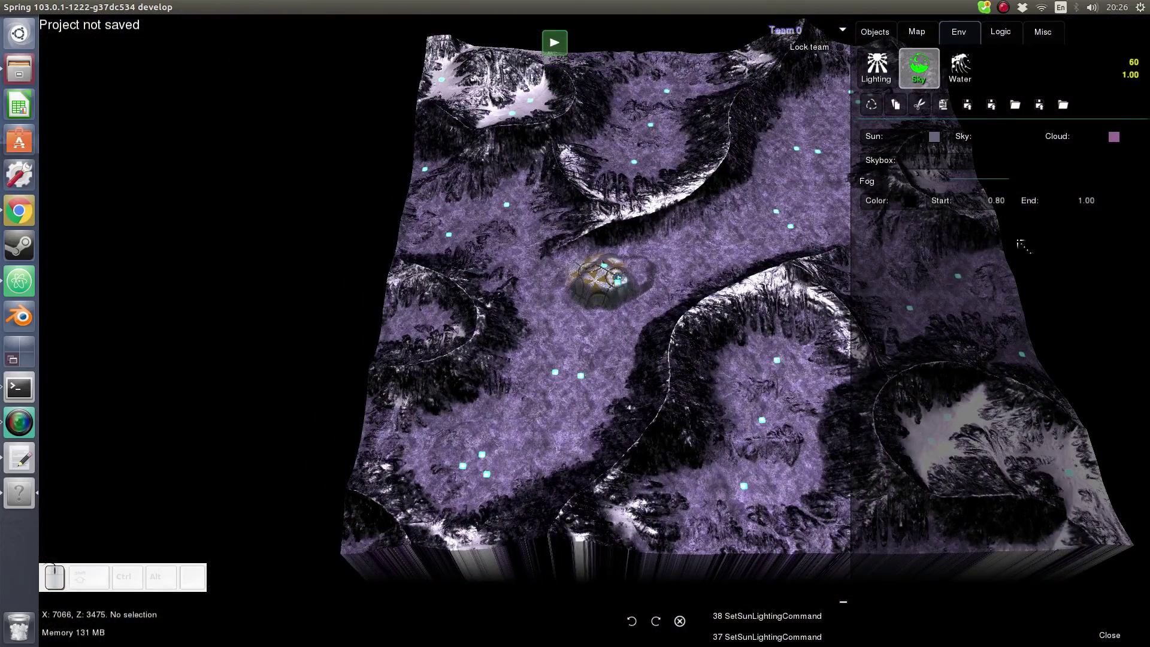
drag(977, 200, 943, 200)
drag(1040, 207, 1013, 207)
scroll(571, 321, up, 5)
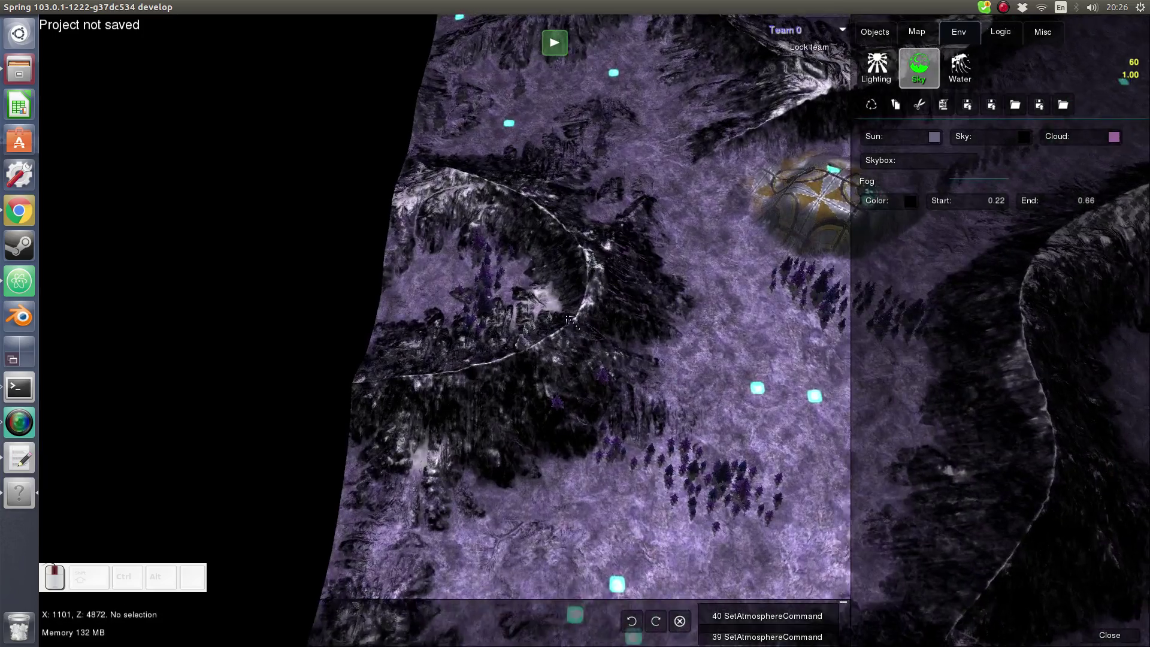
Set the fog end to 0.38 and check the fog over the terrain around the central plateau
scroll(570, 320, down, 5)
drag(1048, 203, 1027, 204)
middle_drag(302, 380, 680, 67)
ctrl+scroll(888, 320, up, 2)
middle_drag(706, 417, 731, 40)
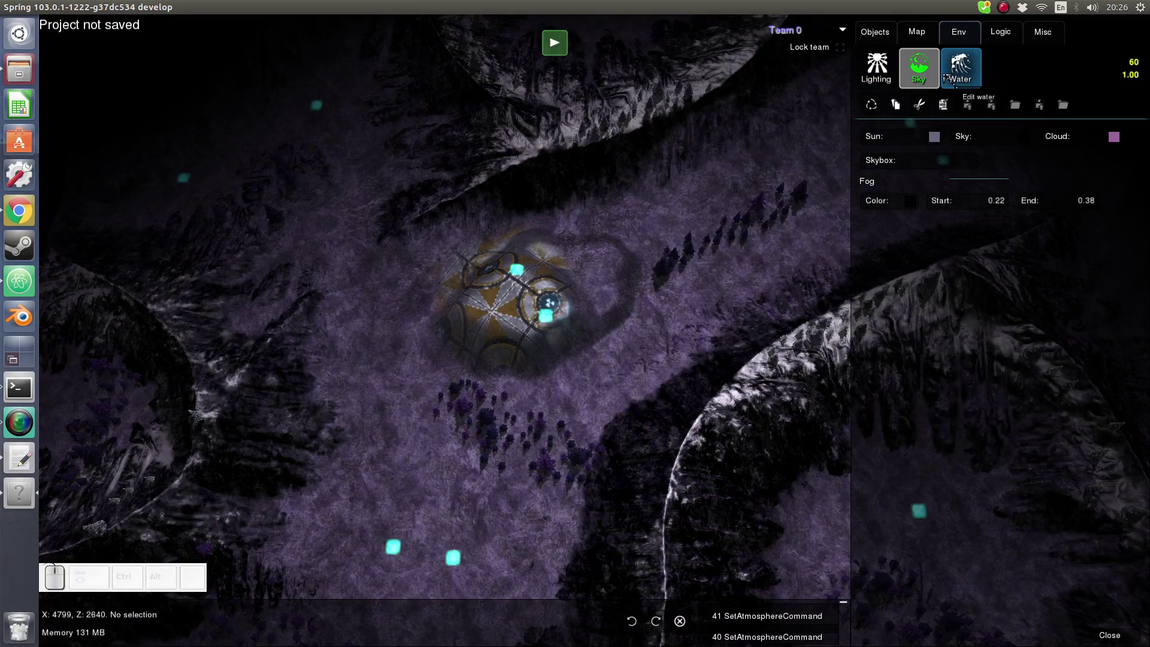
Open the environment's Water settings and examine the available water parameters and the map at different distances
click(946, 78)
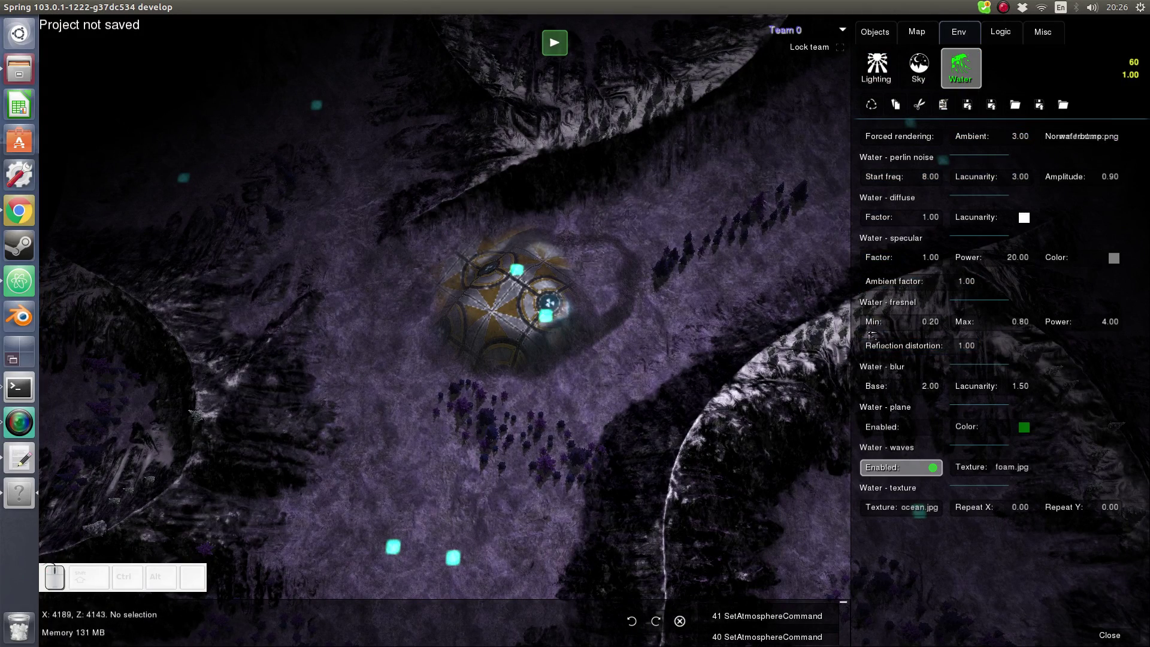
scroll(694, 150, down, 5)
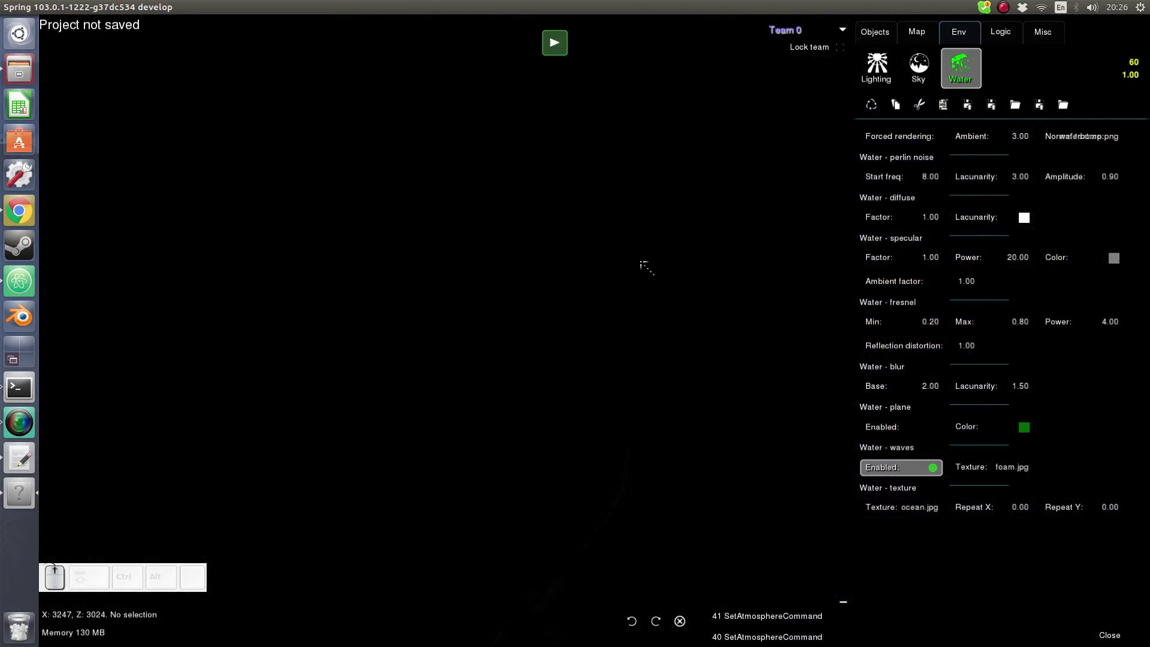
scroll(572, 281, up, 5)
middle_drag(398, 364, 696, 407)
scroll(771, 277, up, 3)
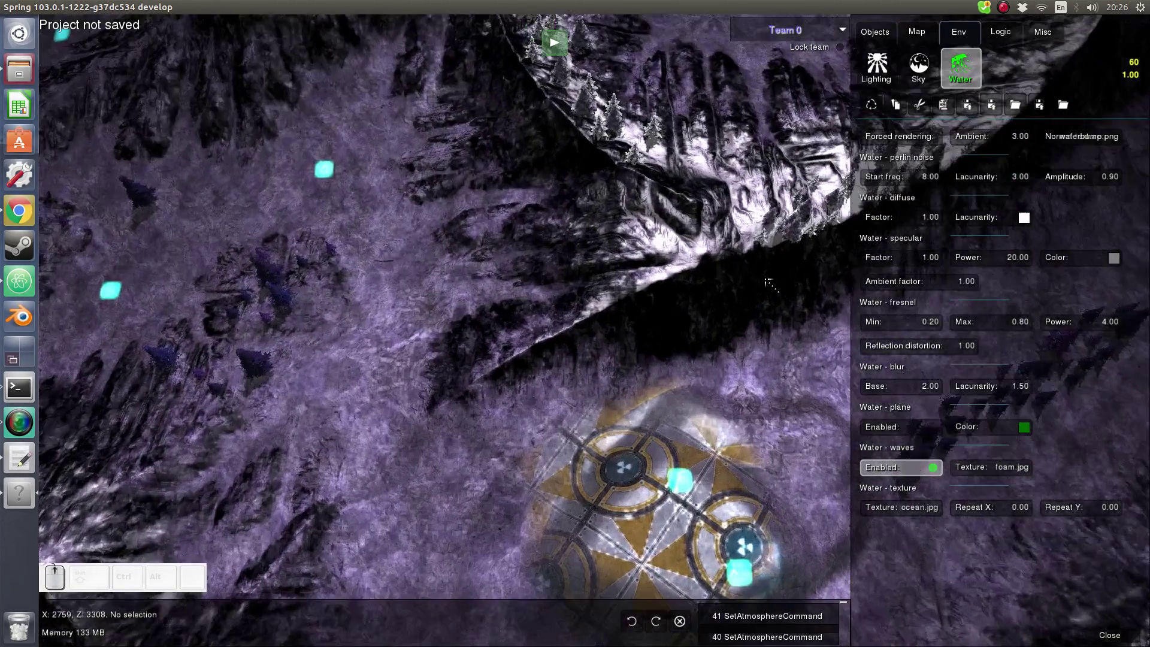
middle_drag(729, 229, 758, 47)
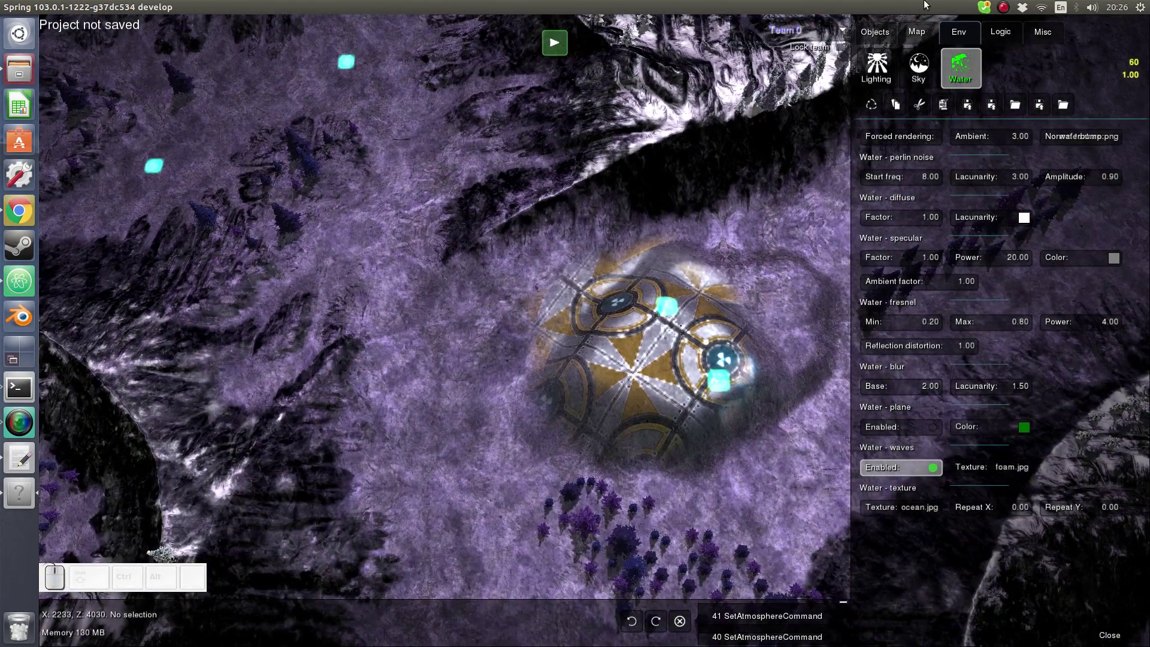
Look over the Logic and Misc tool groups and open the Area editor for map logic
click(997, 35)
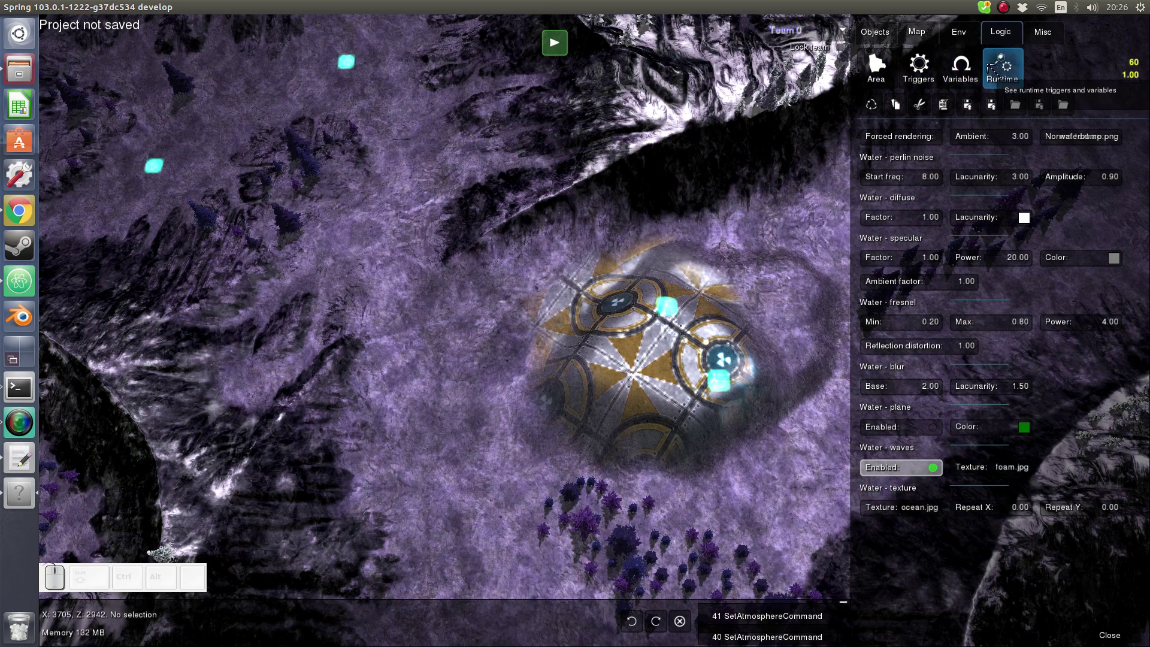
click(1043, 33)
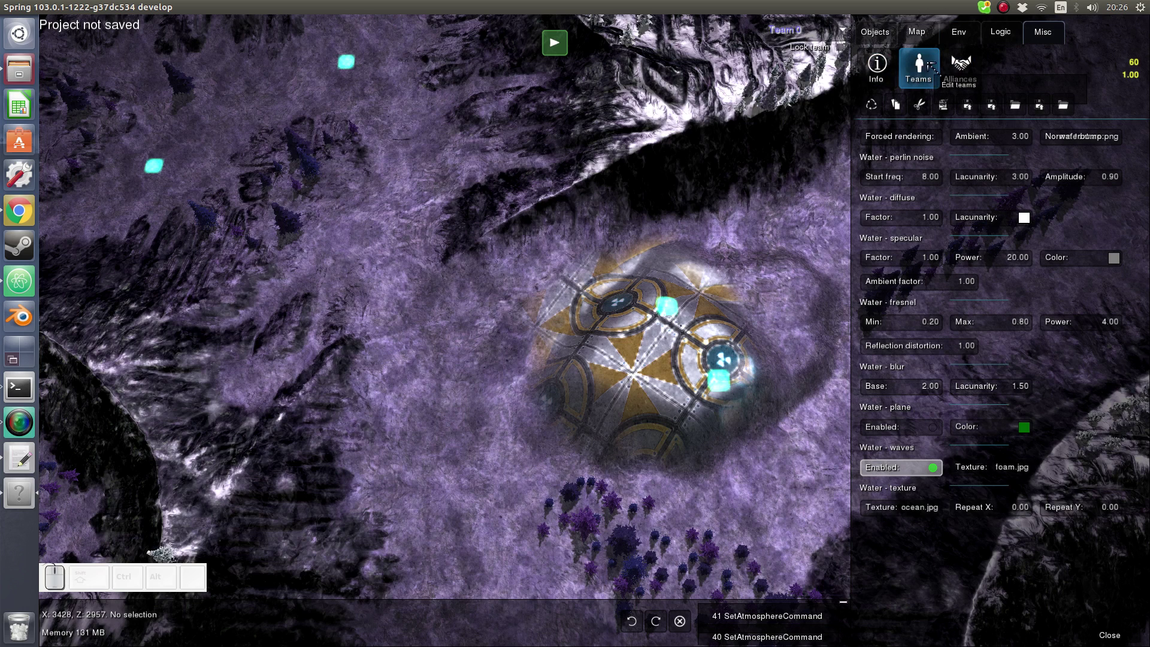
click(1000, 35)
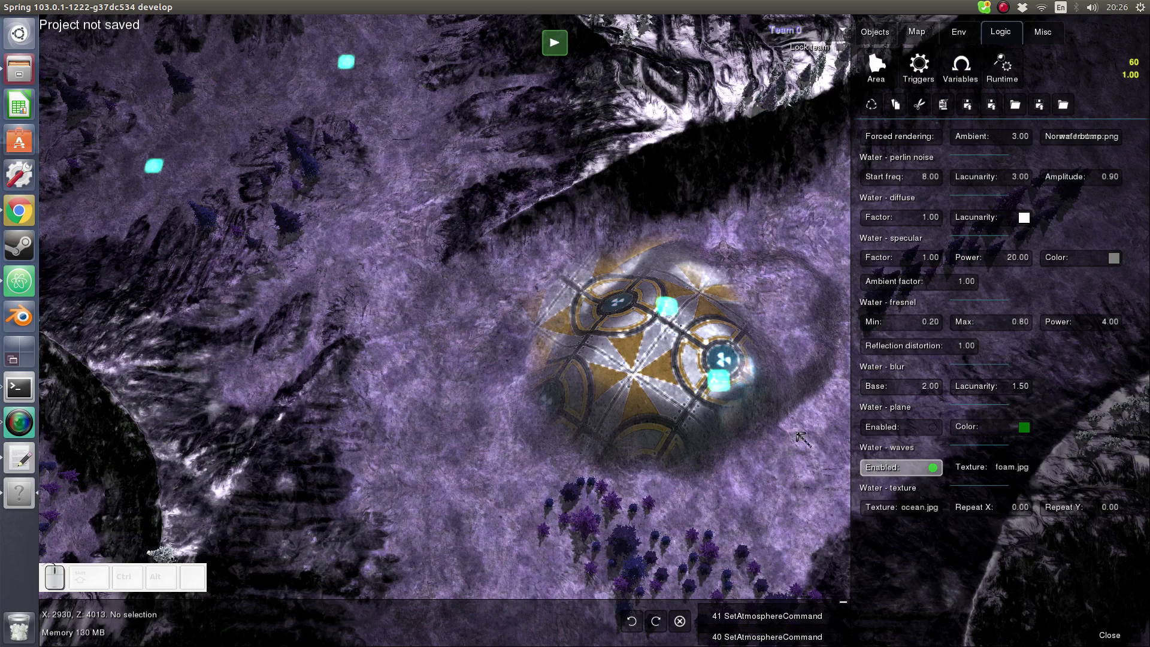
middle_drag(716, 333, 687, 274)
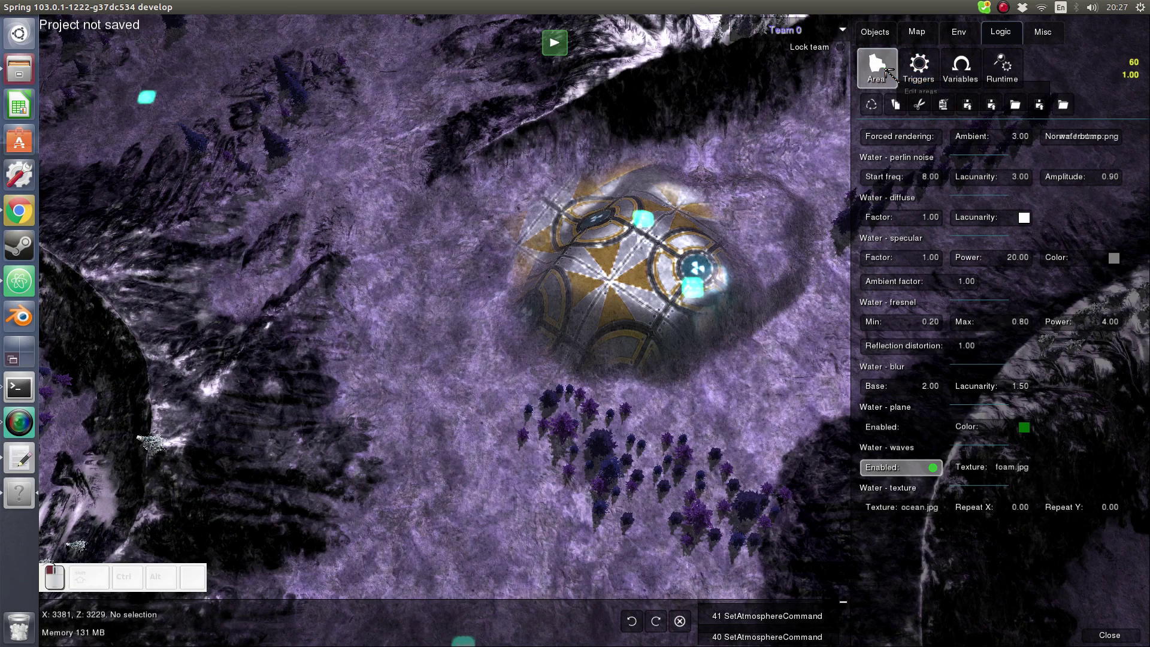
click(918, 70)
click(876, 67)
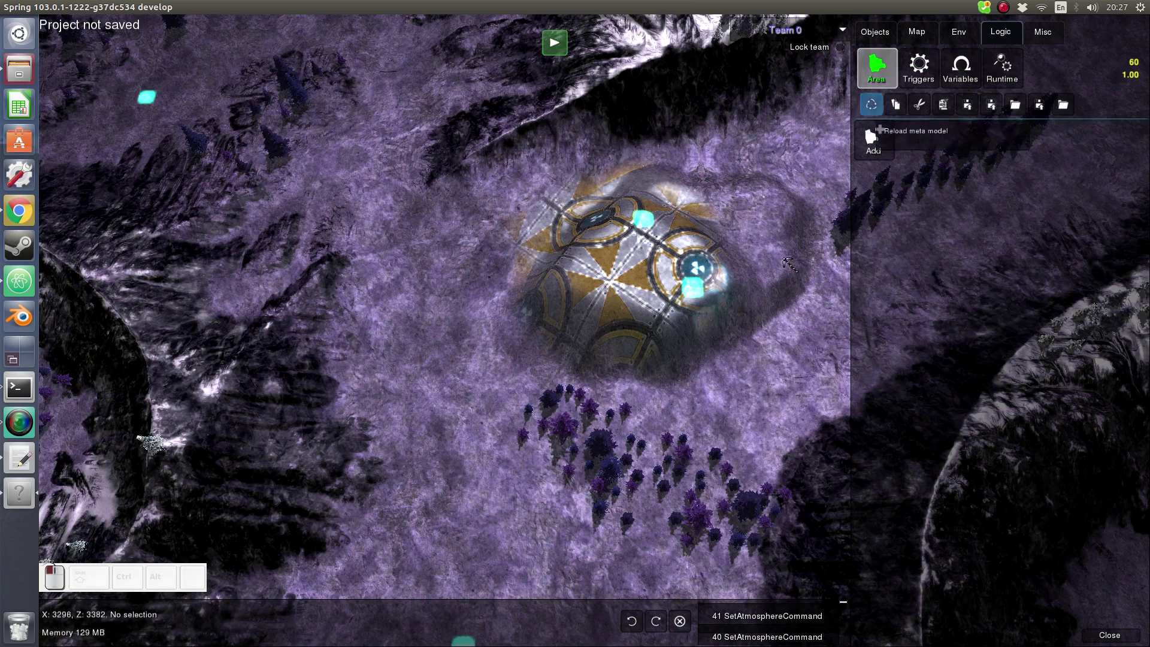